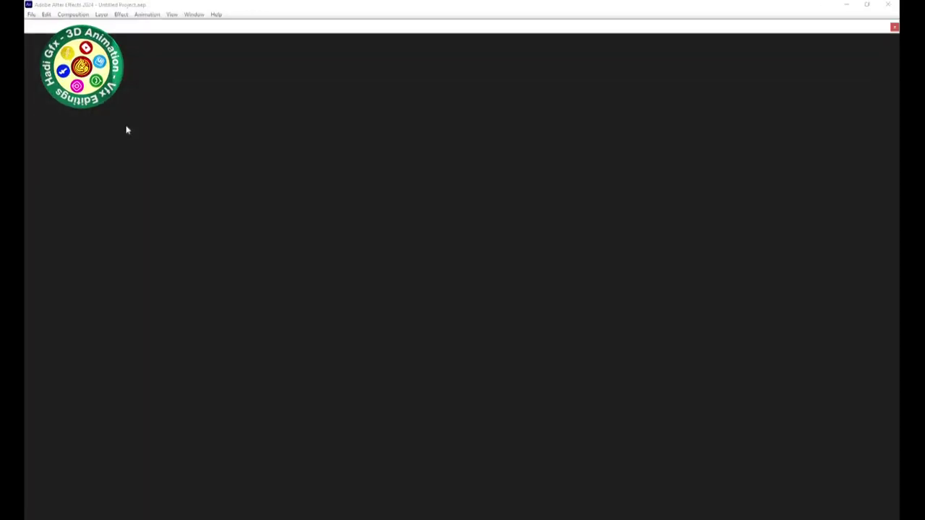
- Create the 1920×1080 composition Comp 1 and set its duration to 30 seconds
click(356, 186)
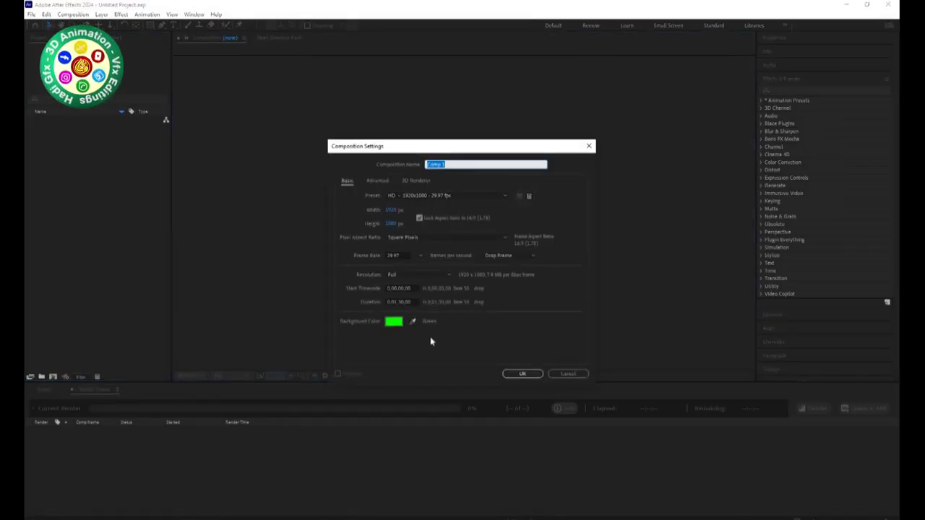
click(521, 374)
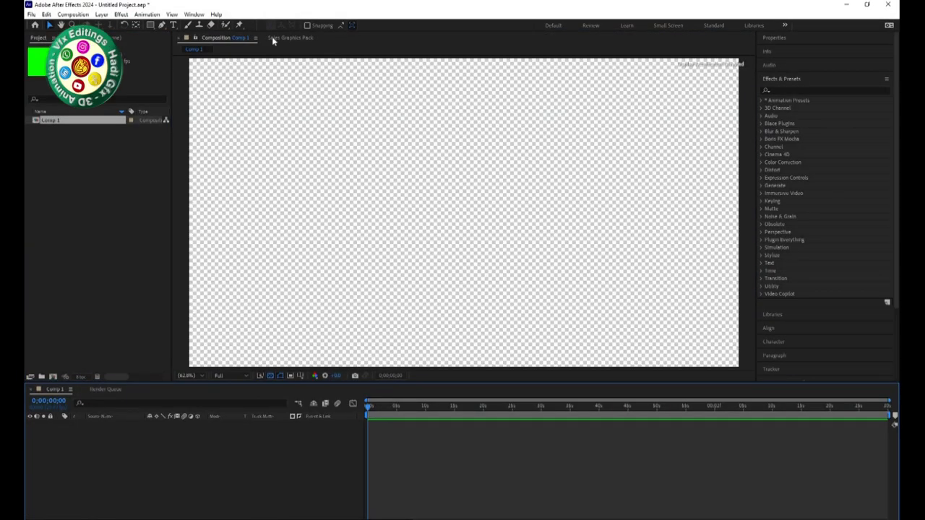
key(ctrl+k)
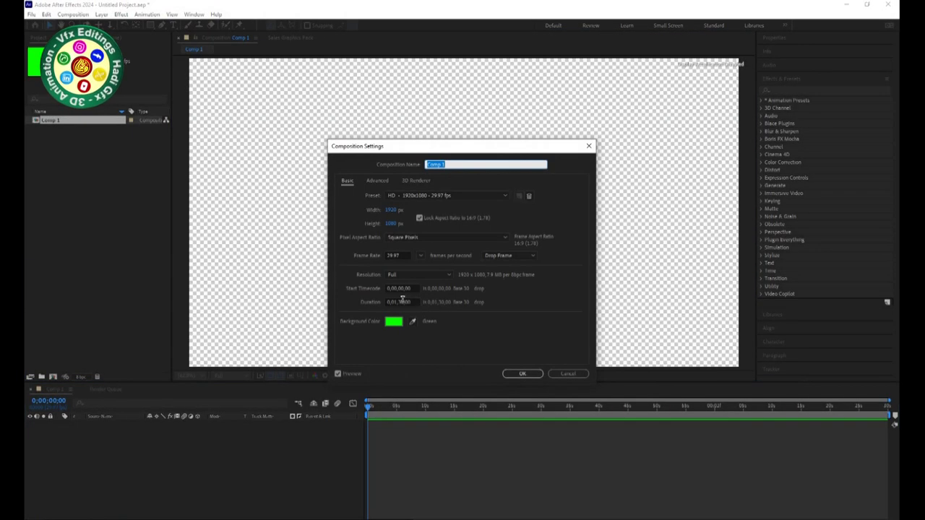
click(398, 301)
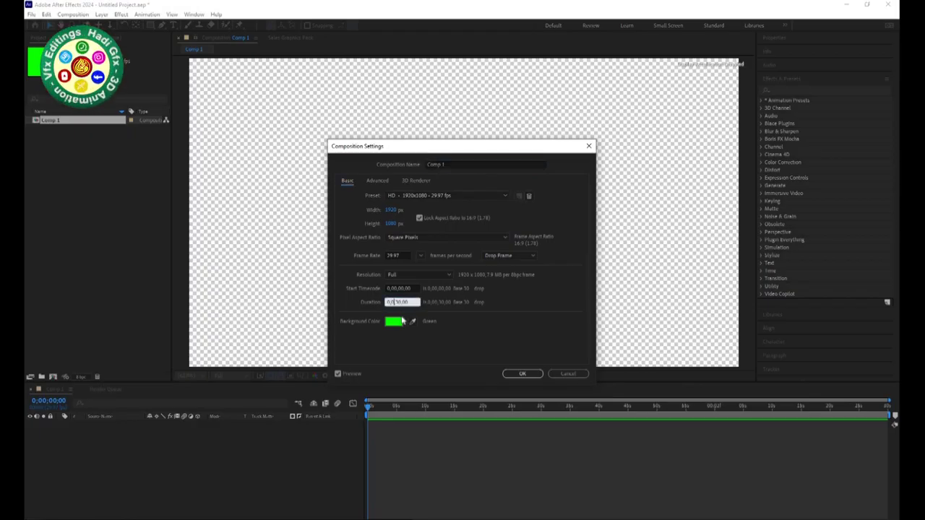
key(Return)
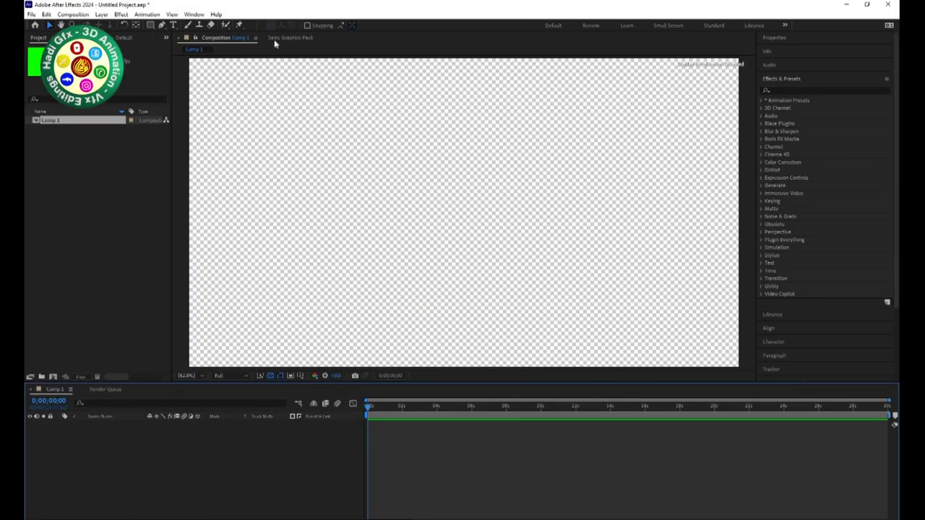
- Open the Sales Graphics Pack's 3D Logo folder and browse the logo collection
click(276, 38)
click(181, 69)
scroll(340, 212, down, 3)
scroll(339, 211, down, 2)
scroll(339, 212, up, 5)
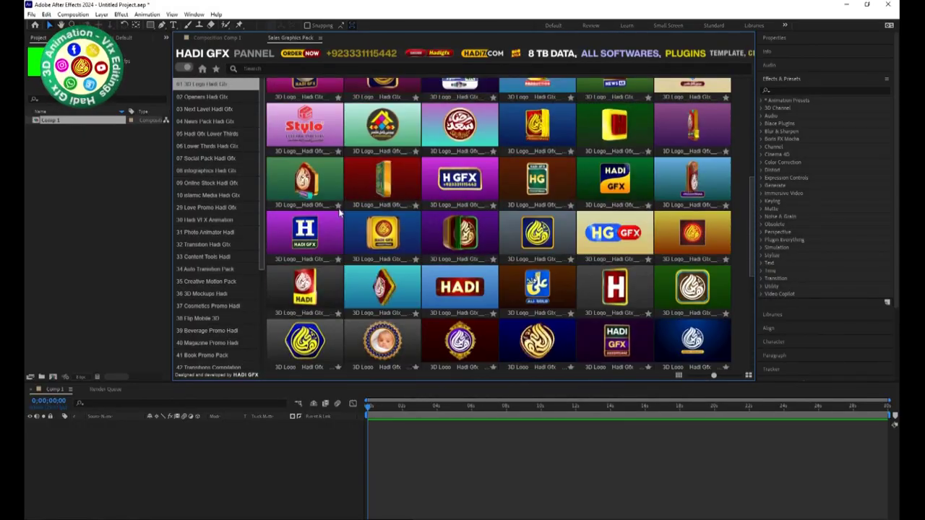
scroll(336, 207, up, 5)
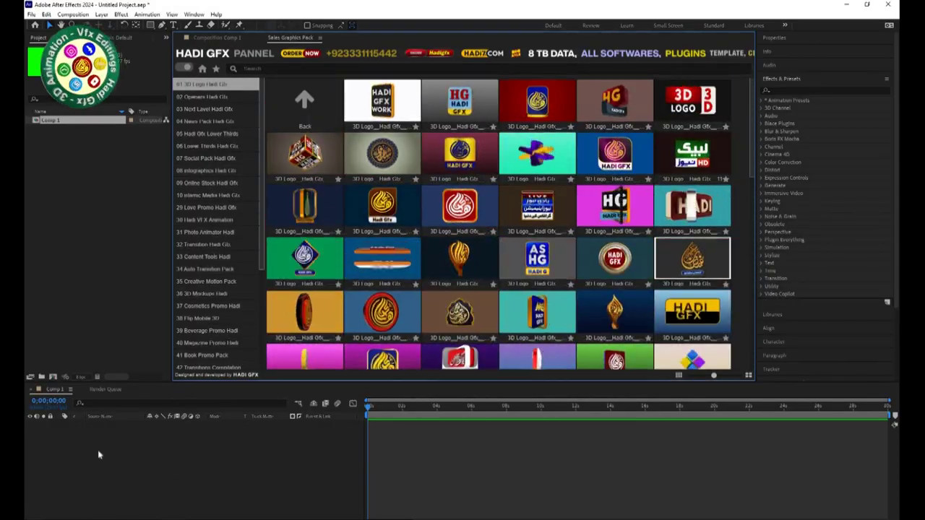
right_click(97, 450)
- Add a new full-size solid layer for the frame to Comp 1
mouse_move(139, 345)
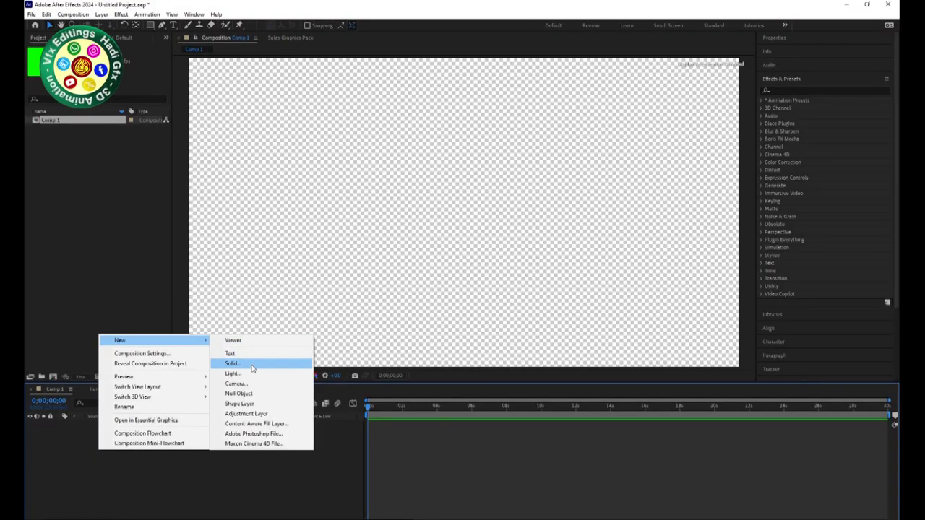
click(233, 363)
text(Frame, Hadi Gfx)
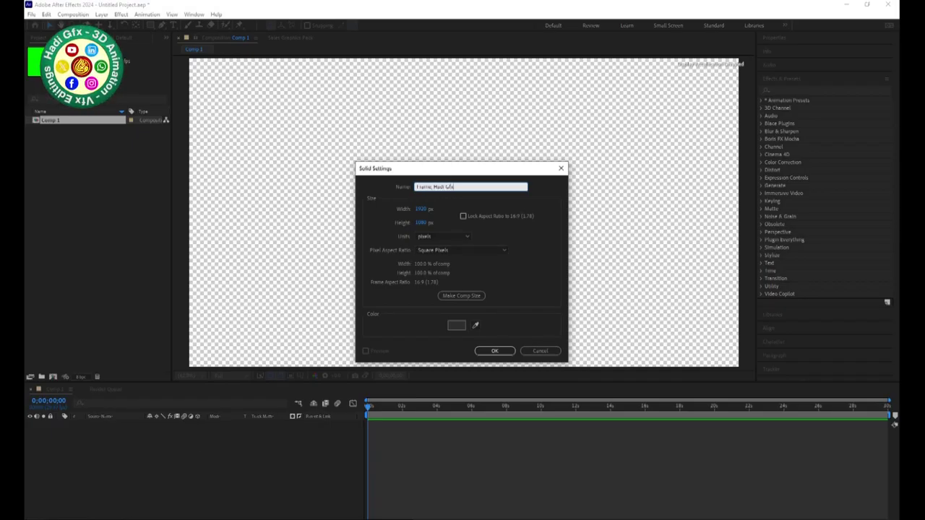
key(Return)
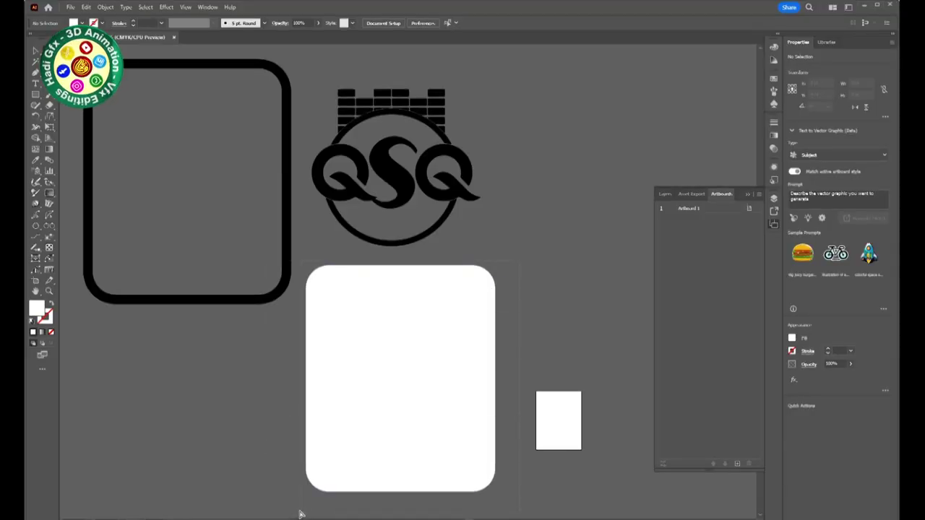
- Set the Frame layer's scale to 100% and fit the Illustrator artboard in view
key(ctrl+f)
key(alt+Tab)
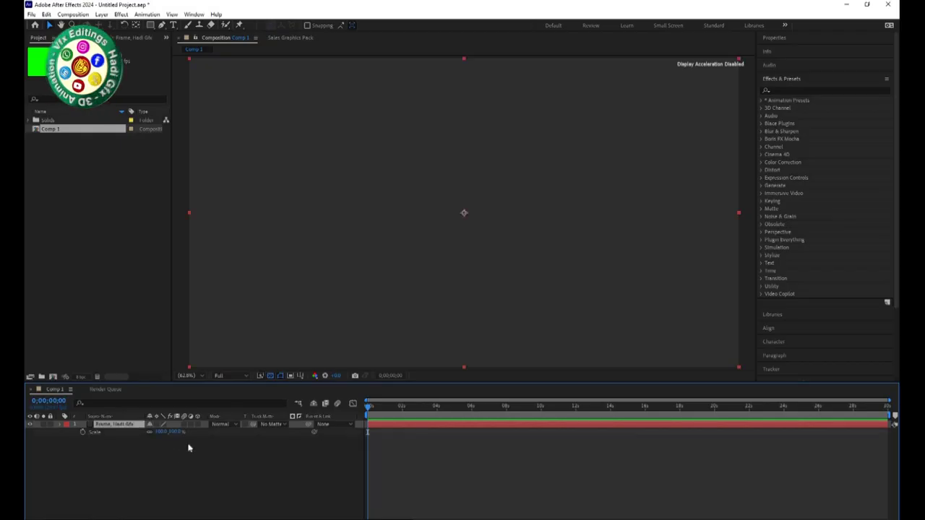
key(Return)
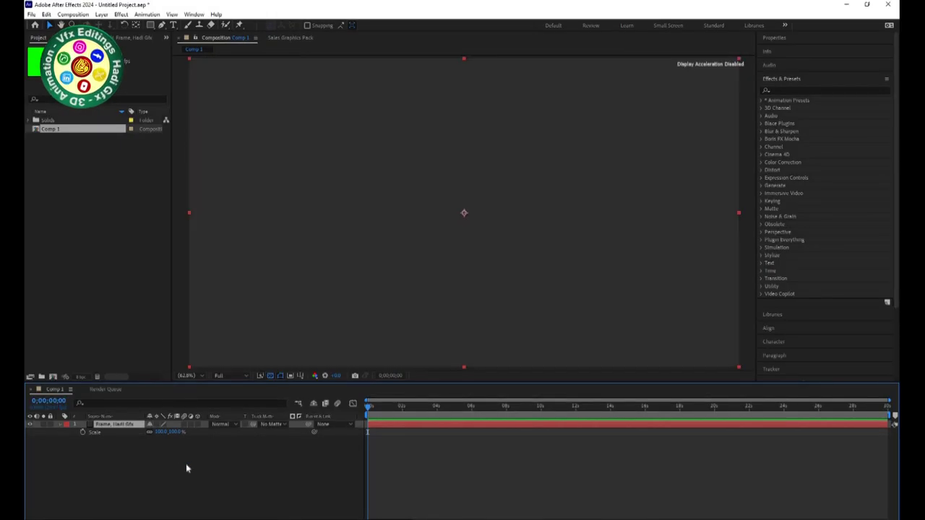
click(114, 424)
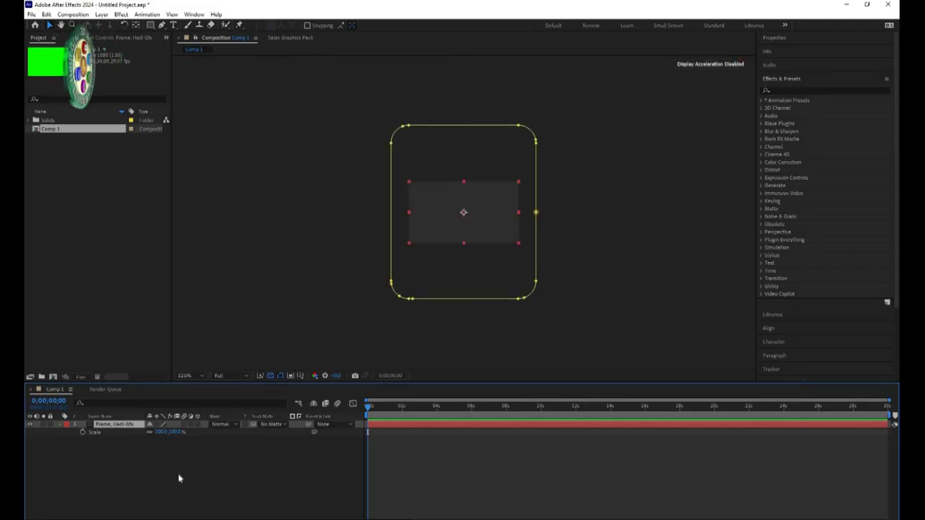
click(144, 481)
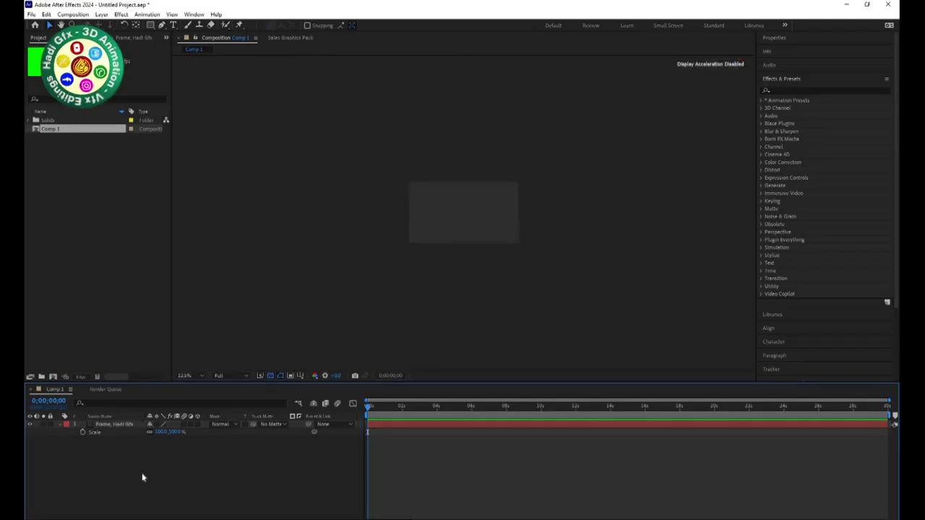
click(114, 425)
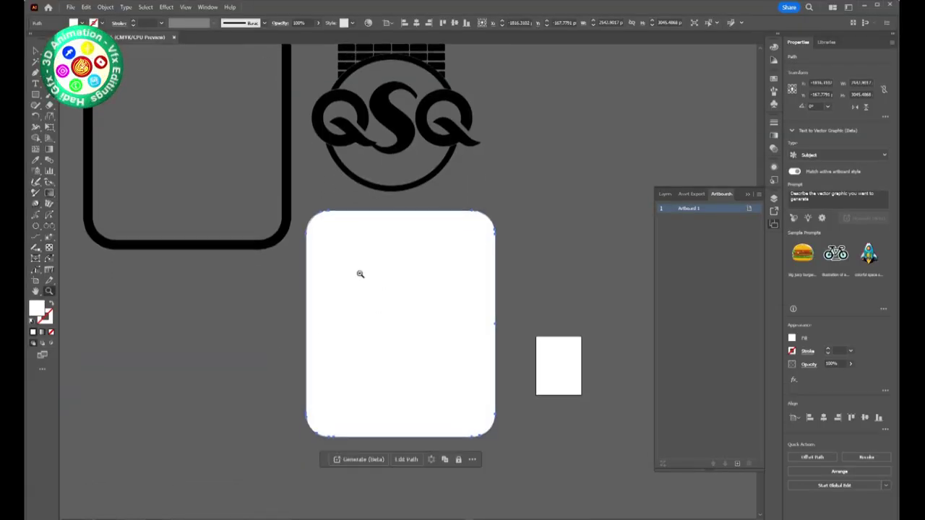
key(ctrl+0)
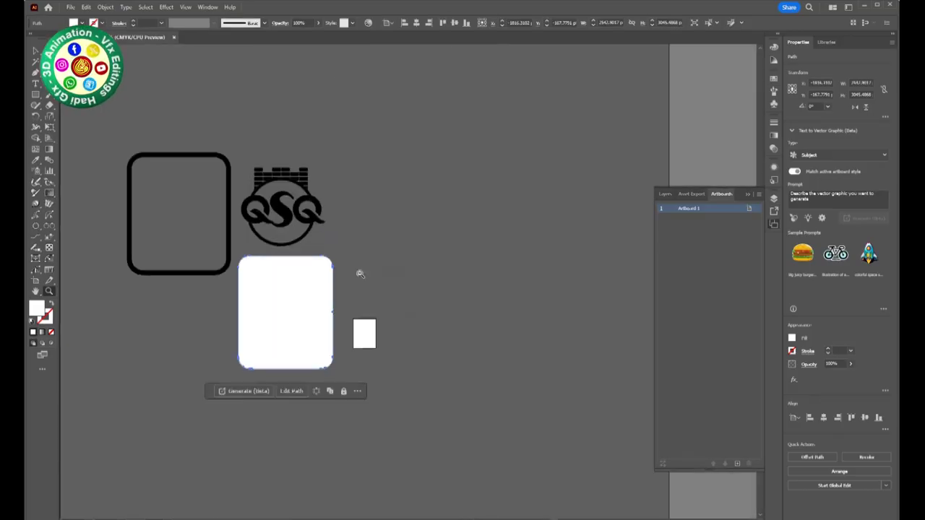
- In Illustrator, shrink the outline and QSQ logo group, move it right, and zoom in
click(227, 101)
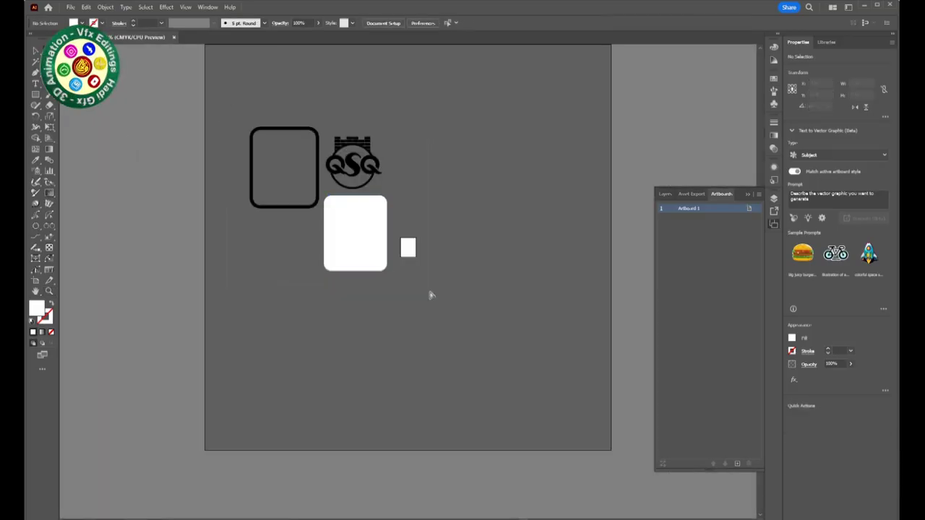
key(ctrl+a)
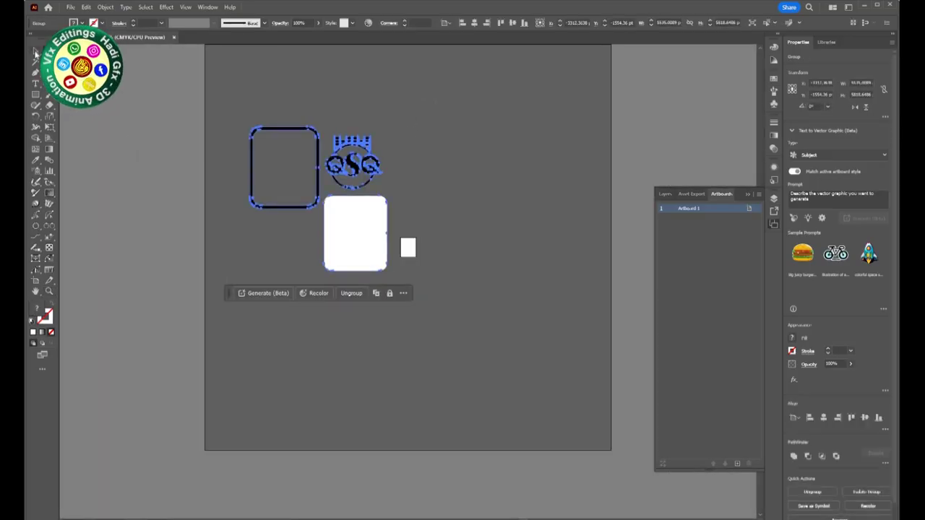
click(36, 53)
drag(389, 127, 304, 214)
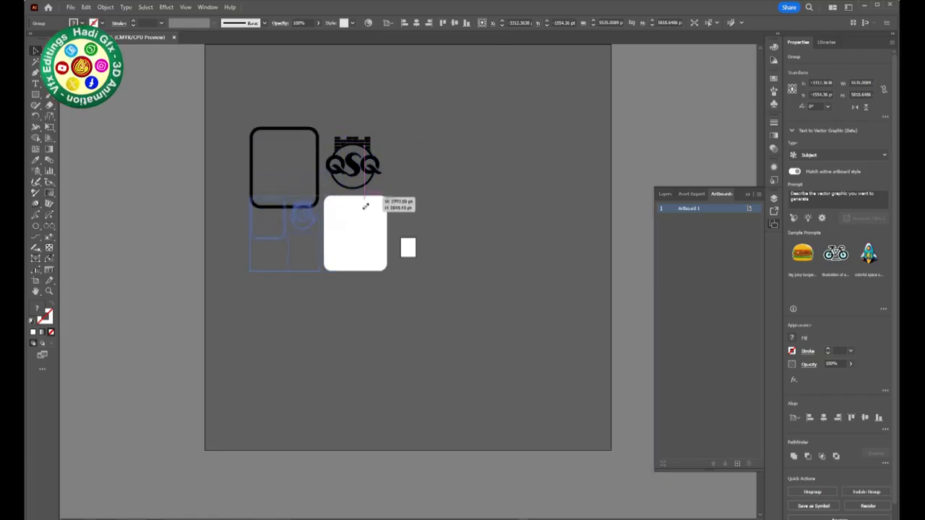
mouse_move(298, 251)
mouse_down()
mouse_move(382, 242)
mouse_move(386, 218)
mouse_up()
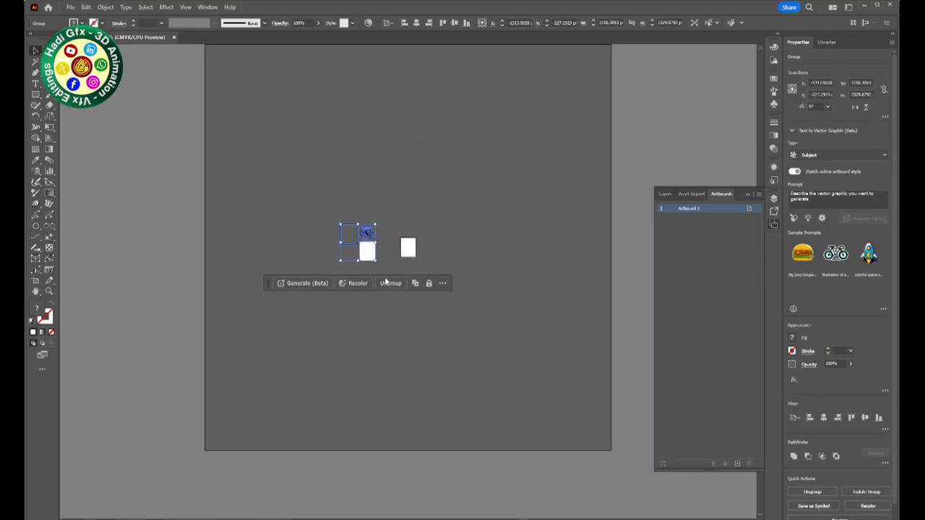
click(376, 304)
key(z)
drag(367, 250, 513, 233)
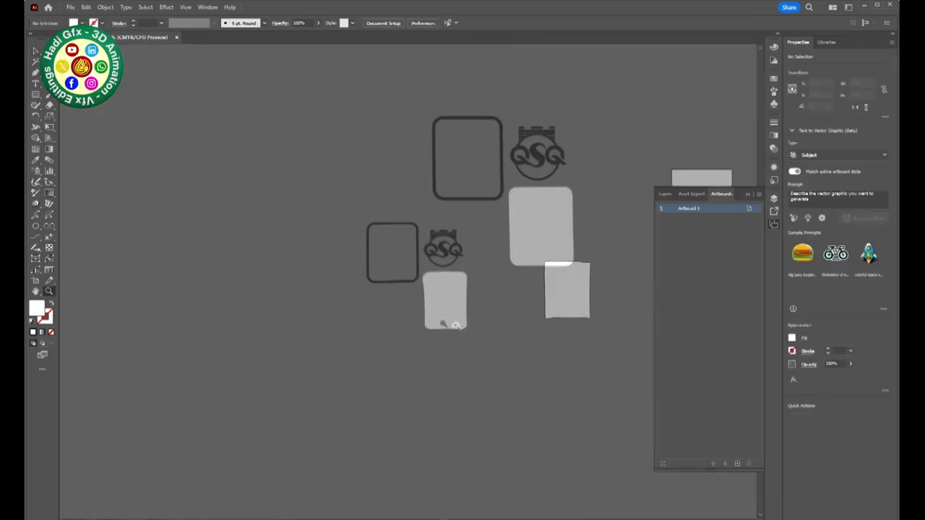
click(463, 241)
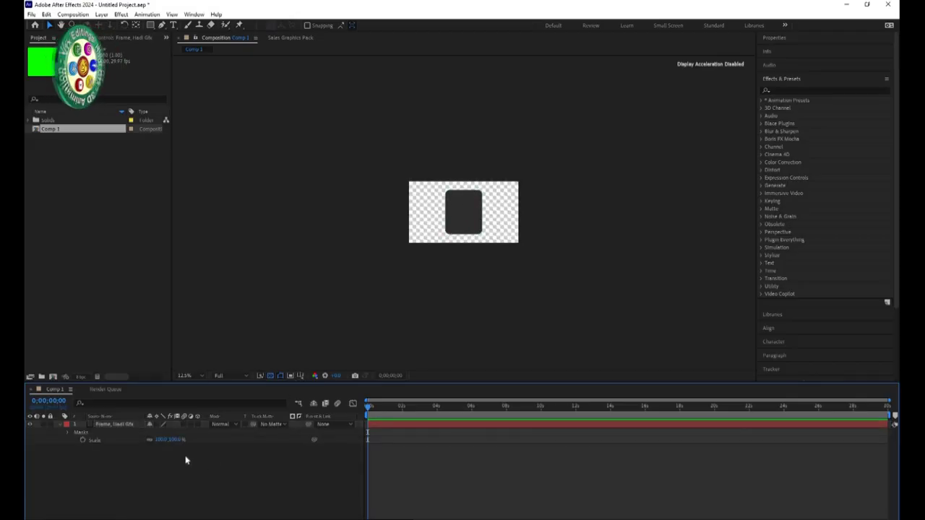
right_click(186, 456)
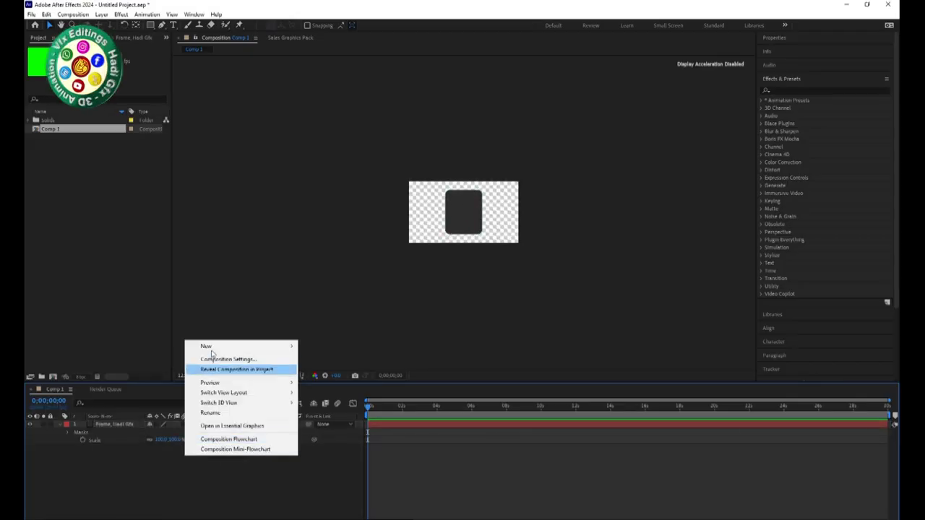
- Add a second solid layer, BG Full, to Comp 1
click(55, 442)
right_click(66, 444)
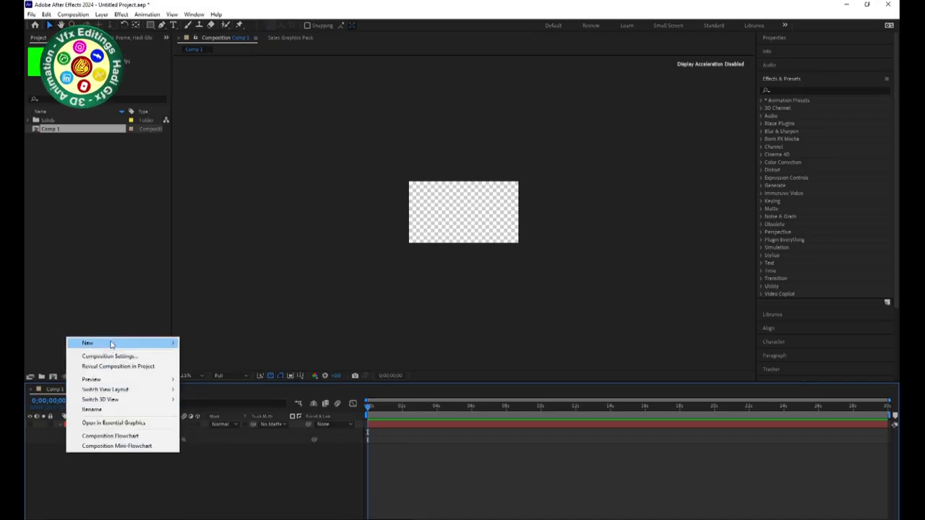
mouse_move(112, 344)
click(199, 366)
text(BG Full, Hadi Gfx)
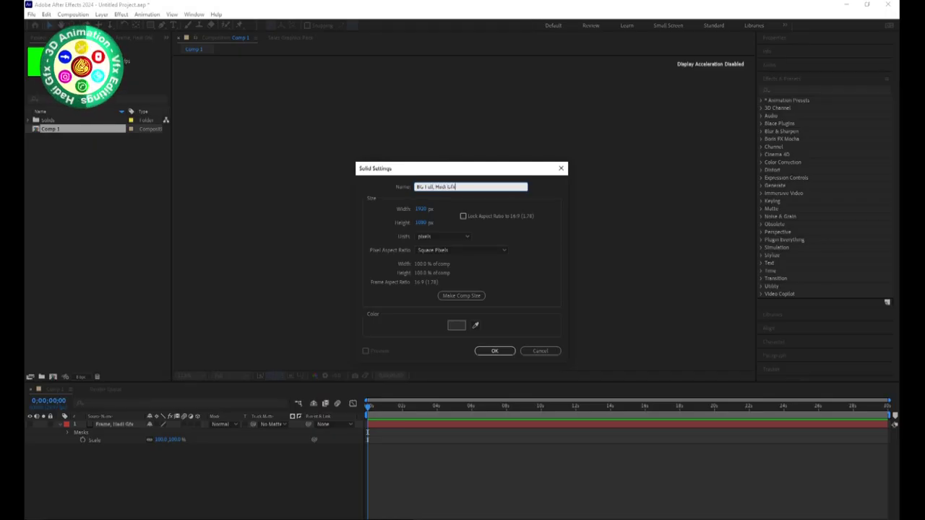
key(Return)
- Remove all masks from the Frame layer, then select the BG Full layer
key(alt+Tab)
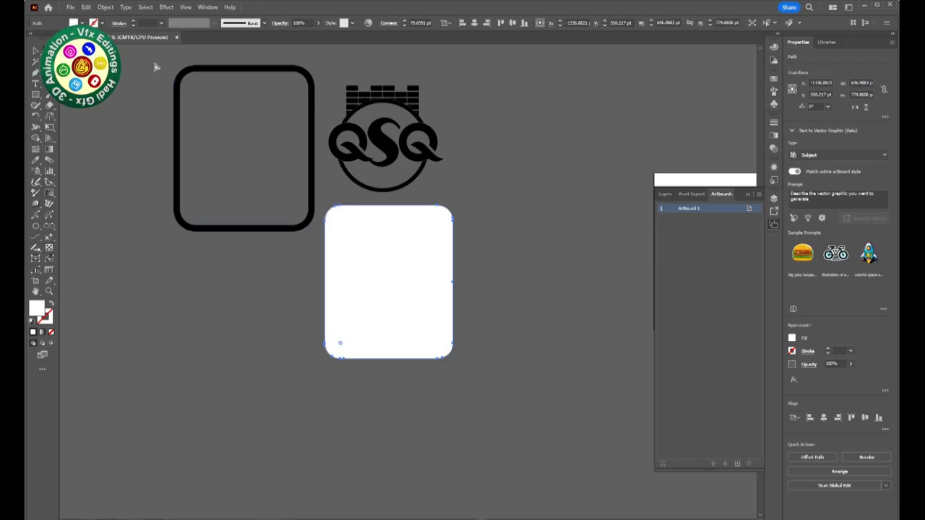
click(313, 262)
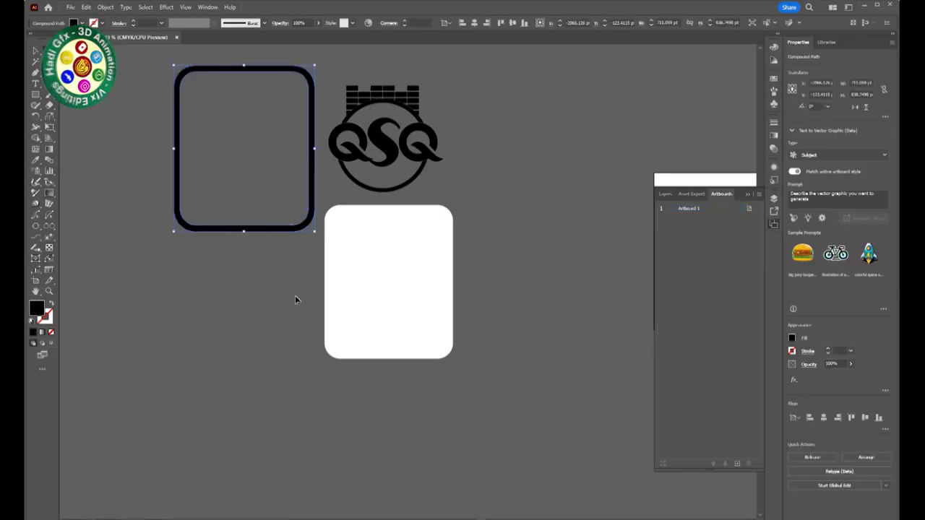
key(alt+Tab)
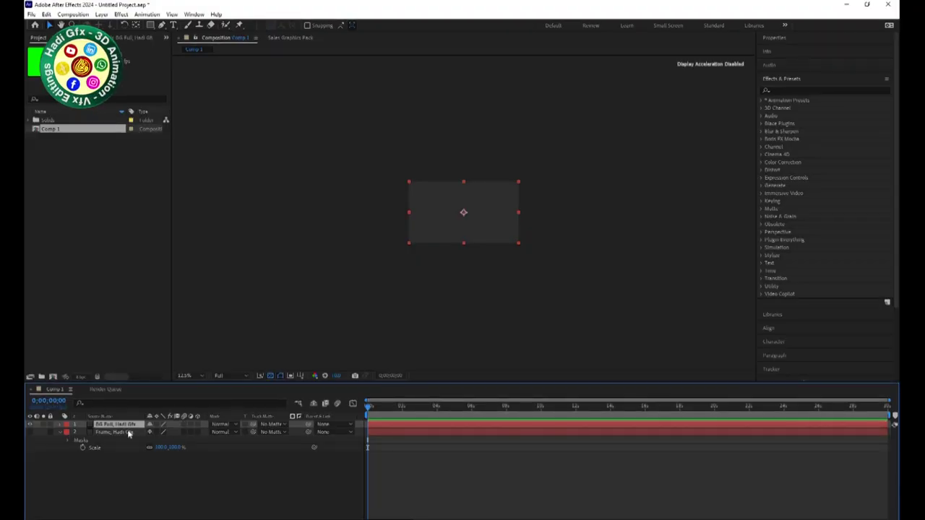
right_click(128, 433)
mouse_move(187, 169)
click(289, 234)
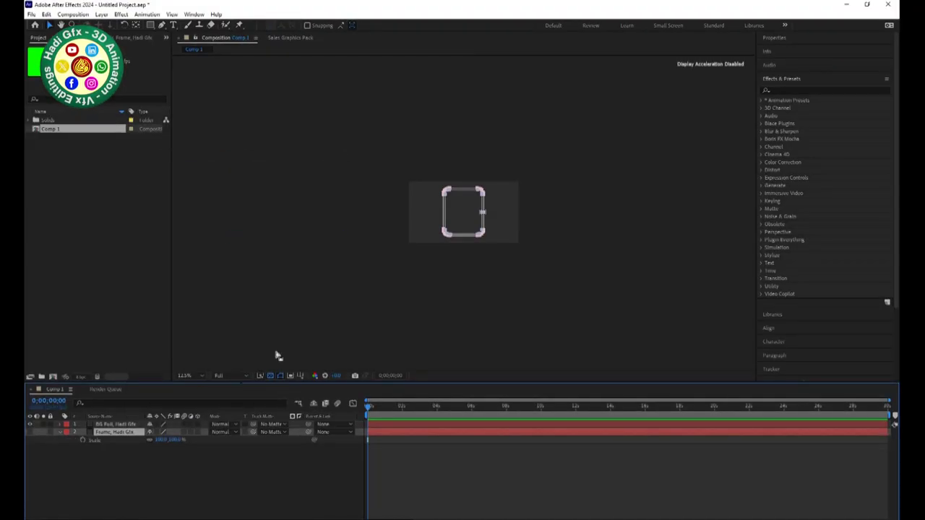
click(177, 465)
click(112, 427)
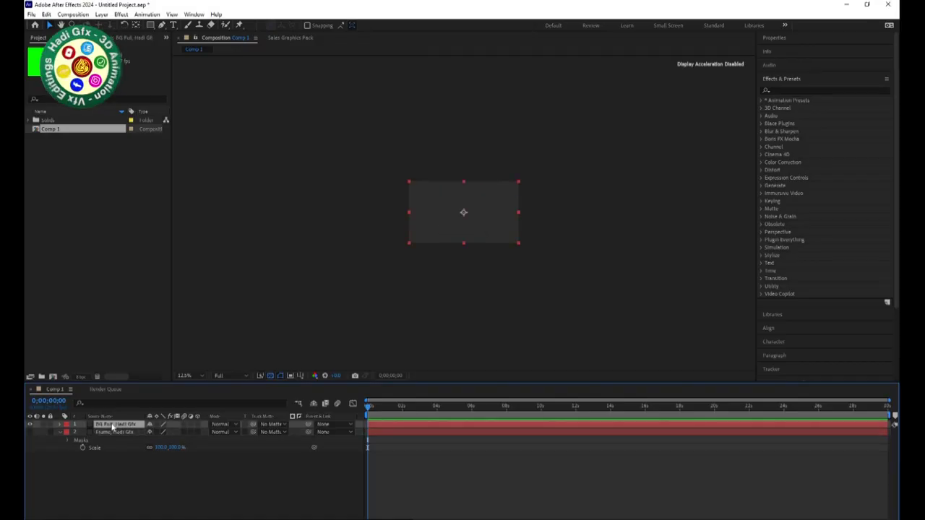
- Select the white rounded rectangle in Illustrator, then hide the dark rounded rectangle layer
key(alt+Tab)
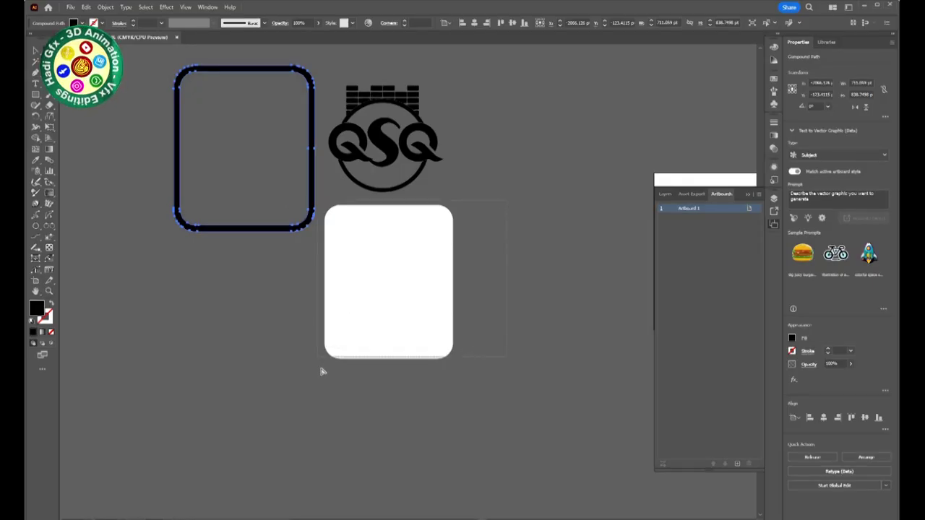
click(322, 372)
key(alt+Tab)
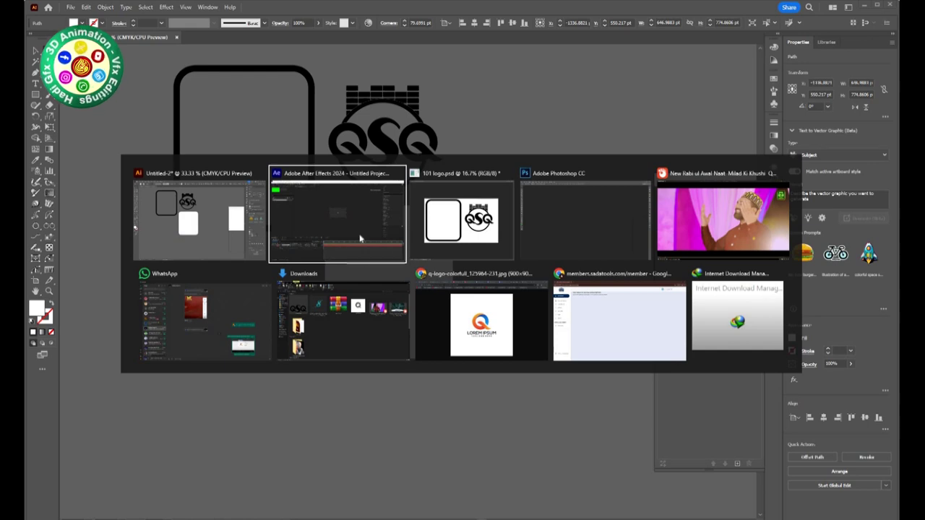
click(359, 239)
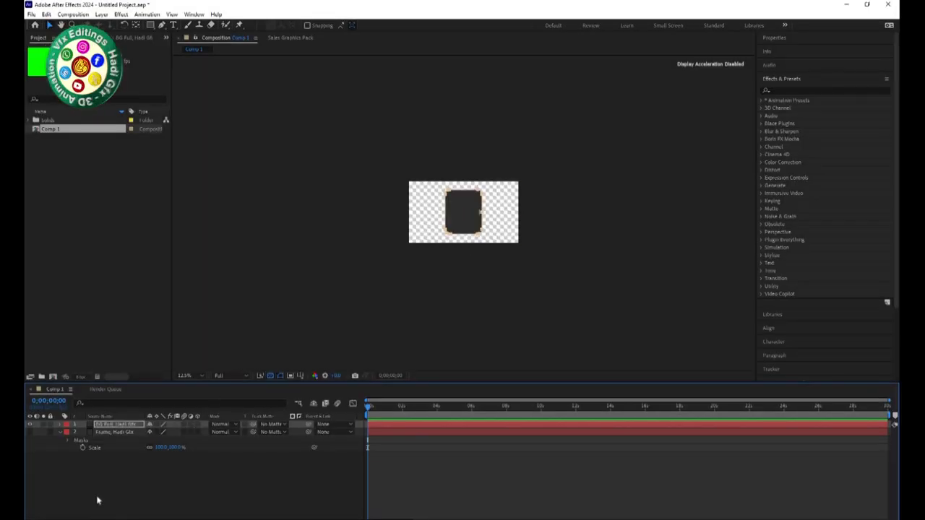
click(29, 425)
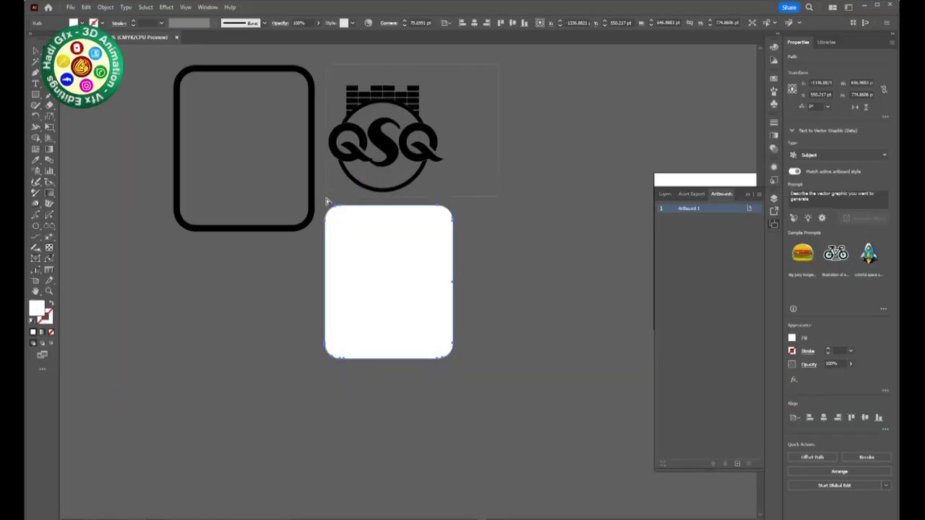
key(alt+Tab)
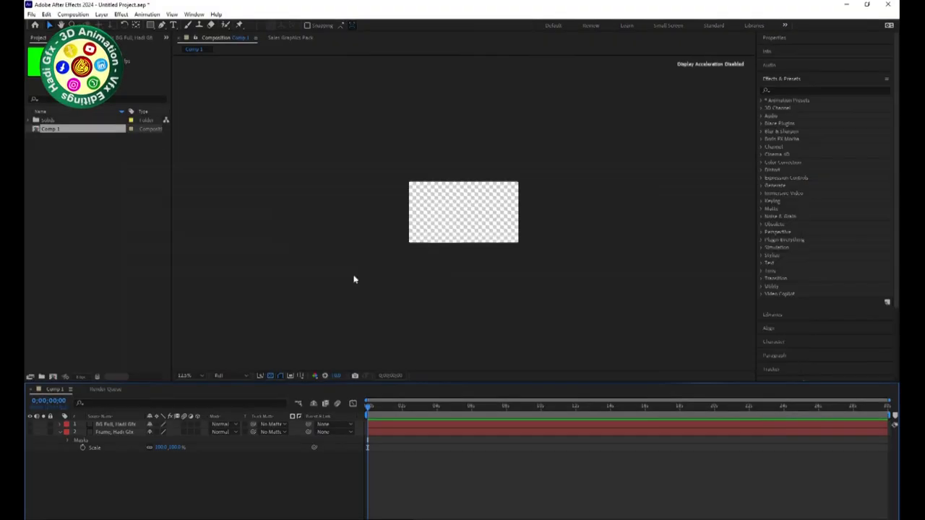
- Add a Main Logo solid showing the dark QSQ logo shape and view its effect settings
right_click(188, 479)
mouse_move(242, 366)
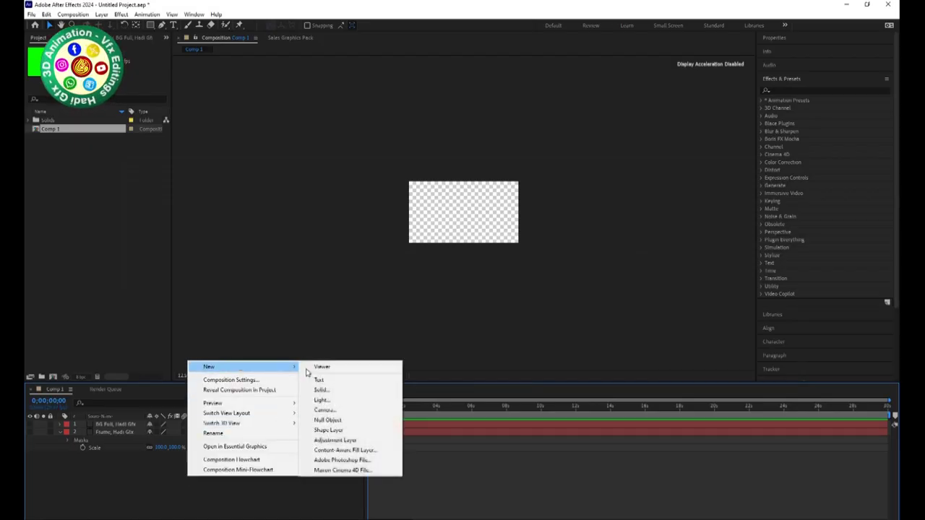
click(336, 392)
text(Main Logo, Hadi Gfx)
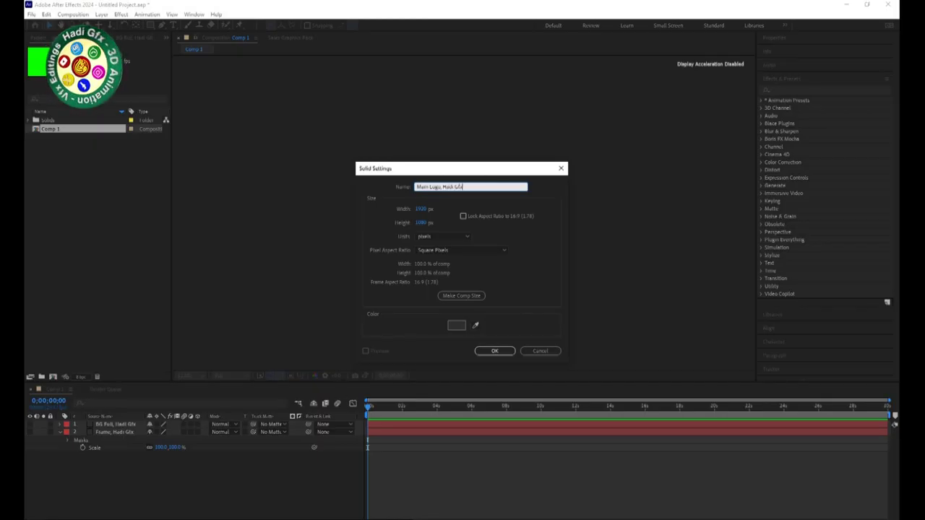
key(Return)
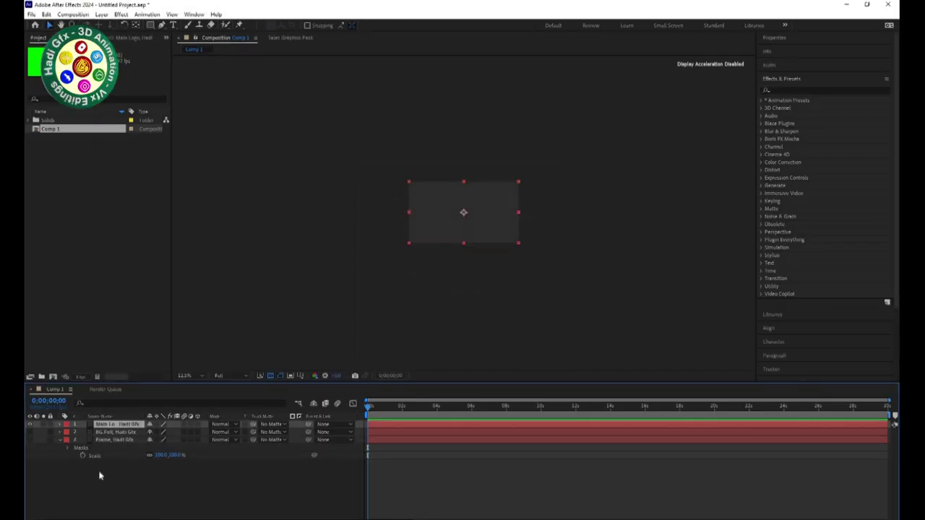
scroll(409, 258, up, 5)
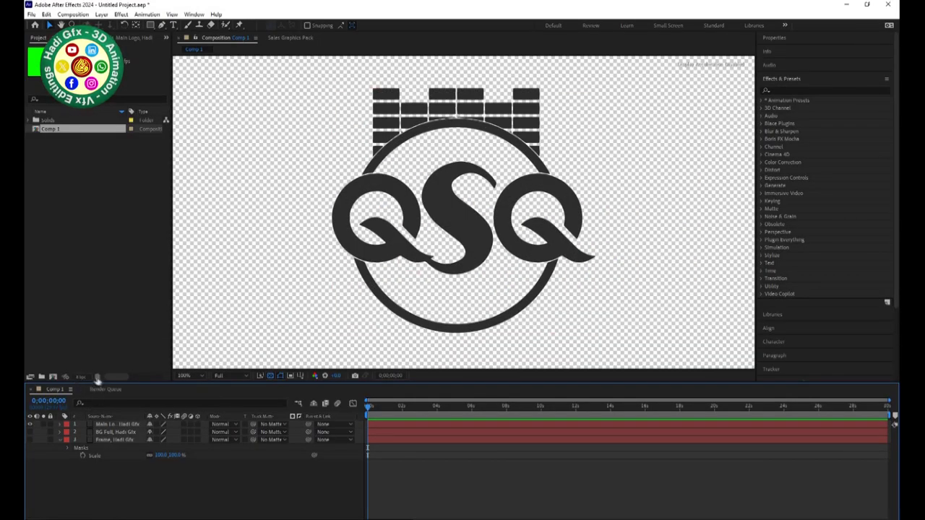
click(119, 39)
- Add an E3D solid layer to the top of Comp 1 for Element 3D
click(58, 458)
right_click(80, 461)
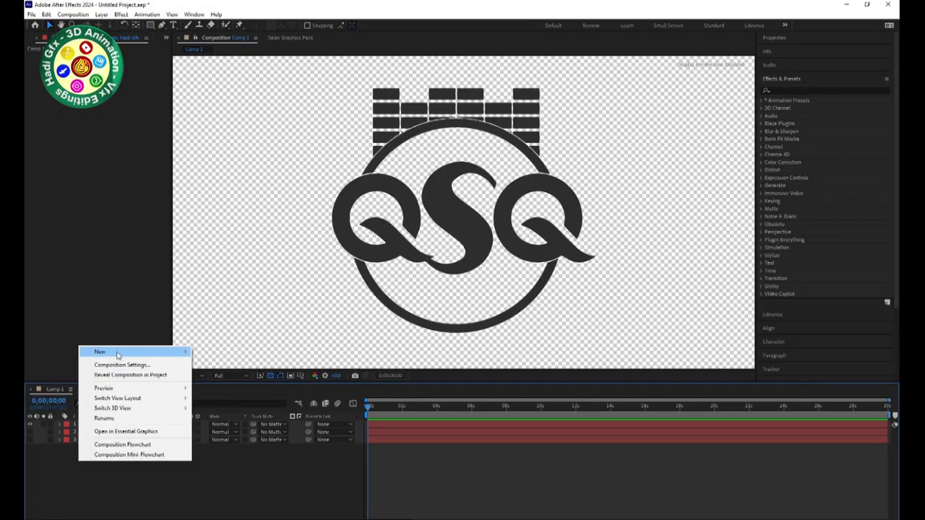
mouse_move(102, 352)
click(218, 377)
text(BJD_ Hadi Gfx)
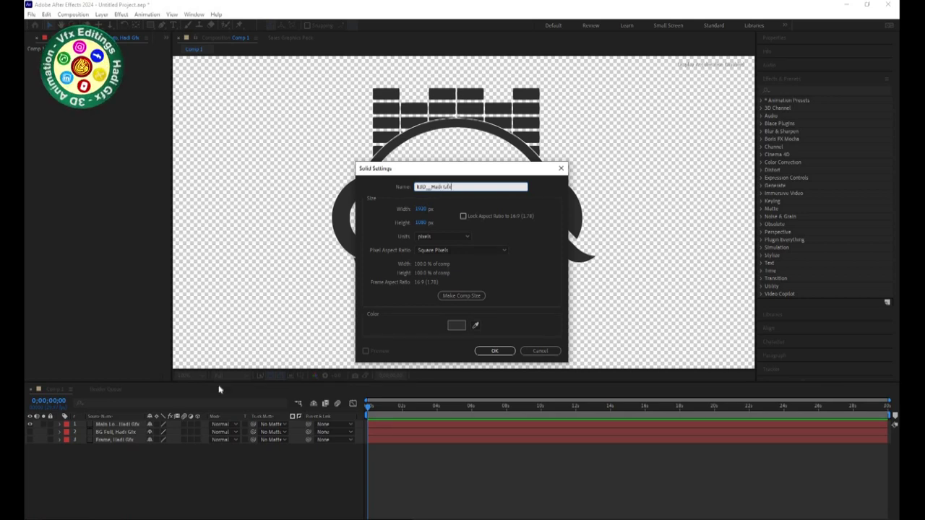
key(Return)
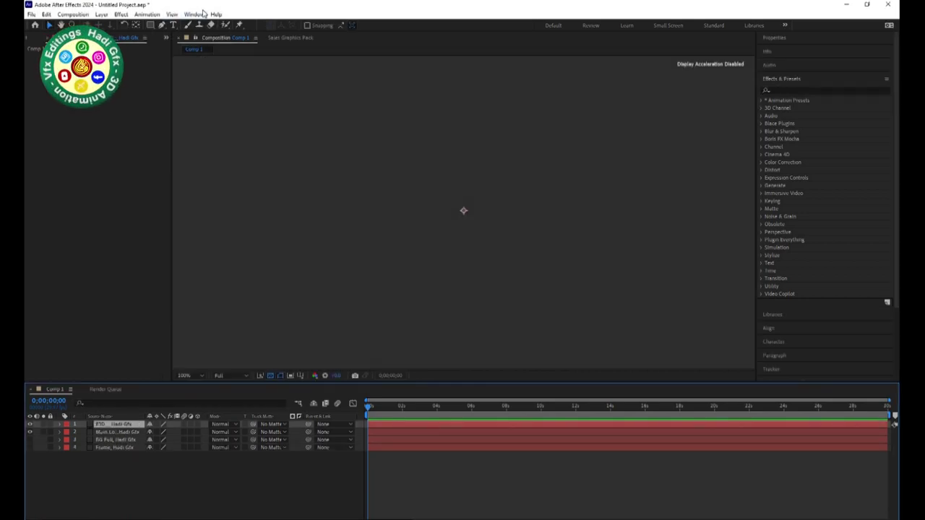
click(204, 15)
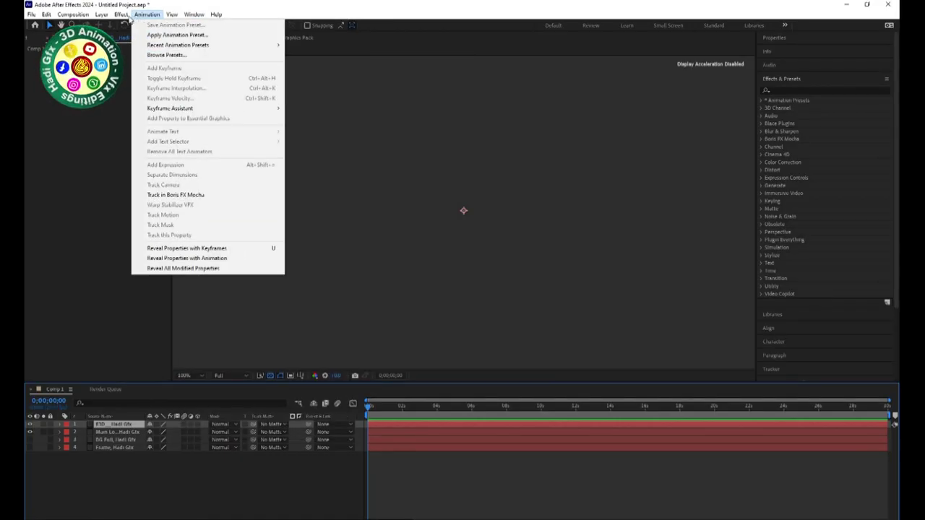
mouse_move(120, 15)
click(178, 474)
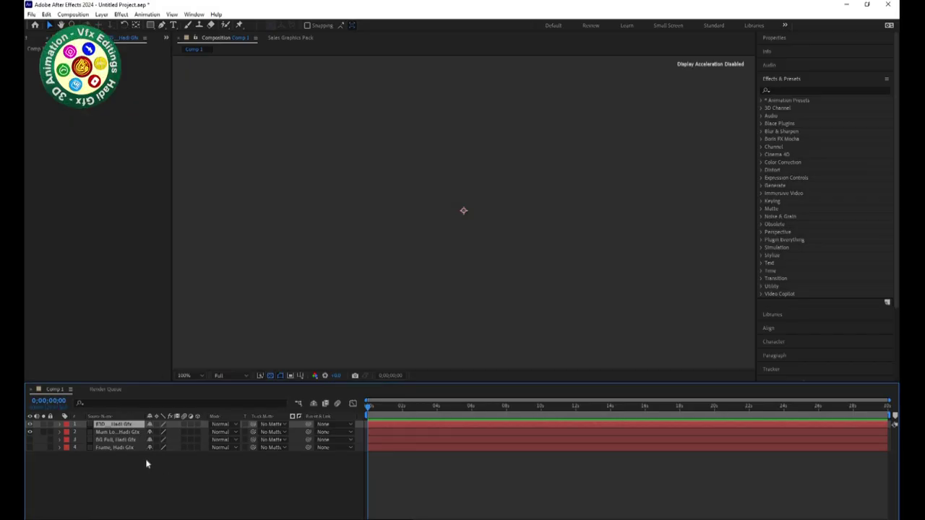
- Add a new empty text layer to the composition
click(29, 434)
click(111, 458)
right_click(111, 458)
mouse_move(167, 350)
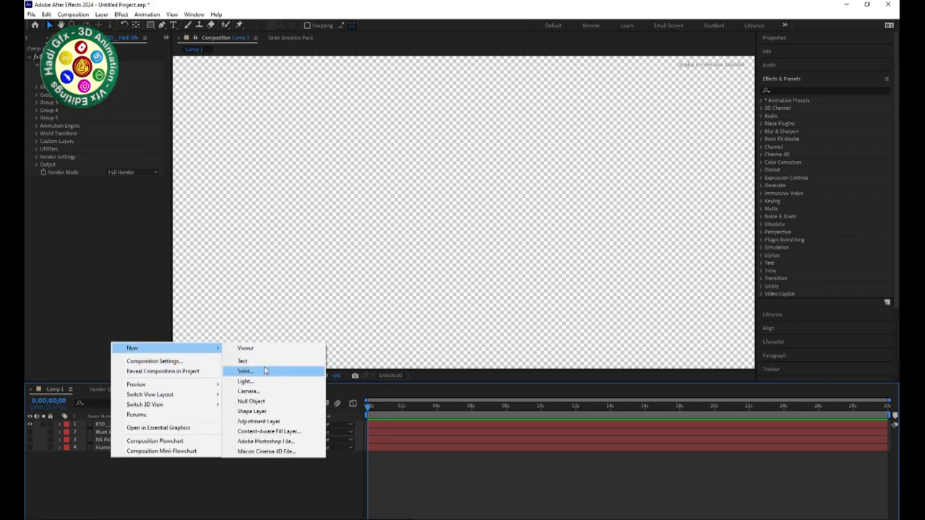
click(264, 361)
- Type PRODUCTION into the new text layer and select that layer
text(PRODUCTION)
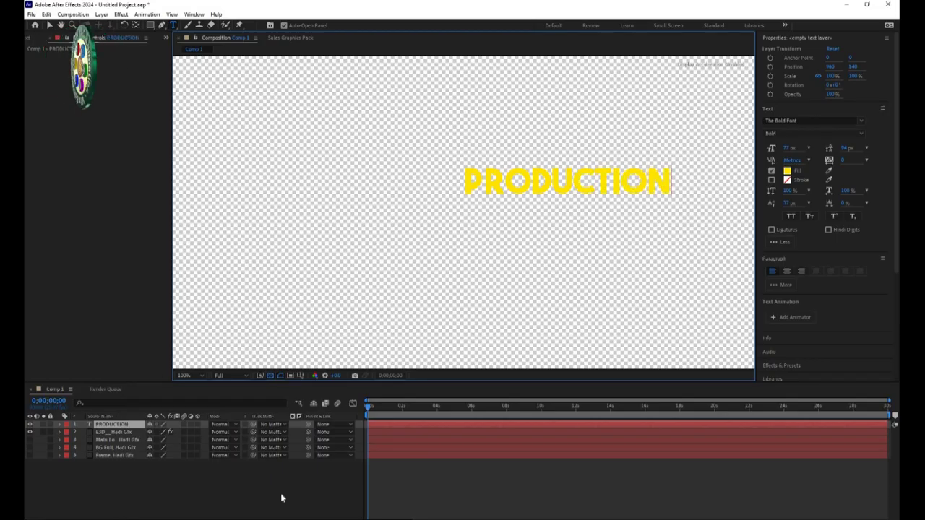
click(281, 492)
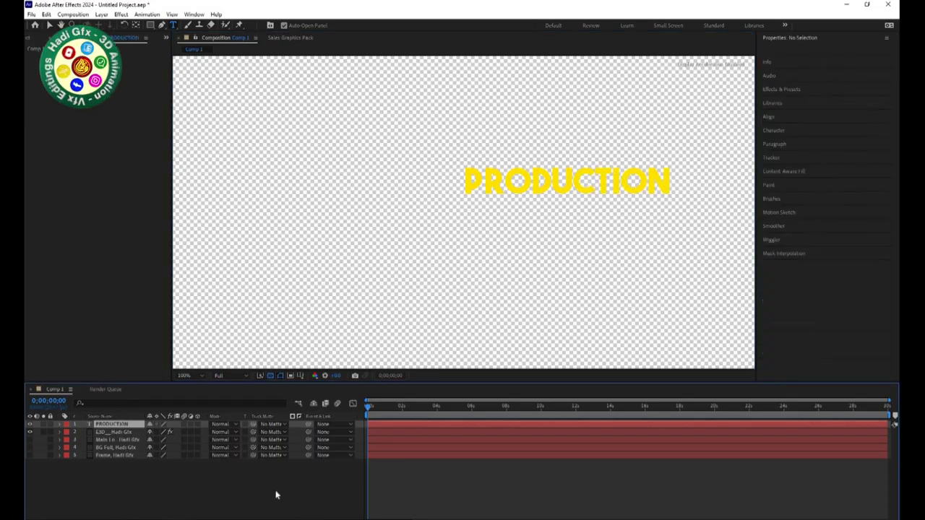
click(108, 425)
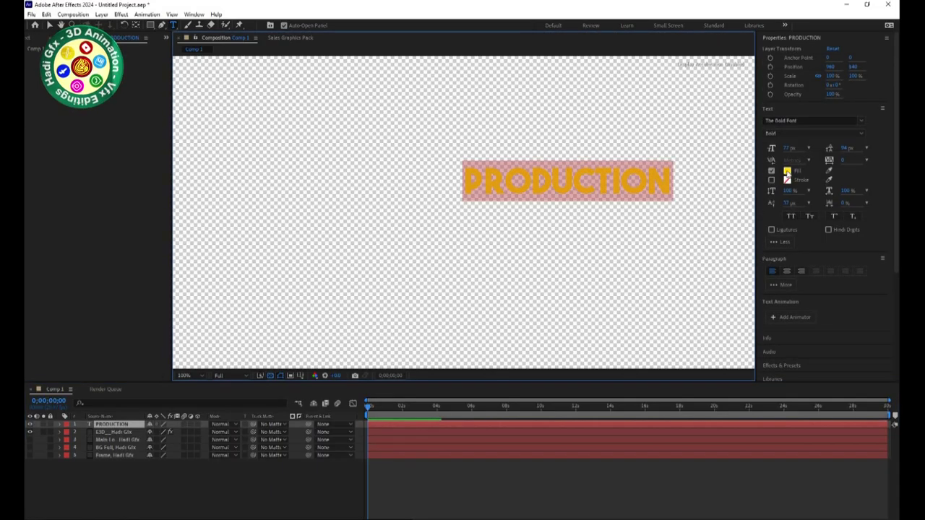
- Change the PRODUCTION text fill to dark brown and bring up the Align options
click(786, 171)
drag(231, 336, 156, 337)
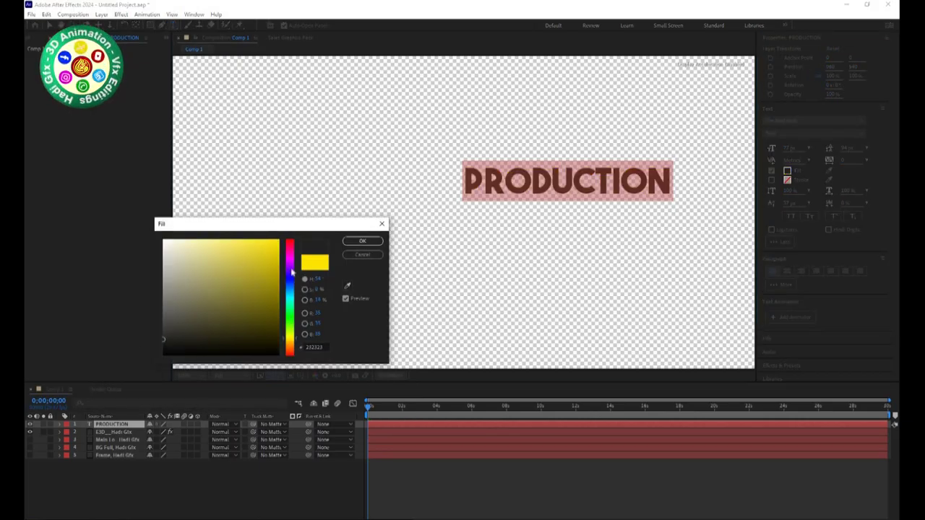
click(362, 240)
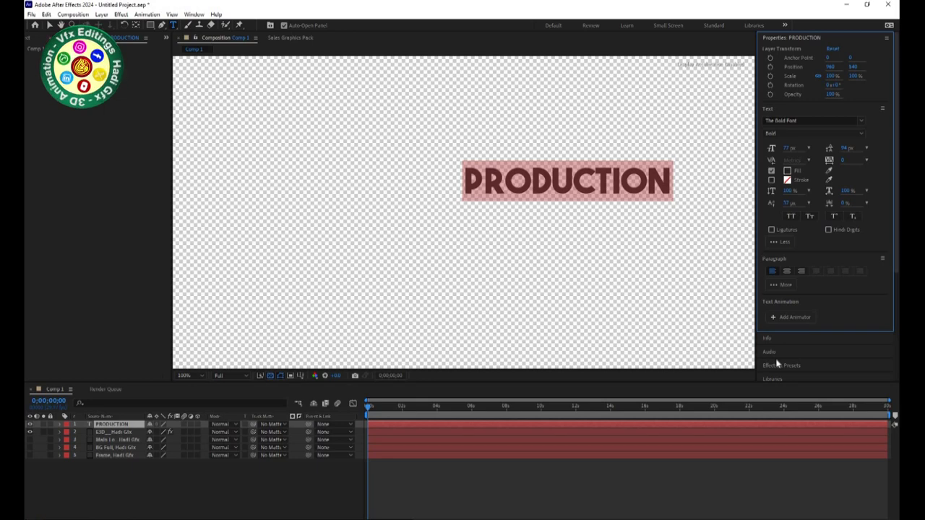
scroll(795, 362, down, 3)
click(771, 288)
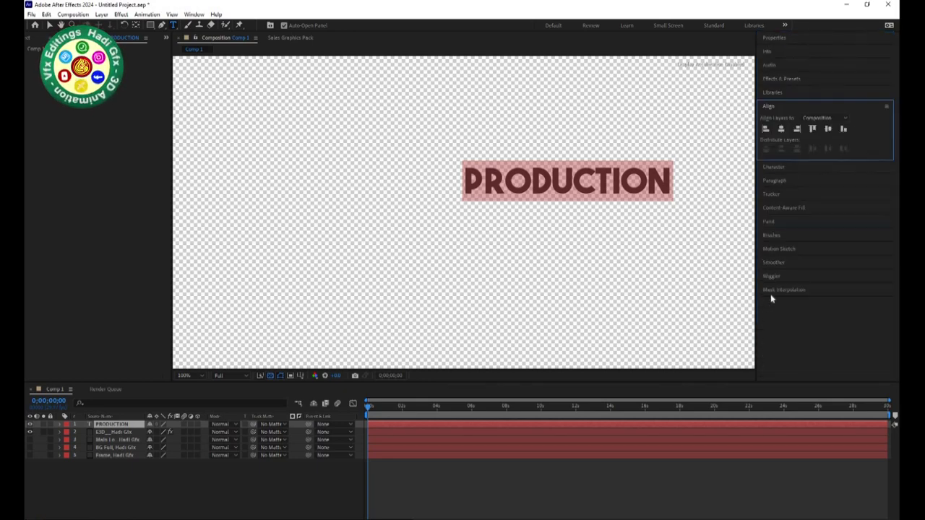
- Centre the PRODUCTION text horizontally and vertically and move its layer to the bottom
click(780, 129)
click(827, 128)
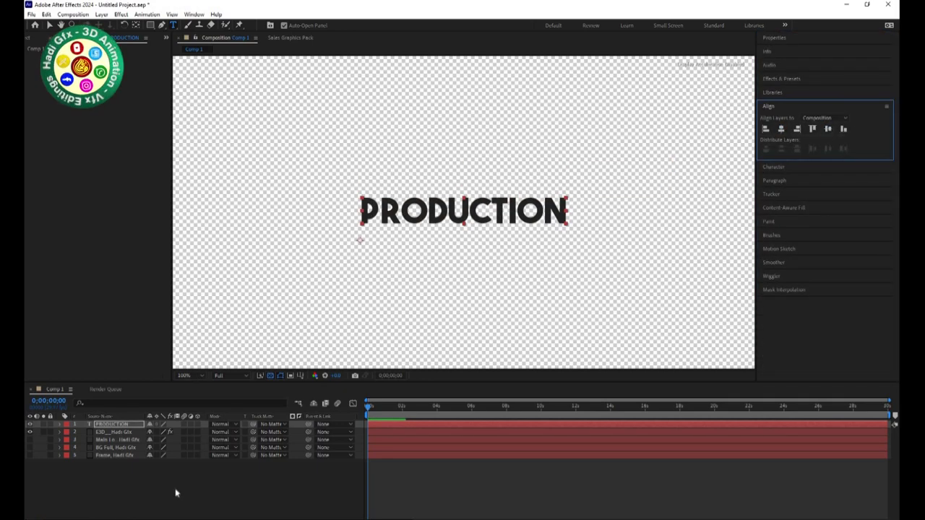
click(176, 491)
drag(106, 425, 109, 461)
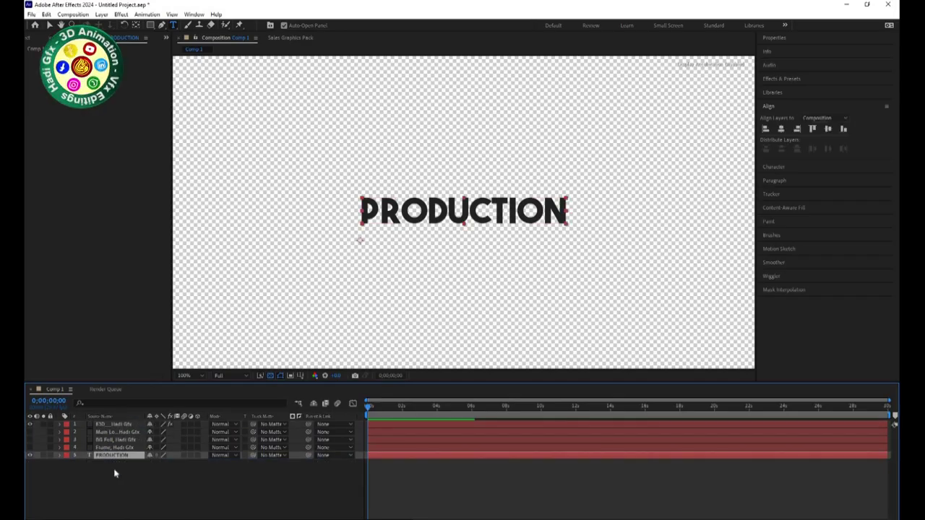
- Set Element's Path Layers 1–4 to BG Full, Frame, Main Logo and PRODUCTION
click(114, 424)
click(37, 141)
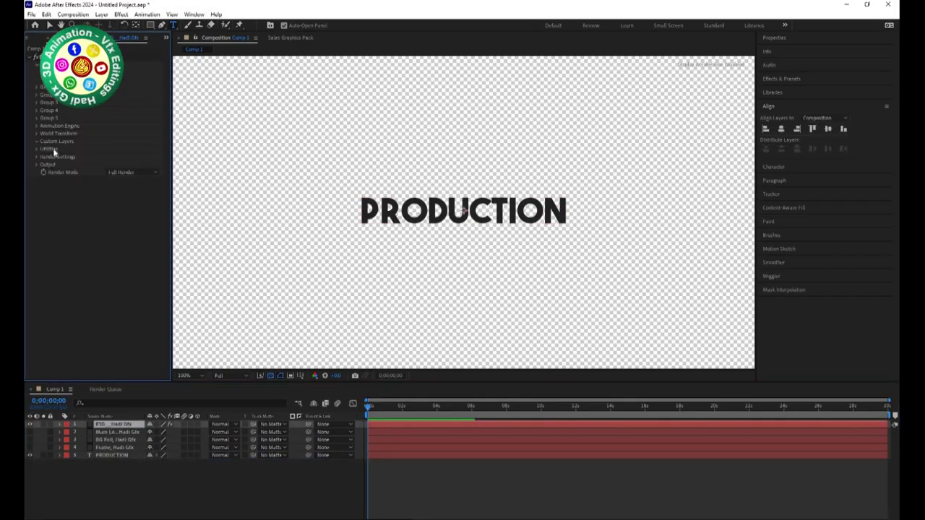
click(45, 149)
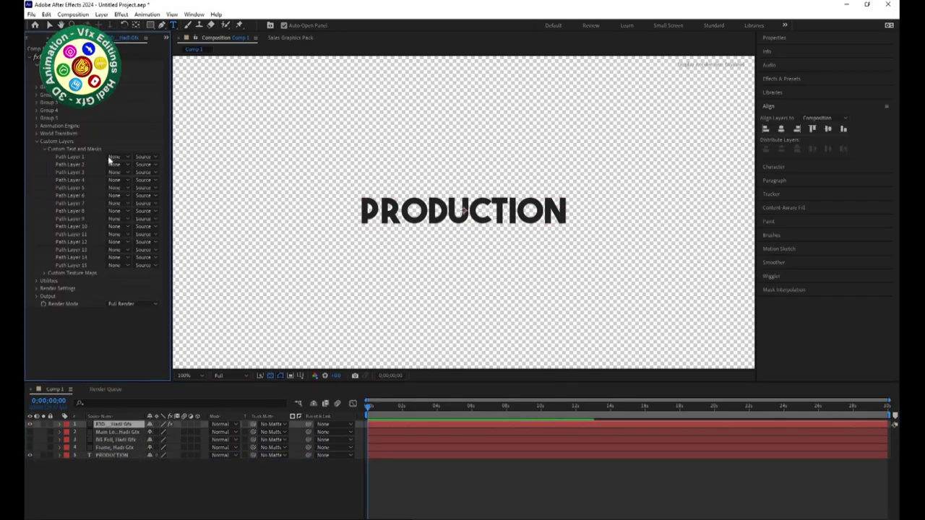
click(118, 156)
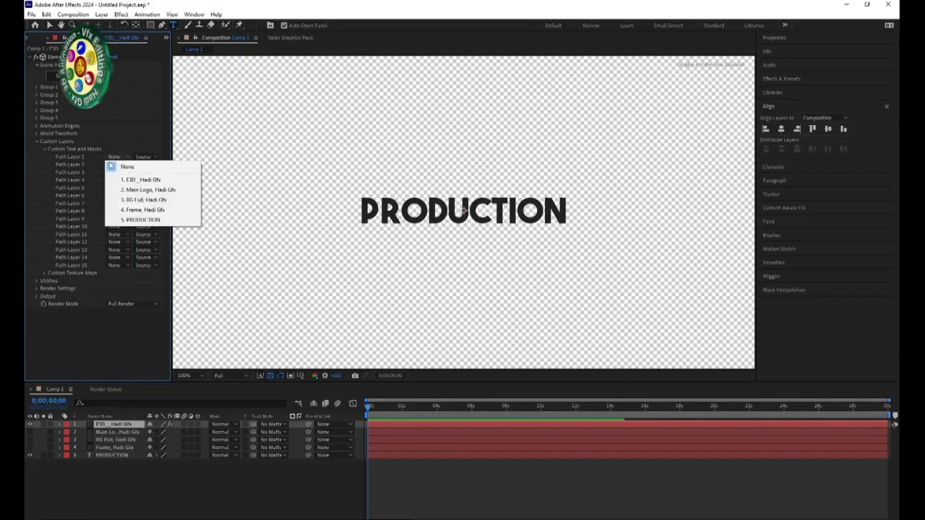
click(146, 210)
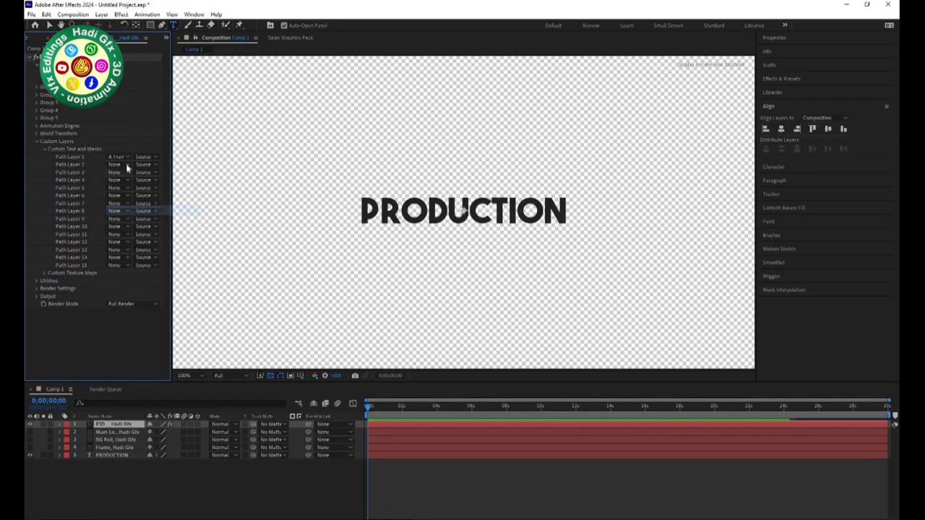
click(118, 156)
click(141, 200)
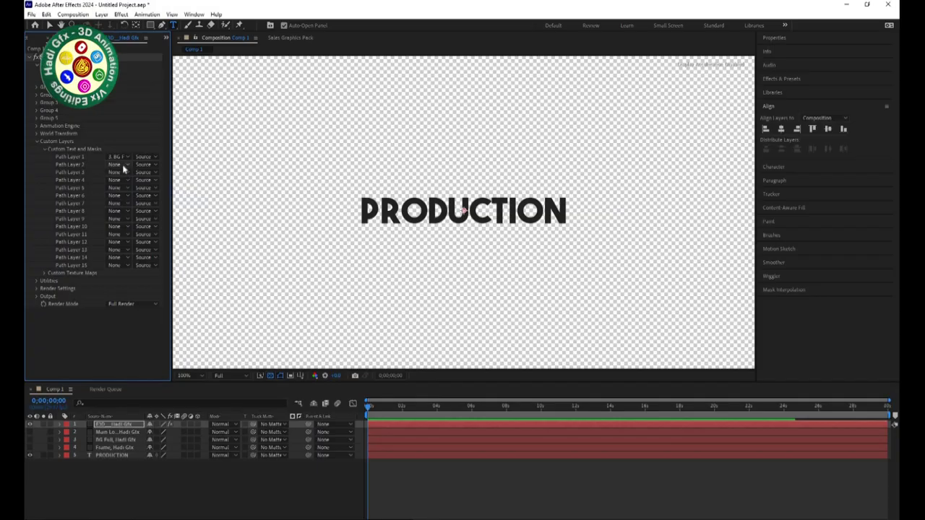
click(117, 164)
click(145, 217)
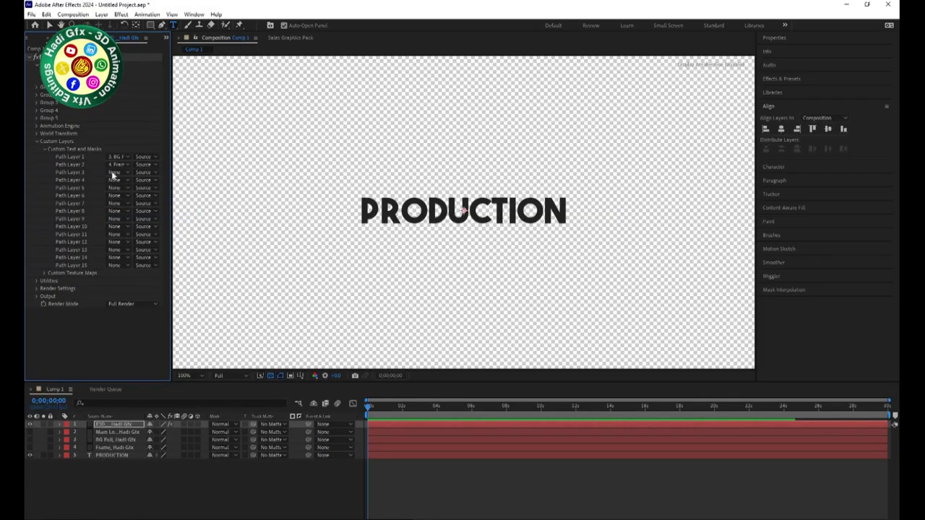
click(118, 172)
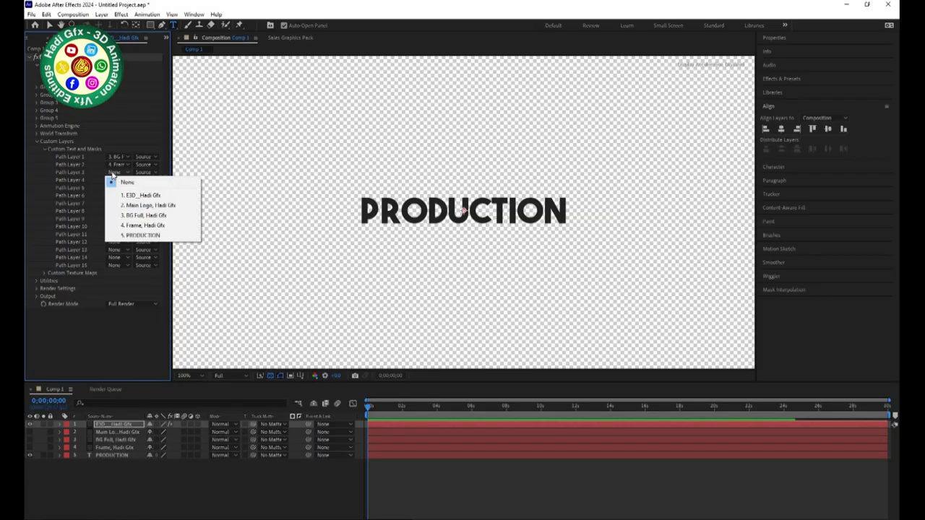
click(132, 205)
click(117, 180)
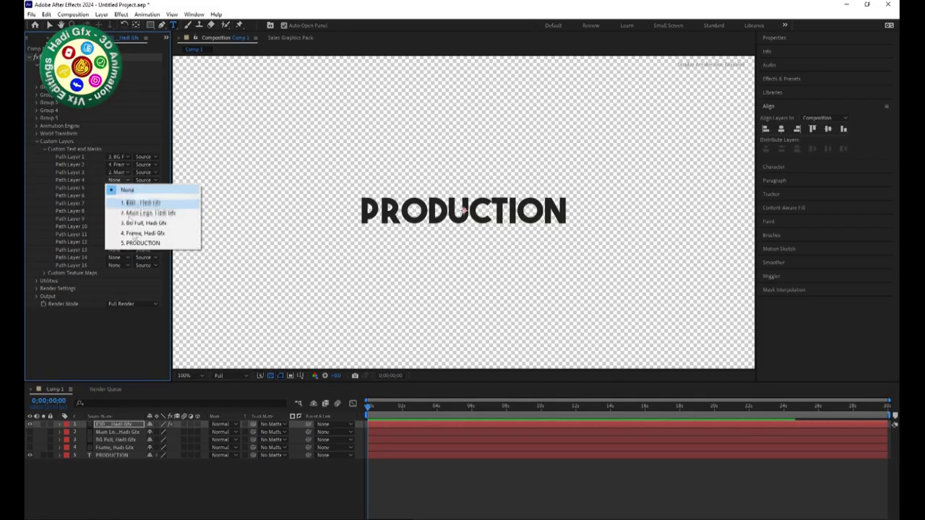
click(137, 244)
- Move the BG Full layer up to second in the layer stack
click(117, 466)
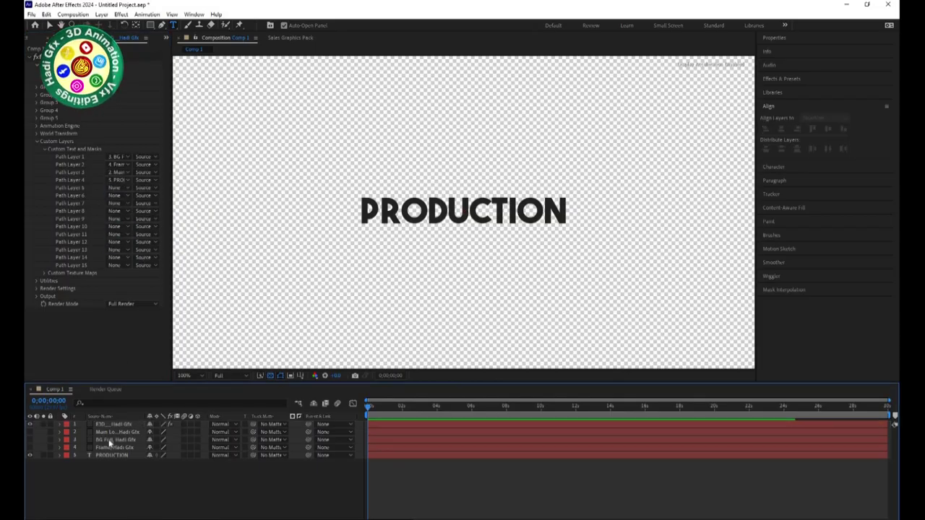
mouse_move(110, 440)
mouse_down()
mouse_move(112, 432)
mouse_move(113, 441)
mouse_up()
click(122, 471)
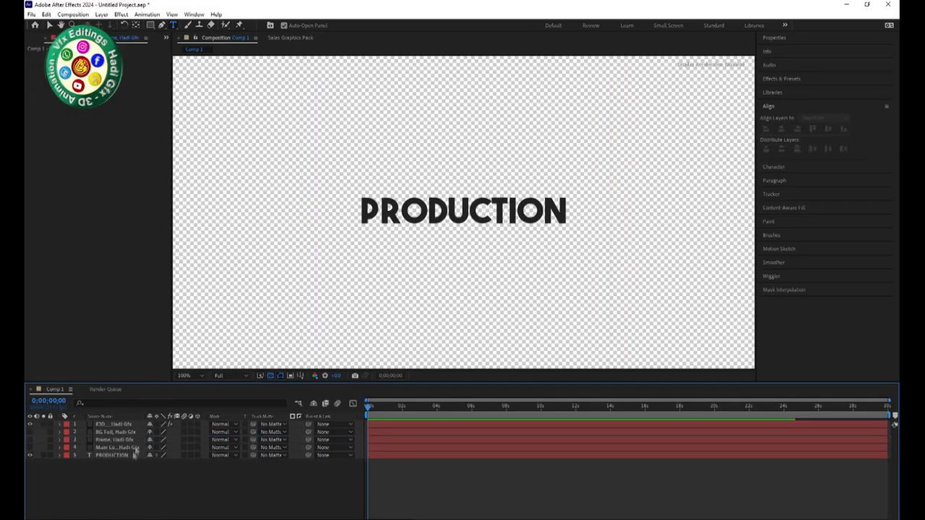
- Save the project as 3D Logo_Hadi Gfx_101.aep in D:\01_Hadi Gfx\01_AEP_Hadi Gfx\01_3D Logo_Hadi Gfx
key(ctrl+s)
click(68, 286)
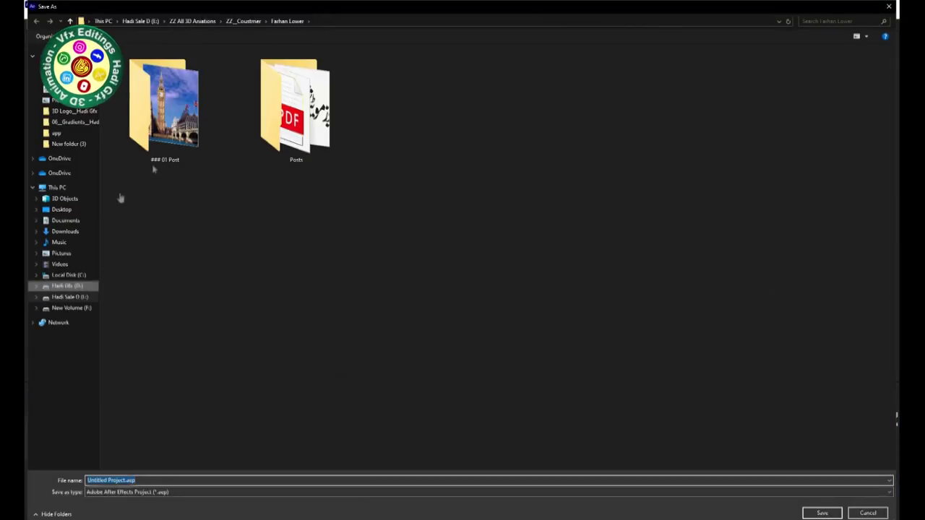
double_click(166, 125)
double_click(165, 124)
double_click(165, 124)
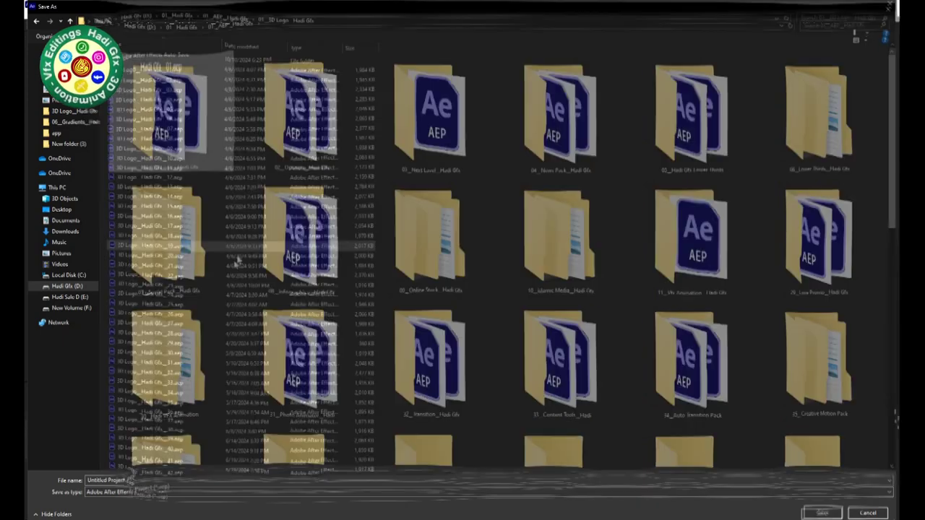
scroll(248, 261, down, 8)
scroll(248, 261, down, 10)
click(175, 466)
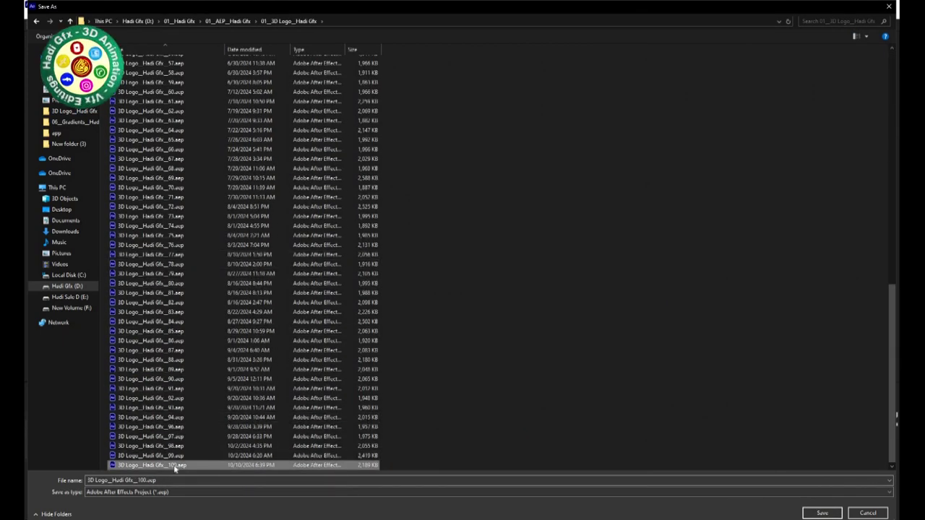
click(84, 480)
key(BackSpace)
text(1)
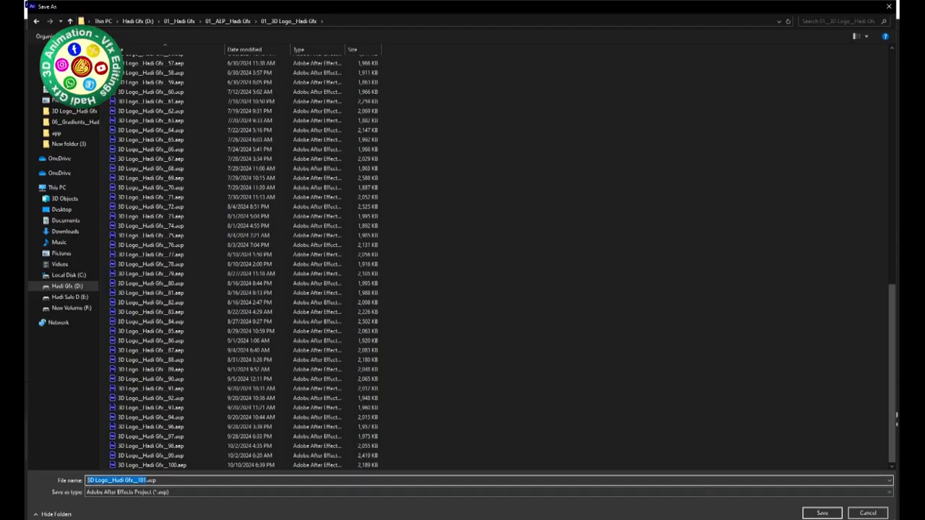
key(Return)
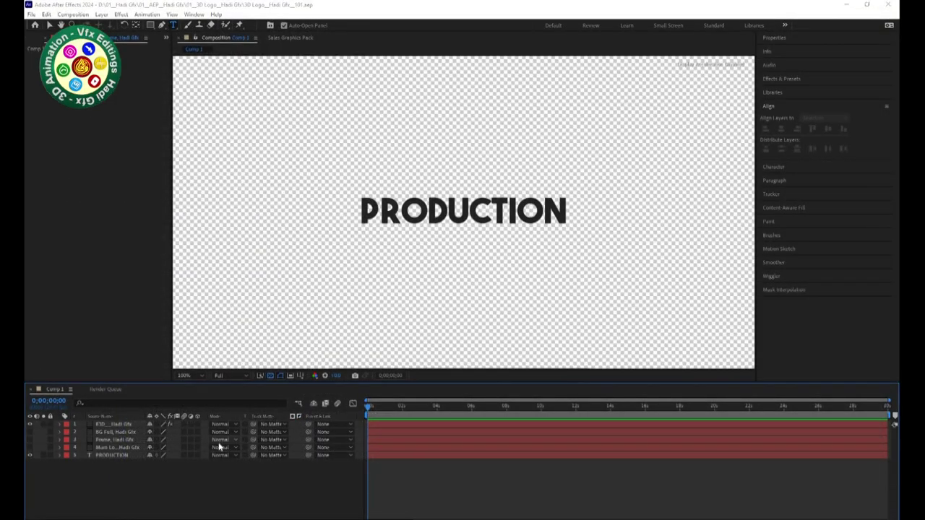
- Rename the composition to 3D Logo_Hadi Gfx_101 in Composition Settings
key(ctrl+k)
text(3D Logo__Hadi Gfx__101)
key(Return)
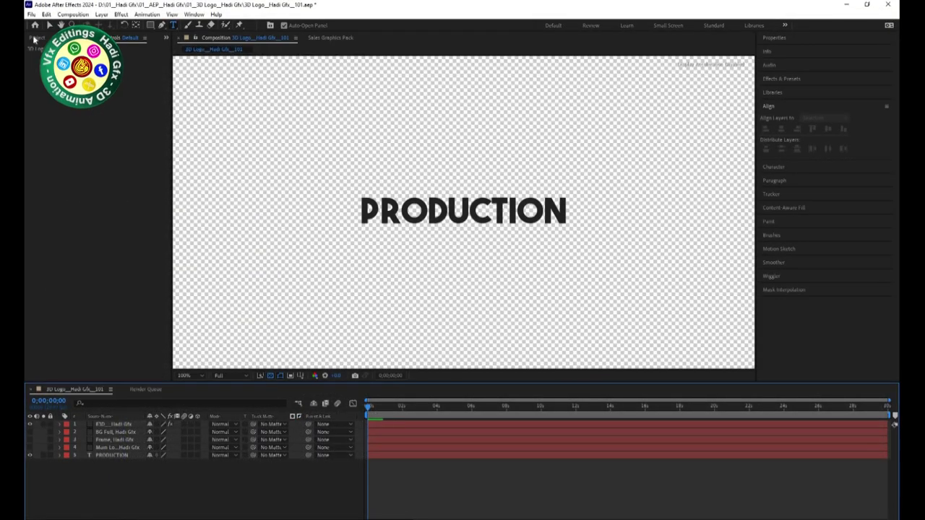
- Create a Hadi Gfx project folder, move the composition into it, and preview it
right_click(77, 170)
click(94, 184)
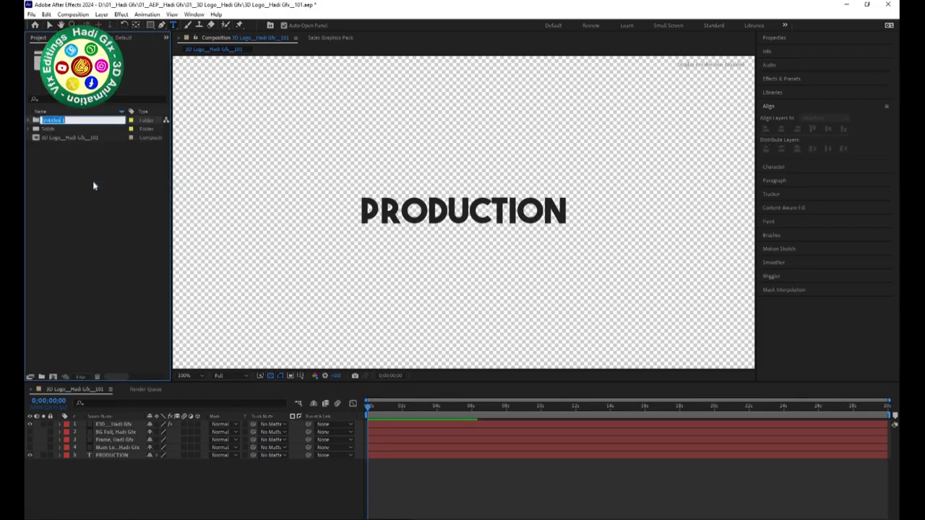
text(Hadi Gfx)
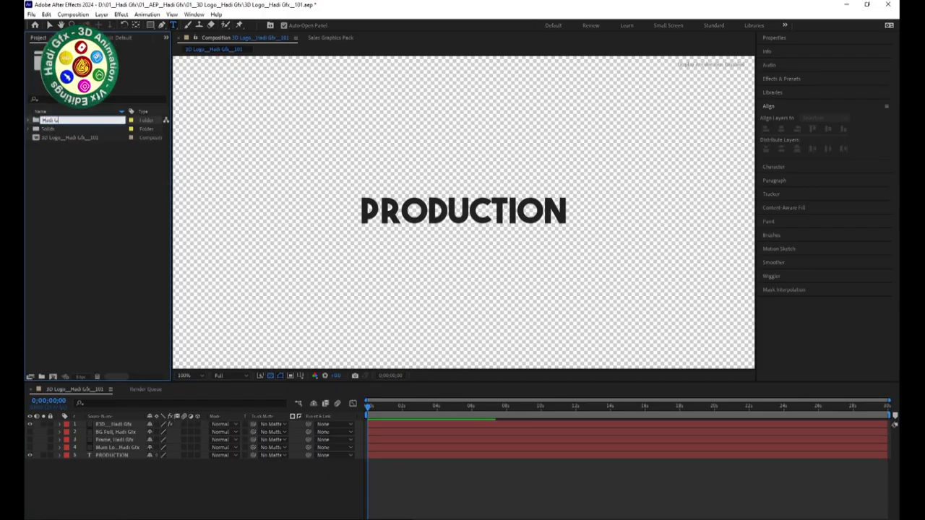
key(Return)
drag(51, 140, 51, 129)
key(space)
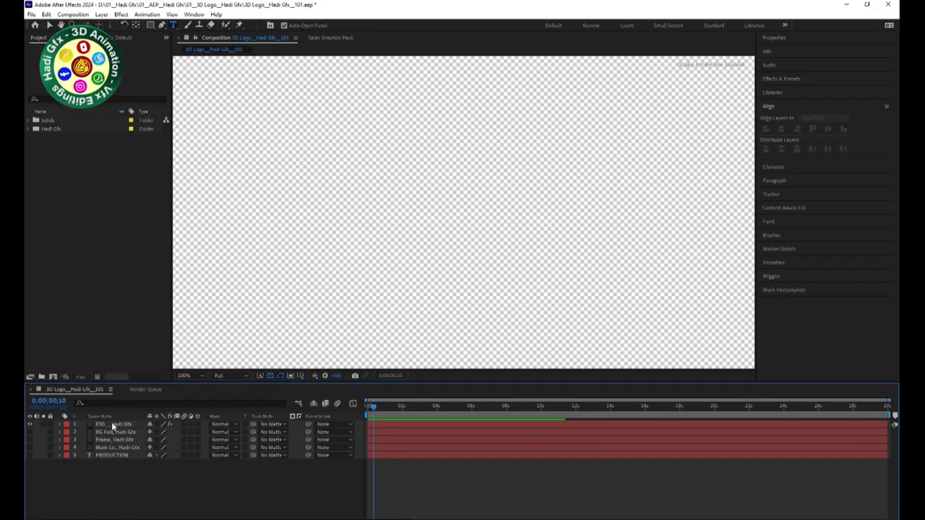
click(112, 424)
key(ctrl+t)
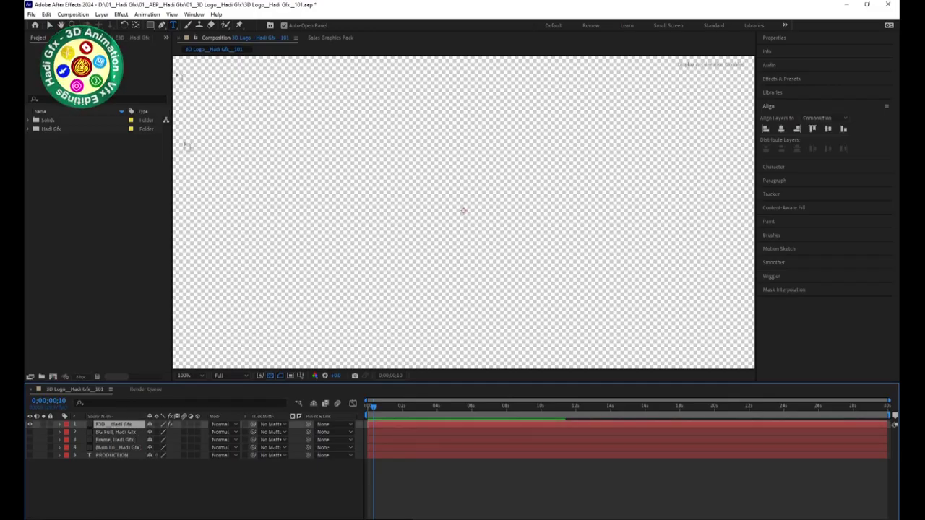
- Extrude the custom path into a 3D plate in Scene Setup and select its Bevel 1 material
key(F3)
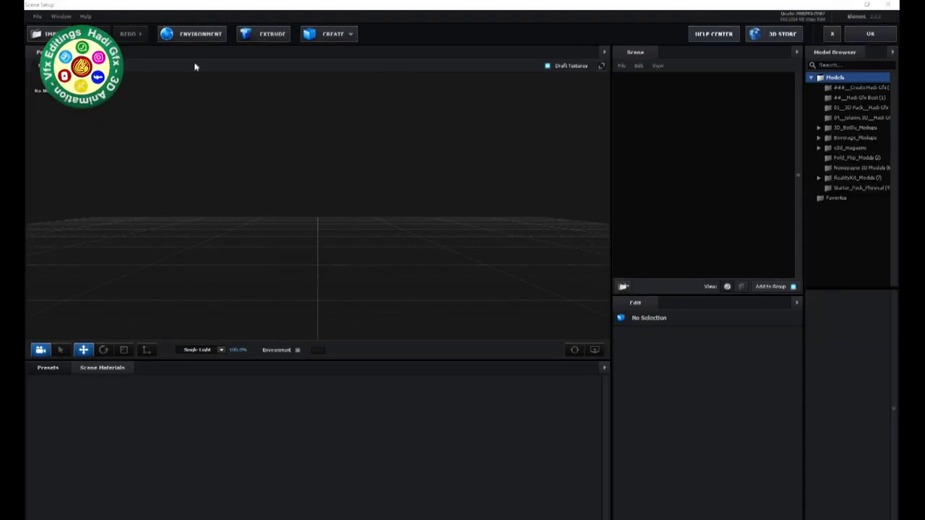
click(266, 36)
scroll(535, 268, down, 3)
drag(502, 293, 466, 279)
click(631, 91)
click(652, 101)
- Thicken the extrusion to about 2.8 and set Bevel Size to 0.50
click(691, 380)
text(0)
key(Return)
drag(693, 359, 776, 360)
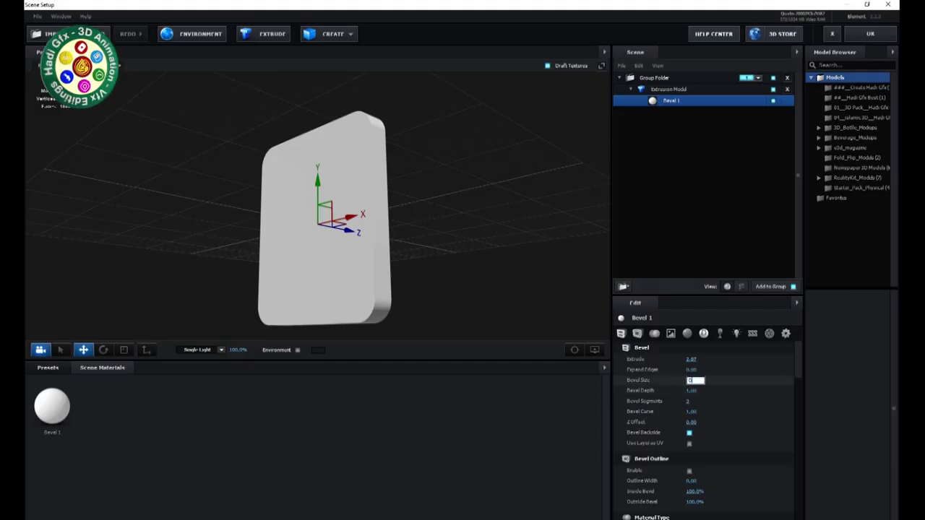
text(.50)
key(Return)
mouse_move(517, 245)
mouse_down()
mouse_move(497, 233)
mouse_move(429, 264)
mouse_move(520, 219)
mouse_up()
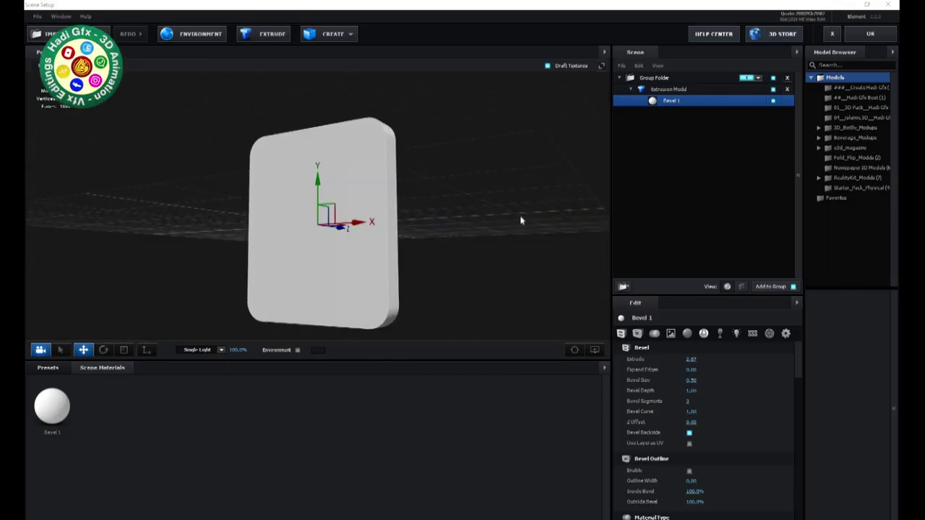
- Add a group folder named Main Logo_Hadi Gfx
click(637, 81)
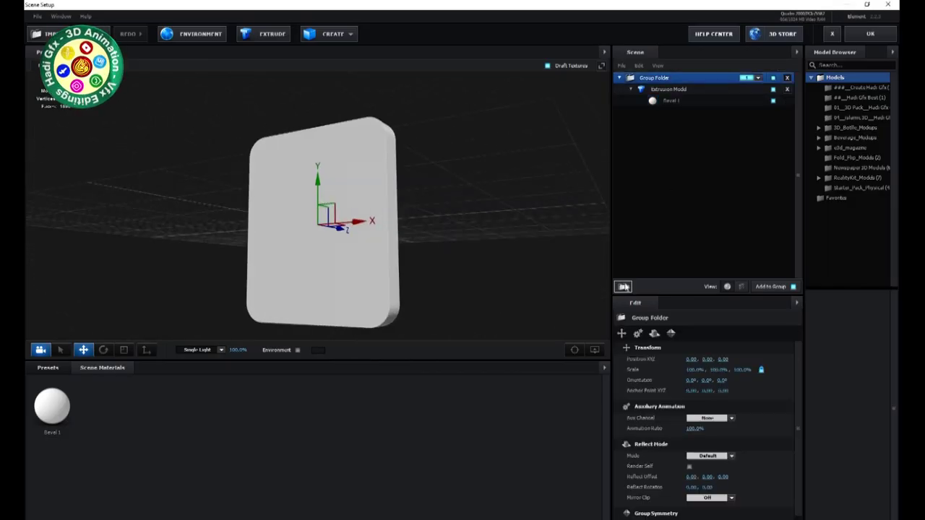
click(622, 286)
double_click(663, 91)
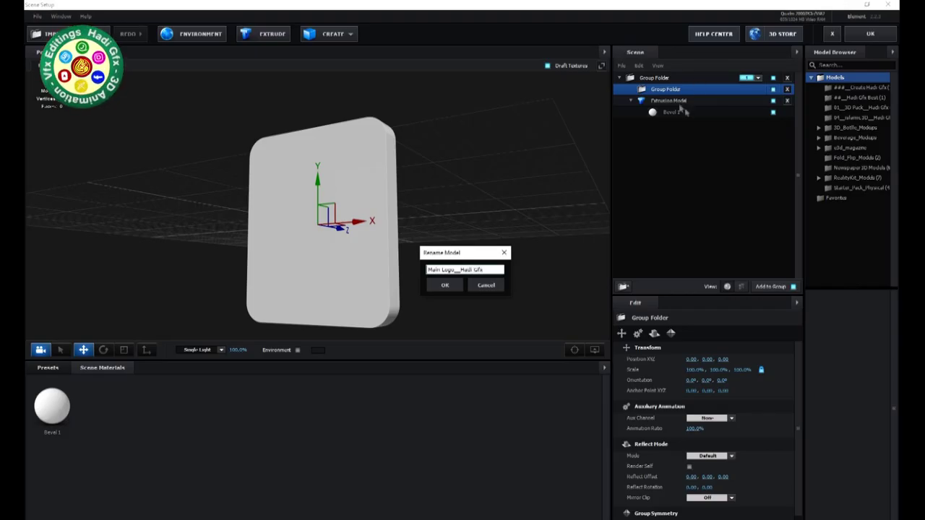
key(Return)
- Add a nested BG_Hadi Gfx group inside Main Logo and move the Extrusion Model into it
click(623, 286)
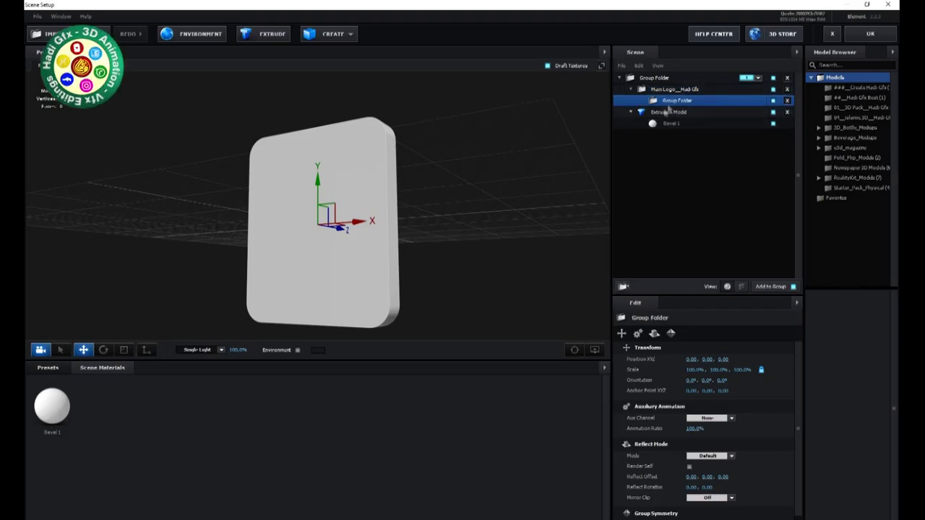
double_click(673, 102)
text(BG_Hadi Gfx)
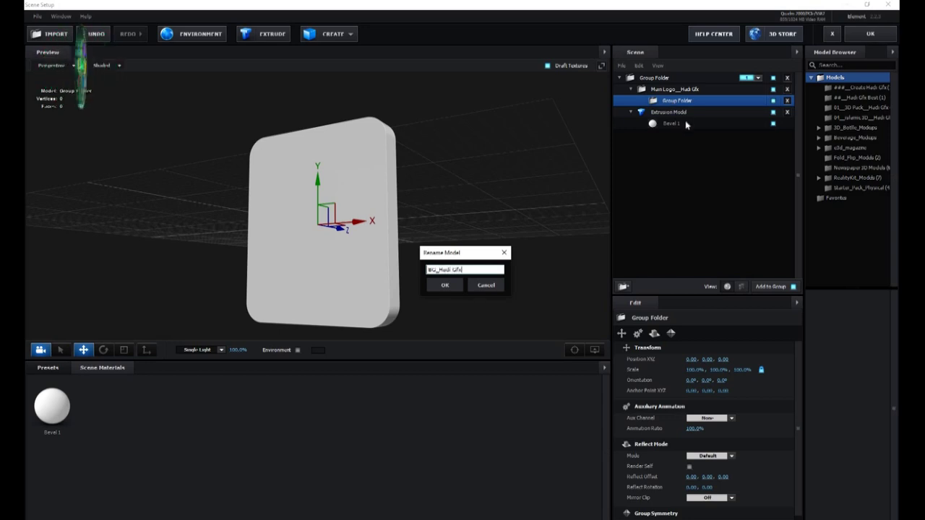
key(Return)
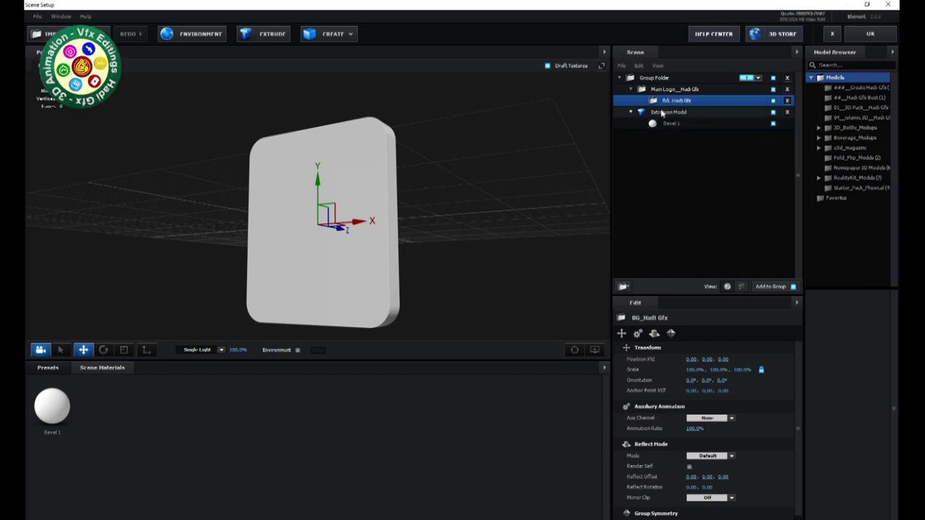
drag(665, 114, 669, 102)
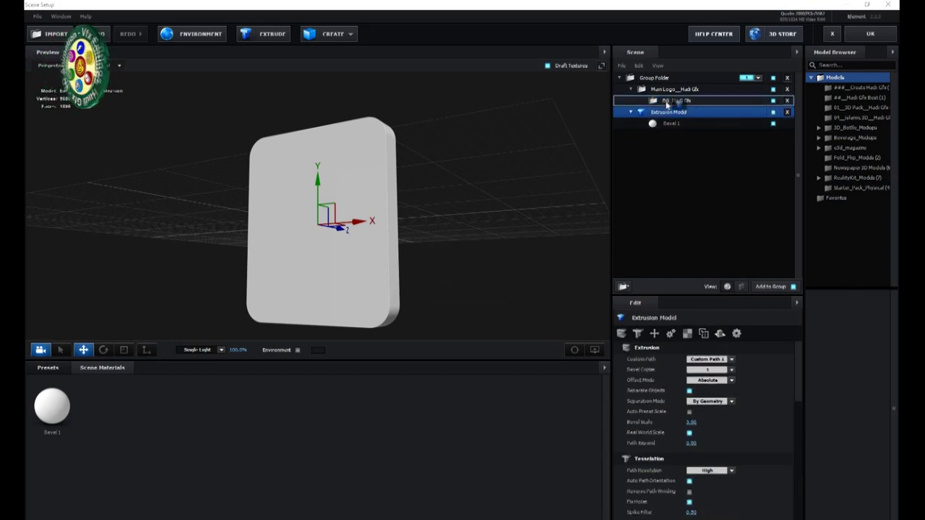
- Open the Proshaders Hadi Gfx Vip material presets and duplicate the extrusion model
click(45, 368)
double_click(90, 423)
click(90, 432)
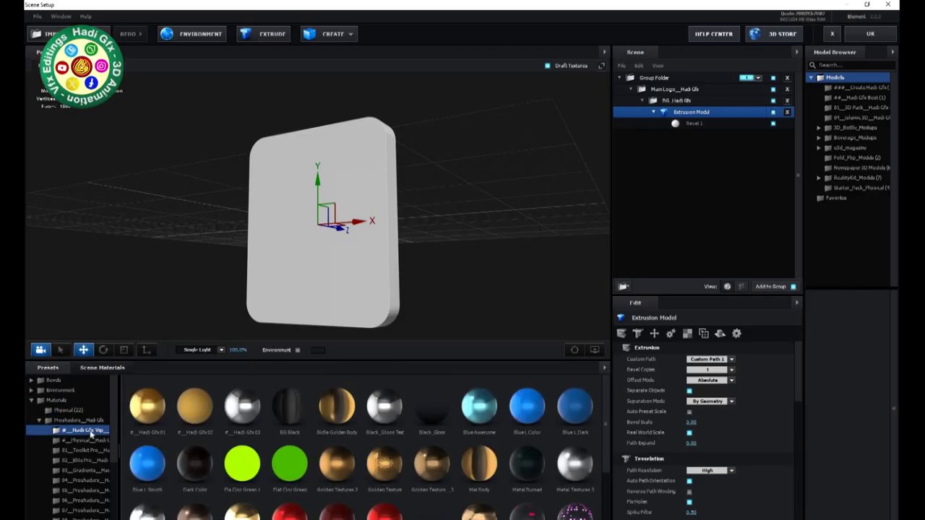
drag(445, 320, 396, 299)
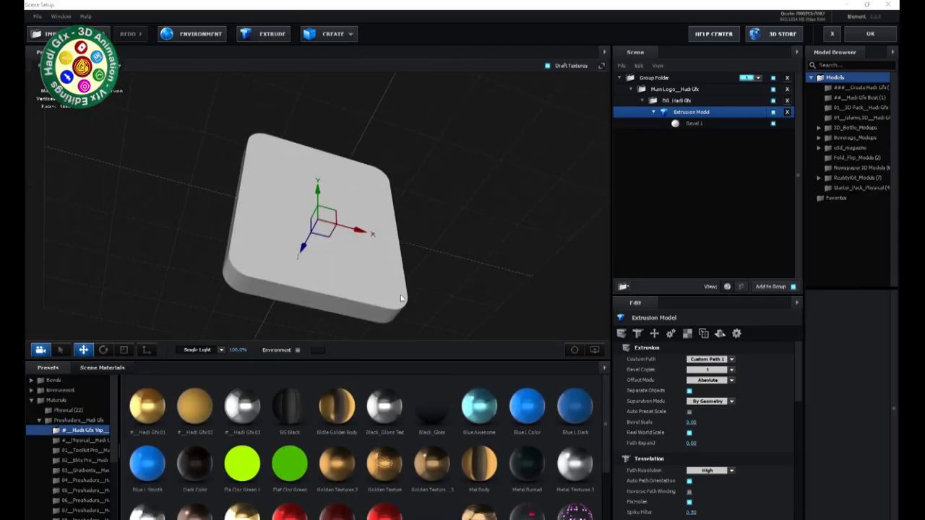
key(ctrl+d)
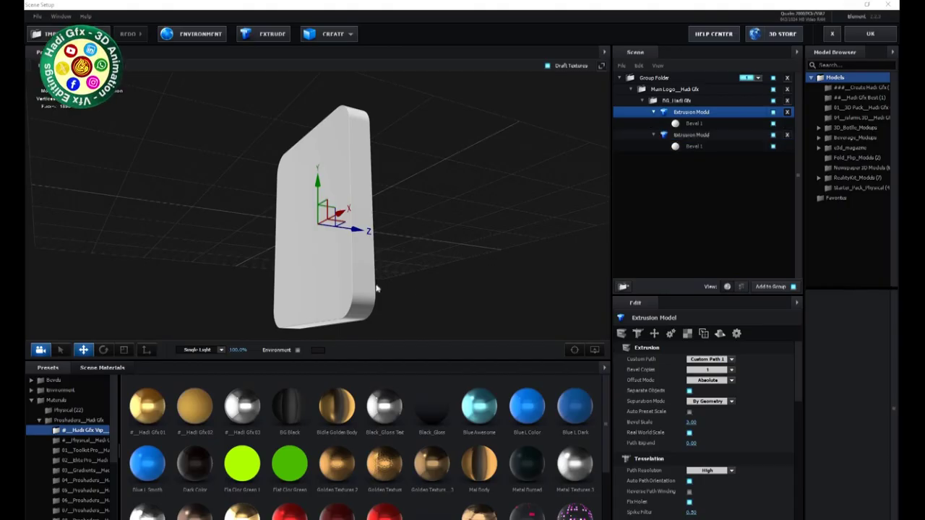
- Rename the applied Gold material to BG Stroke
click(83, 440)
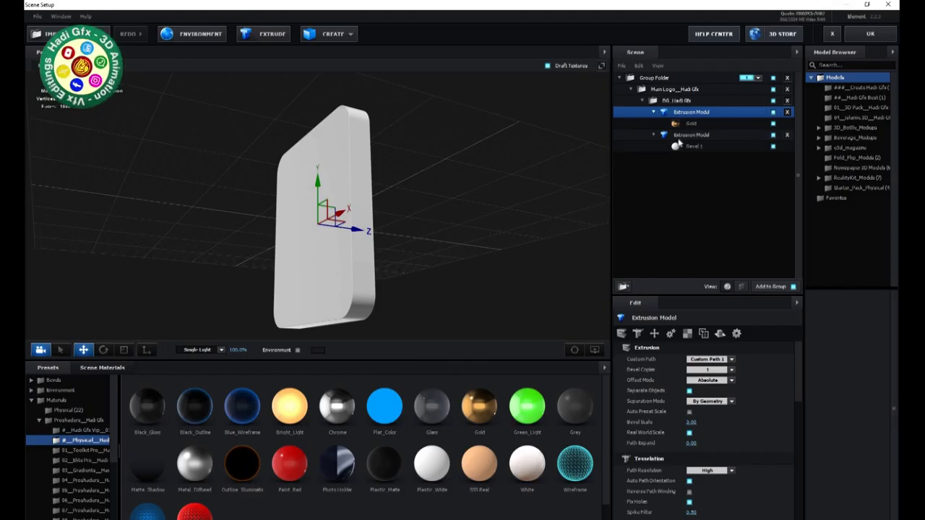
double_click(695, 124)
text(BG Stroke)
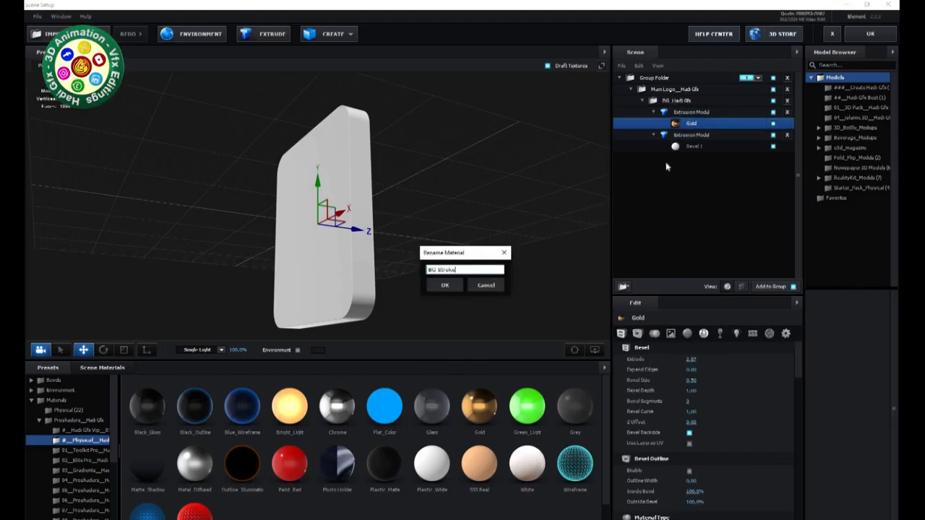
key(Return)
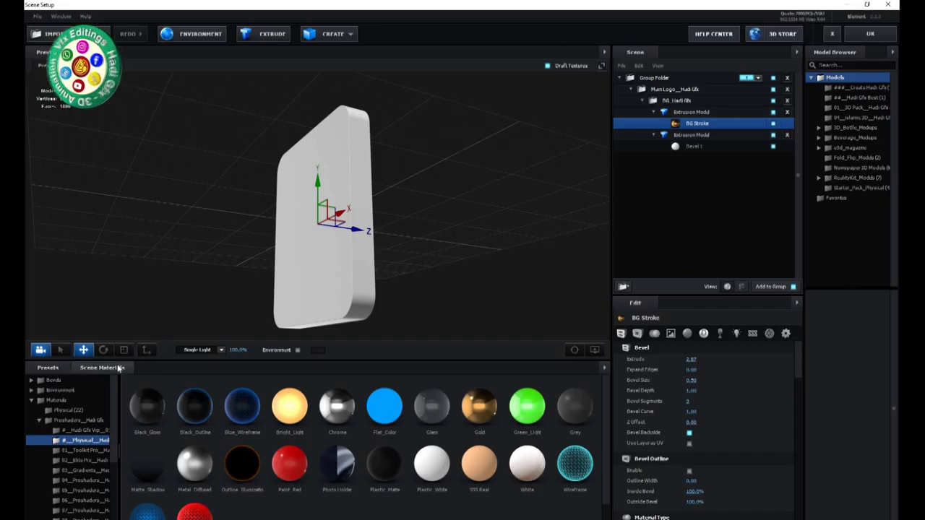
- Deepen the gold frame's extrusion, bevel size and bevel segments
click(119, 369)
right_click(221, 435)
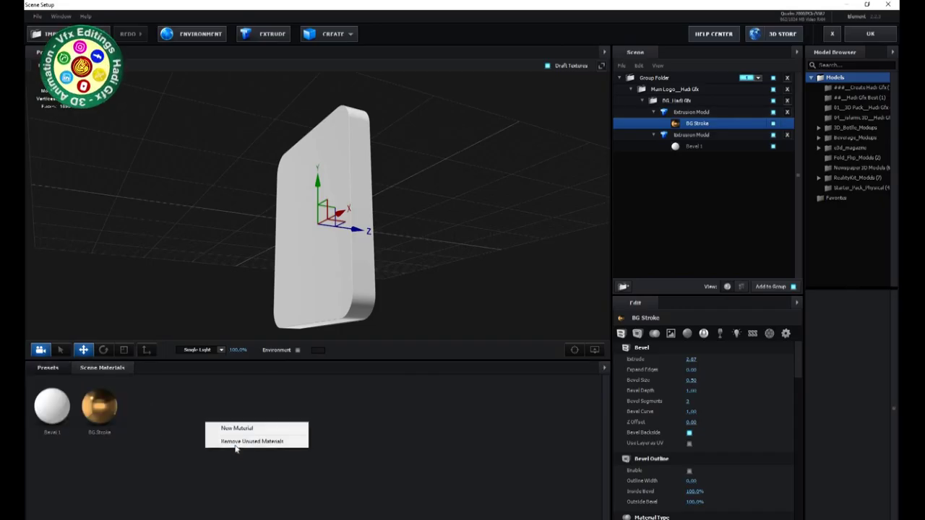
click(237, 441)
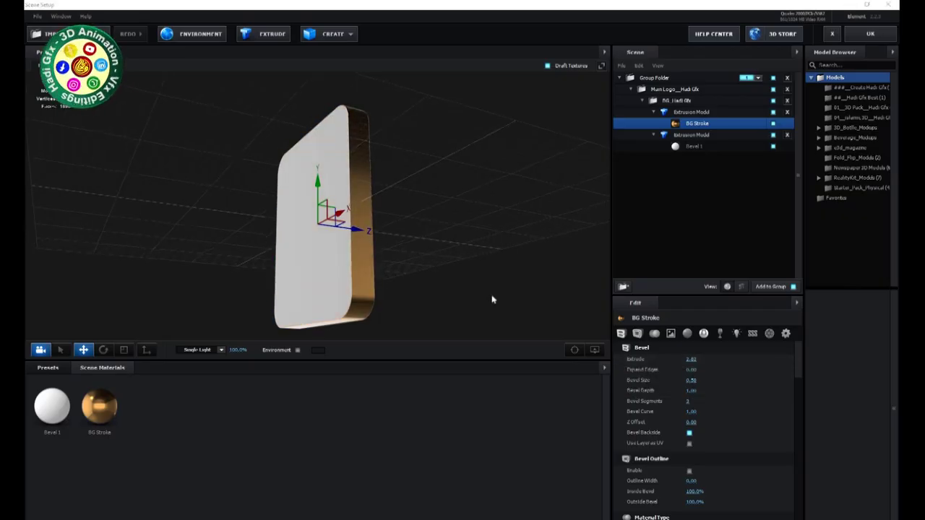
mouse_move(491, 299)
mouse_down()
mouse_move(516, 274)
mouse_move(537, 303)
mouse_up()
scroll(510, 285, up, 3)
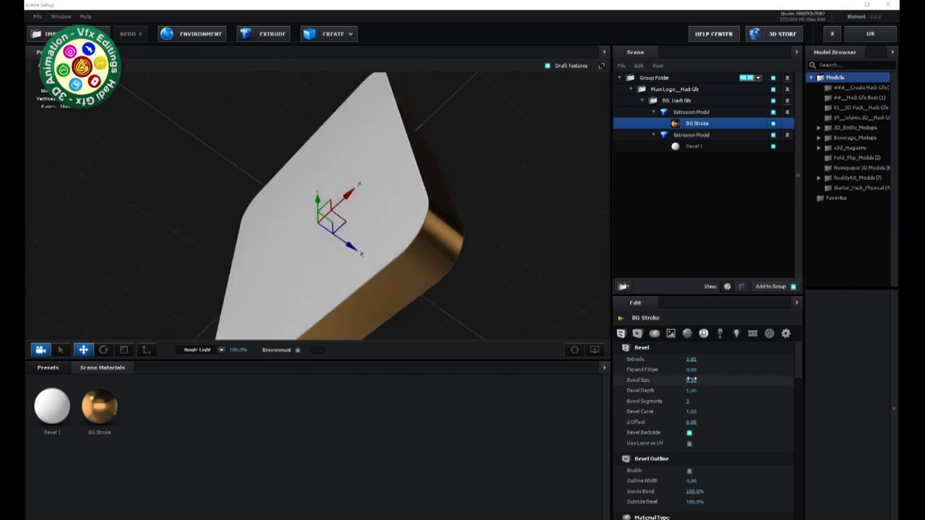
drag(687, 401, 691, 401)
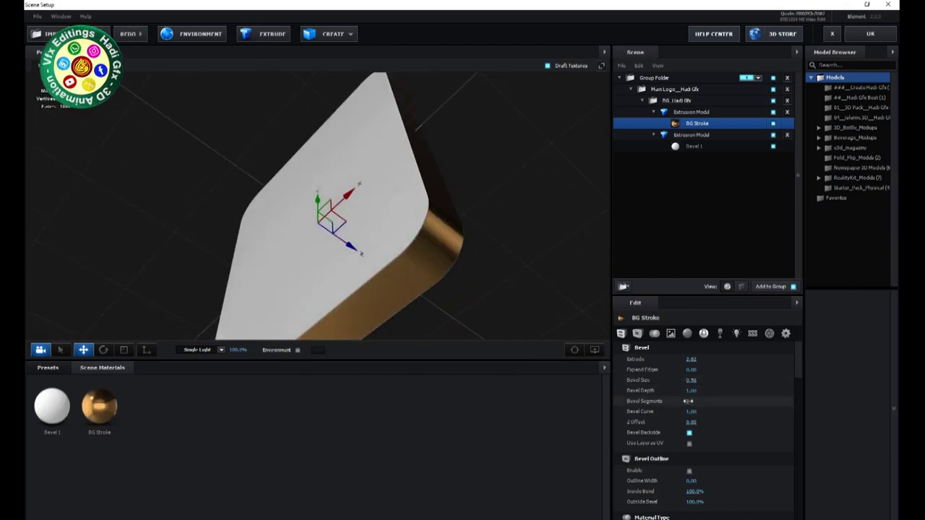
- Set the Bevel 1 face to 0 bevel segments and lengthen its extrusion slightly
mouse_move(547, 326)
mouse_down()
mouse_move(166, 210)
mouse_move(176, 215)
mouse_up()
drag(432, 194, 521, 261)
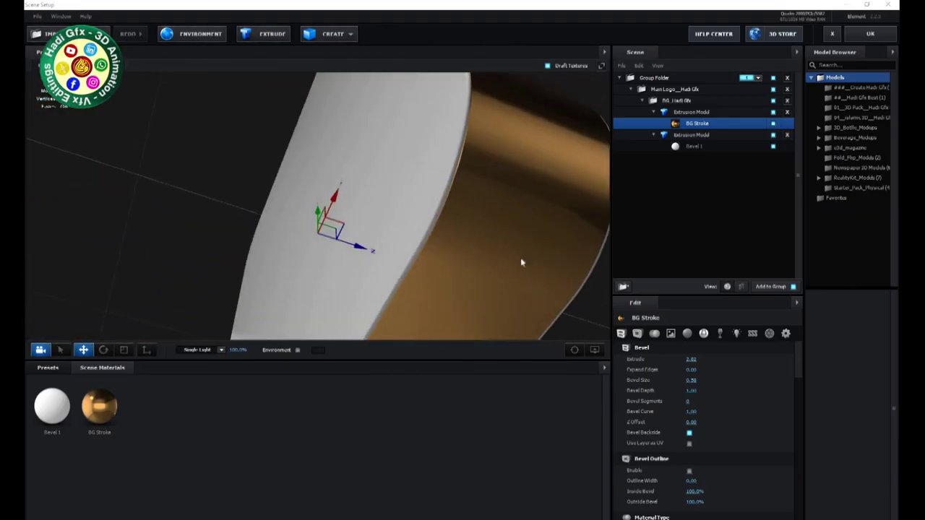
click(690, 147)
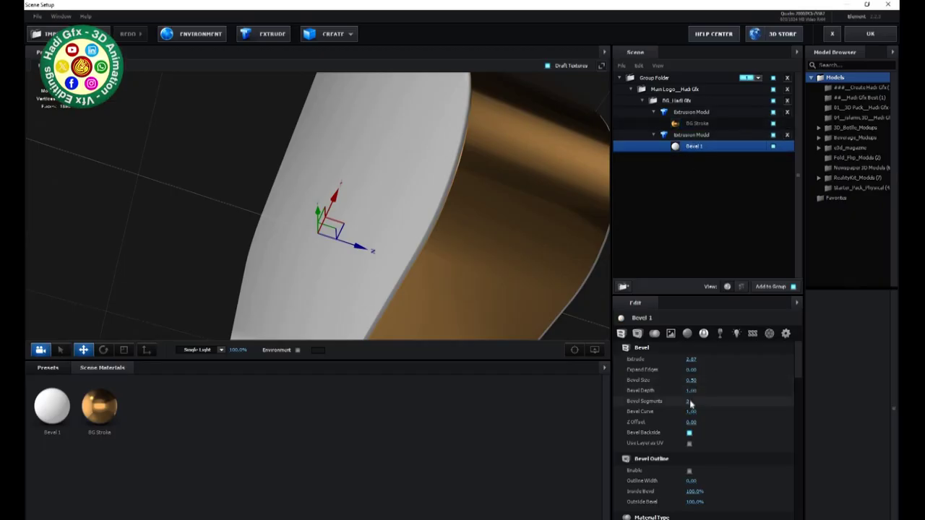
drag(685, 401, 675, 401)
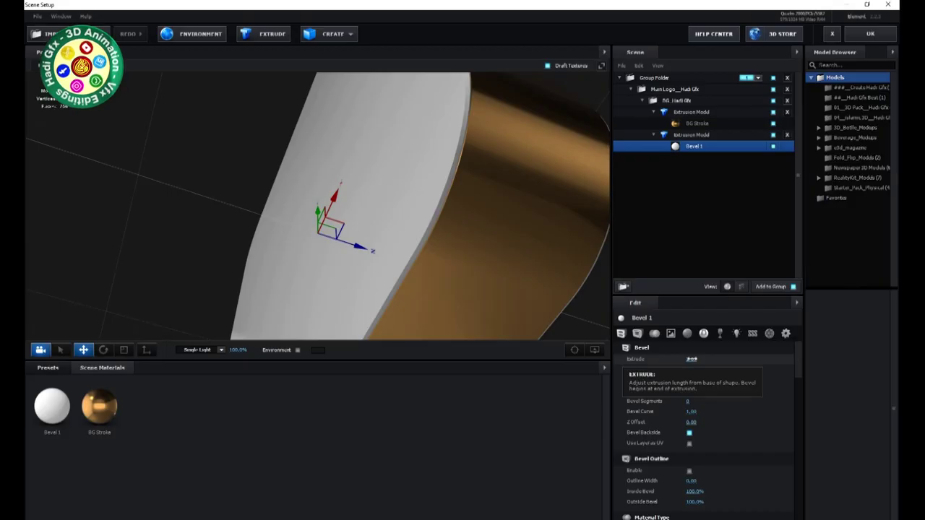
drag(691, 359, 697, 359)
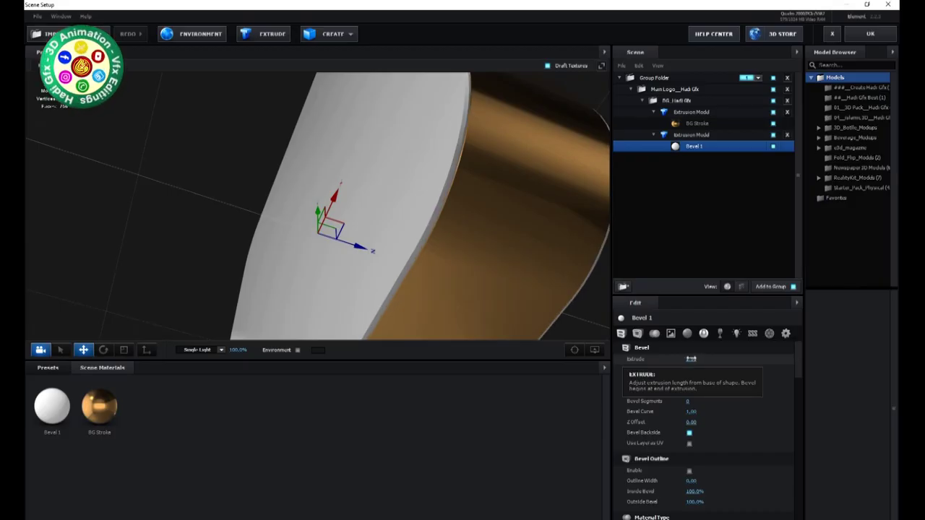
mouse_move(499, 226)
mouse_down()
mouse_move(556, 249)
mouse_move(509, 250)
mouse_up()
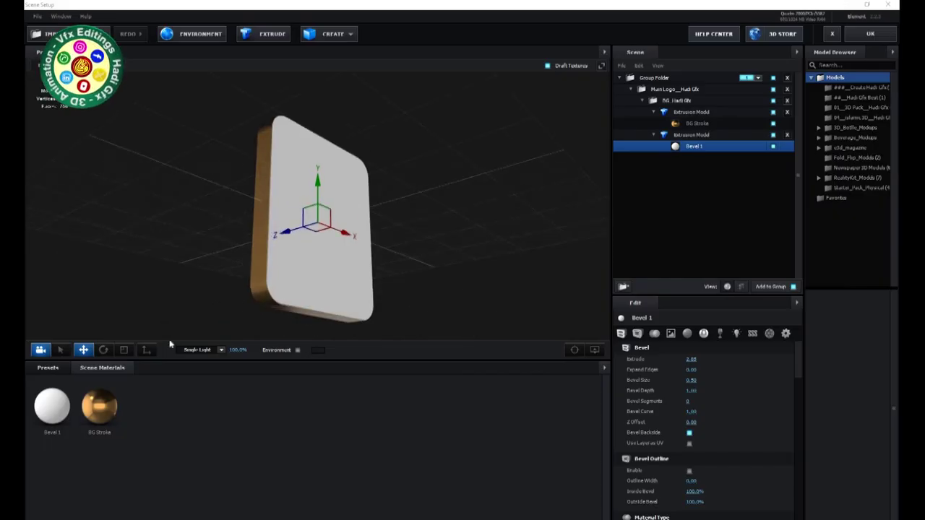
click(649, 101)
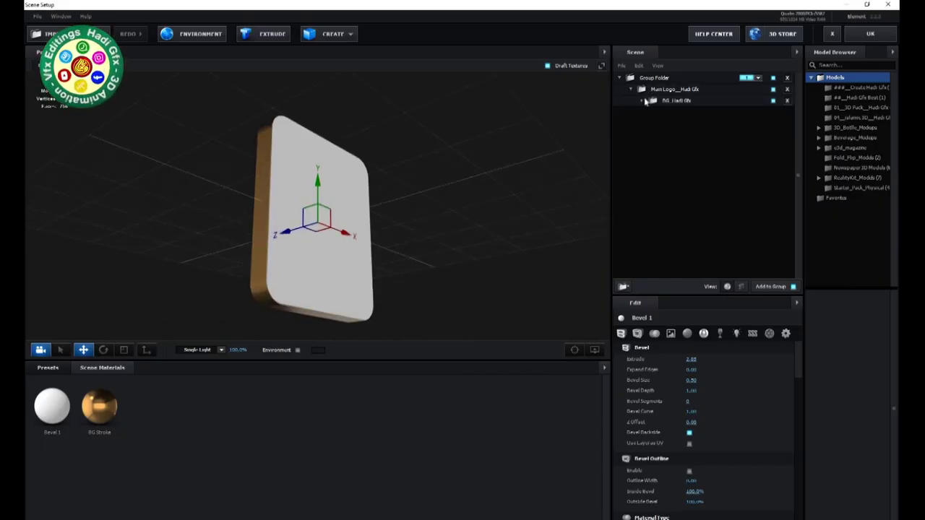
- Load the green gradient JPG from the D: drive gradients folder as Bevel 1's diffuse texture
click(121, 410)
click(702, 398)
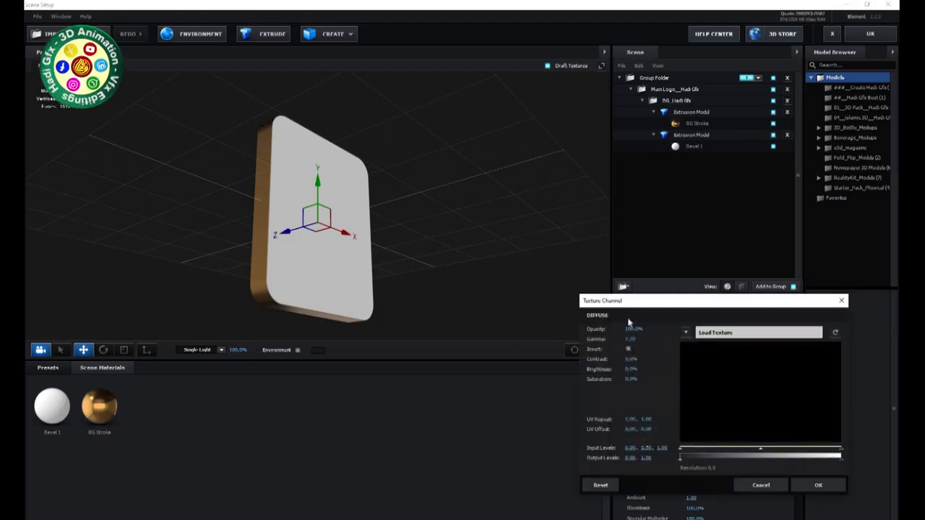
click(703, 335)
click(71, 297)
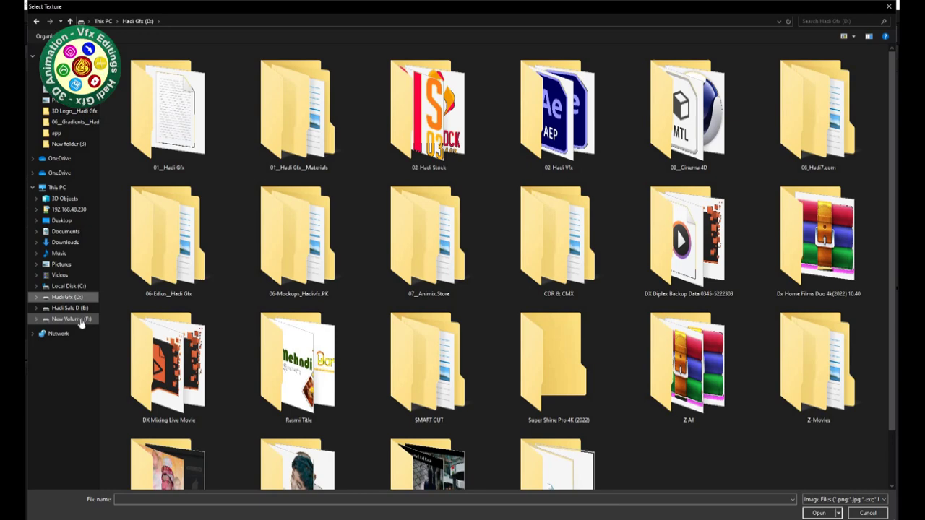
double_click(168, 108)
double_click(694, 108)
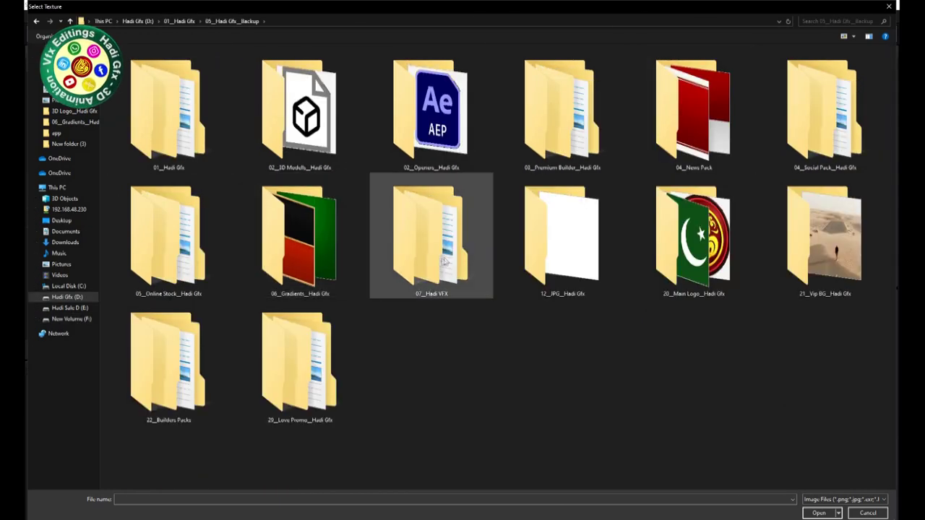
double_click(314, 273)
double_click(868, 380)
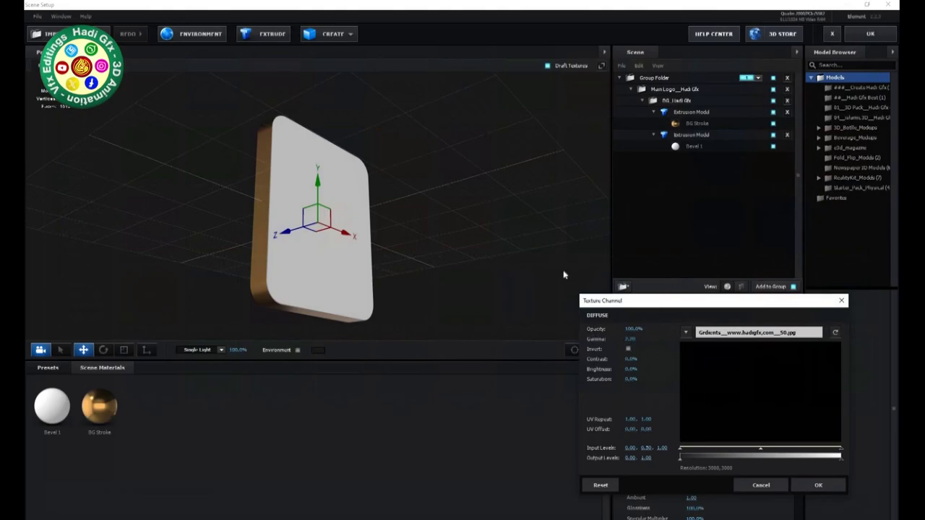
click(825, 484)
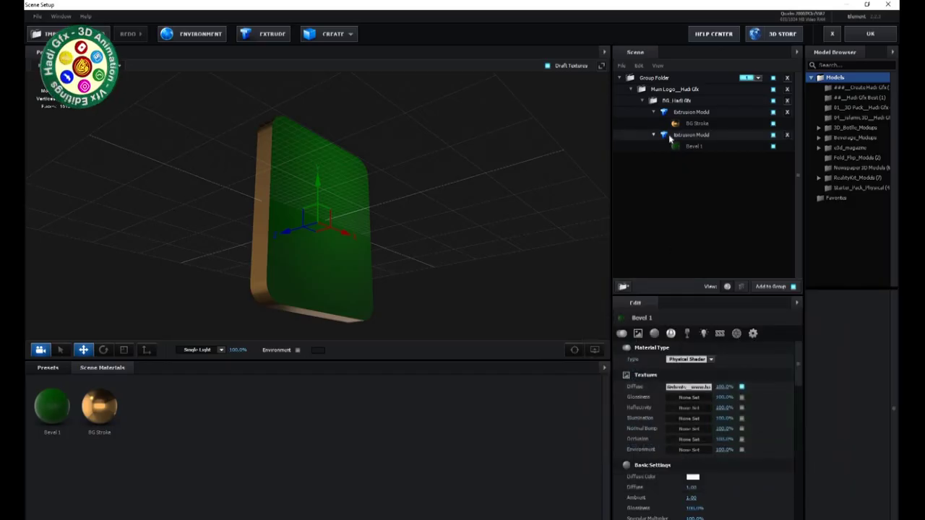
- Set the Extrusion Model's Texture Mapping to Box
click(669, 137)
scroll(701, 439, down, 3)
scroll(715, 455, down, 3)
scroll(732, 482, down, 3)
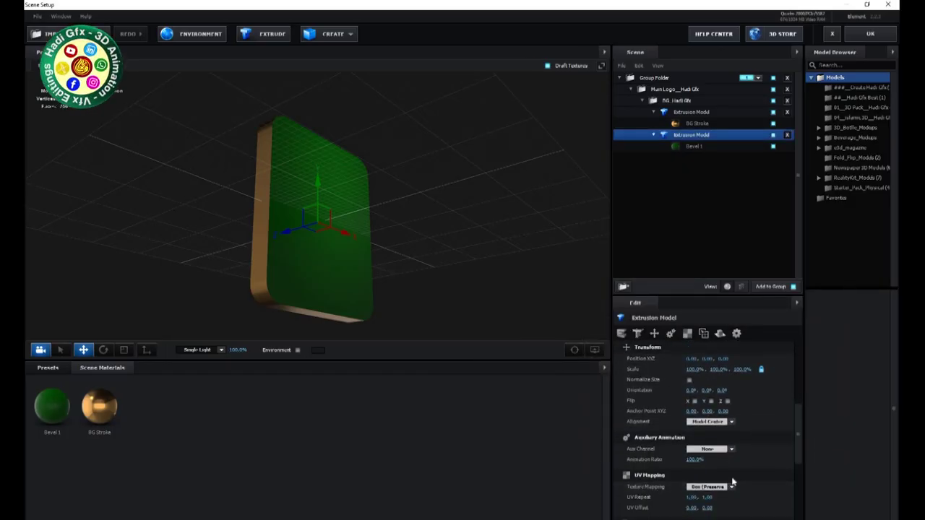
click(731, 487)
click(704, 382)
mouse_move(408, 264)
mouse_down()
mouse_move(356, 275)
mouse_move(338, 302)
mouse_move(415, 307)
mouse_move(407, 328)
mouse_move(429, 340)
mouse_move(324, 376)
mouse_move(312, 317)
mouse_move(341, 296)
mouse_up()
scroll(372, 299, up, 3)
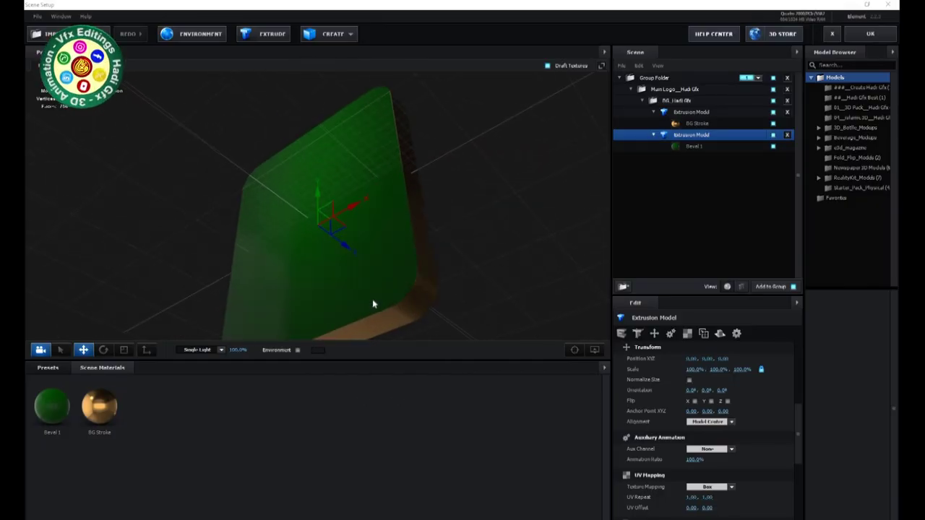
click(99, 406)
scroll(693, 419, down, 3)
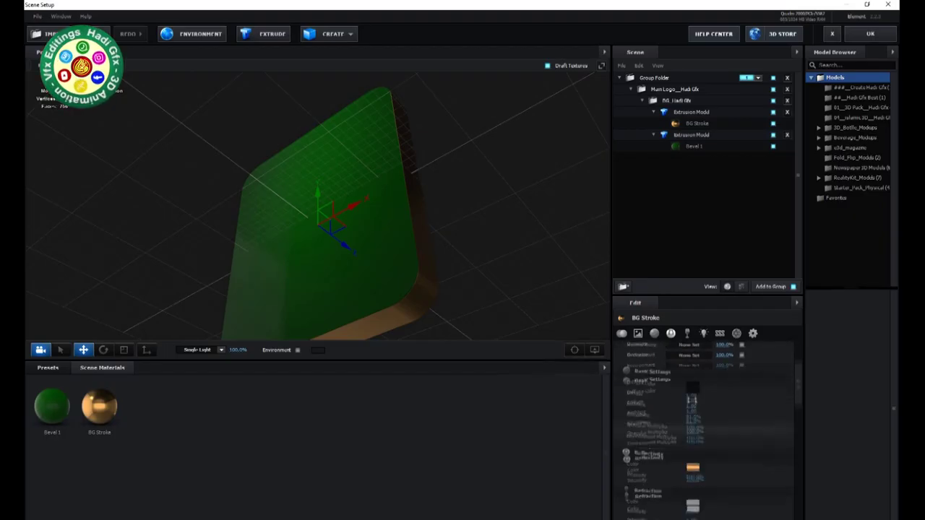
- Set the BG Stroke Diffuse Color to dark green
click(694, 419)
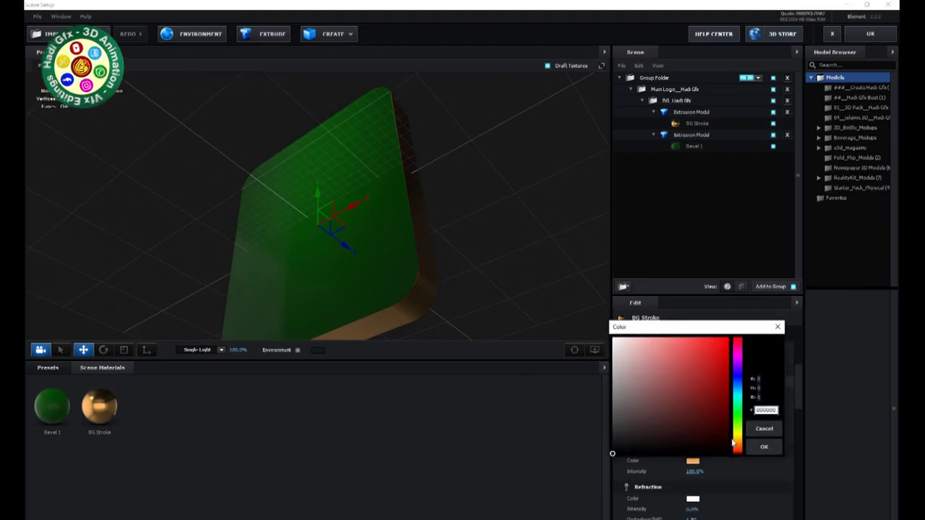
drag(731, 442, 738, 425)
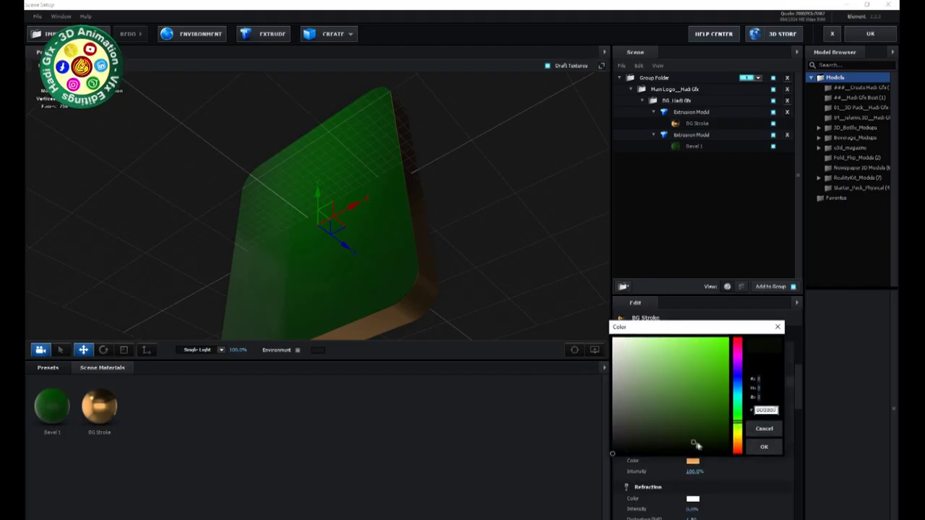
click(763, 449)
- Set the BG Stroke Reflectivity color to a dark green
click(699, 462)
click(726, 490)
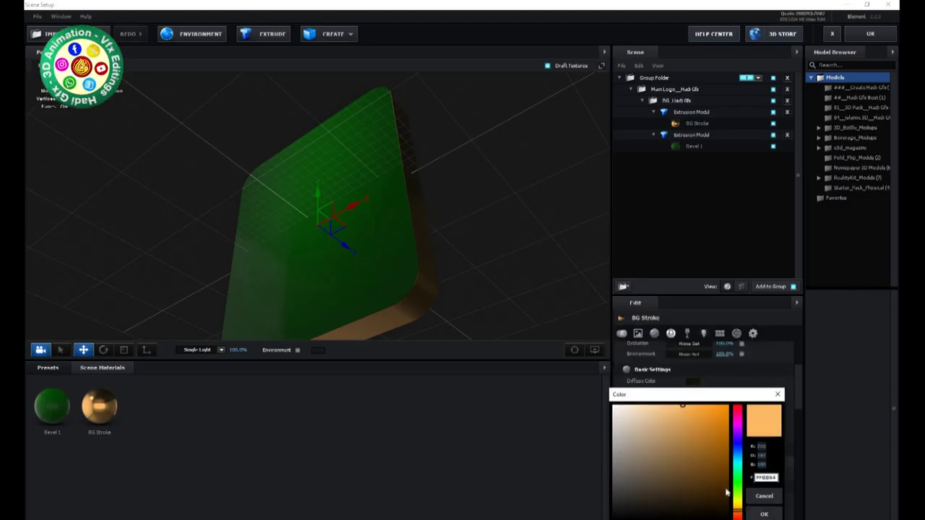
click(763, 515)
mouse_move(455, 270)
mouse_down()
mouse_move(493, 254)
mouse_move(543, 296)
mouse_move(532, 289)
mouse_move(535, 270)
mouse_move(599, 336)
mouse_up()
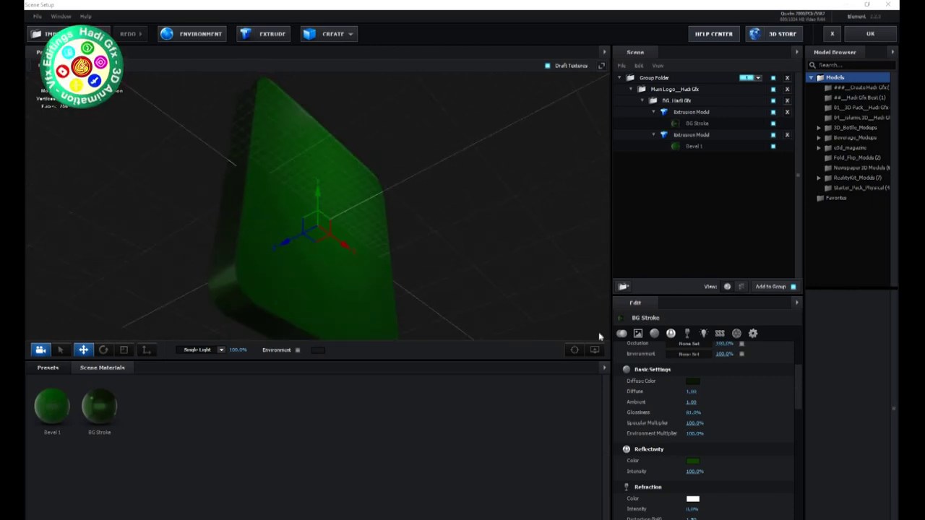
click(692, 462)
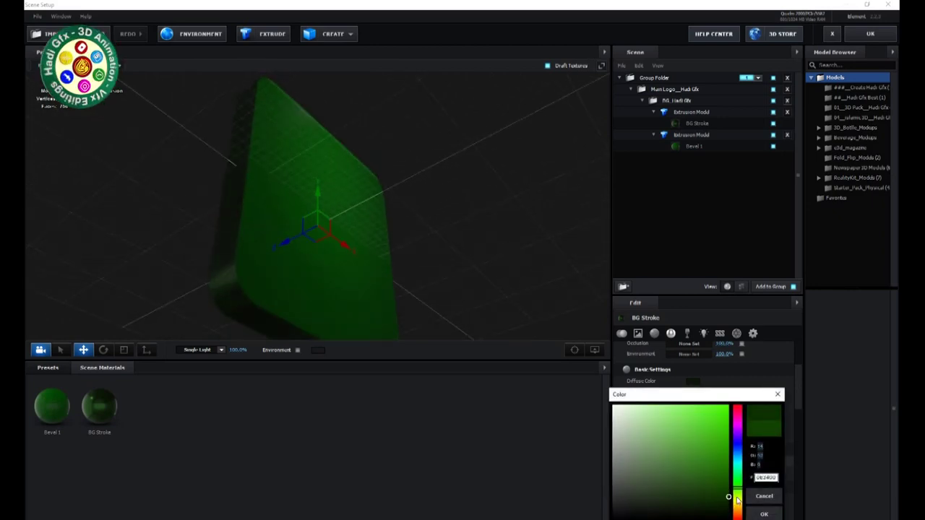
click(763, 514)
mouse_move(547, 299)
mouse_down()
mouse_move(547, 309)
mouse_move(490, 253)
mouse_move(501, 252)
mouse_move(496, 231)
mouse_move(531, 234)
mouse_move(495, 246)
mouse_move(462, 287)
mouse_up()
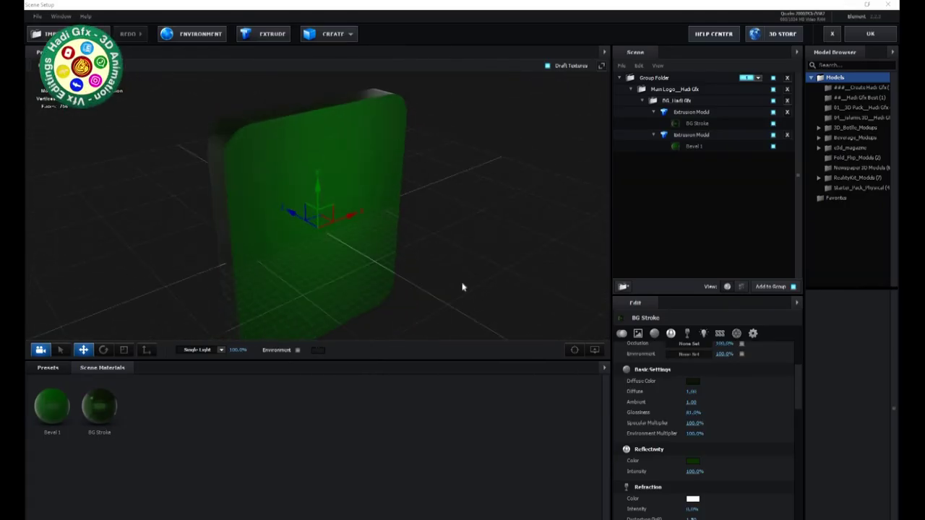
click(52, 405)
scroll(715, 439, down, 2)
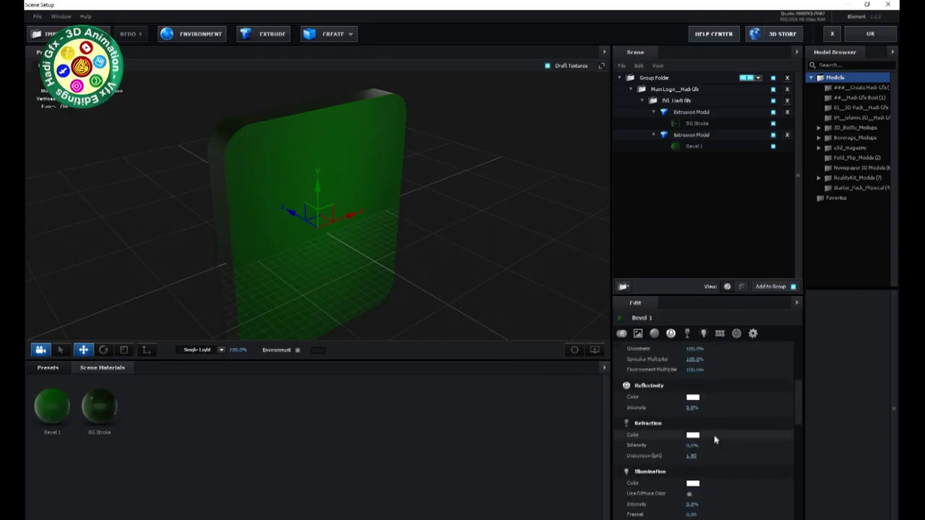
mouse_move(473, 277)
mouse_down()
mouse_move(479, 235)
mouse_move(488, 243)
mouse_up()
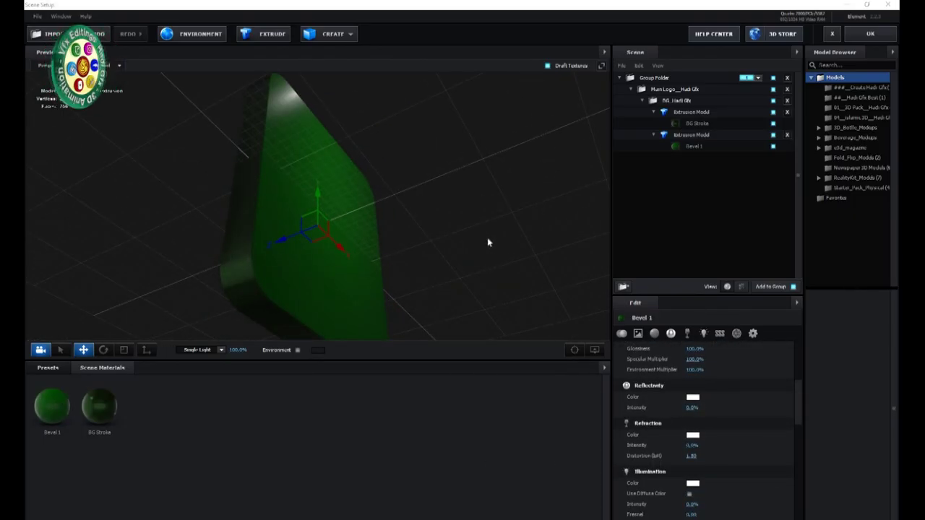
- Browse the HDRI studio environment presets and orbit the green plate until it faces front
click(48, 367)
click(62, 390)
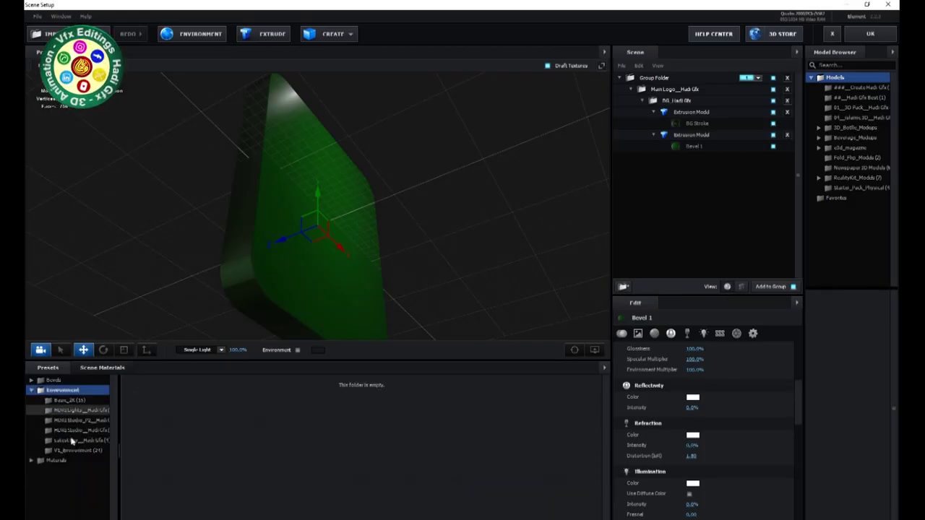
click(76, 431)
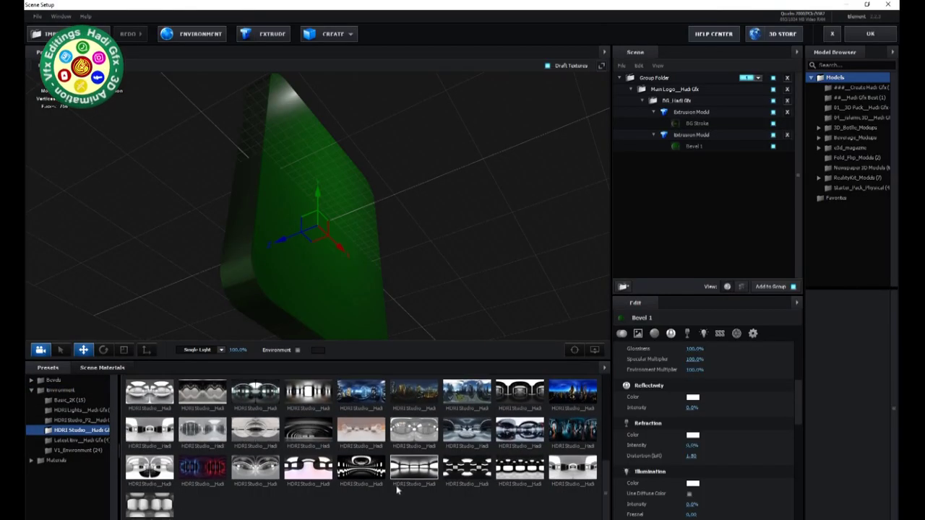
mouse_move(444, 238)
mouse_down()
mouse_move(466, 289)
mouse_move(455, 301)
mouse_up()
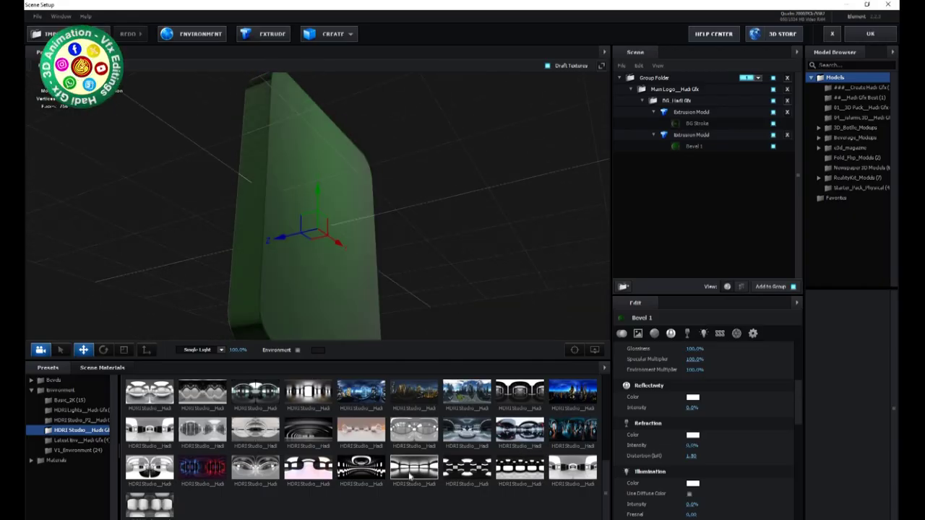
mouse_move(424, 304)
mouse_down()
mouse_move(464, 254)
mouse_move(360, 305)
mouse_move(378, 282)
mouse_move(440, 295)
mouse_move(440, 314)
mouse_move(458, 284)
mouse_move(334, 312)
mouse_move(431, 316)
mouse_move(450, 306)
mouse_up()
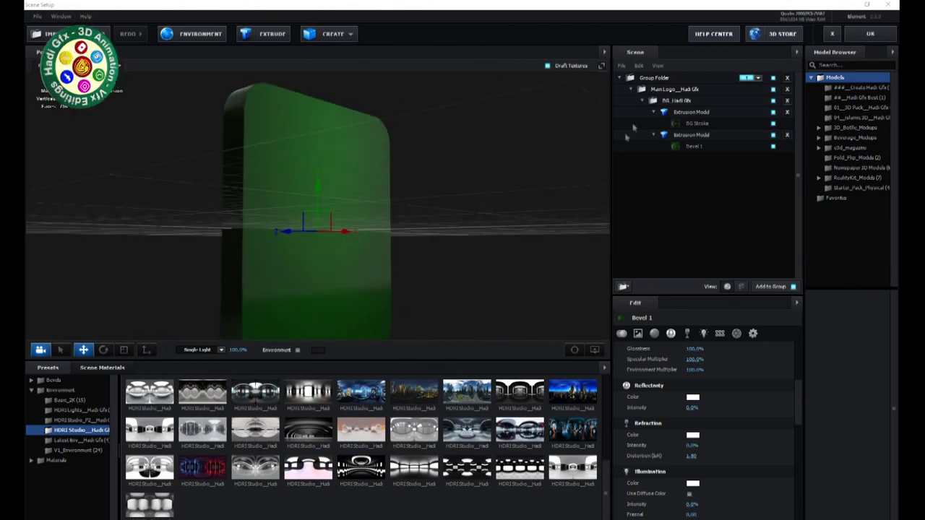
click(641, 101)
- Duplicate the Main Logo group with Ctrl+D and rename the copy Frame Logo__Hadi Gfx
click(630, 89)
click(630, 88)
click(630, 89)
key(ctrl+d)
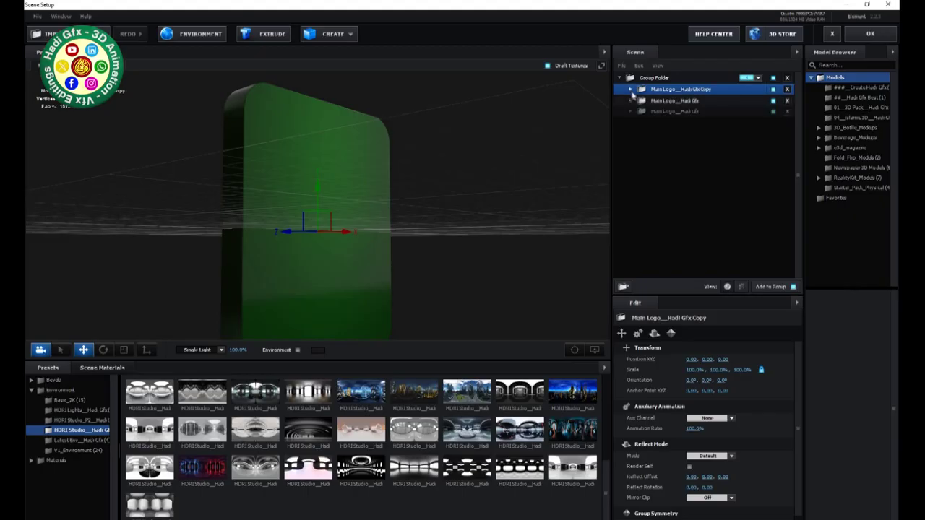
click(630, 88)
click(692, 112)
ctrl+click(691, 135)
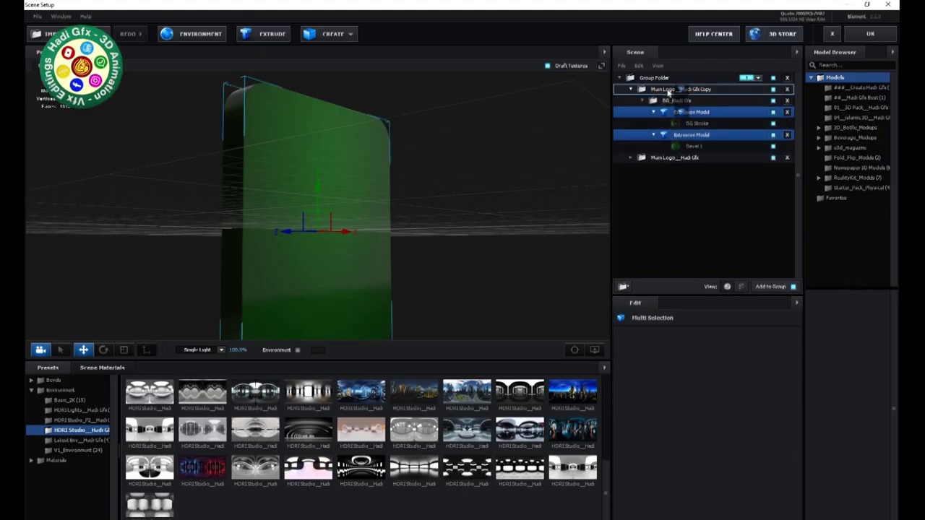
click(630, 89)
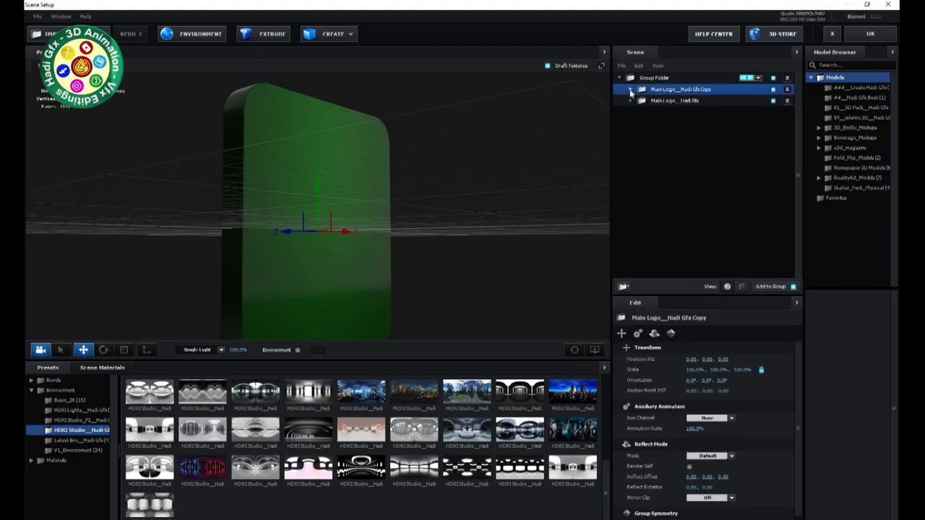
double_click(657, 90)
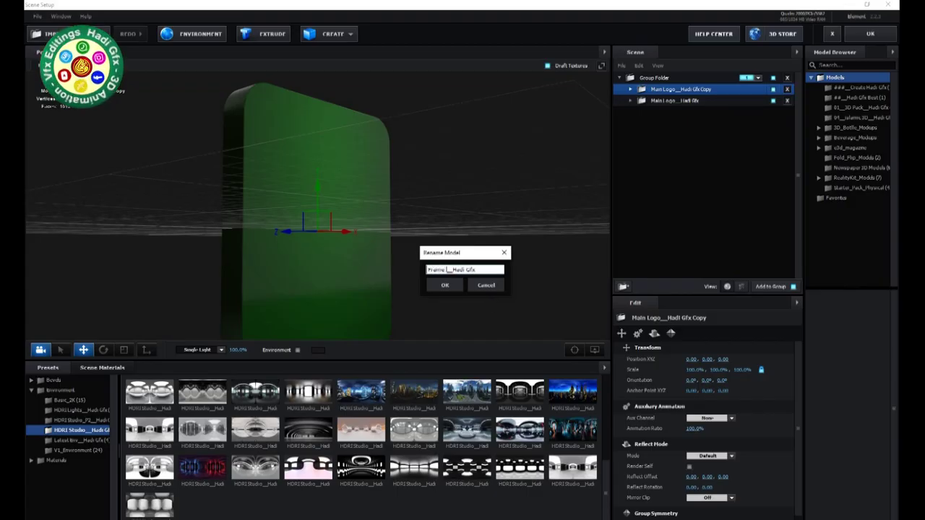
key(Return)
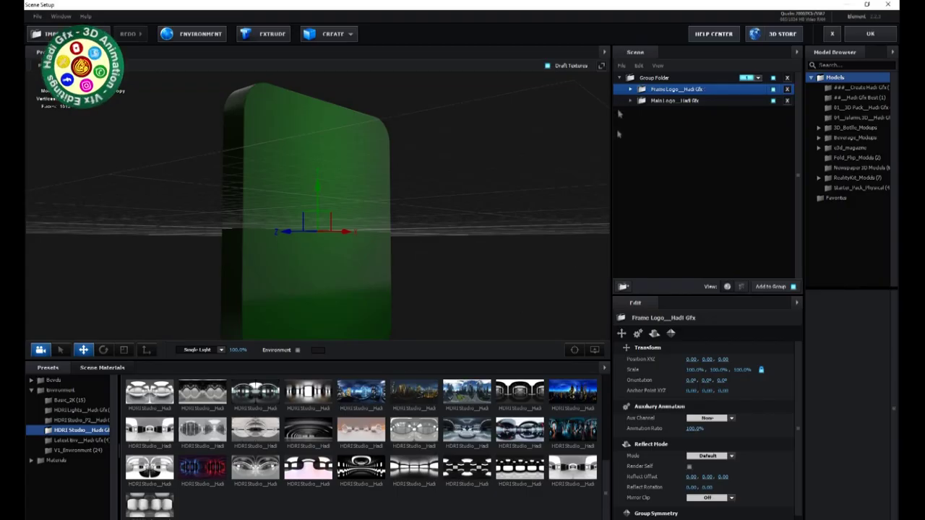
- Switch the Frame Logo extrusions to different custom paths, one using Custom Path 3
click(629, 89)
click(679, 100)
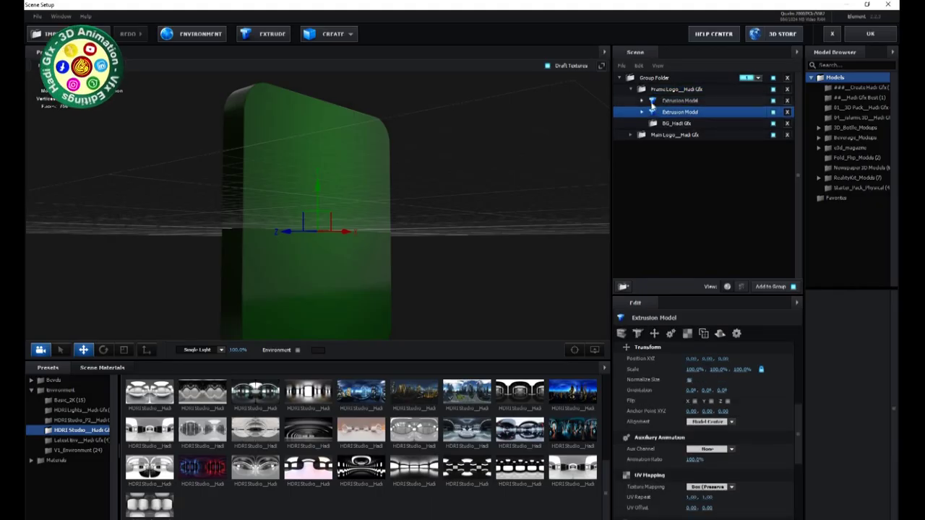
scroll(744, 395, up, 5)
click(731, 359)
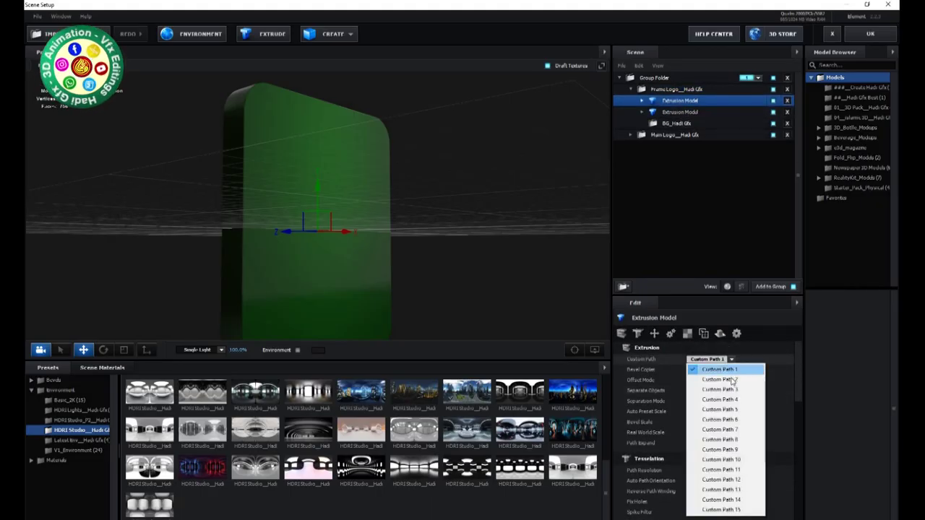
click(733, 379)
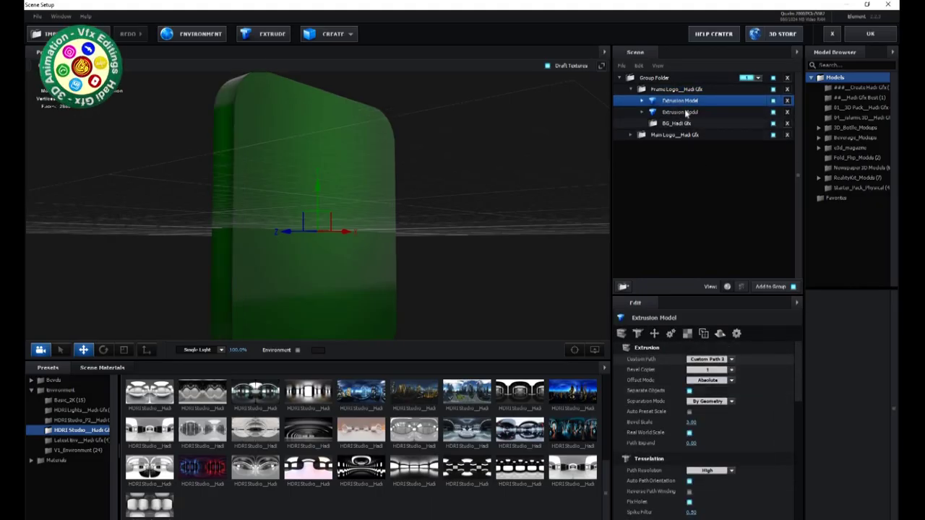
click(731, 359)
click(720, 389)
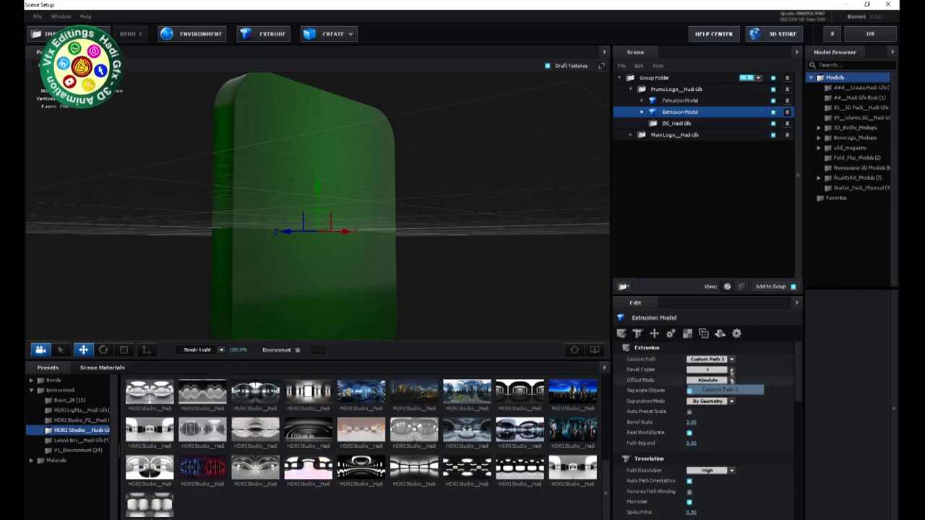
click(731, 359)
click(653, 122)
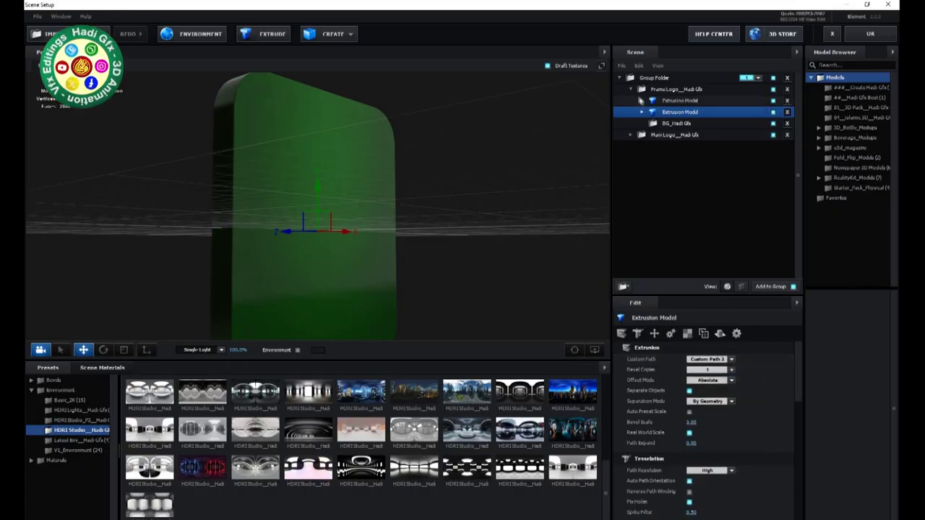
click(630, 89)
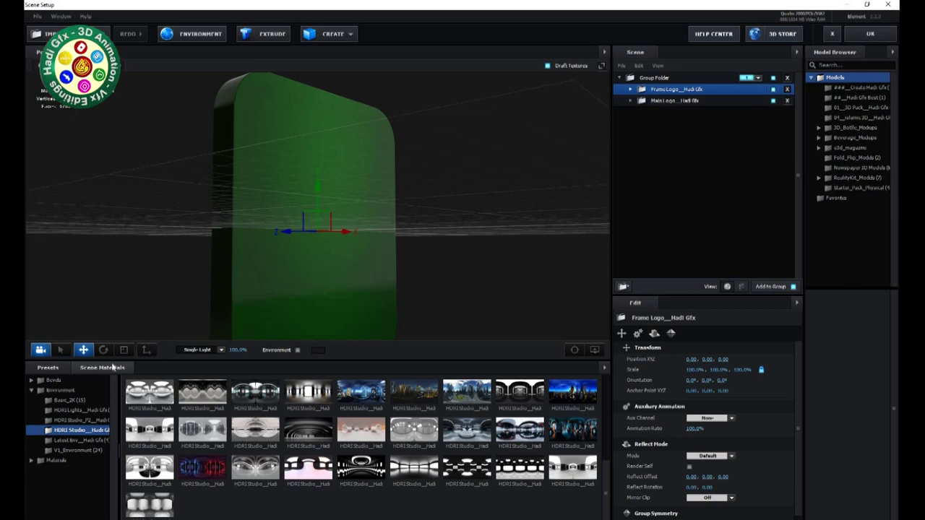
- Rename the Bevel 1 scene material to Main BG Green
click(101, 367)
right_click(219, 464)
key(Escape)
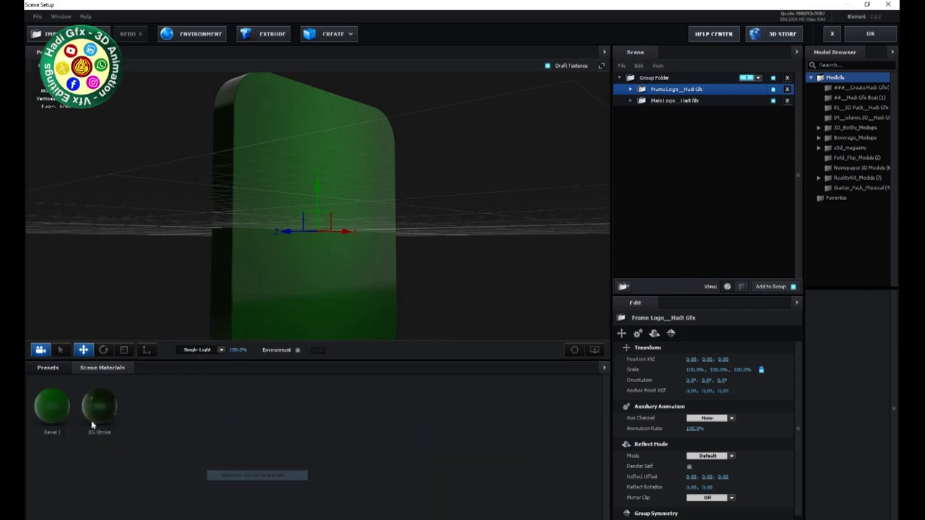
right_click(53, 417)
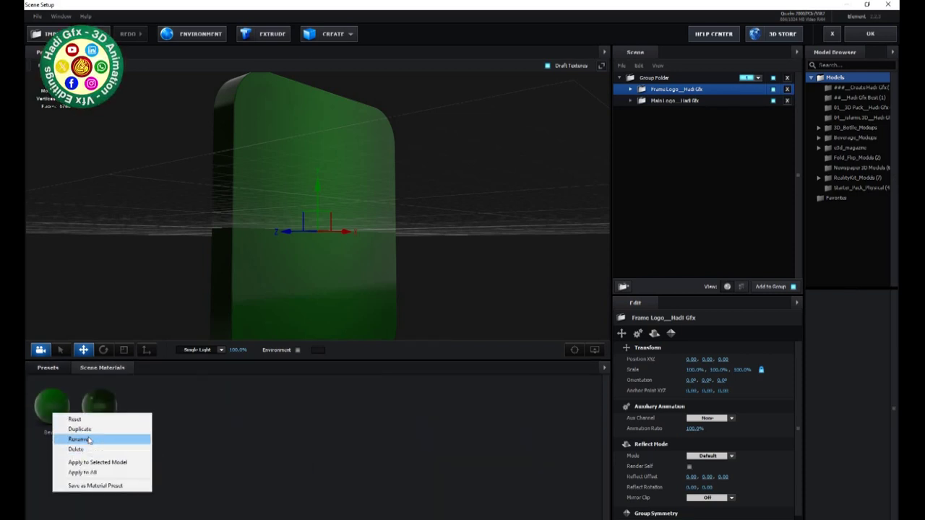
click(89, 439)
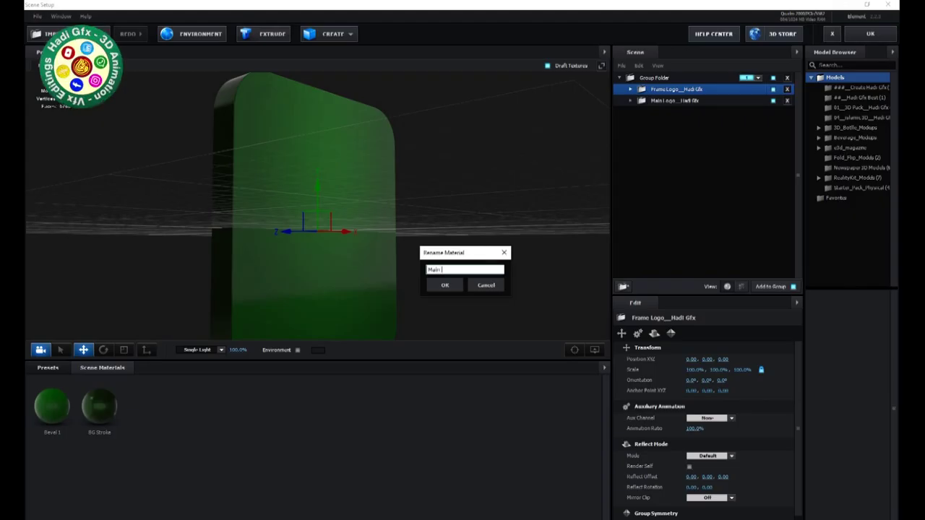
text(Main BG Green)
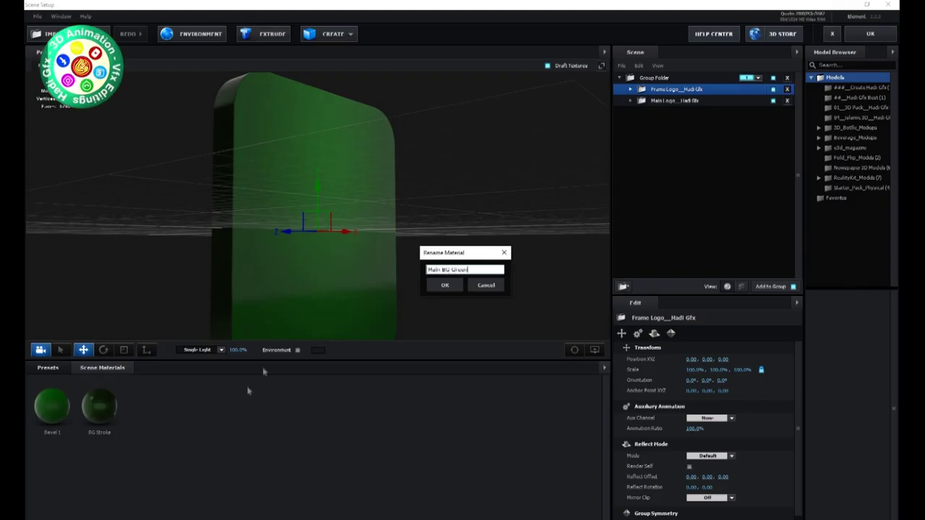
key(Return)
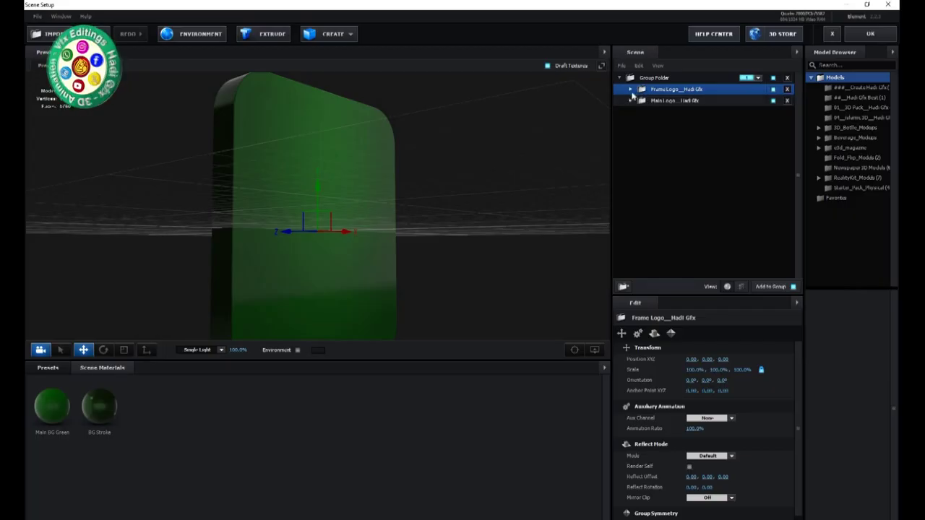
- Delete the background layer from the Frame Logo group
click(630, 89)
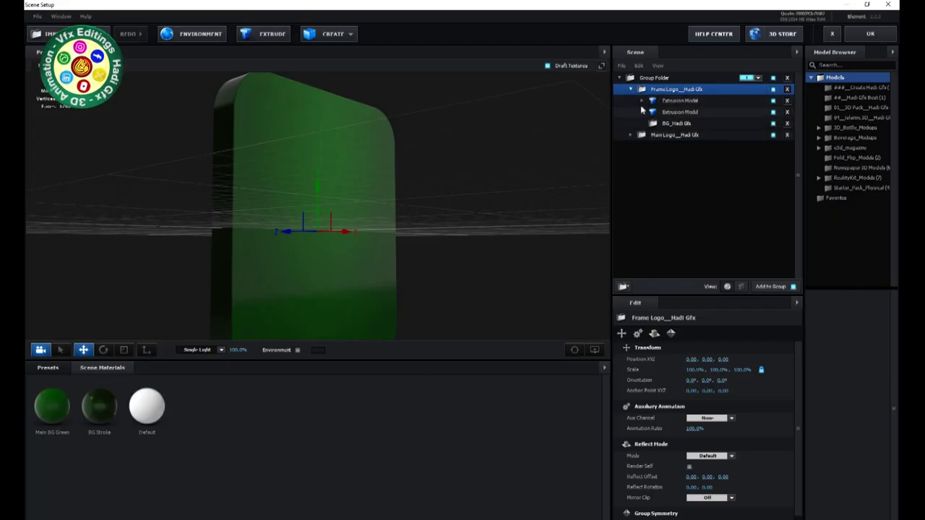
click(668, 124)
key(Delete)
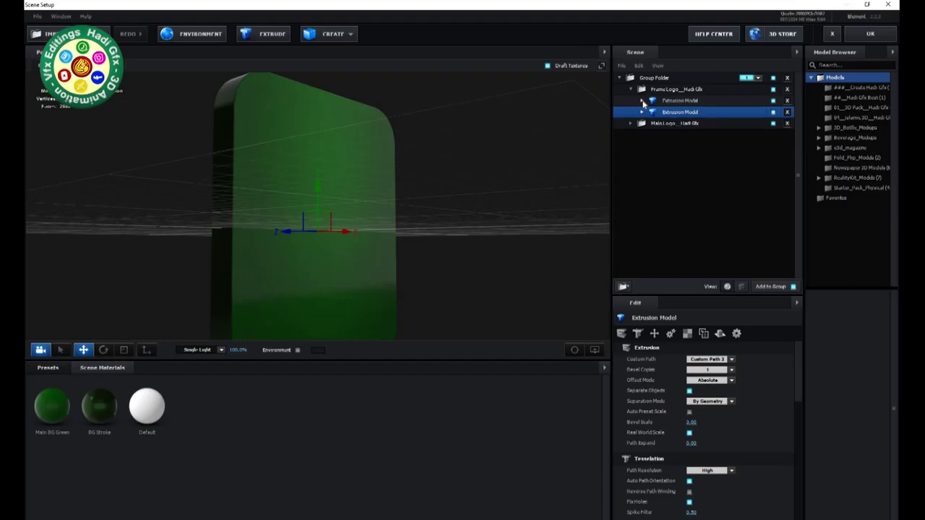
- Apply the white Default material to the frame extrusion and rename it Stroke Frame
click(642, 102)
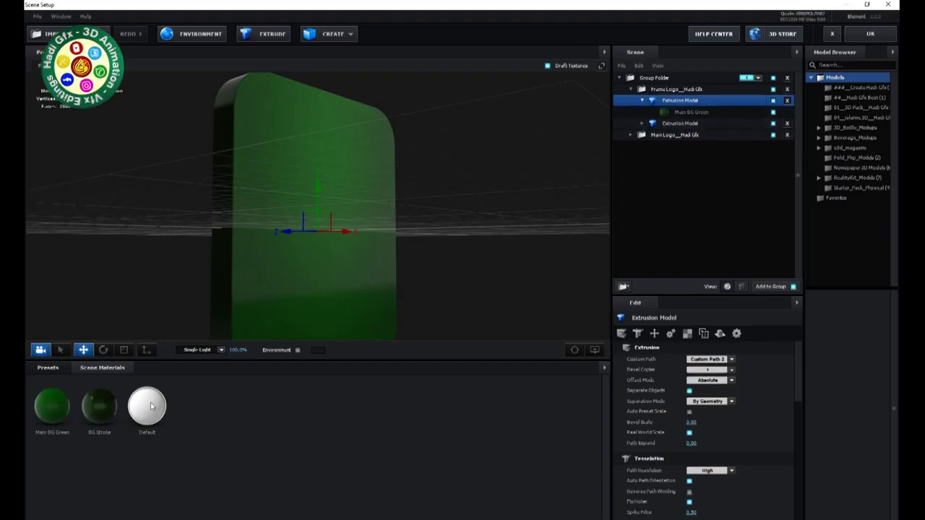
drag(148, 406, 682, 112)
right_click(683, 112)
click(679, 100)
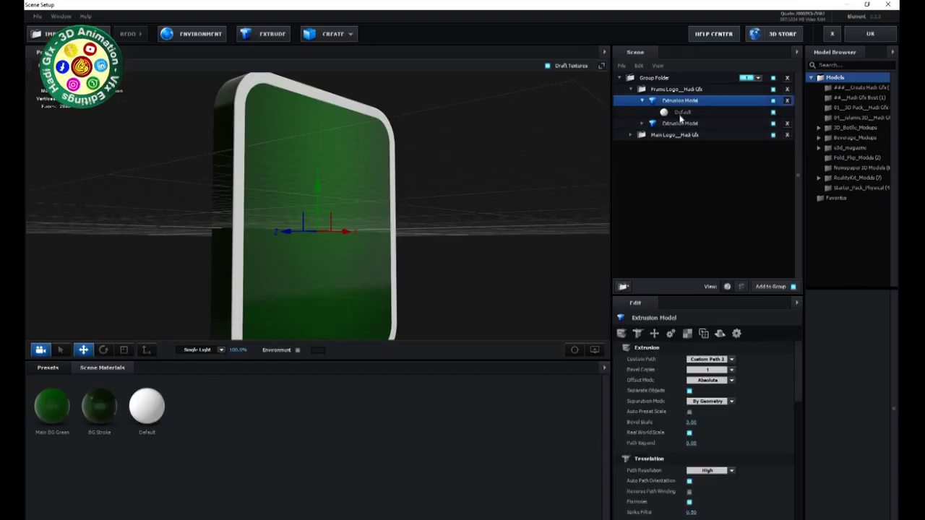
right_click(681, 113)
click(705, 132)
text(Stroke Frame)
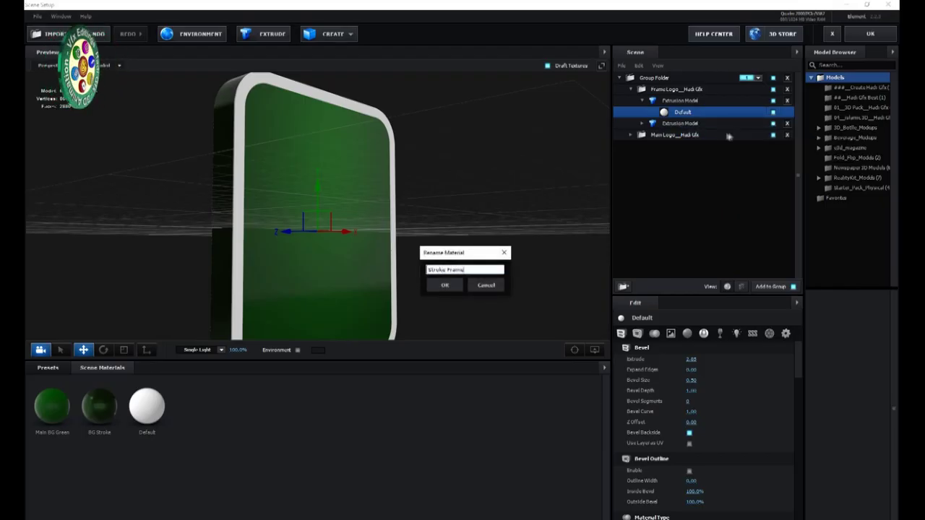
key(Return)
scroll(687, 454, down, 5)
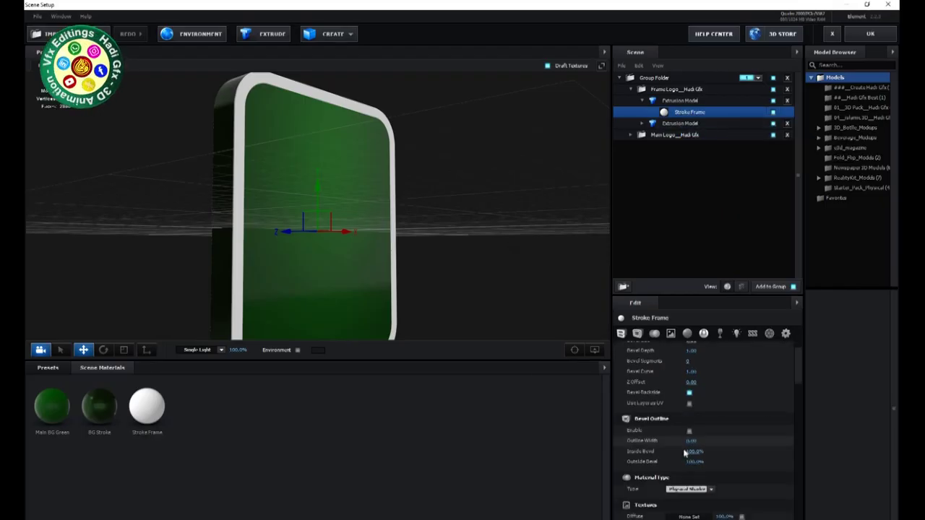
click(685, 430)
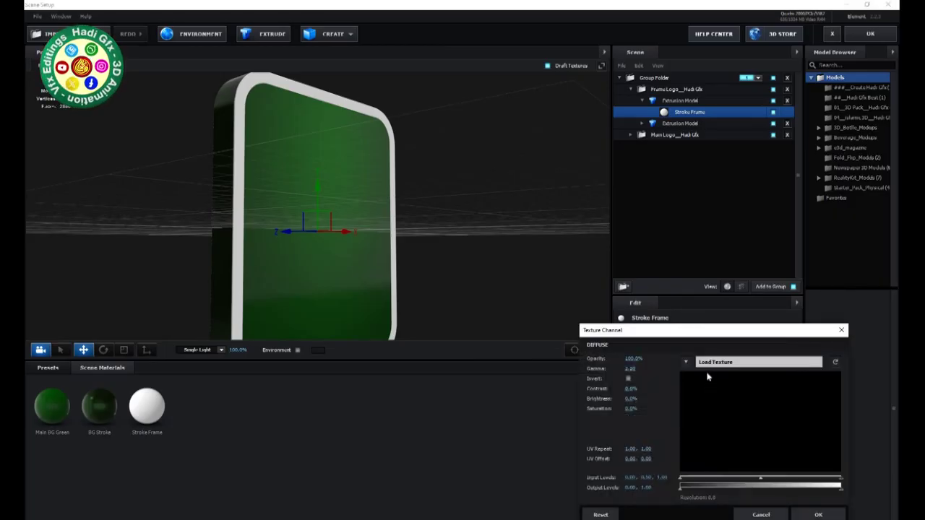
- Load Gradients__Hadi7.com__13.jpg as the Stroke Frame diffuse texture
click(716, 364)
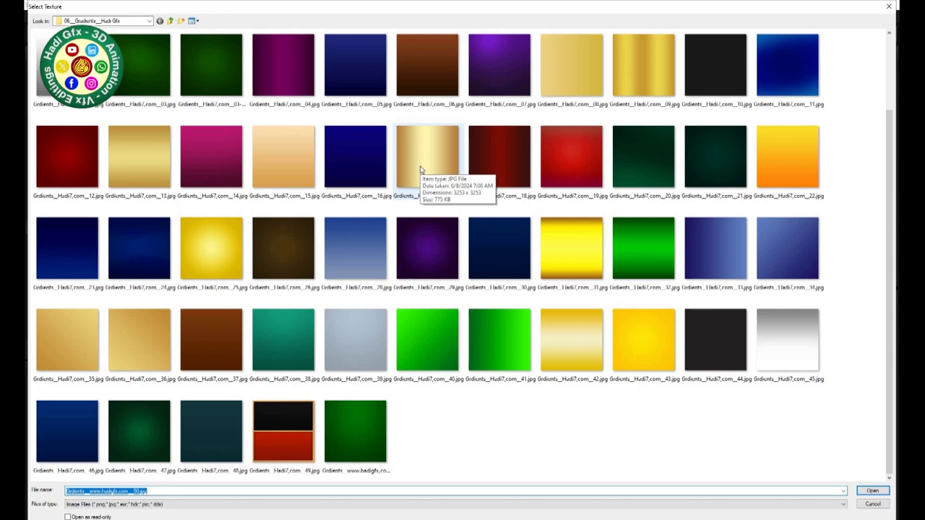
double_click(139, 155)
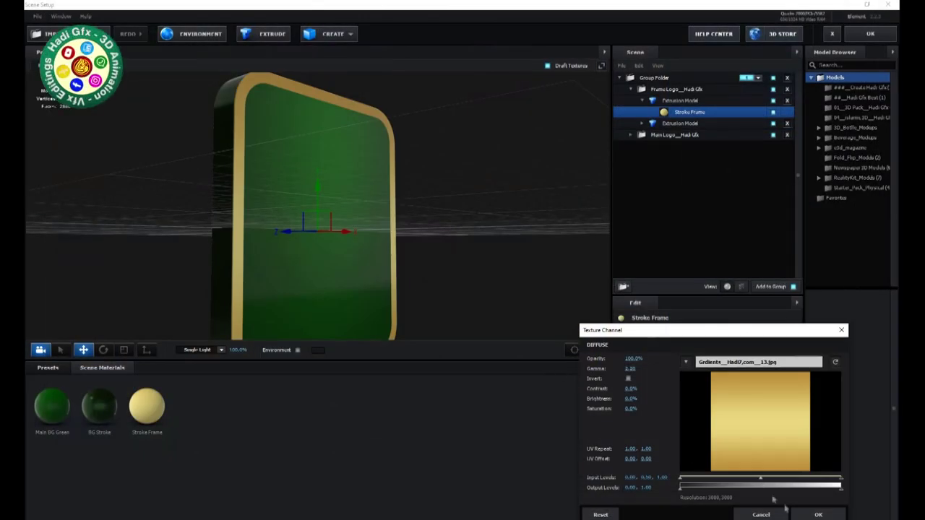
click(816, 514)
click(642, 101)
click(672, 100)
scroll(736, 358, down, 3)
- Check the extrusion's texture mapping options and keep Box mapping
scroll(737, 456, down, 3)
scroll(737, 455, down, 3)
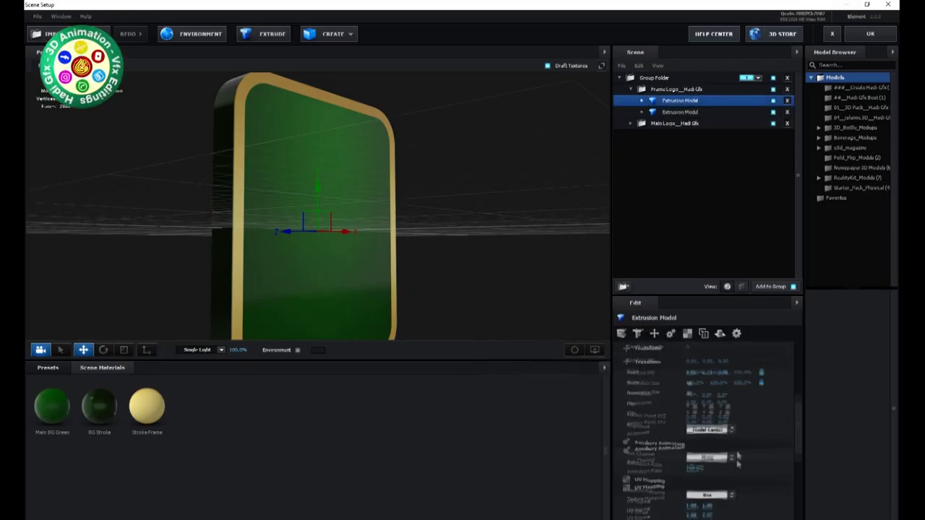
scroll(737, 455, down, 2)
click(708, 423)
click(384, 449)
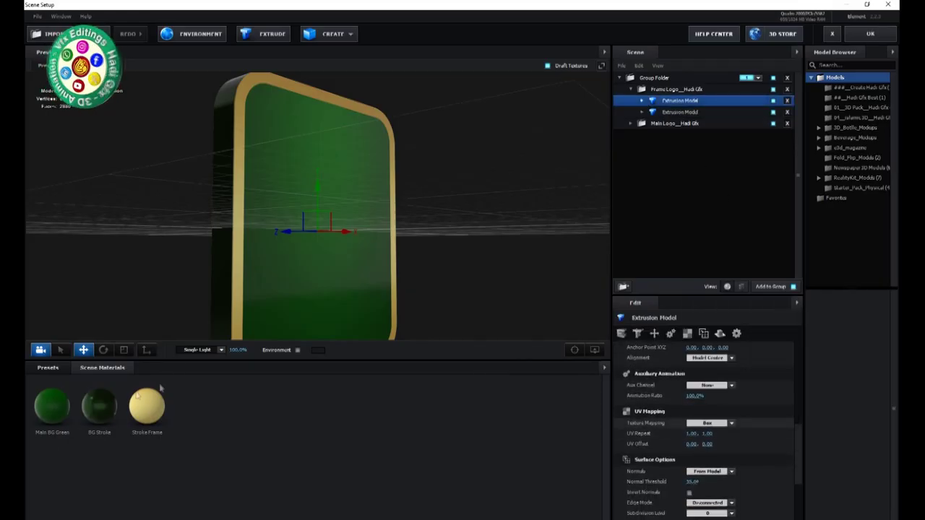
- Apply the Proshaders Physical Gold material to the frame's second extrusion model
click(47, 367)
click(68, 460)
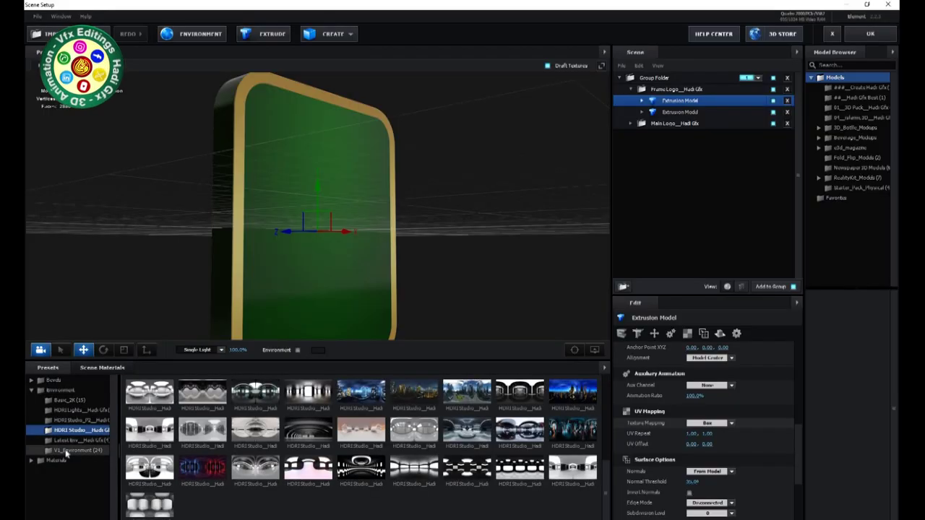
double_click(79, 420)
click(81, 439)
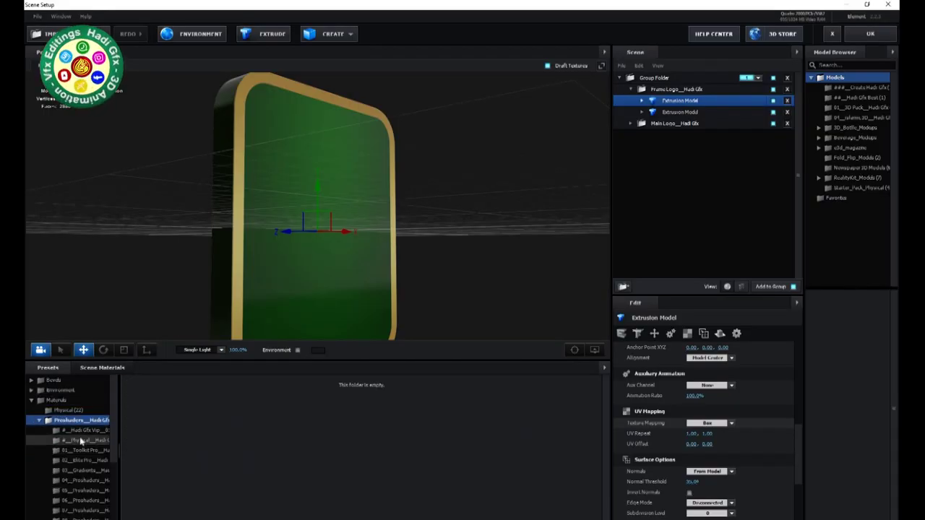
click(674, 113)
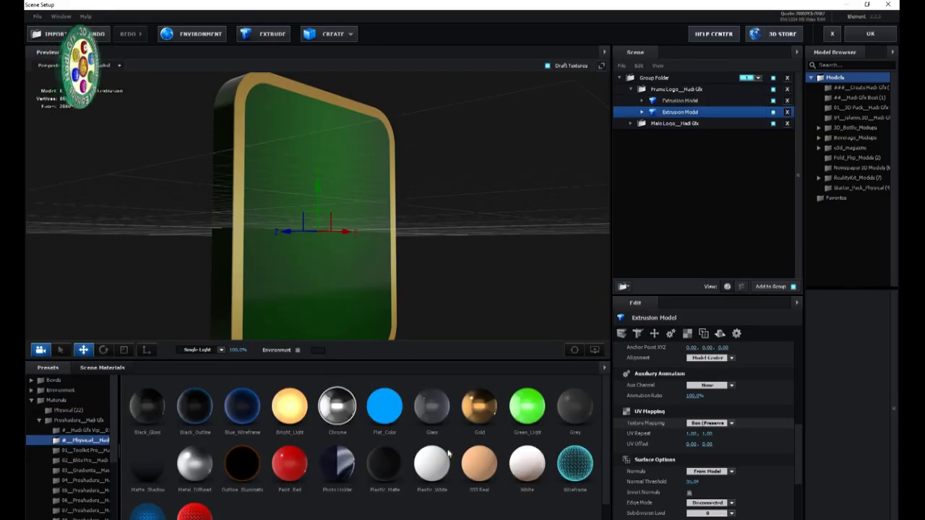
click(481, 428)
- Bring up the Gold material's settings and edit its reflectivity colour
click(642, 112)
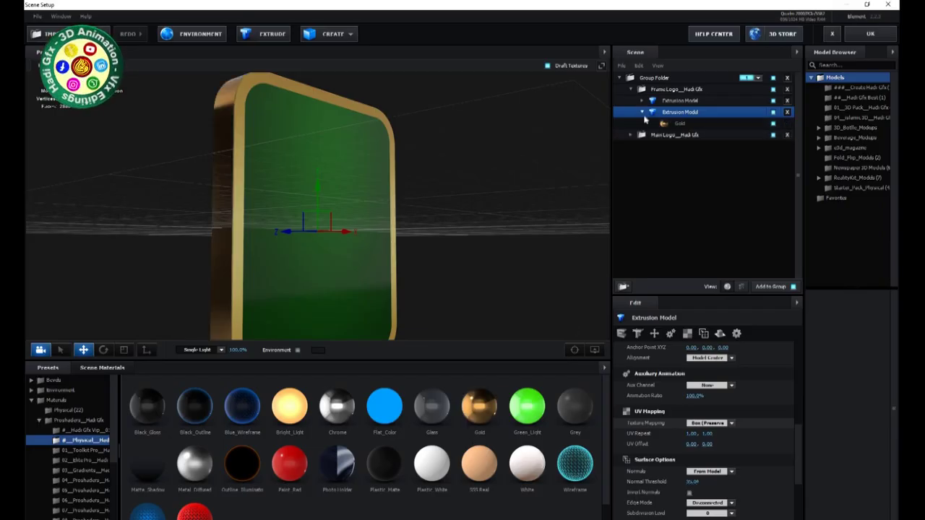
click(679, 122)
scroll(690, 411, down, 2)
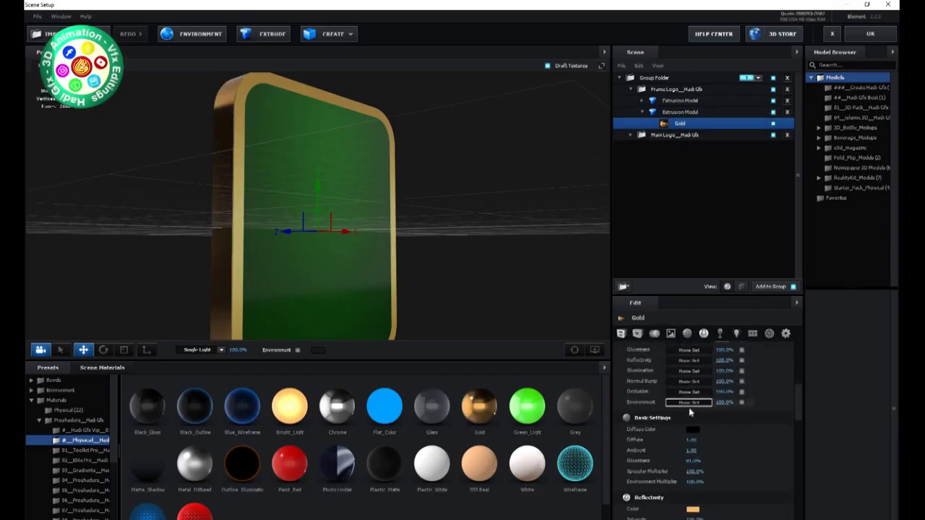
click(692, 503)
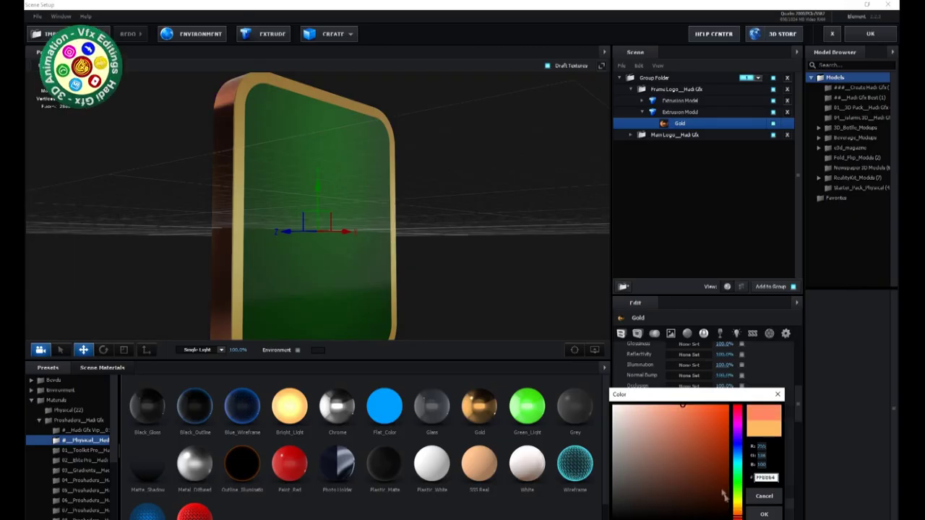
- Shift the Gold material's reflectivity colour to a lighter orange
drag(739, 515, 739, 514)
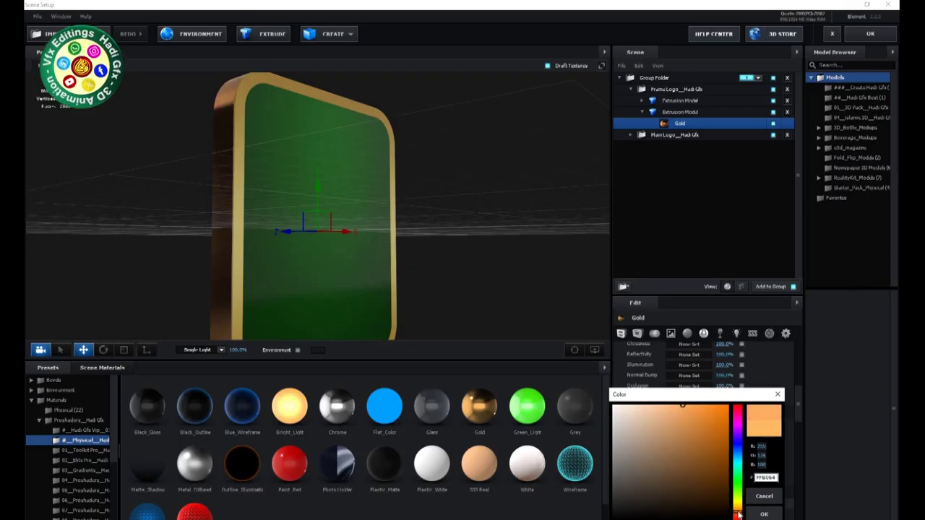
click(763, 514)
drag(557, 202, 528, 171)
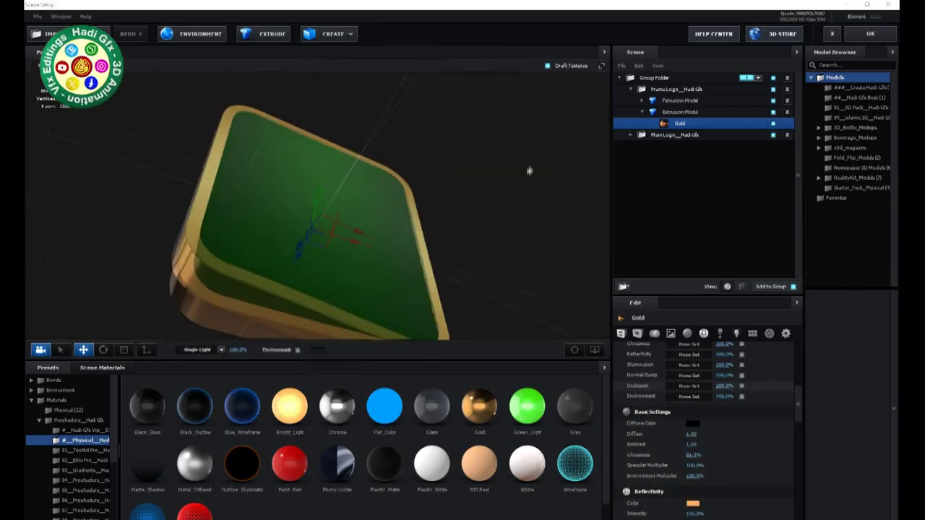
- Set the Gold material's diffuse colour to bright orange FA811A
click(692, 423)
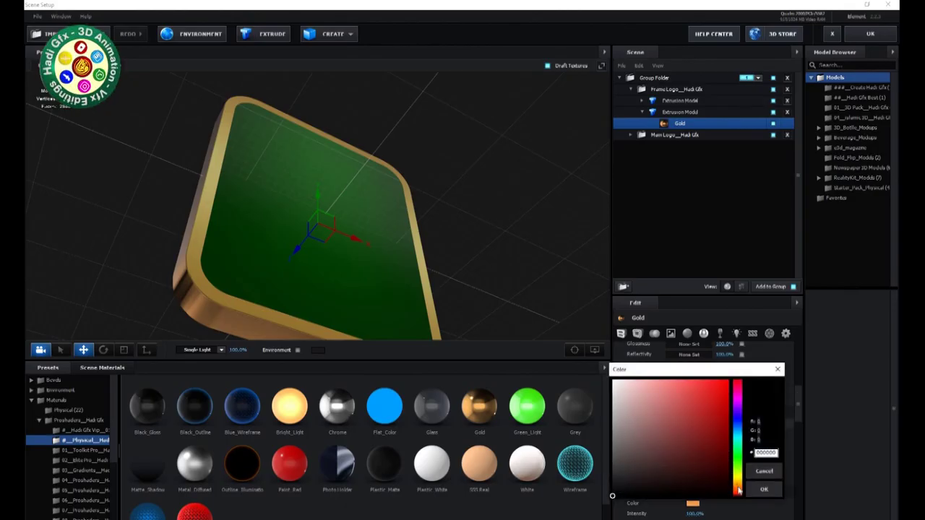
drag(738, 490, 738, 487)
click(713, 381)
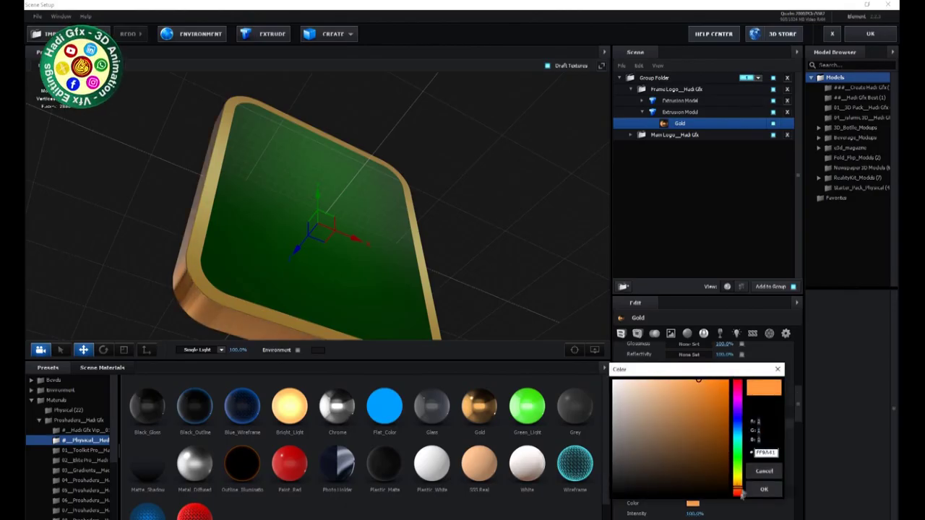
click(764, 489)
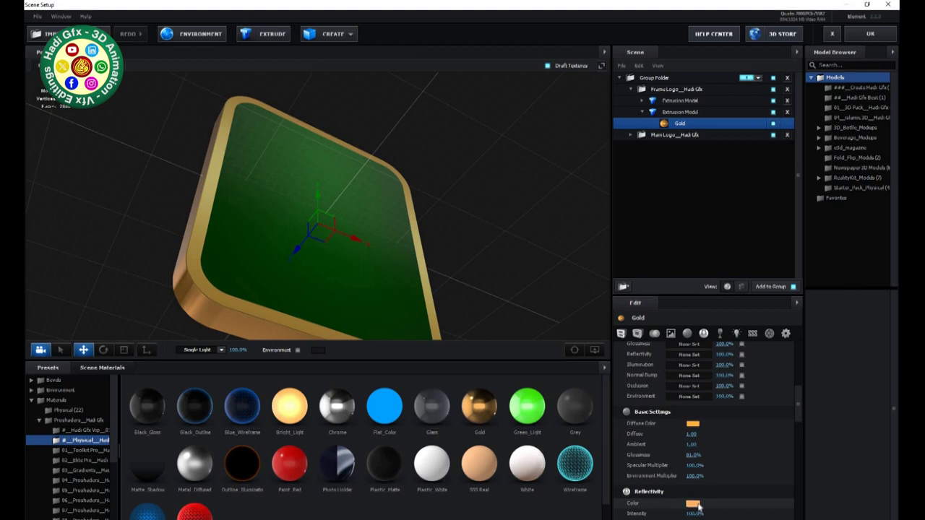
- Fine-tune the reflectivity colour to a warmer orange and view the frame upright
click(692, 503)
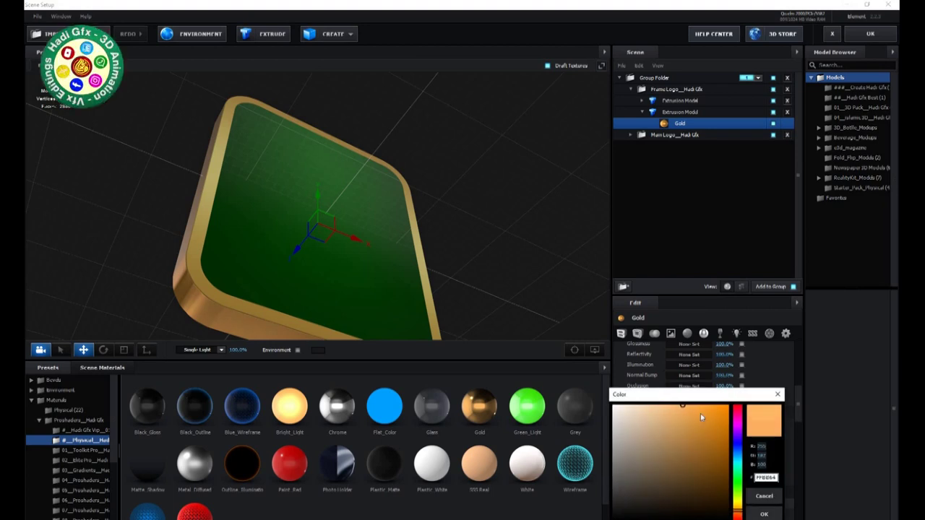
drag(700, 418, 688, 404)
drag(514, 238, 482, 196)
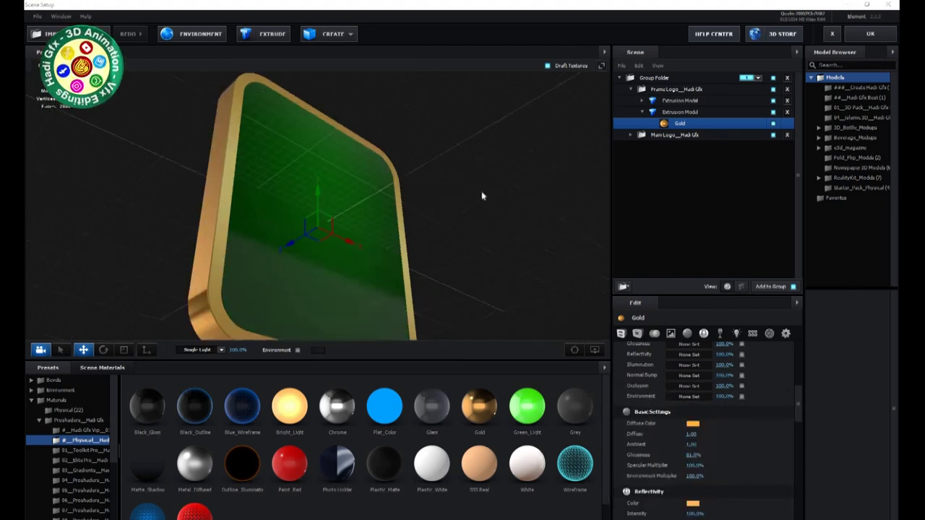
click(630, 89)
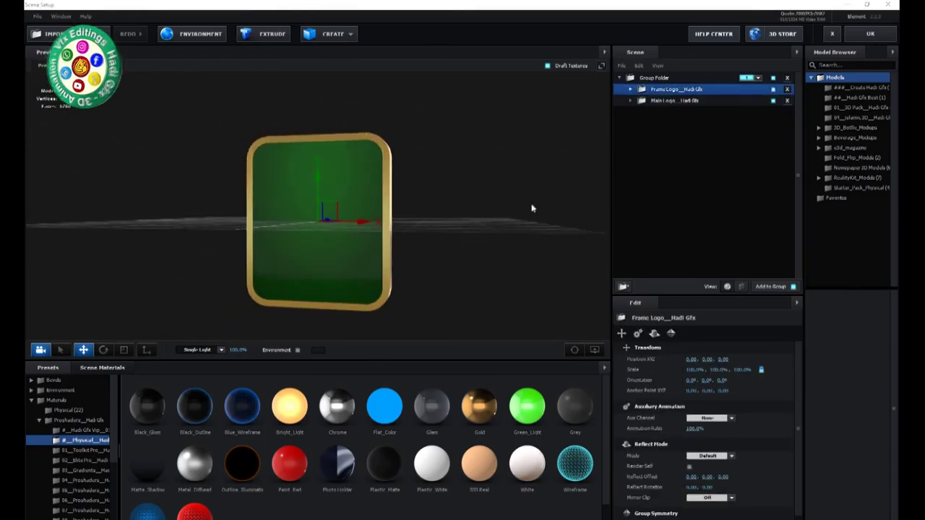
- Expand Frame Logo and show the Stroke Frame material's Bevel settings, viewing the frame angled
click(630, 90)
click(672, 101)
click(670, 112)
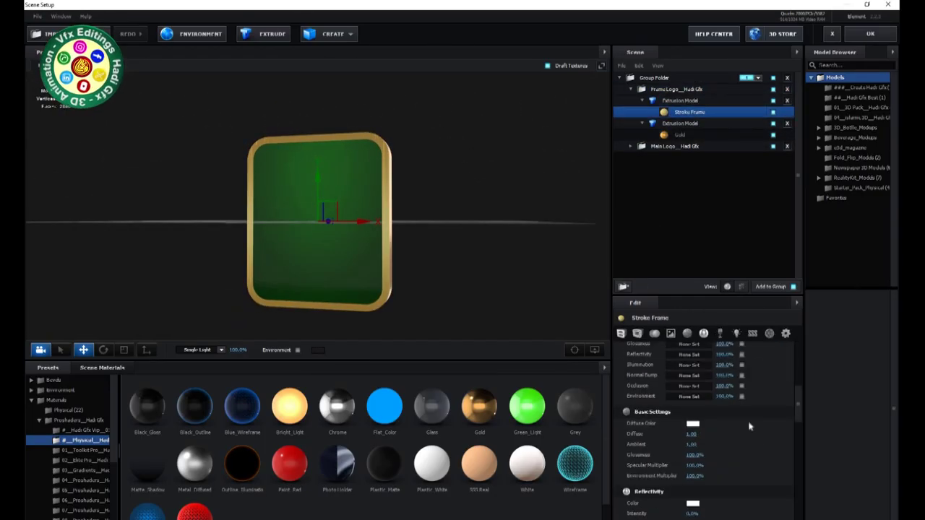
scroll(739, 392, up, 5)
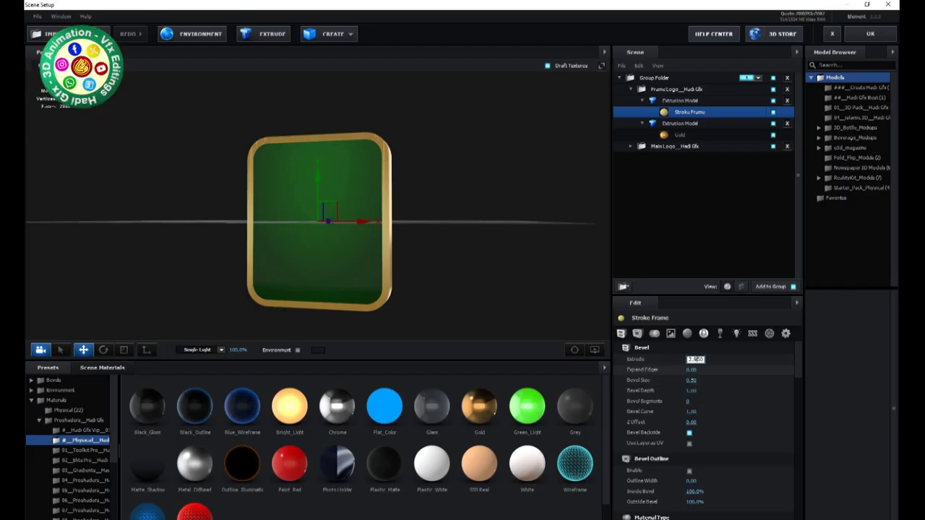
drag(479, 254, 732, 120)
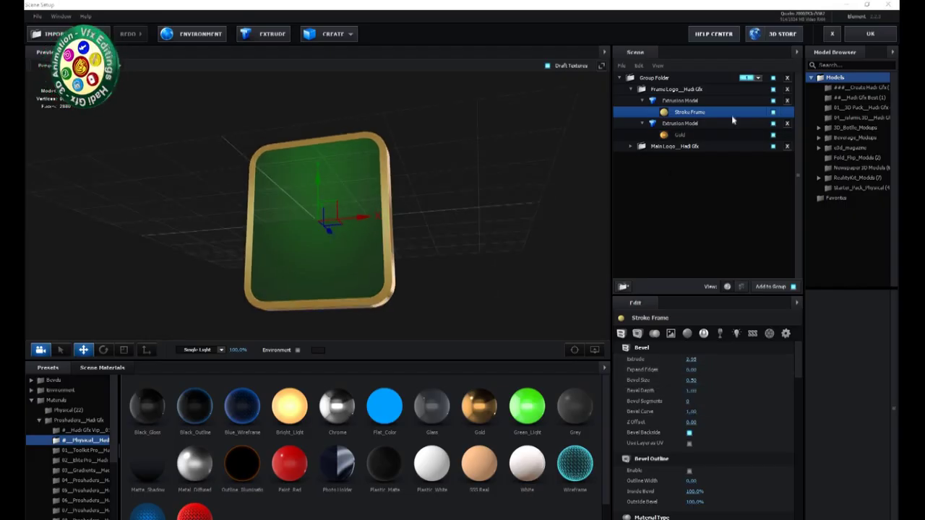
- Inspect the Main Logo group's BG Stroke and Main BG Green material bevel settings
click(630, 89)
click(630, 101)
click(641, 112)
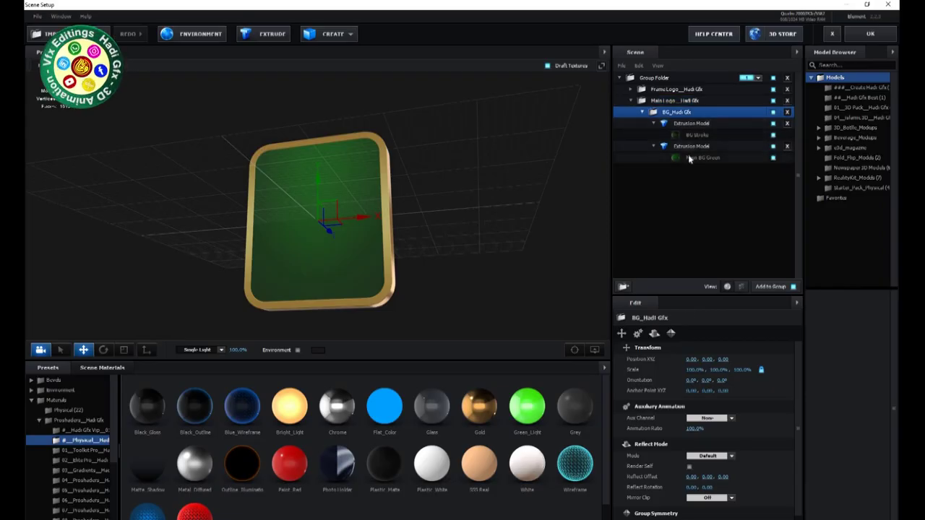
click(689, 135)
click(695, 157)
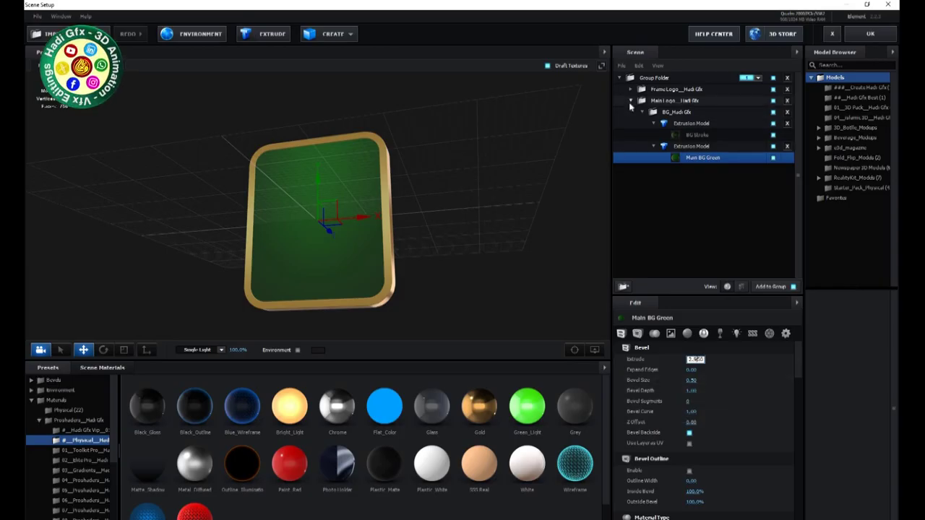
click(630, 103)
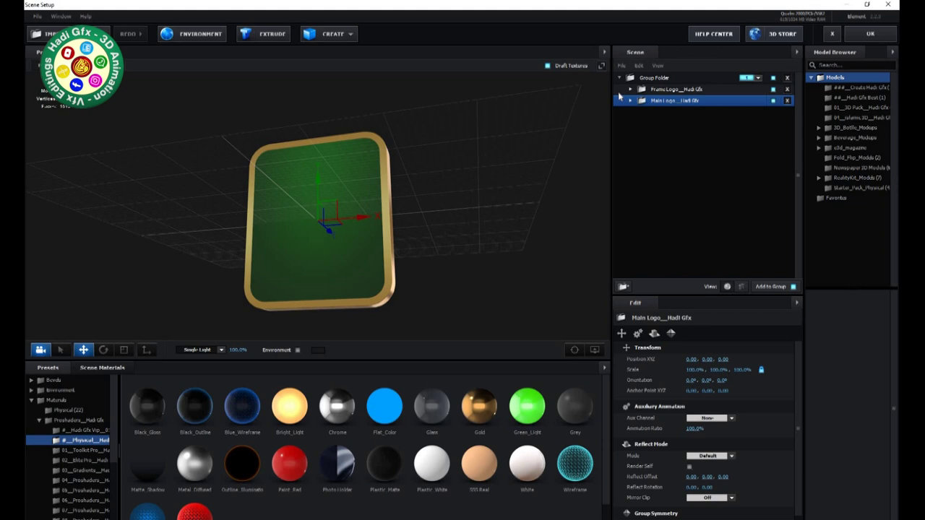
- Set Frame Logo's auxiliary animation to None, Main Logo to Channel 1, and apply the scene
right_click(687, 90)
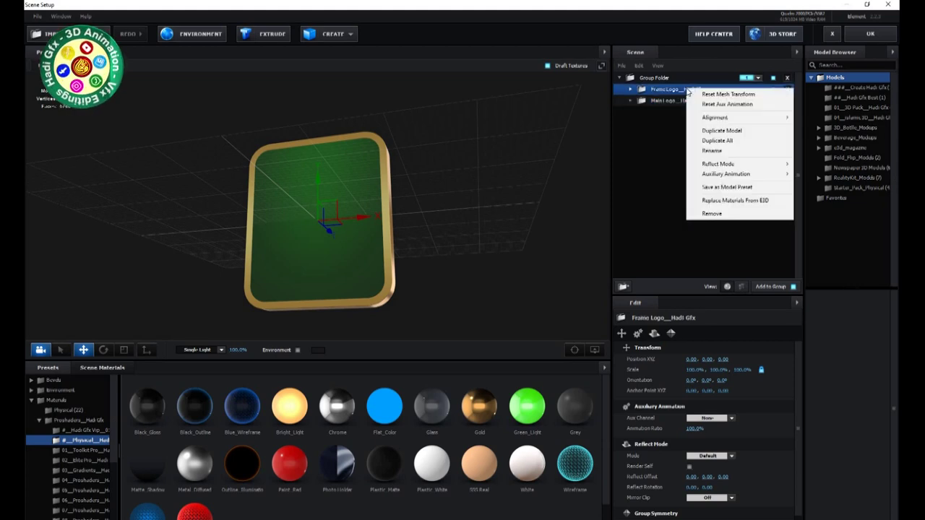
mouse_move(777, 176)
click(814, 174)
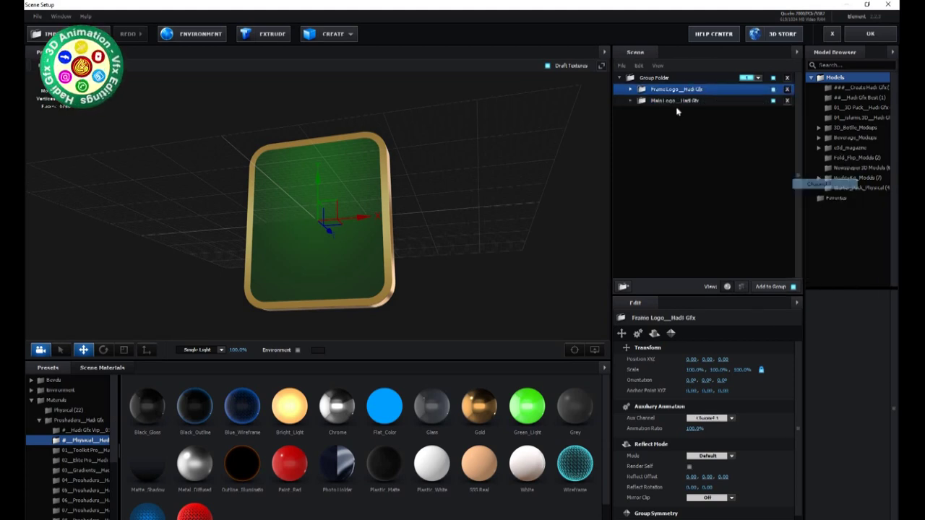
right_click(676, 102)
mouse_move(768, 191)
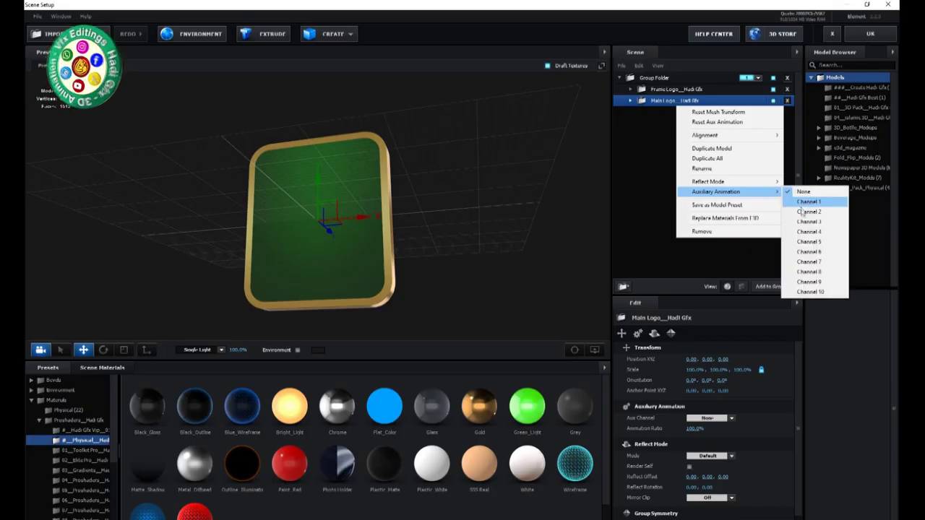
click(805, 203)
click(869, 34)
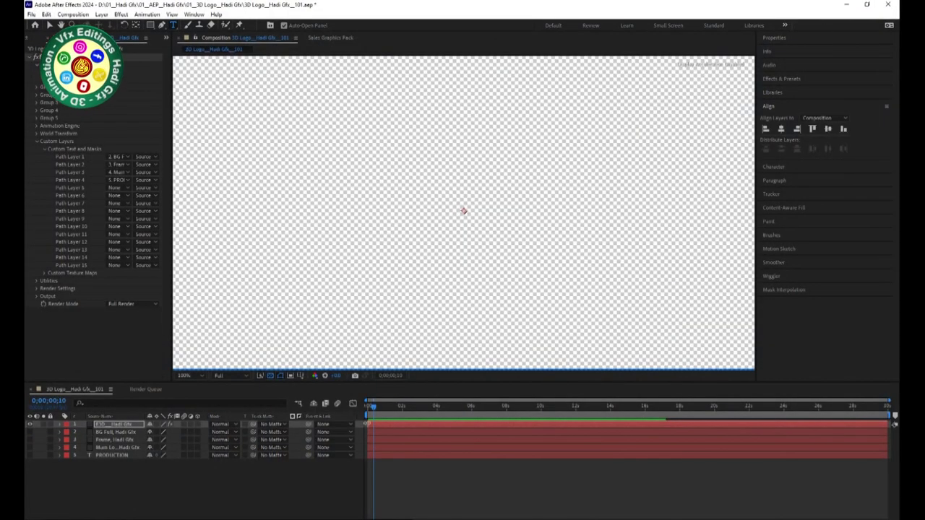
- Fit the composition in the viewer and import the downloaded file from Downloads into the timeline
click(196, 377)
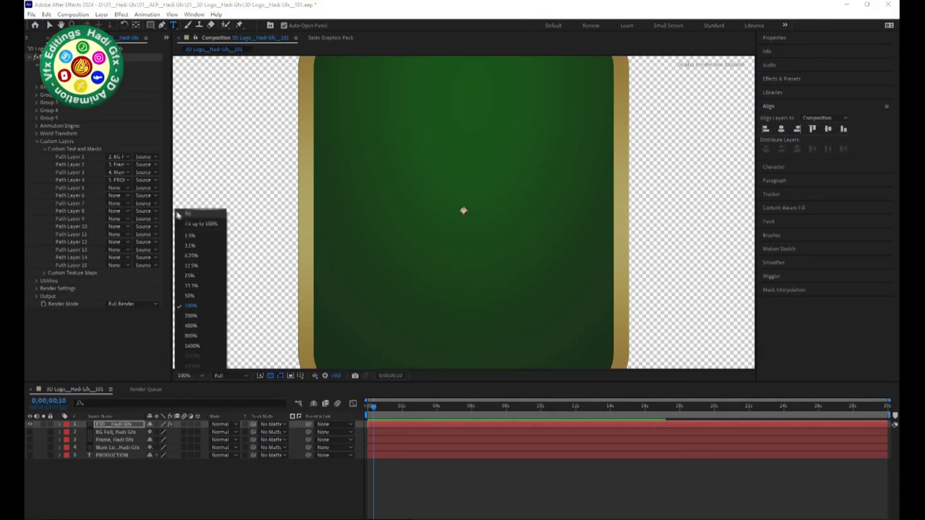
click(193, 213)
click(365, 491)
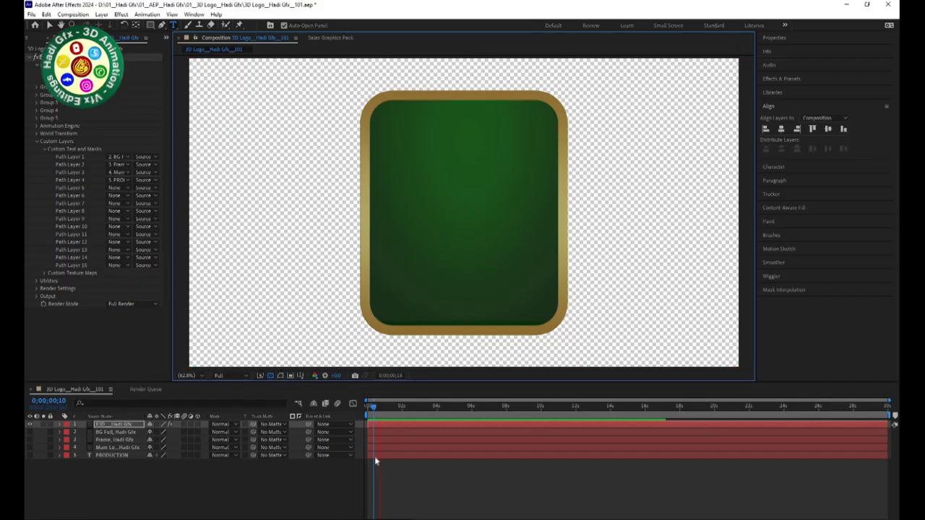
key(space)
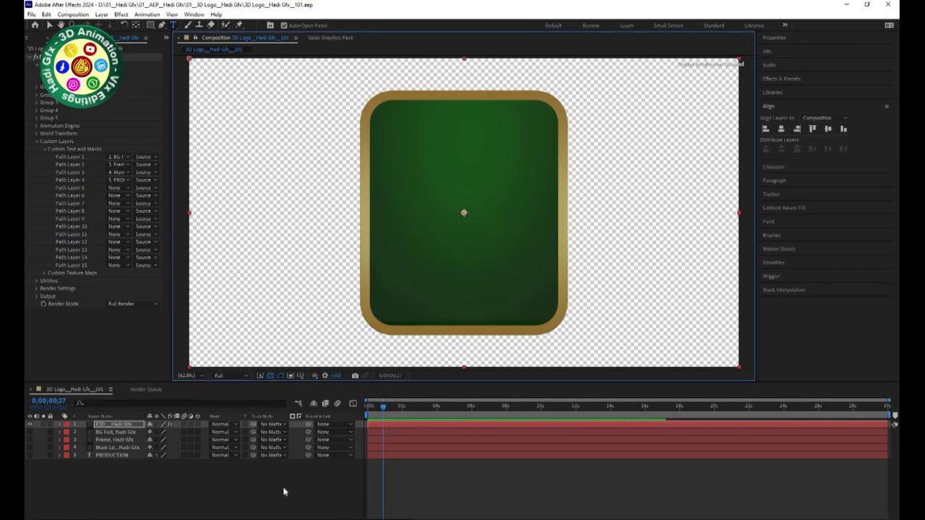
click(183, 480)
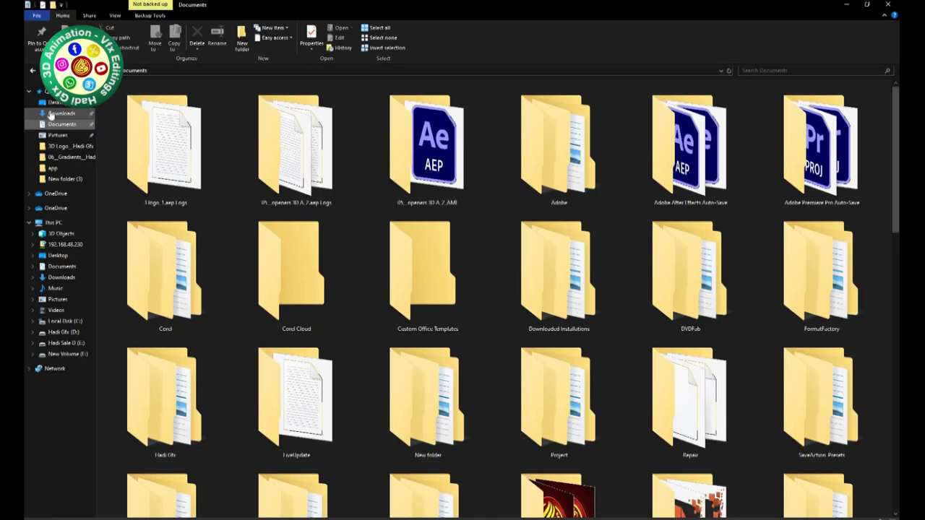
click(51, 116)
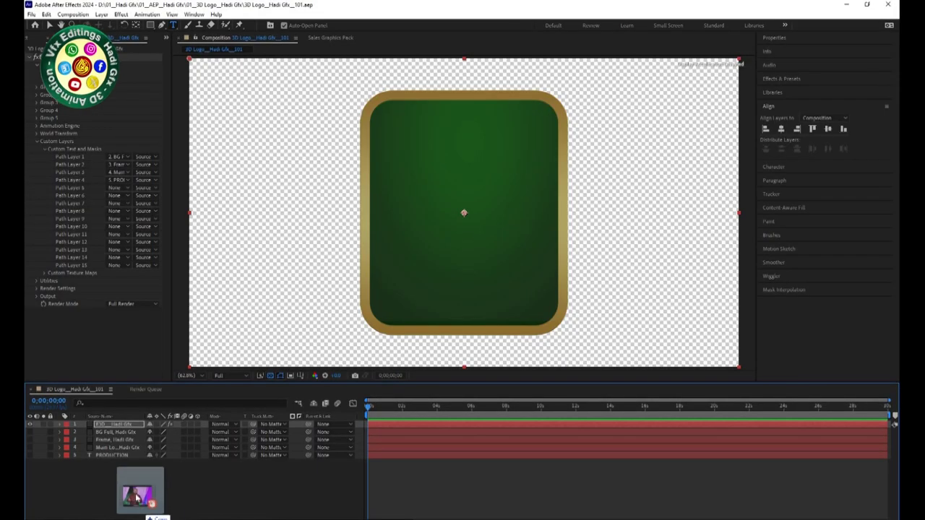
drag(285, 416, 135, 498)
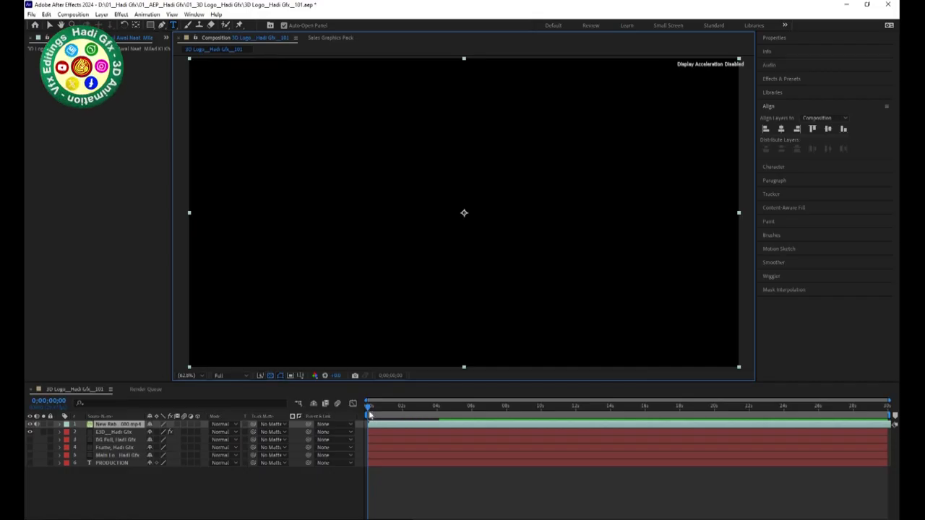
- Enlarge the particle video layer's Scale
key(space)
key(s)
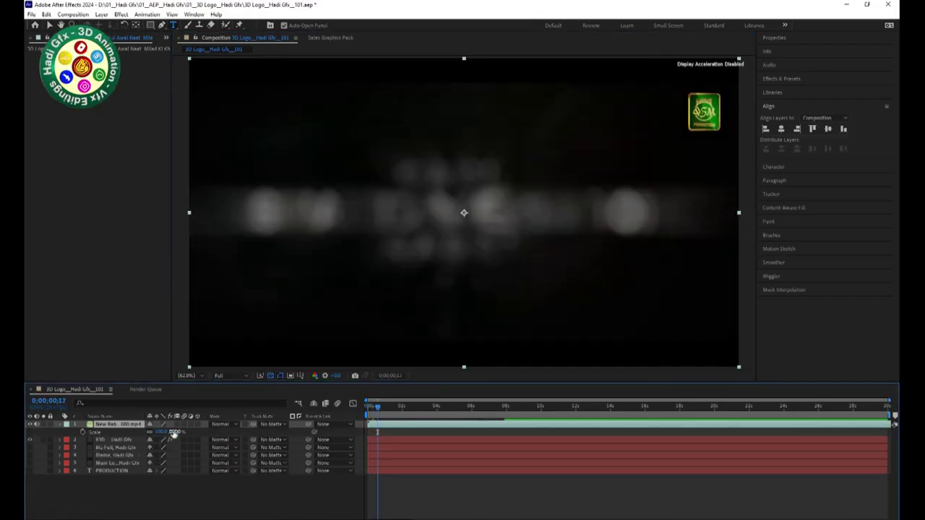
drag(167, 431, 181, 431)
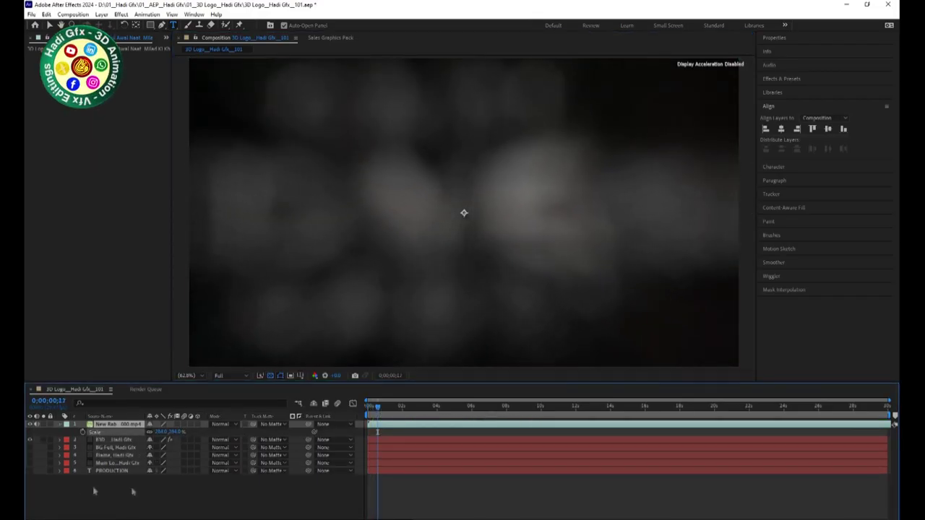
- Shift the video layer's Position left and down to uncover the plate
key(p)
mouse_move(153, 431)
mouse_down()
mouse_move(127, 453)
mouse_move(150, 433)
mouse_up()
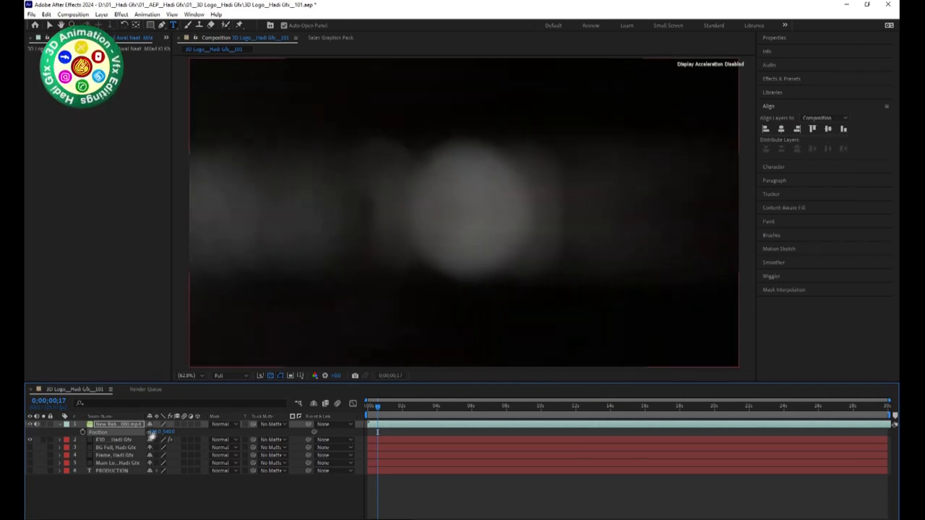
drag(150, 433, 26, 427)
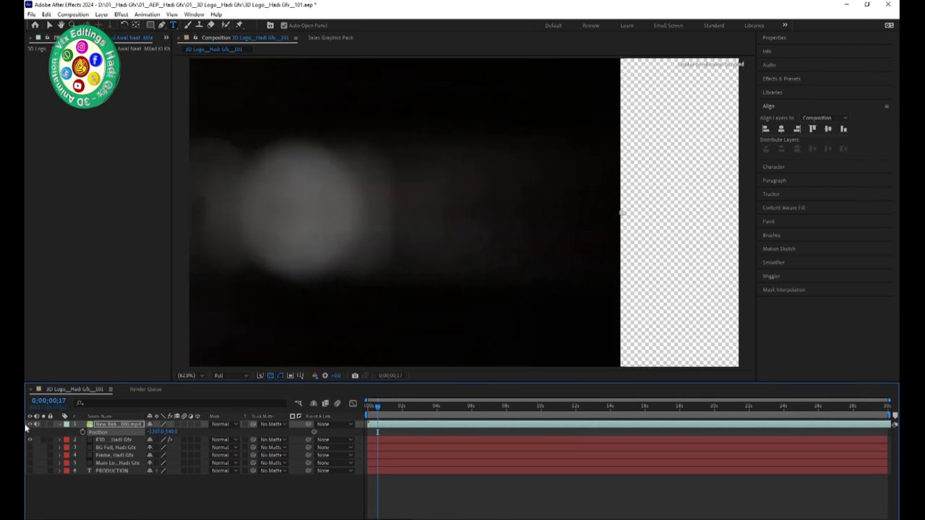
mouse_move(165, 432)
mouse_down()
mouse_move(78, 431)
mouse_move(151, 431)
mouse_up()
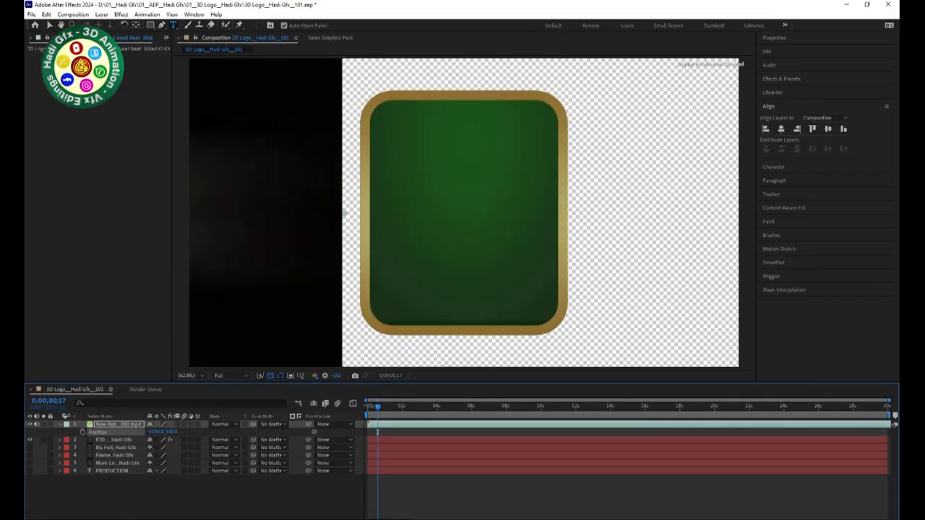
drag(78, 411, 125, 413)
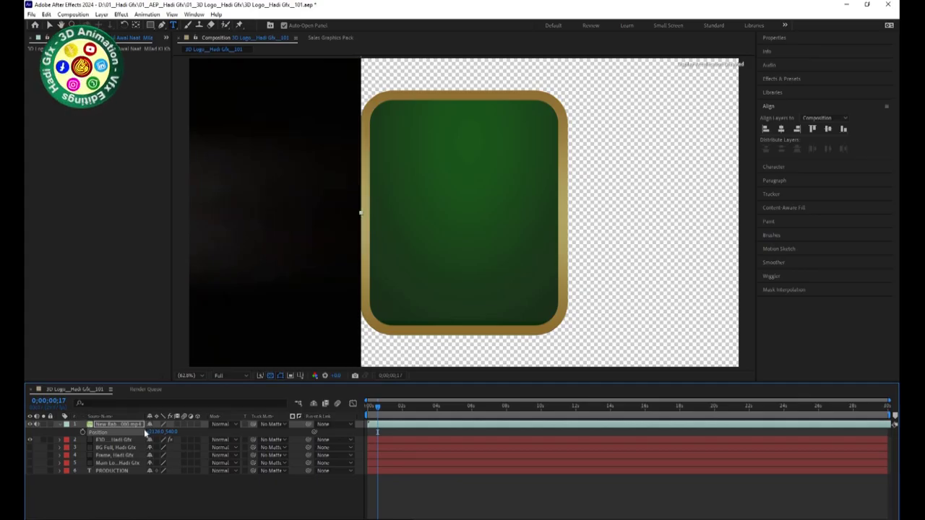
mouse_move(170, 432)
mouse_down()
mouse_move(577, 496)
mouse_move(391, 489)
mouse_up()
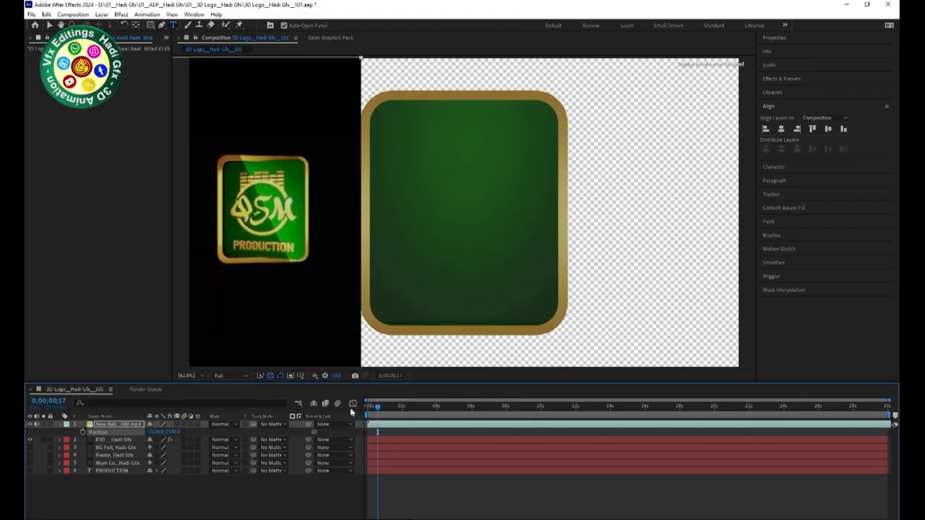
- Send the video layer to the bottom of the stack and preview from the start
key(Home)
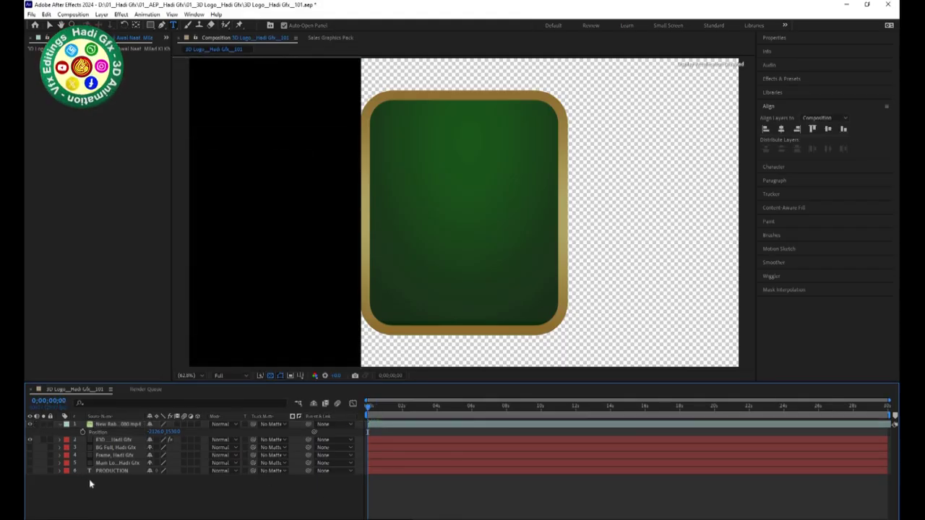
key(ctrl+shift+bracketleft)
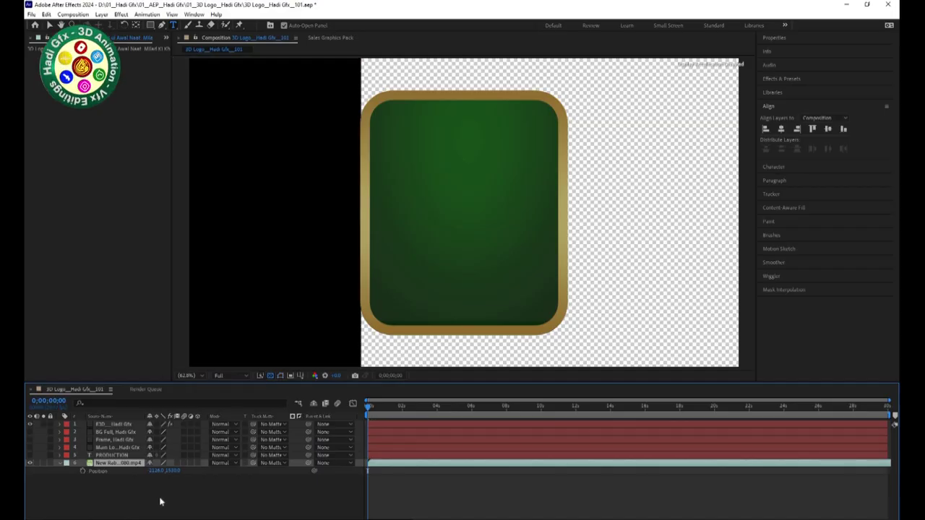
key(space)
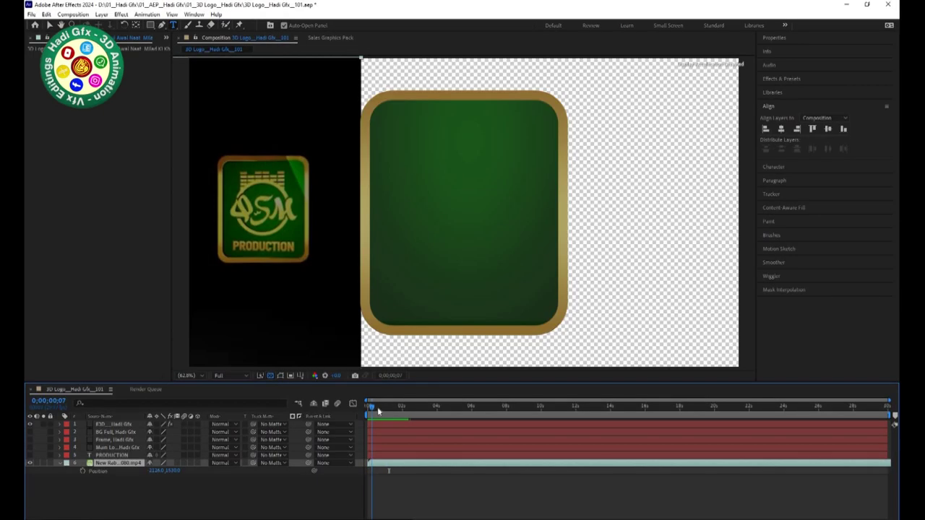
drag(395, 411, 390, 413)
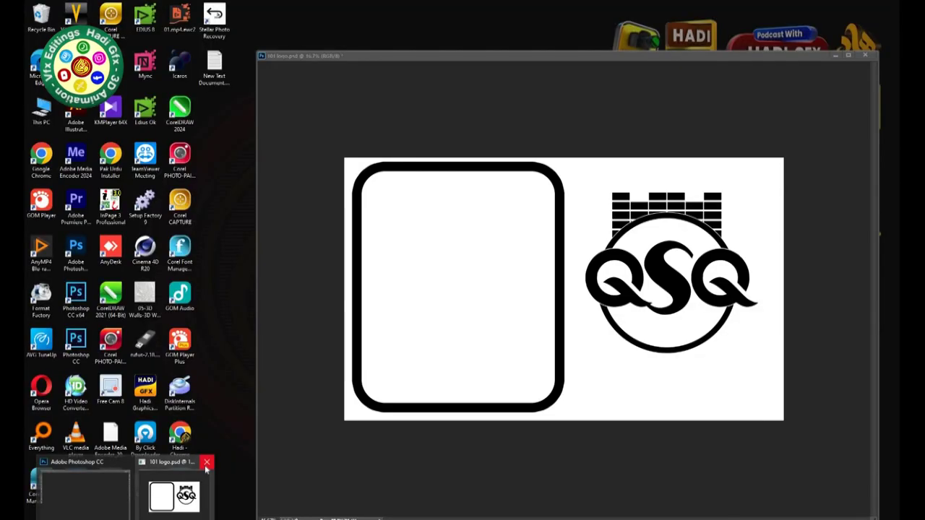
- Close the Photoshop logo document without saving and quit Photoshop
click(207, 463)
click(471, 200)
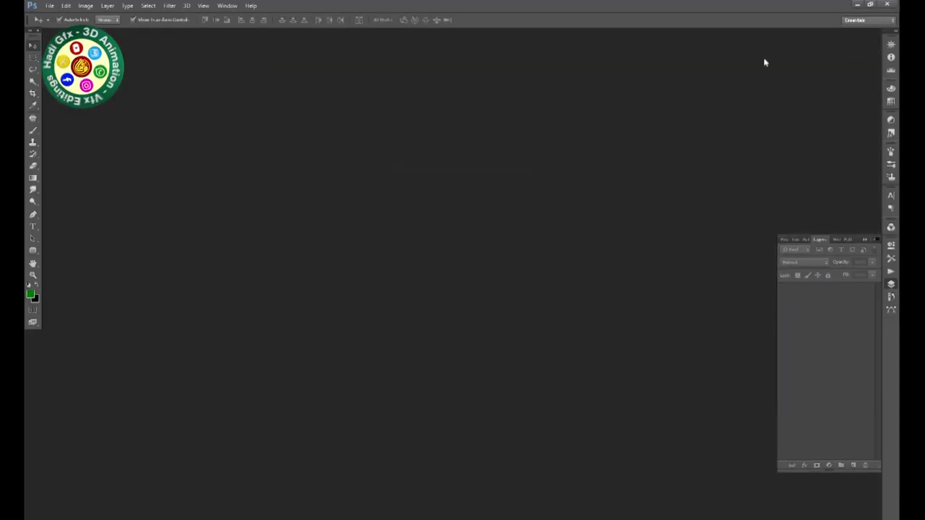
click(885, 6)
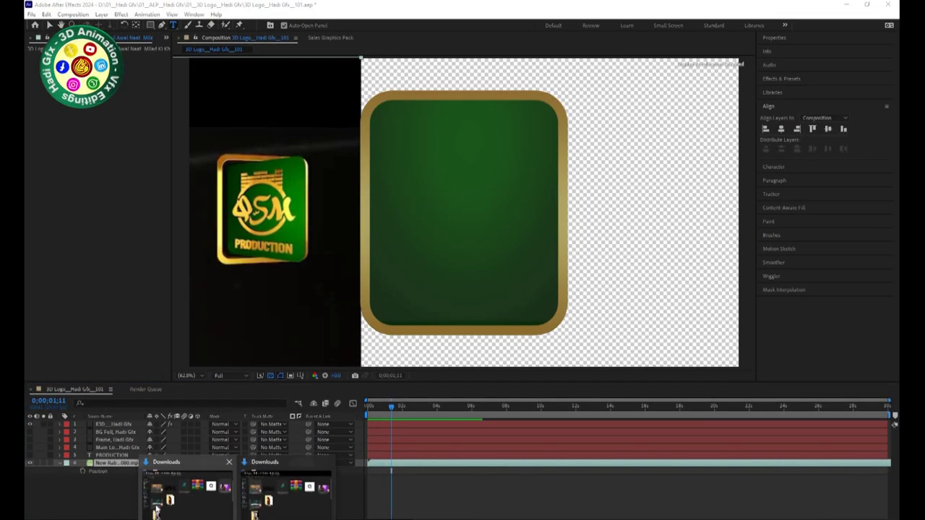
- Browse to 06_Gradients > #01_PNG Gradients and drag the fourth gradient PNG into the timeline
click(189, 482)
click(64, 332)
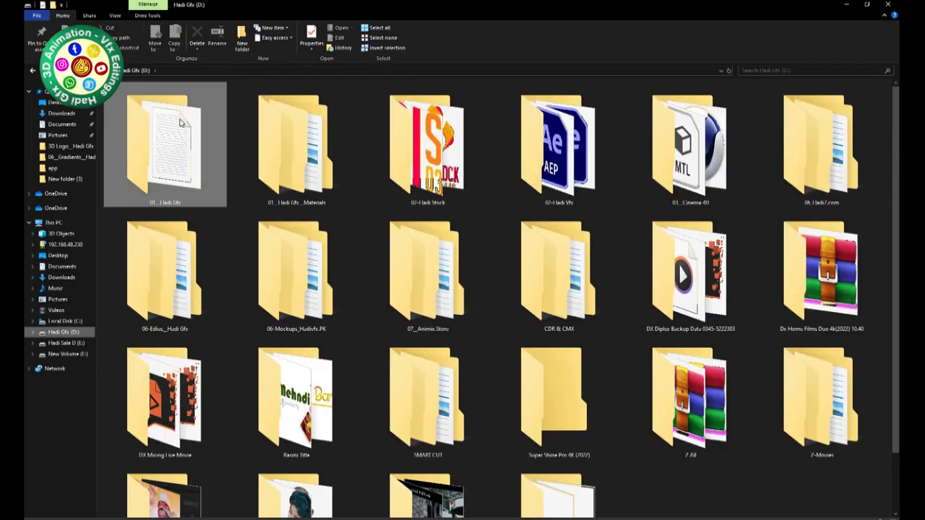
double_click(164, 145)
double_click(658, 150)
double_click(164, 144)
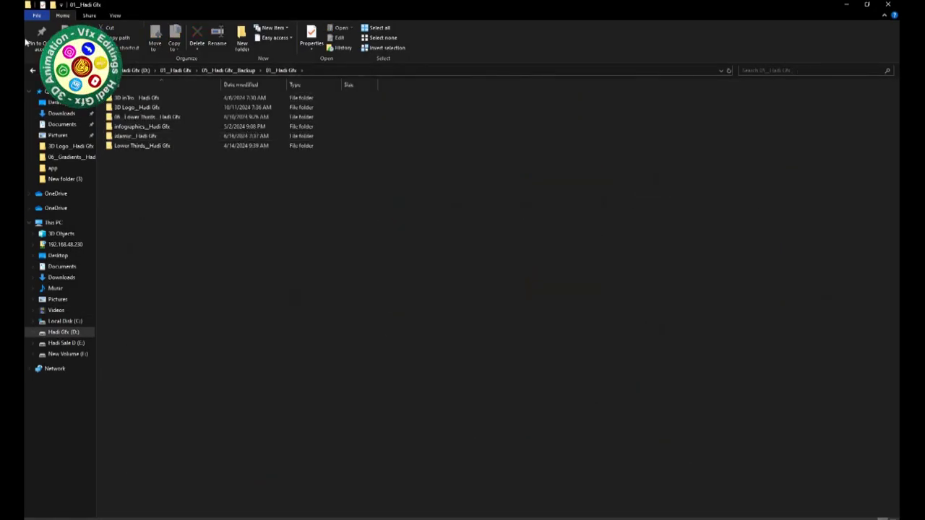
key(BackSpace)
double_click(247, 253)
double_click(124, 103)
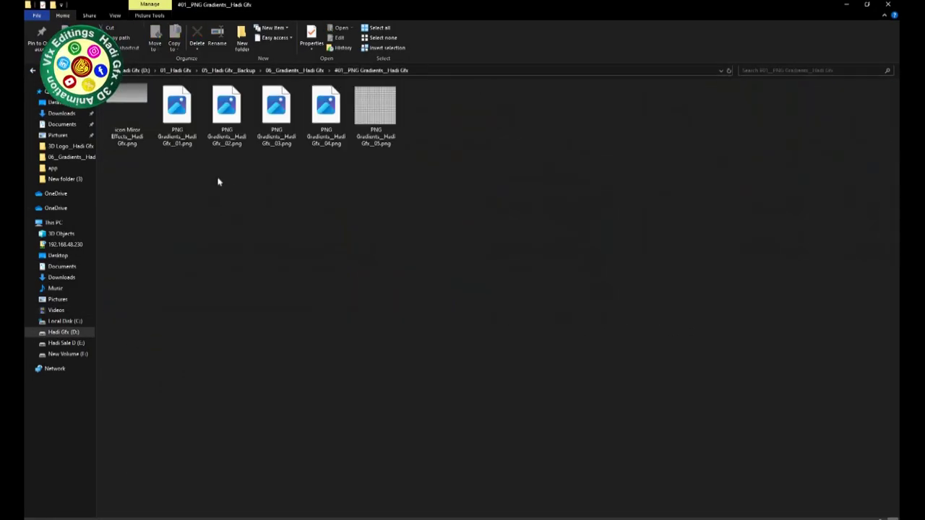
drag(325, 105, 177, 488)
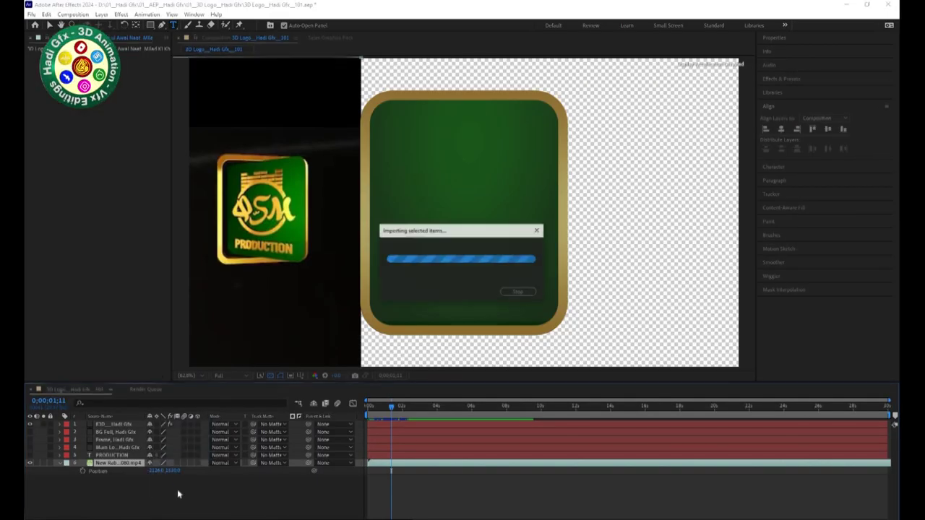
- Scale the gradient into a narrow full-height streak and rotate it diagonally
key(s)
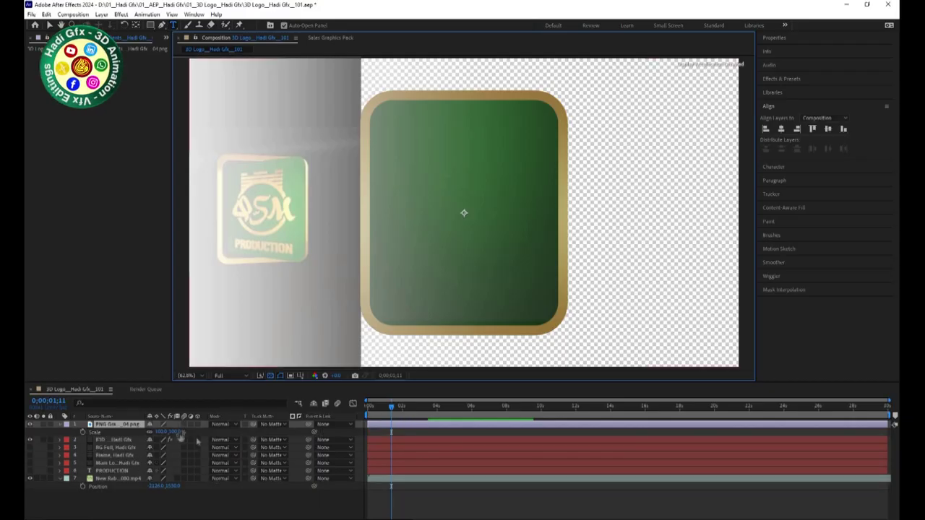
drag(166, 431, 177, 431)
mouse_move(154, 437)
mouse_down()
mouse_move(143, 439)
mouse_move(151, 437)
mouse_up()
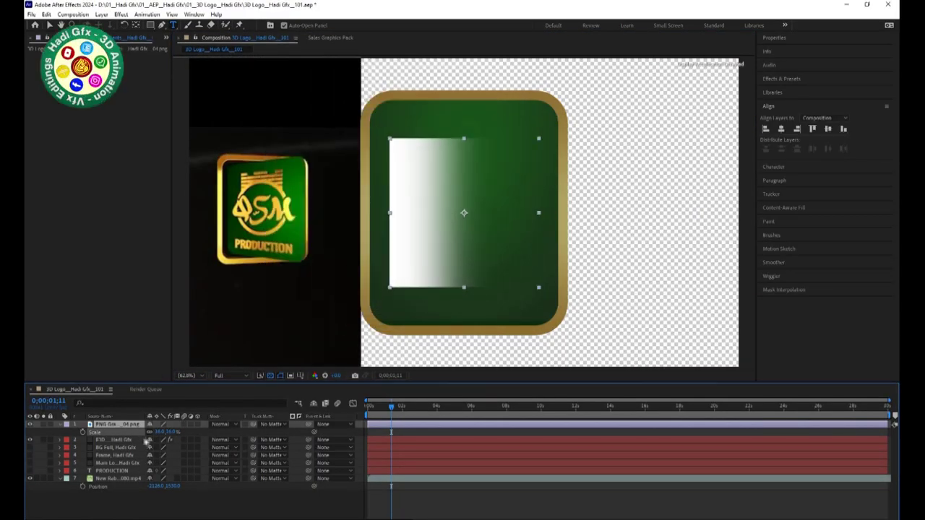
drag(166, 434, 172, 432)
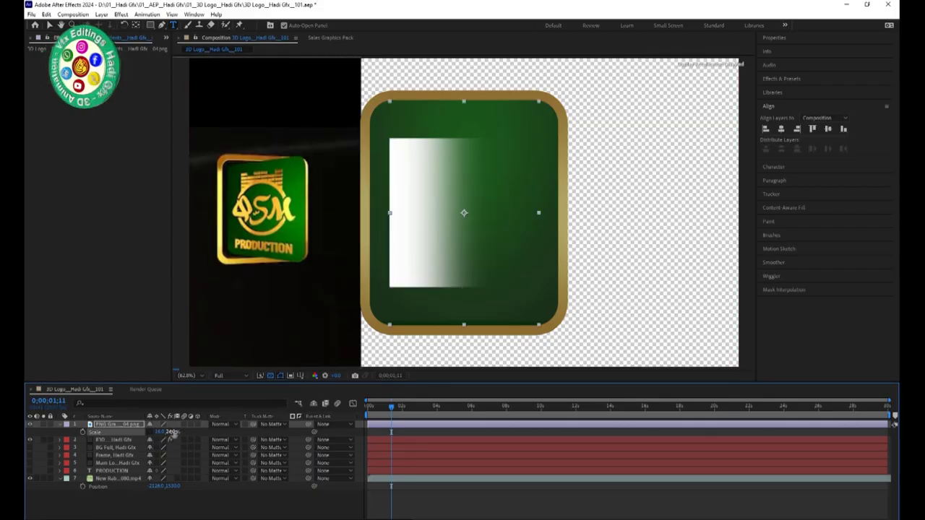
drag(174, 431, 199, 429)
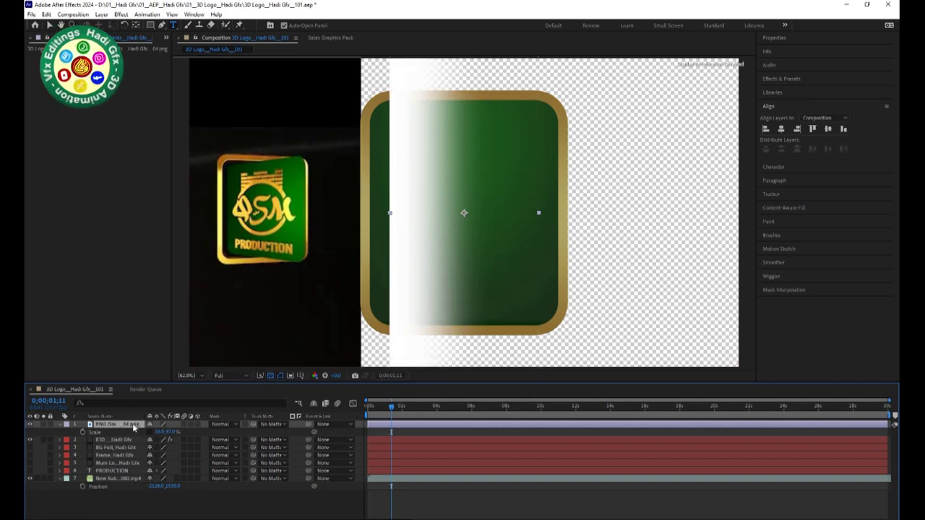
key(r)
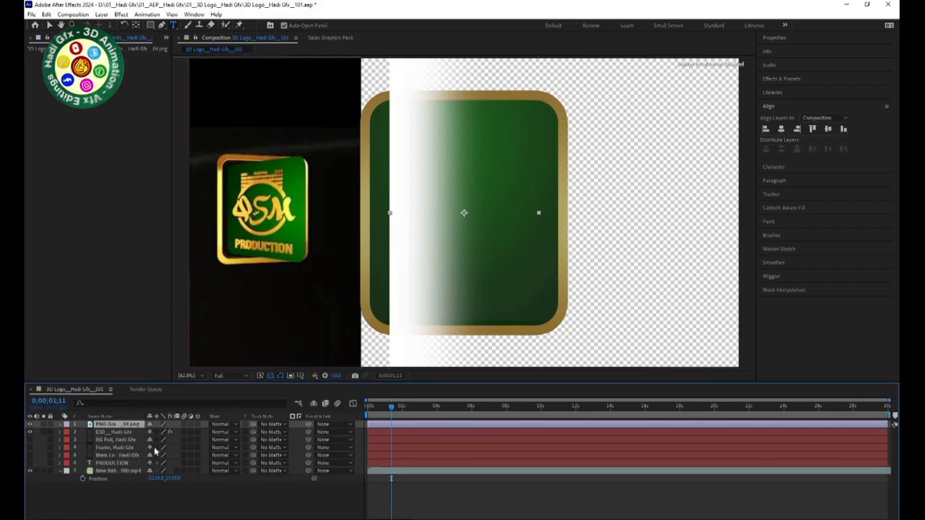
drag(153, 431, 142, 432)
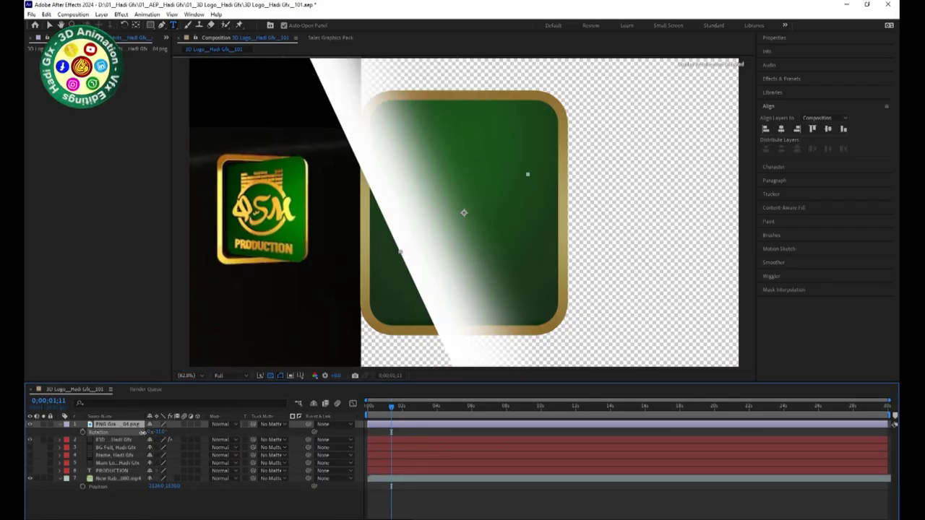
- Move the streak past the plate's right edge and set a Position keyframe
key(p)
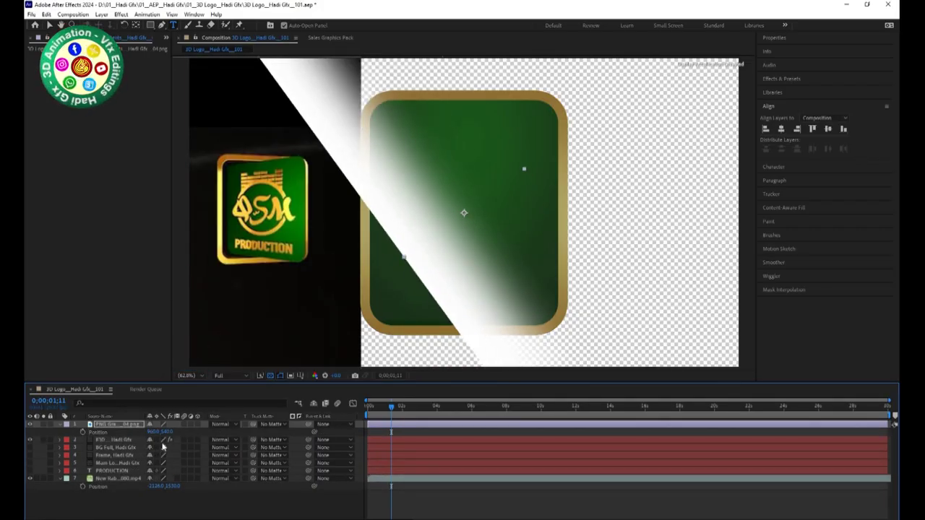
drag(168, 431, 357, 414)
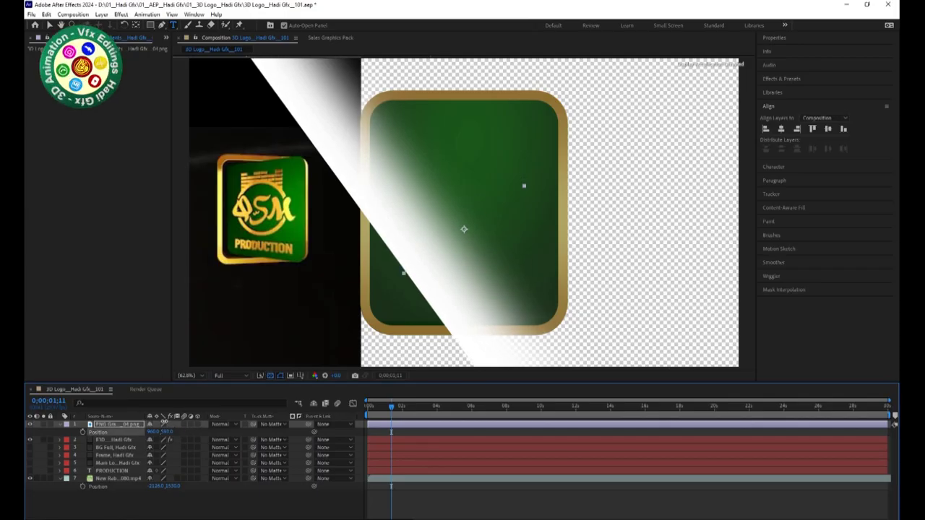
drag(149, 431, 345, 412)
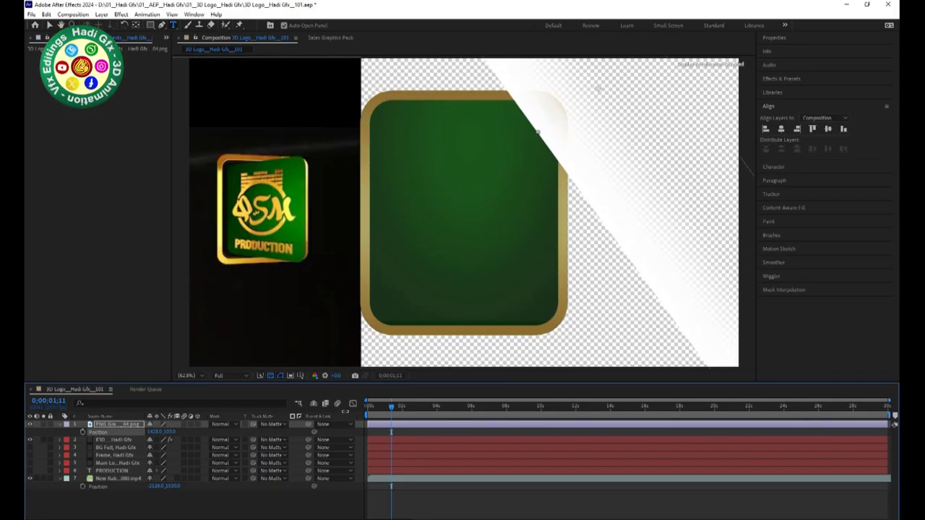
drag(152, 430, 148, 432)
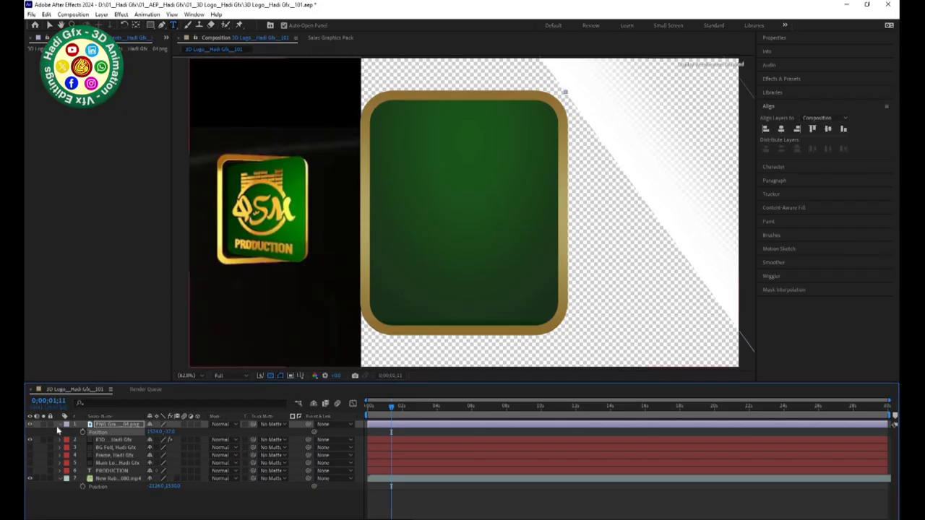
click(82, 432)
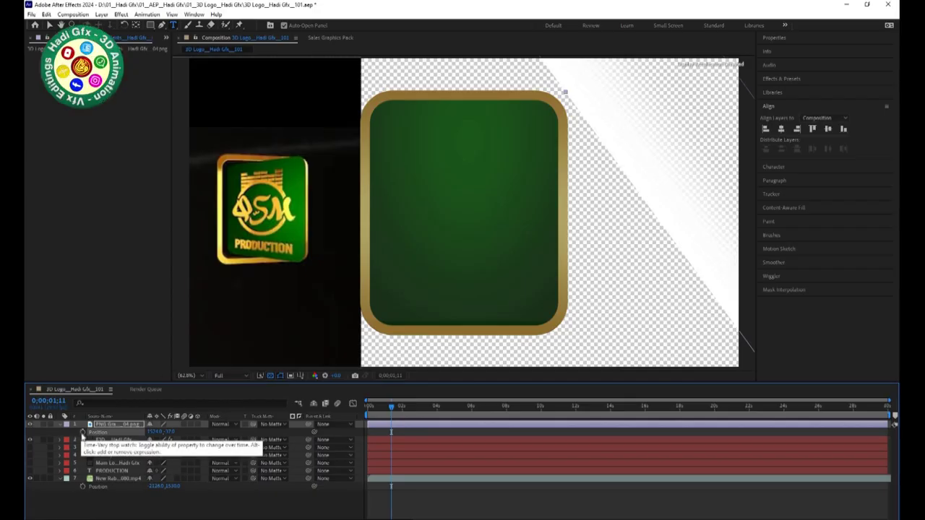
- At about 1;22, shift the light sweep left to add a second Position keyframe
click(391, 431)
drag(378, 419, 356, 414)
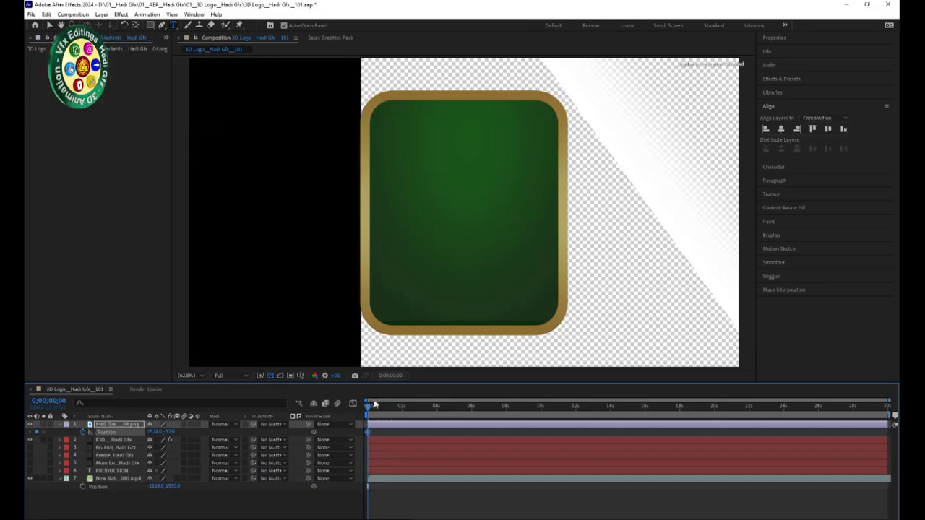
key(space)
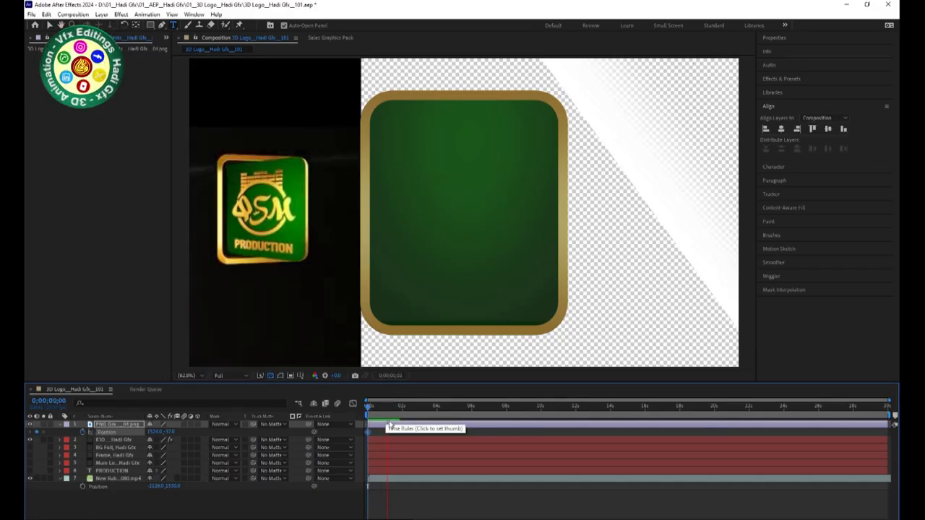
click(389, 409)
drag(392, 411, 398, 411)
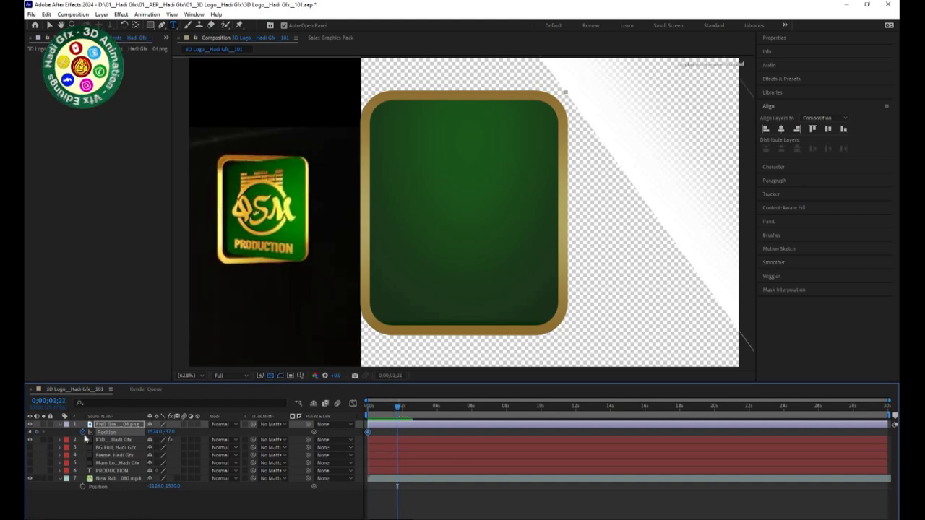
mouse_move(154, 432)
mouse_down()
mouse_move(130, 431)
mouse_move(594, 441)
mouse_move(65, 432)
mouse_up()
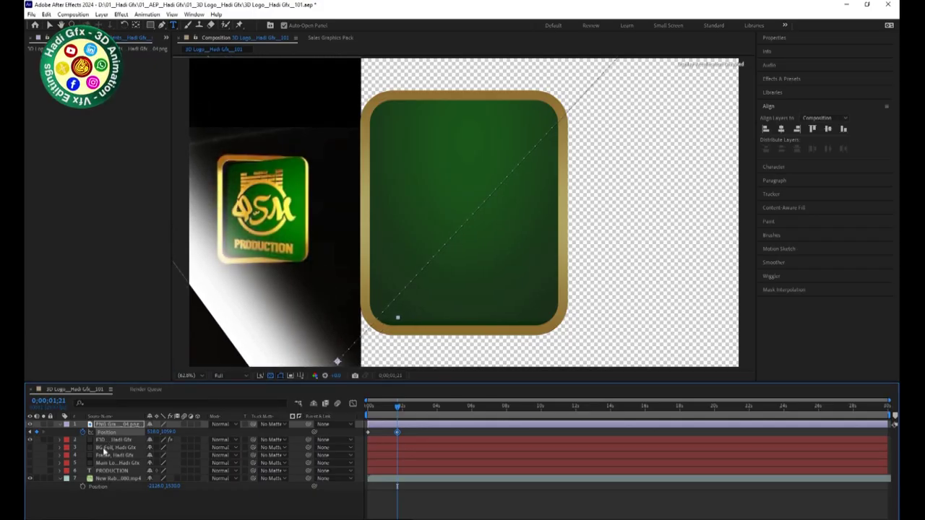
- Set the sweep's starting X position to 1520 at the first frame and play it back
drag(374, 414, 346, 417)
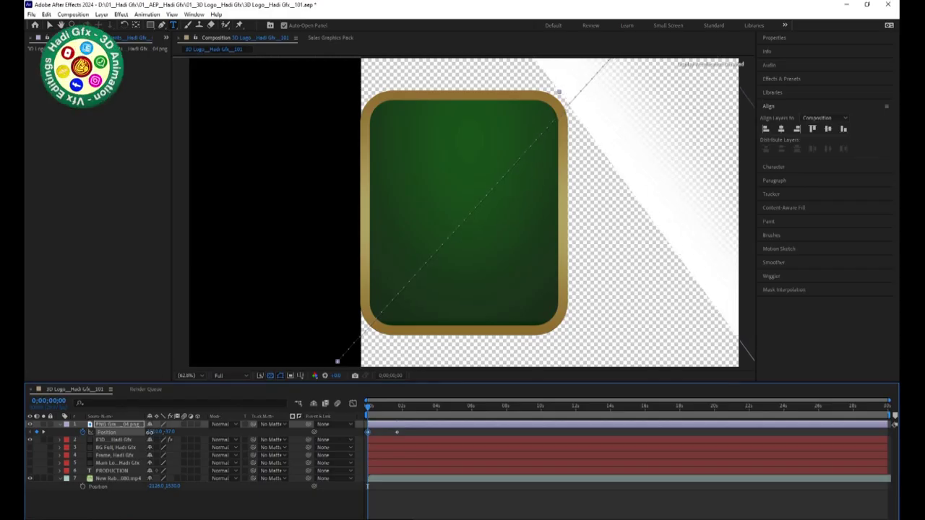
click(167, 434)
click(107, 431)
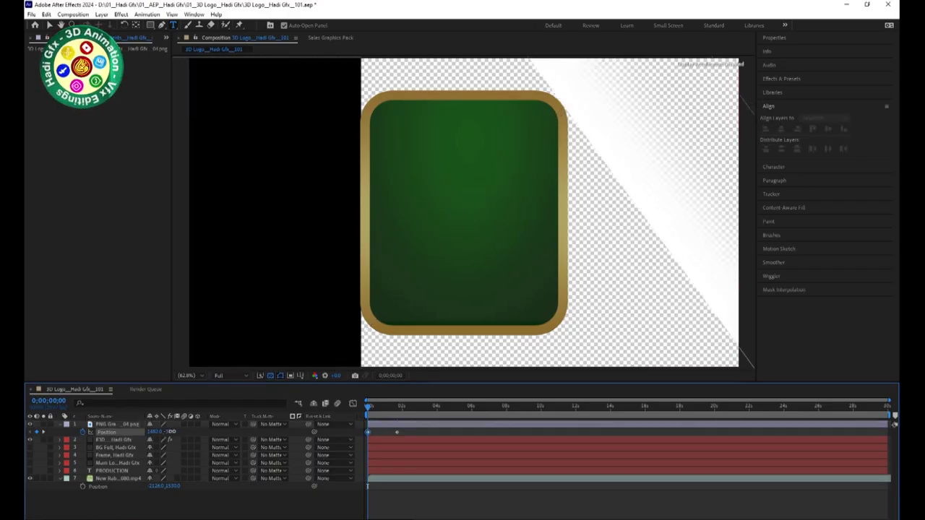
drag(153, 432, 169, 432)
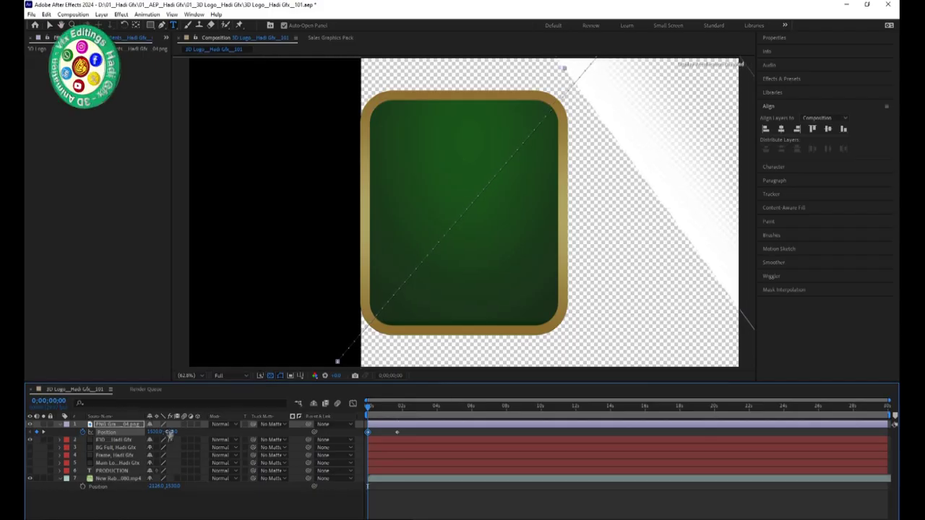
click(323, 487)
key(space)
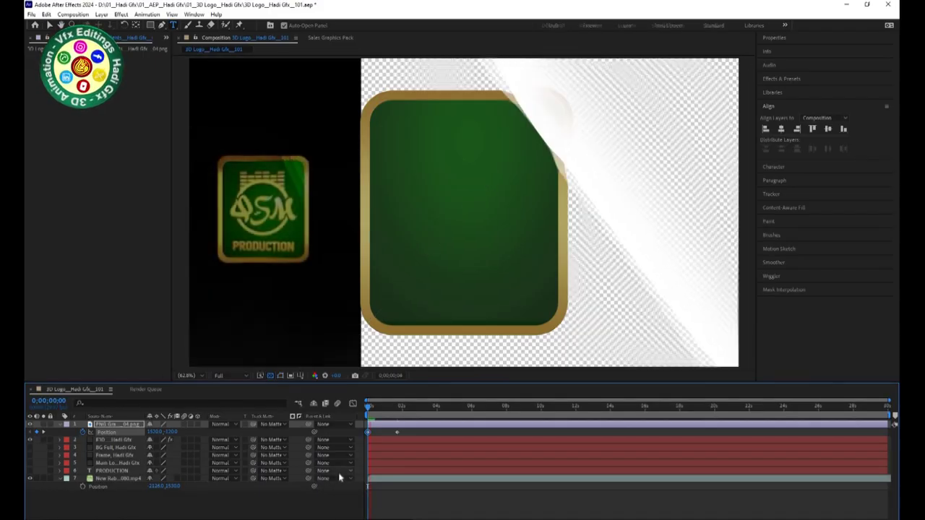
- Rewind near the start and select the Element 3D plate layer's Group 1 settings
drag(390, 409, 369, 410)
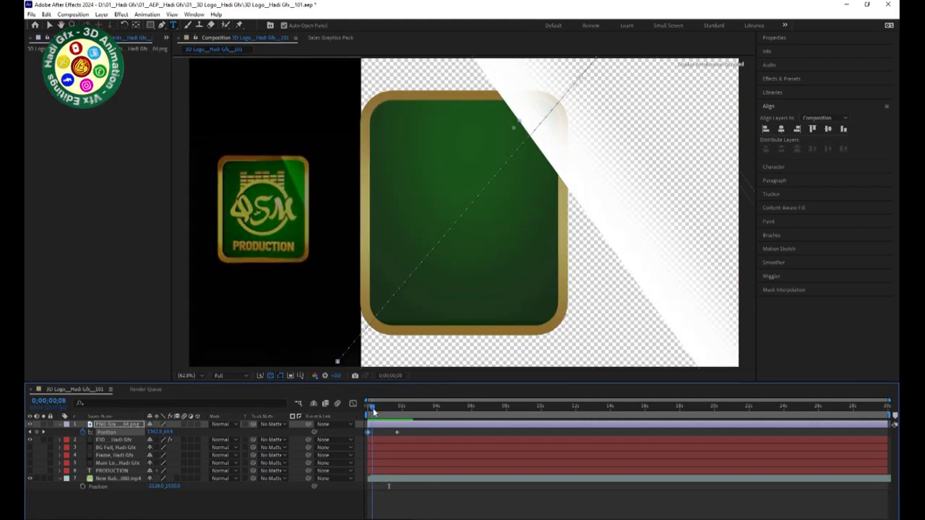
click(108, 439)
click(36, 88)
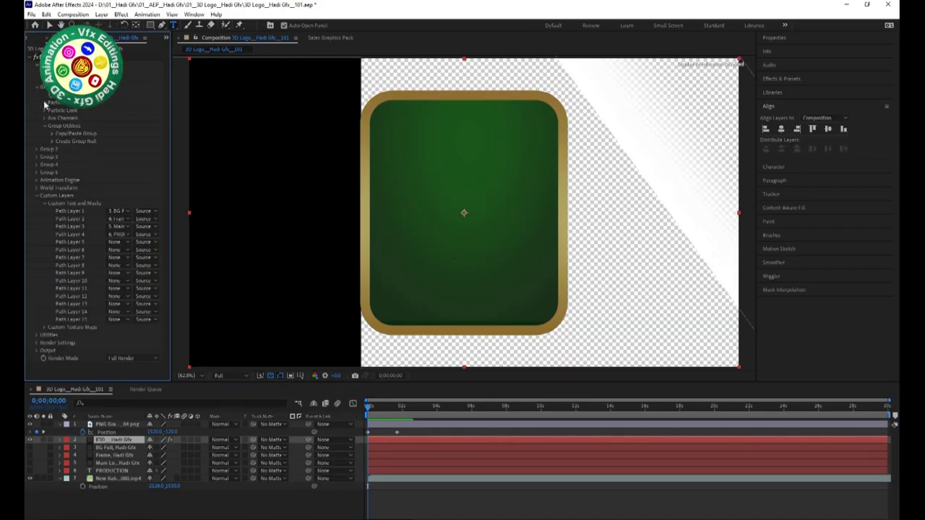
- Expand Group 1's Aux Channels down to the Channel 1 and Channel 2 Rotation properties
click(44, 118)
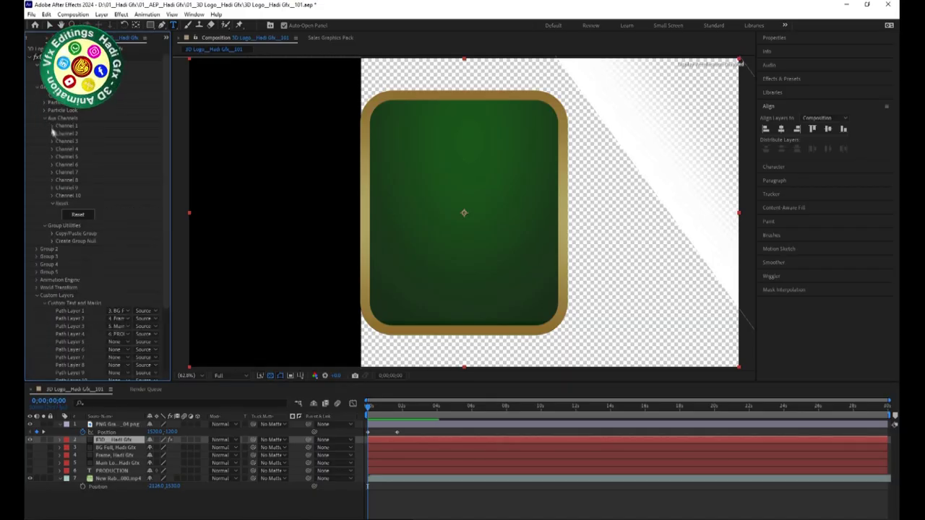
click(52, 125)
click(60, 173)
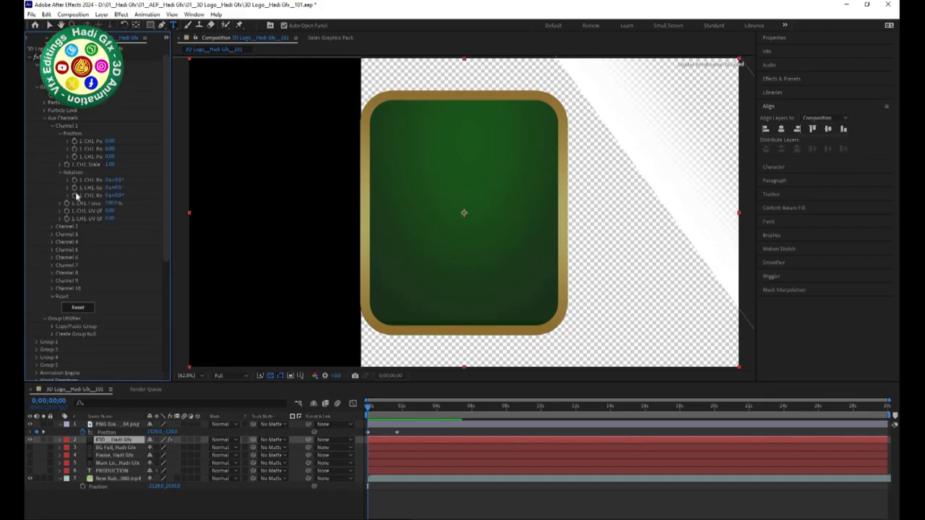
click(54, 227)
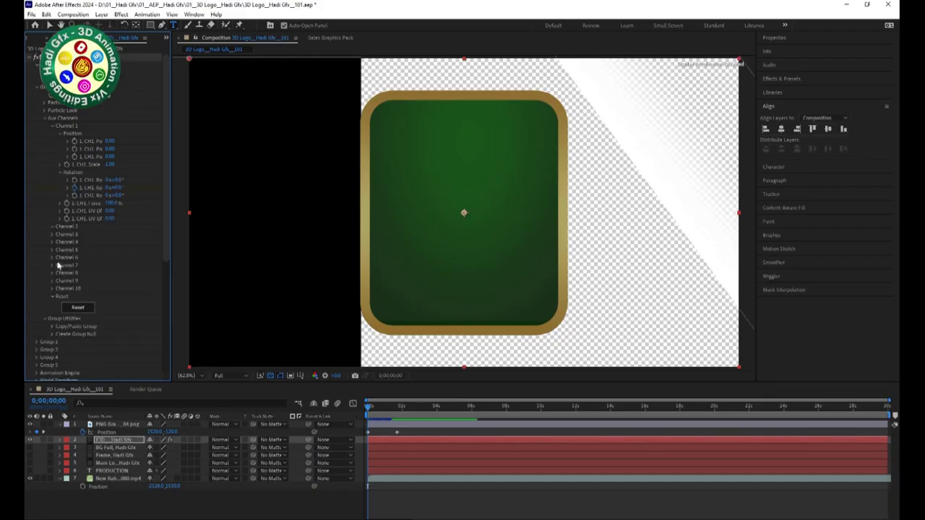
click(60, 273)
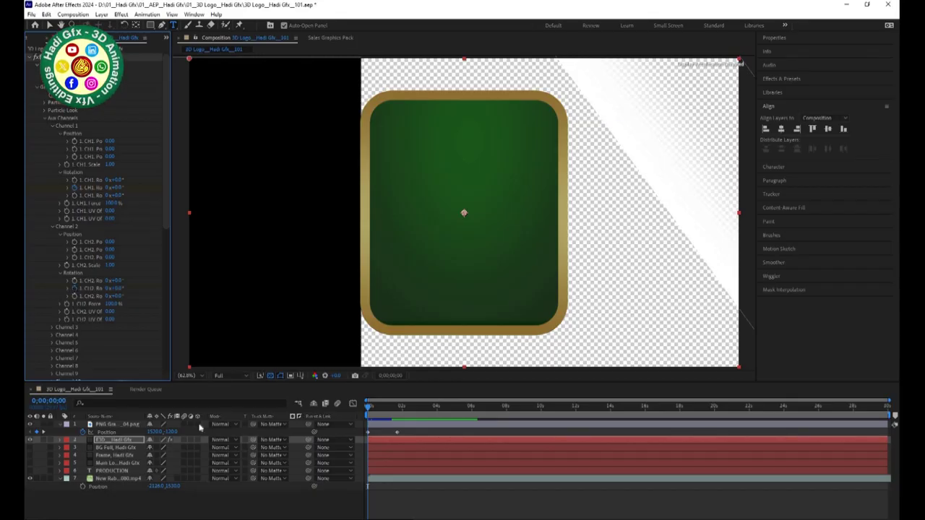
- At frame 1;21, scrub Channel 1 and Channel 2 rotations to tilt the plate slightly
key(space)
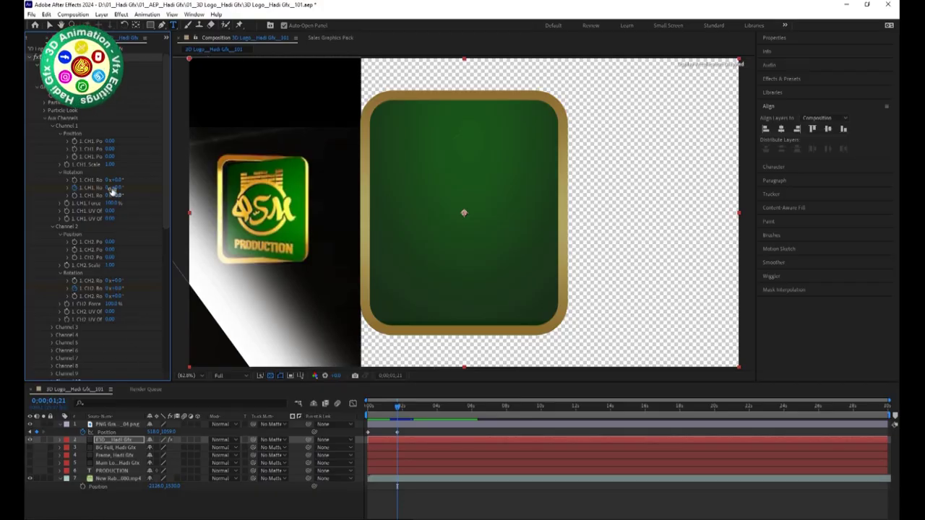
mouse_move(117, 187)
mouse_down()
mouse_move(107, 190)
mouse_move(123, 190)
mouse_up()
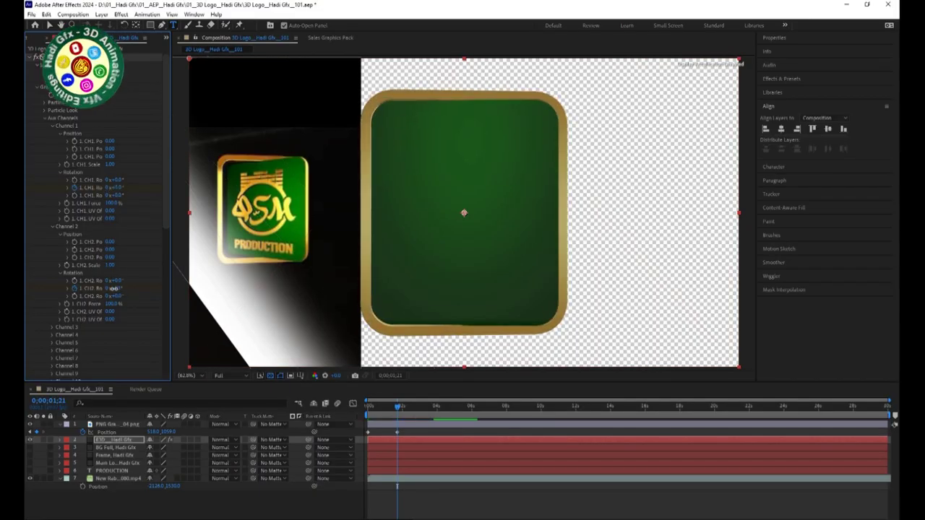
drag(113, 288, 107, 287)
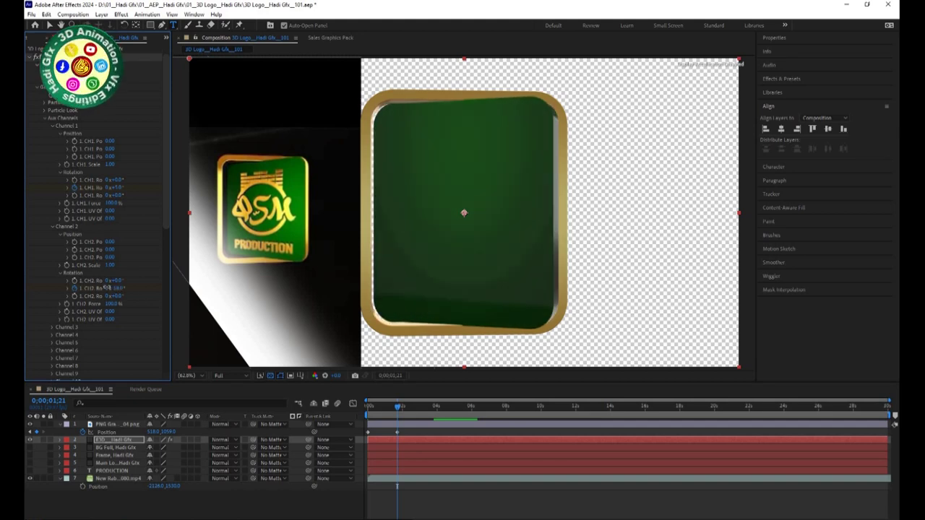
- Enter Channel 2 rotation as 20° and type a new Channel 1 rotation value
click(118, 288)
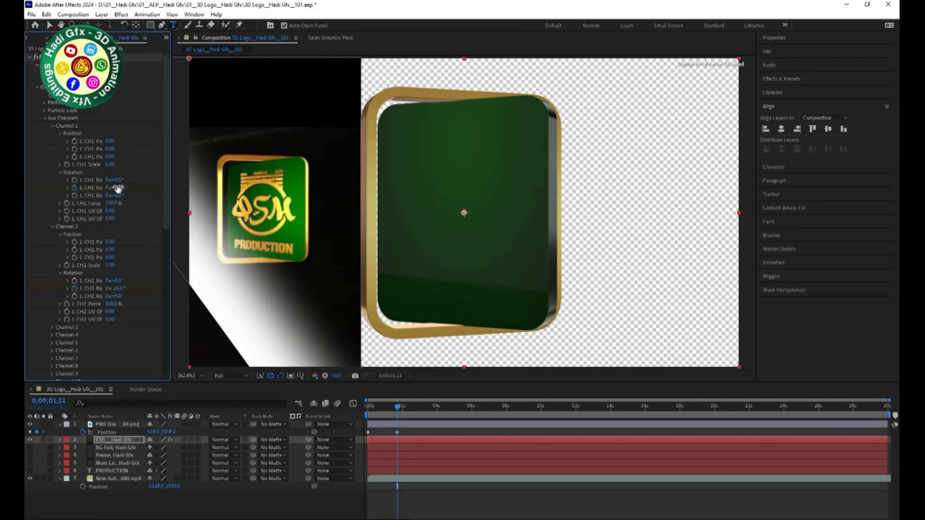
click(116, 289)
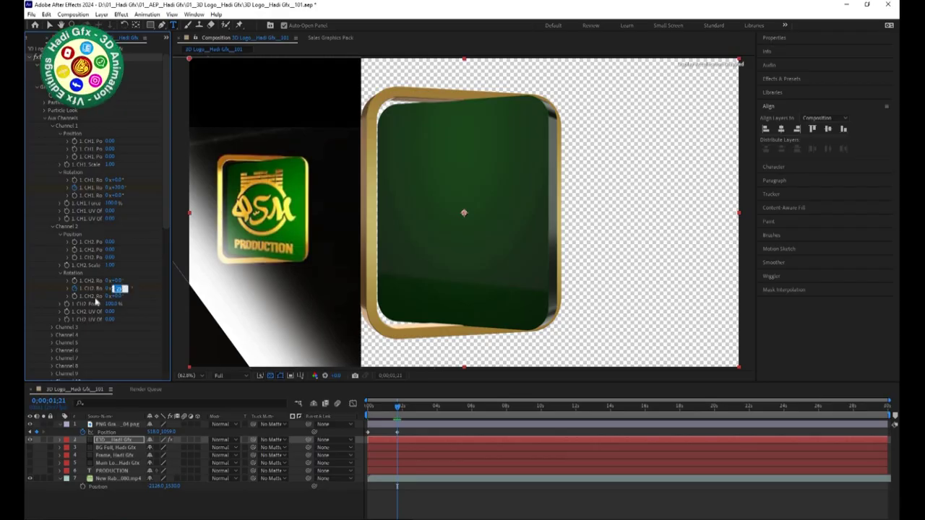
key(Return)
click(118, 188)
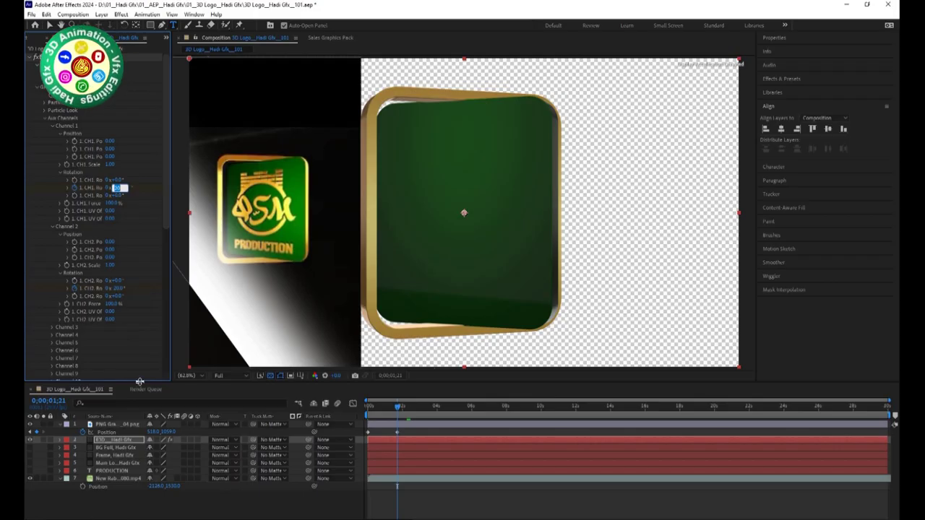
text(35)
key(Return)
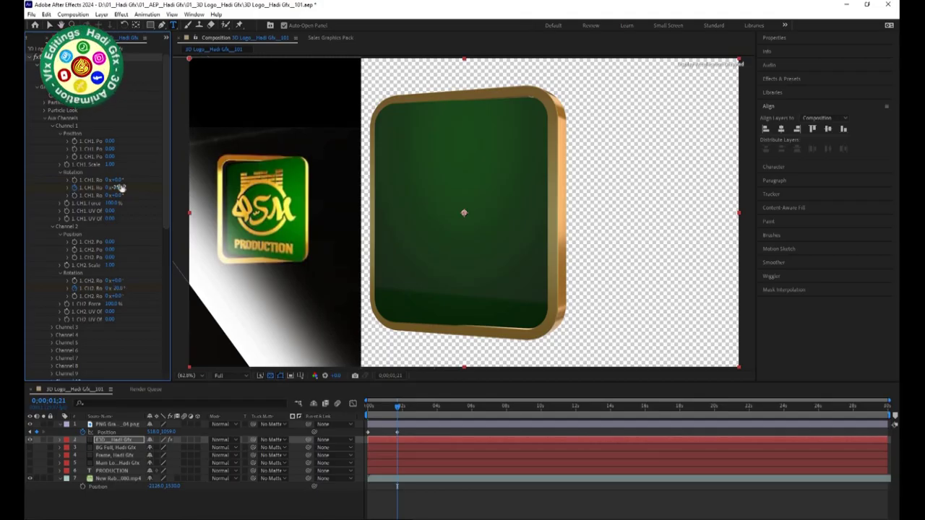
- Change Channel 2 to -20° and Channel 1 to 35°, then settle Channel 1 at 30°
click(119, 288)
key(Return)
click(118, 188)
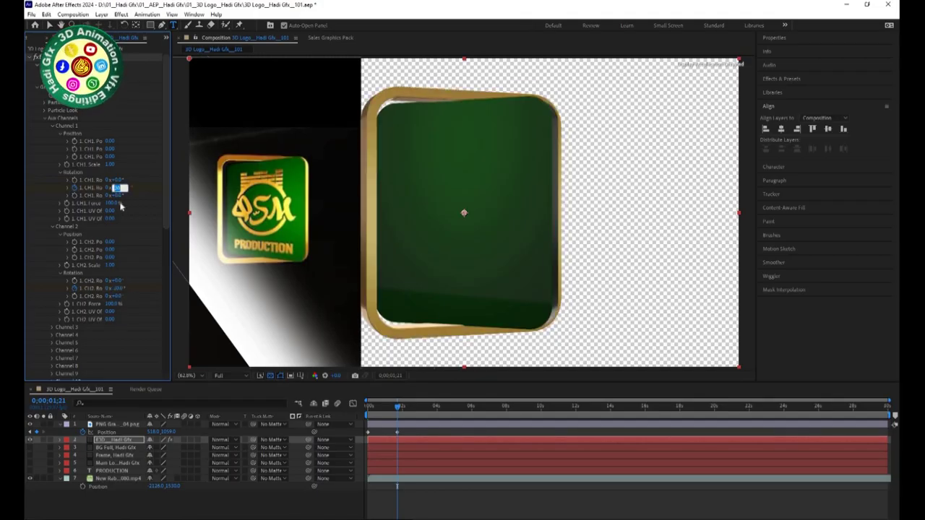
key(Return)
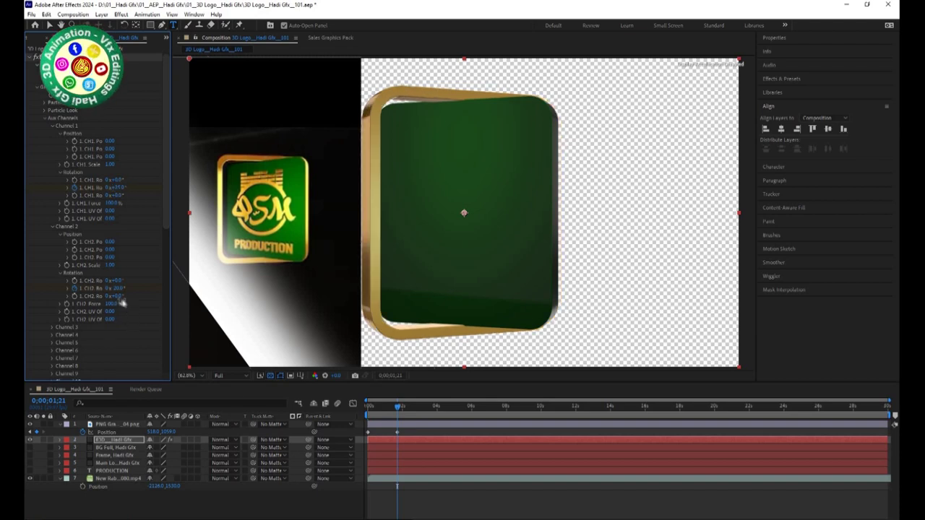
click(117, 289)
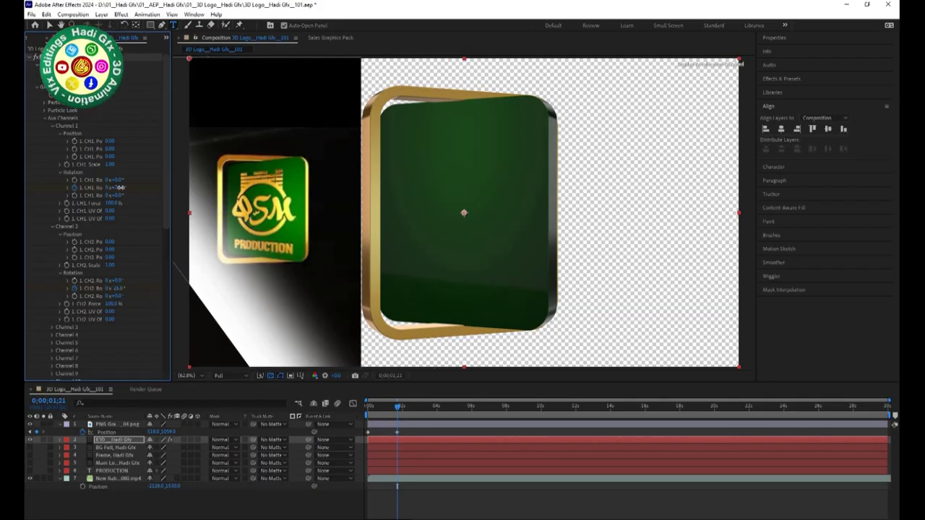
drag(115, 188, 118, 196)
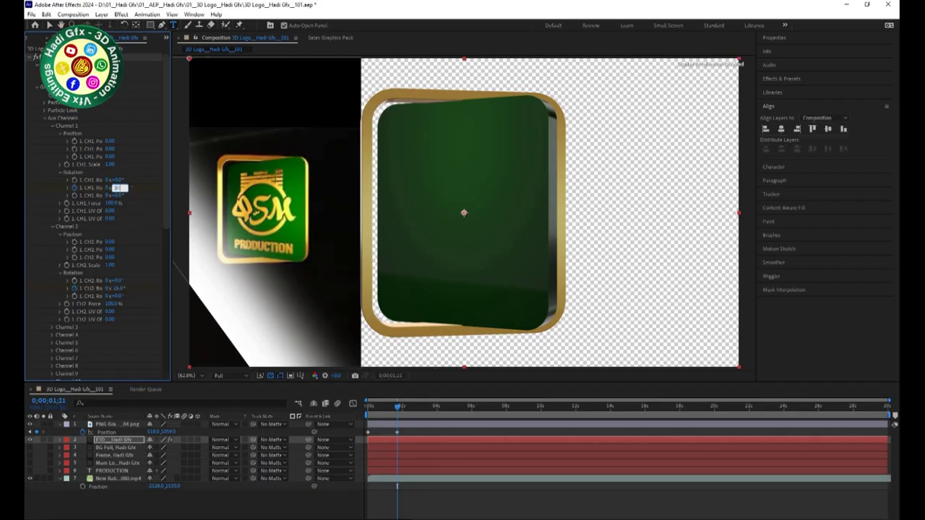
text(30)
key(Return)
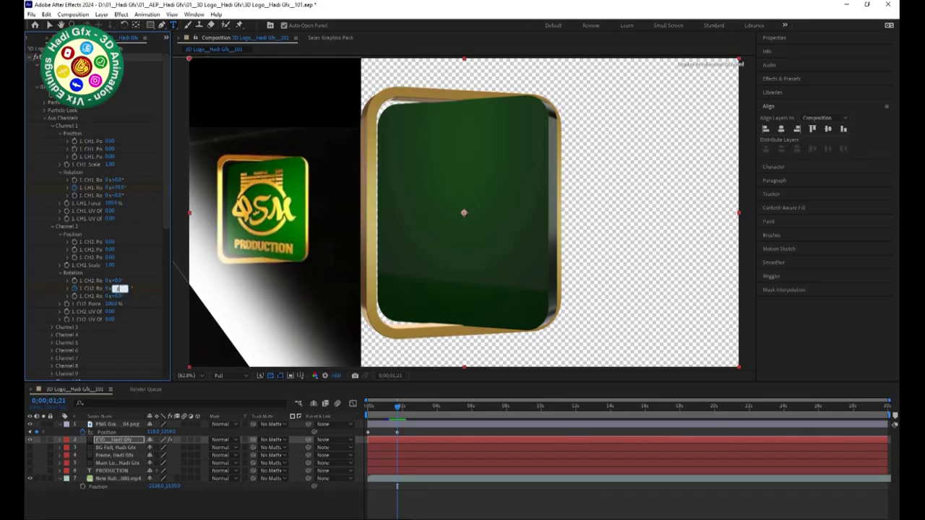
key(Return)
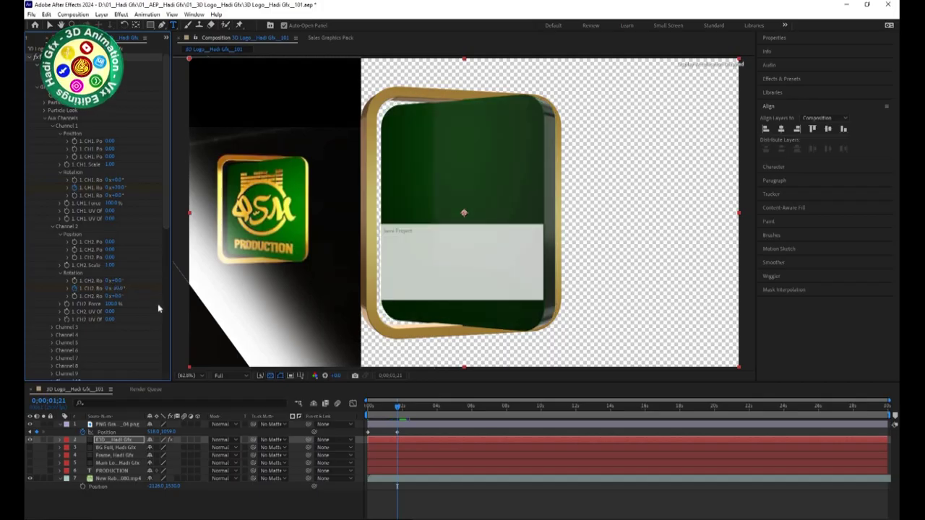
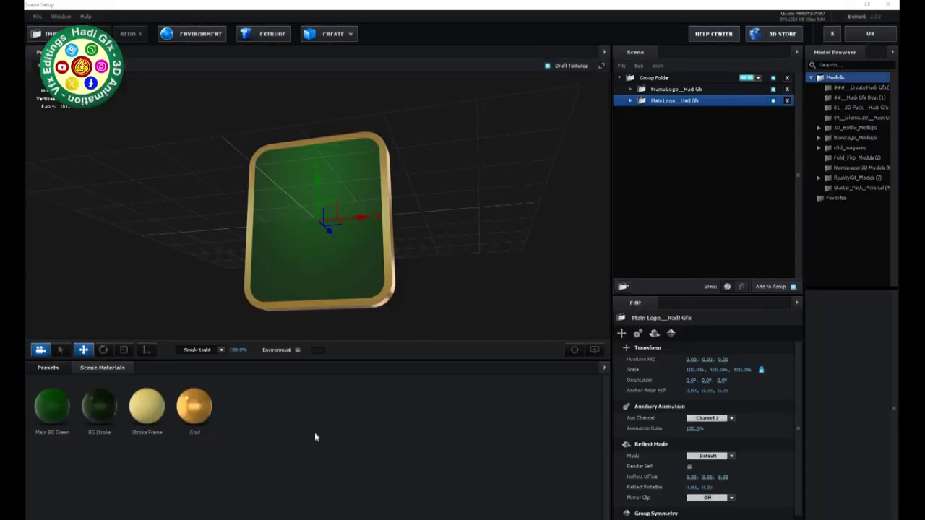
- Select the BG Stroke material, hide the frame model, and adjust its base colour
click(99, 406)
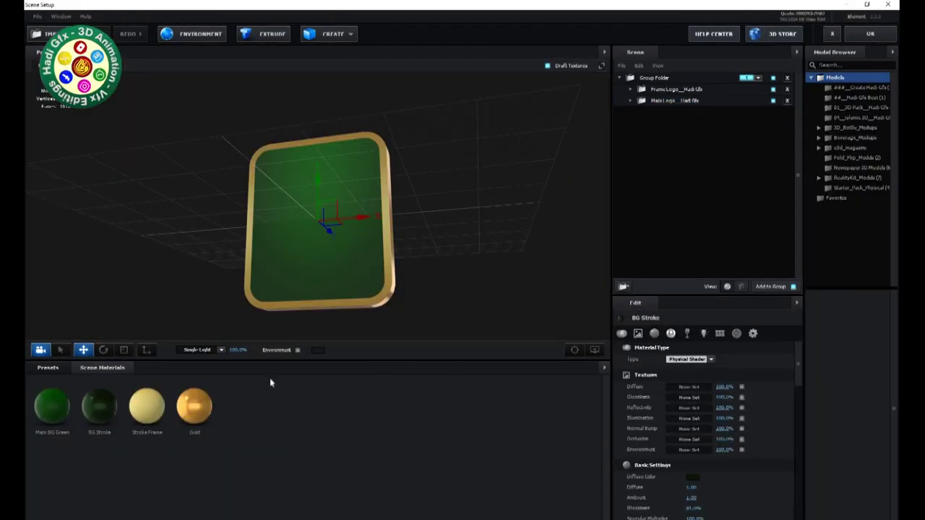
click(773, 88)
drag(485, 234, 549, 236)
scroll(700, 433, down, 3)
click(691, 387)
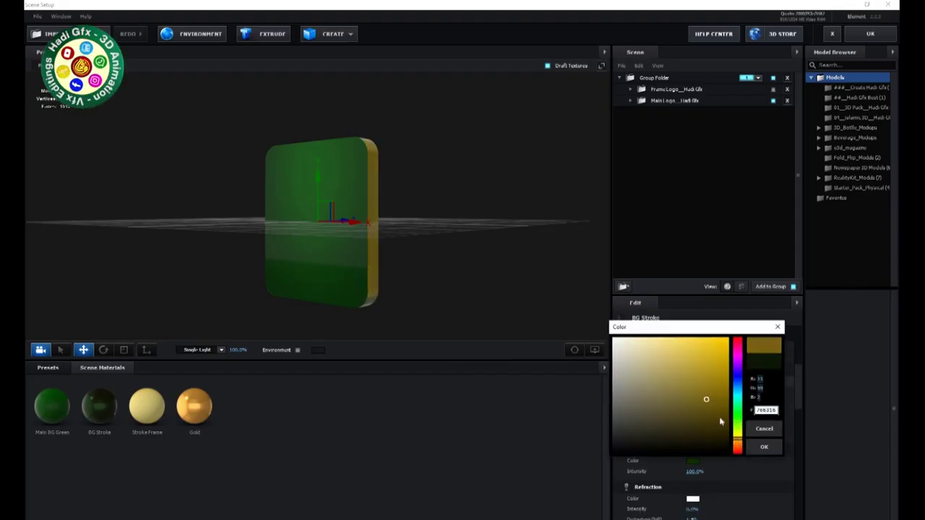
click(762, 447)
- Set BG Stroke's reflectivity and diffuse colours to gold and apply the scene
click(692, 461)
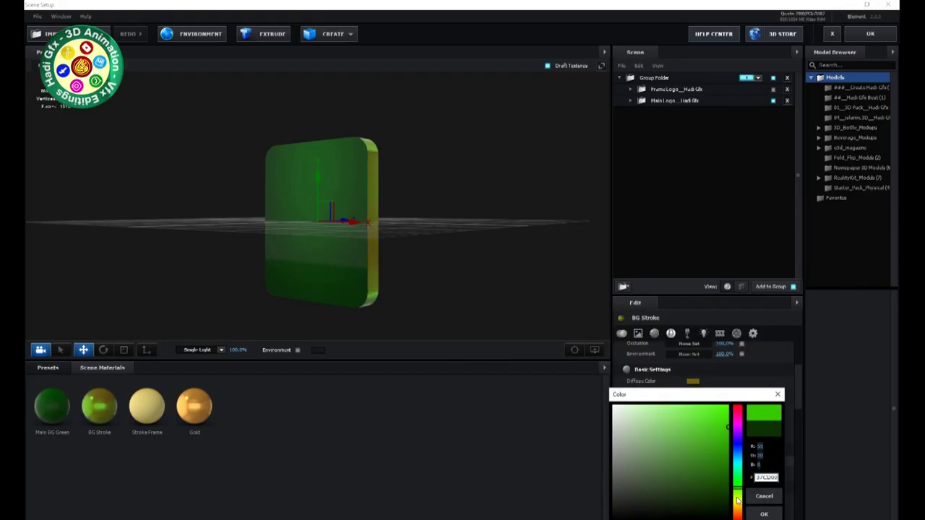
drag(739, 512, 738, 506)
click(764, 514)
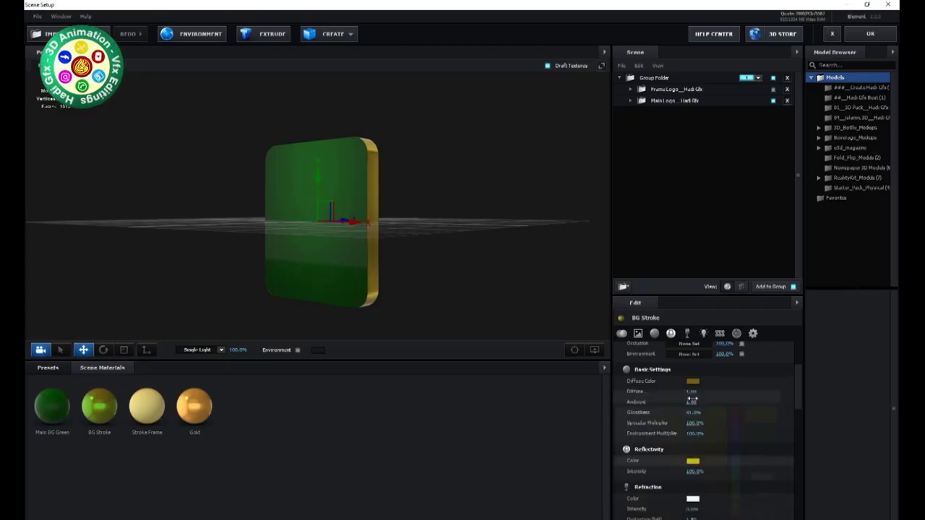
click(692, 381)
drag(713, 354, 715, 343)
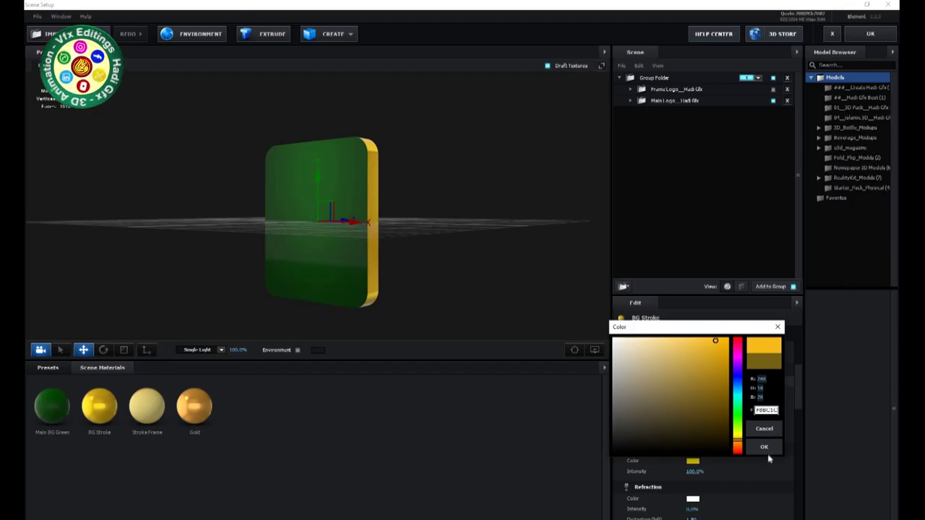
click(766, 448)
click(855, 38)
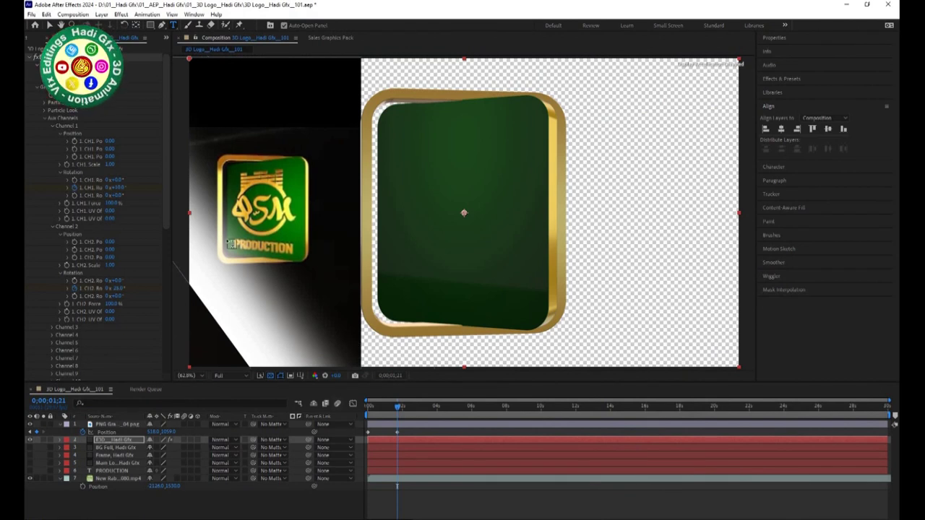
- Try Channel 1 rotation values of 30° and then 10°
drag(119, 187, 129, 188)
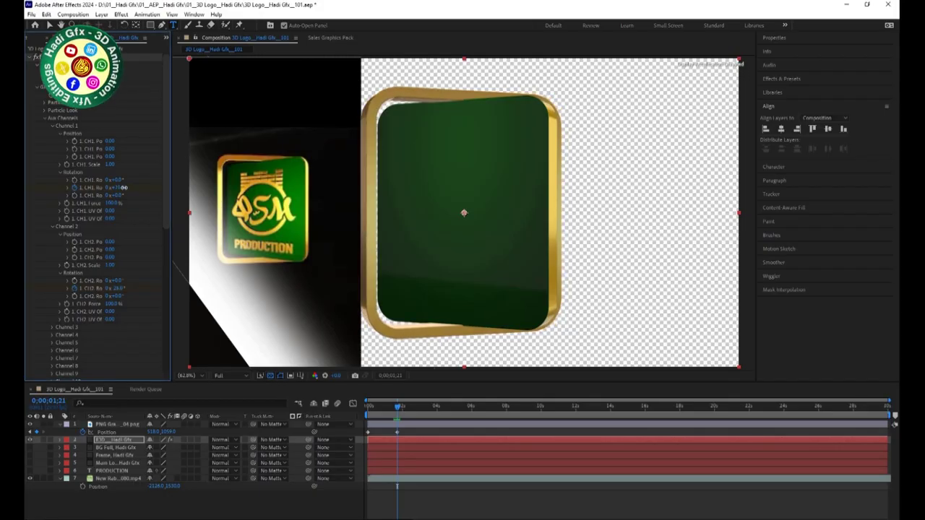
click(118, 188)
key(Return)
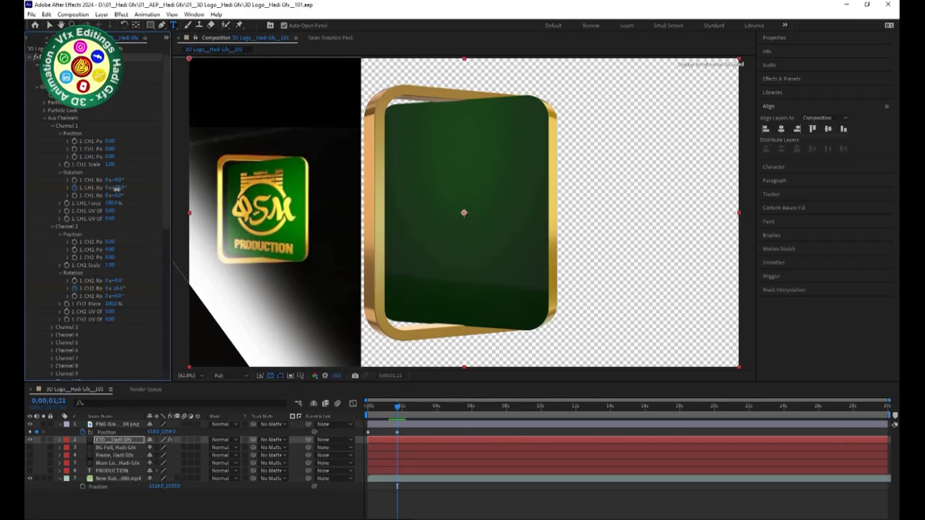
drag(116, 188, 114, 189)
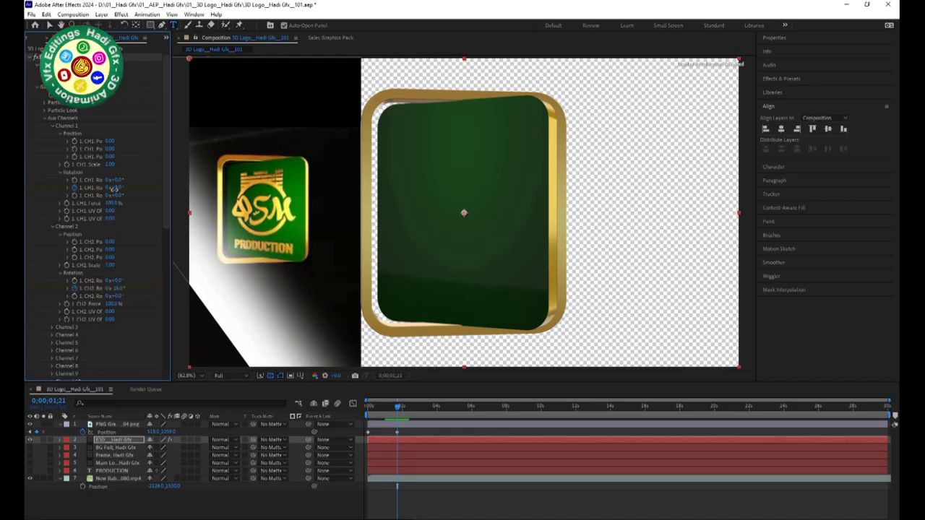
click(116, 188)
text(10)
key(Return)
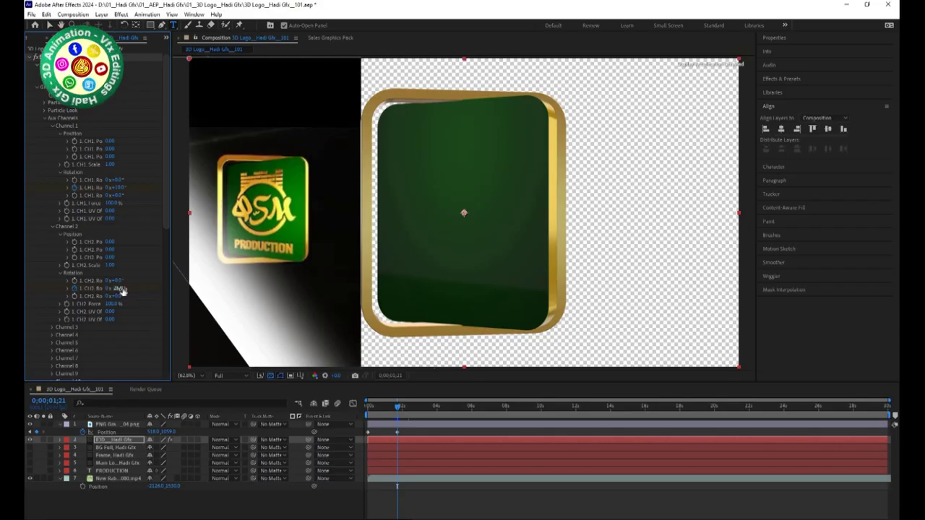
- Nudge Channel 2 rotation, settle Channel 1 rotation at 35°, and return to frame 0
drag(119, 288, 128, 287)
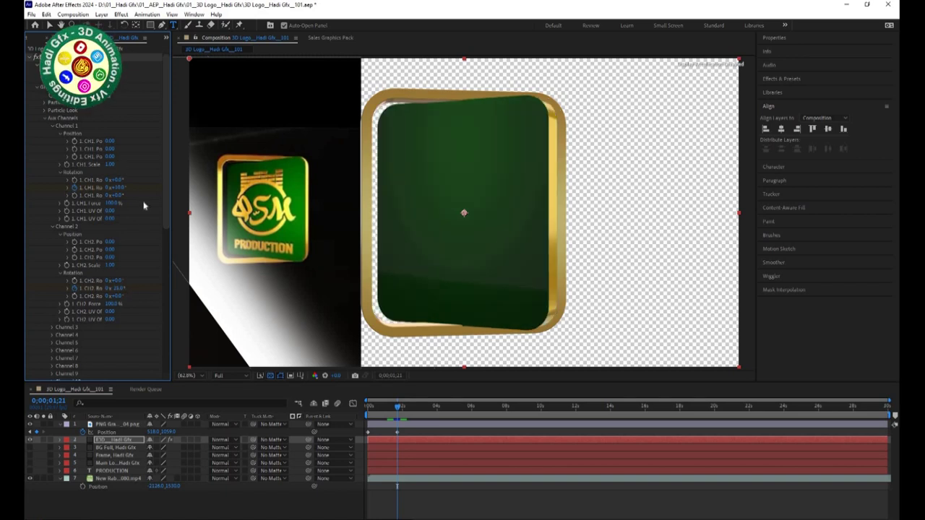
drag(122, 188, 126, 192)
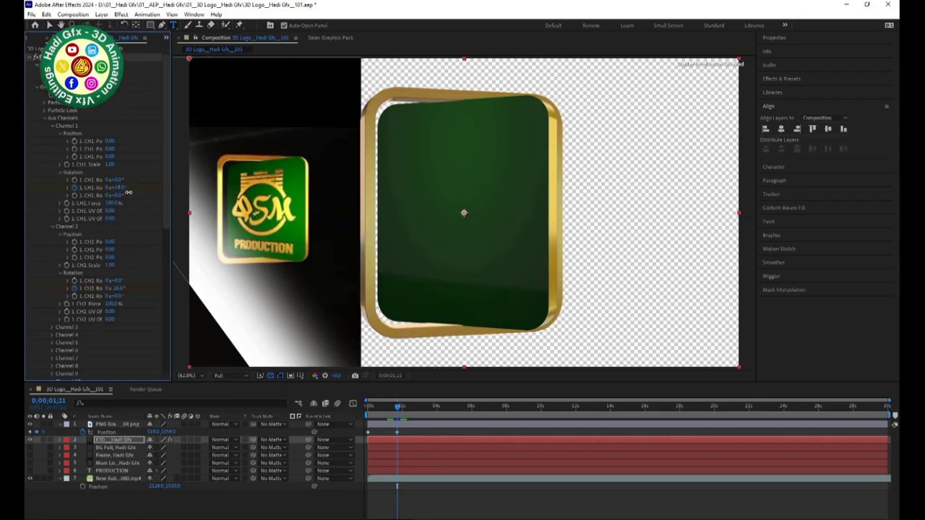
drag(128, 192, 130, 193)
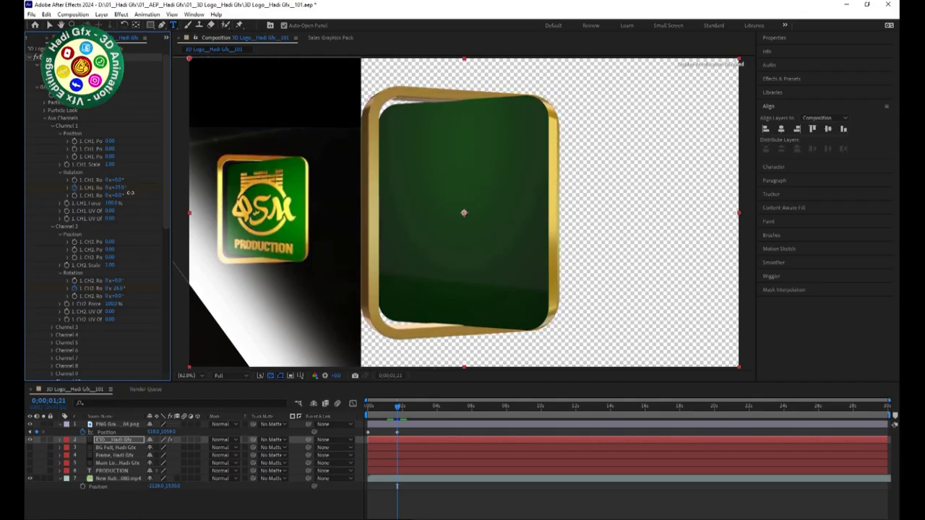
drag(132, 194, 134, 194)
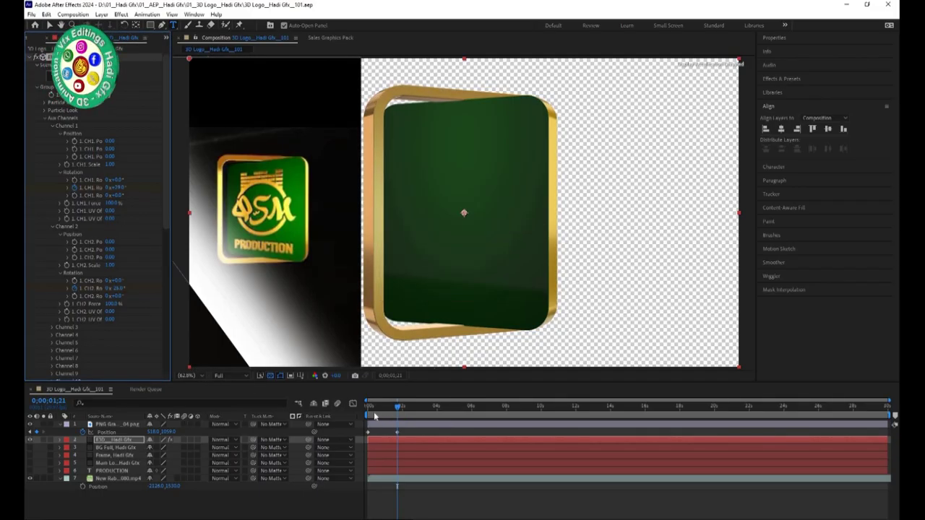
click(119, 187)
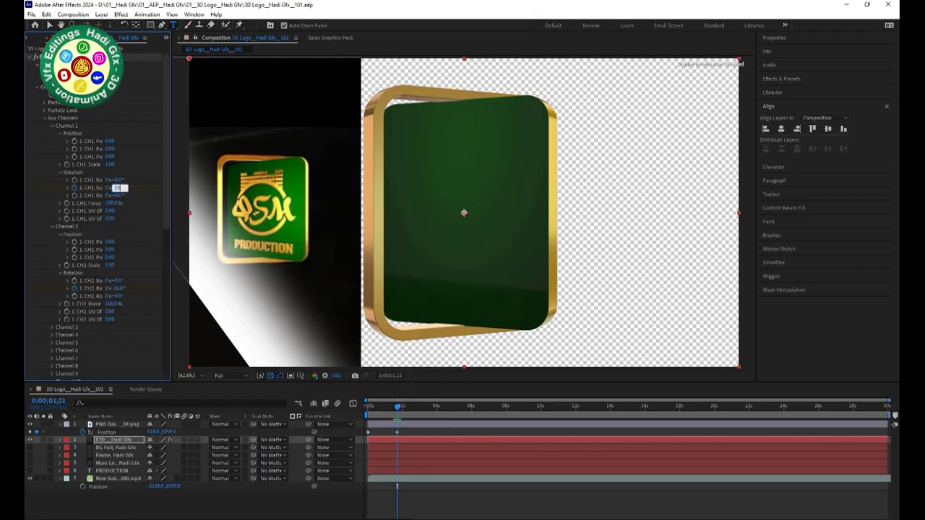
key(Return)
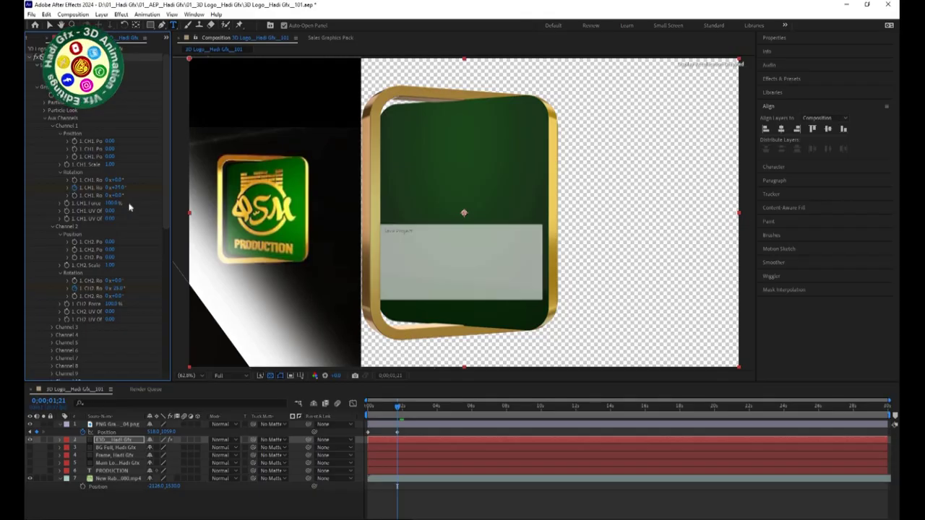
click(370, 406)
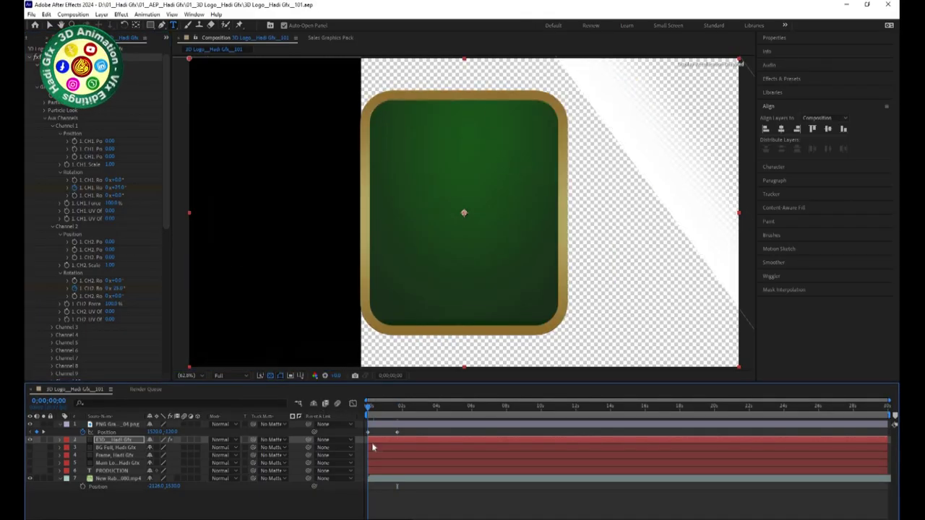
- Preview the animation and park the playhead at 0;00;02;28
key(space)
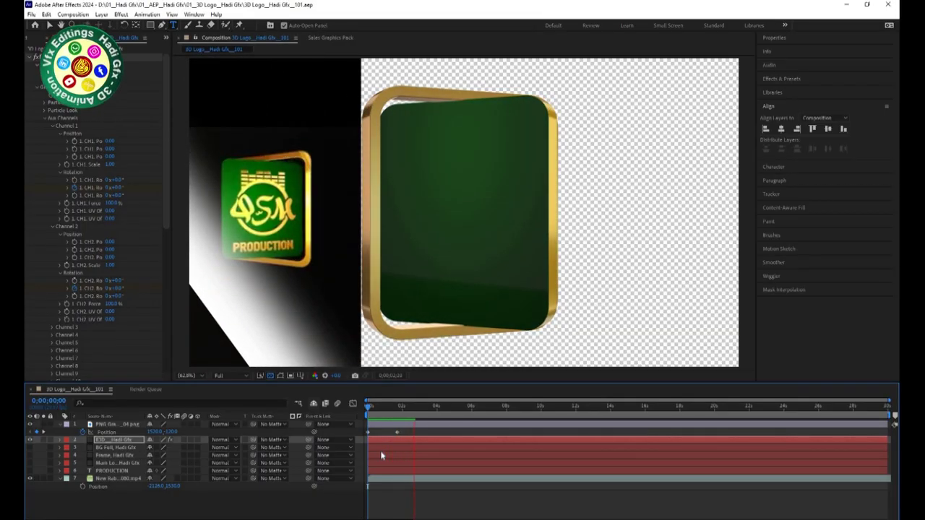
click(421, 408)
drag(421, 409, 420, 409)
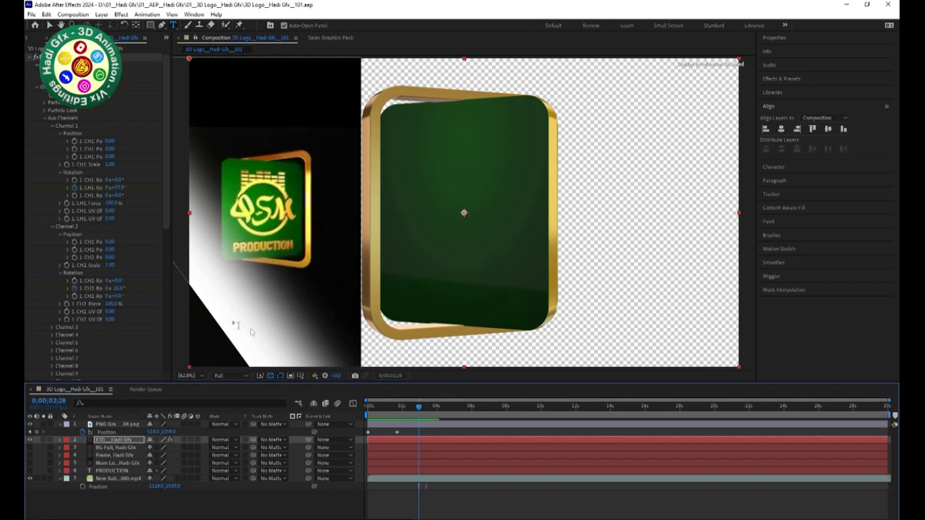
- Key Channel 1 and Channel 2 rotations near 30° there and reveal the keyframes with U
drag(114, 187, 94, 187)
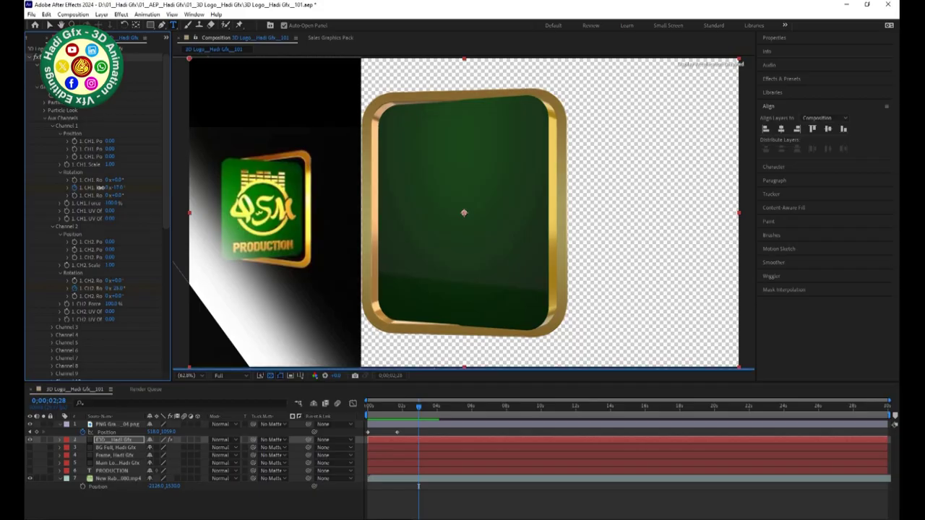
click(117, 188)
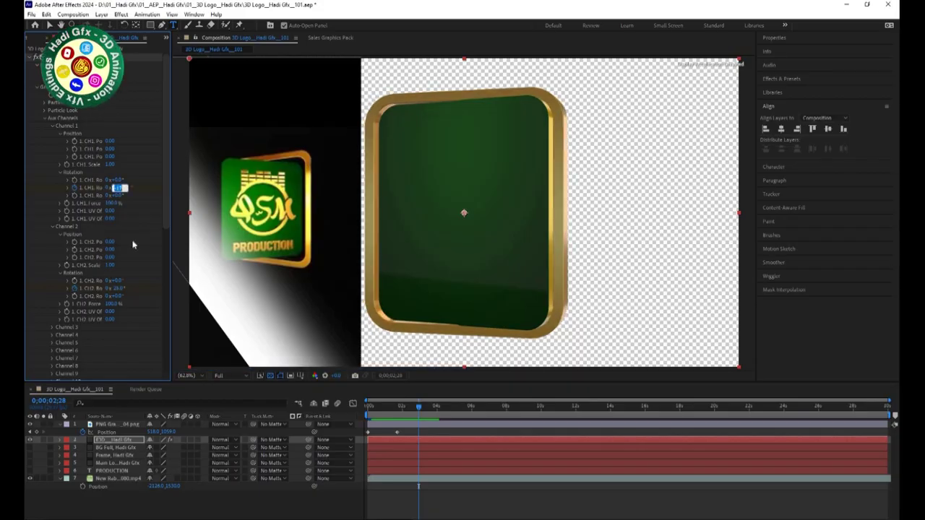
key(Return)
click(118, 288)
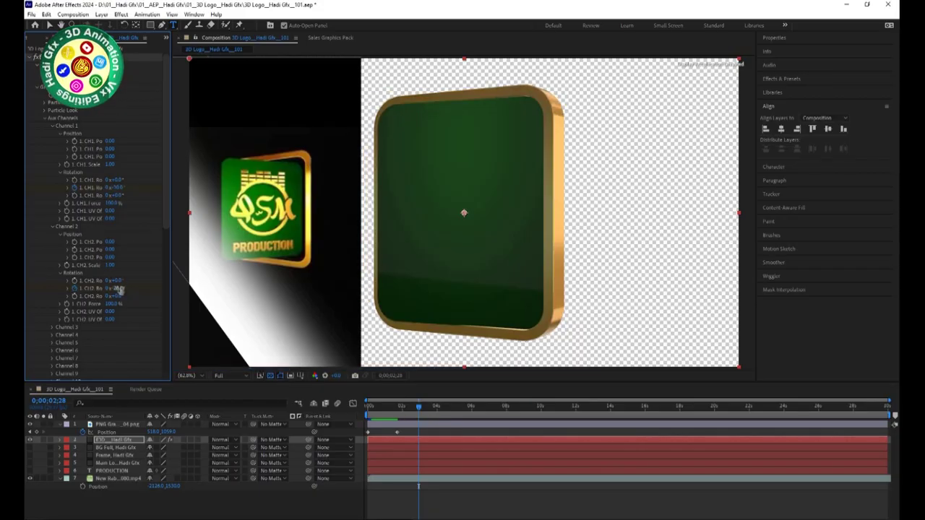
text(30)
key(Return)
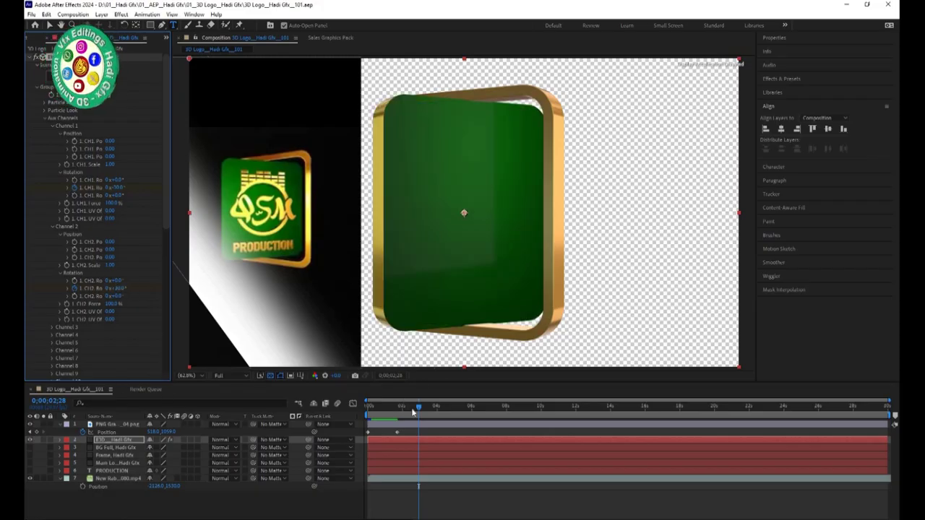
key(u)
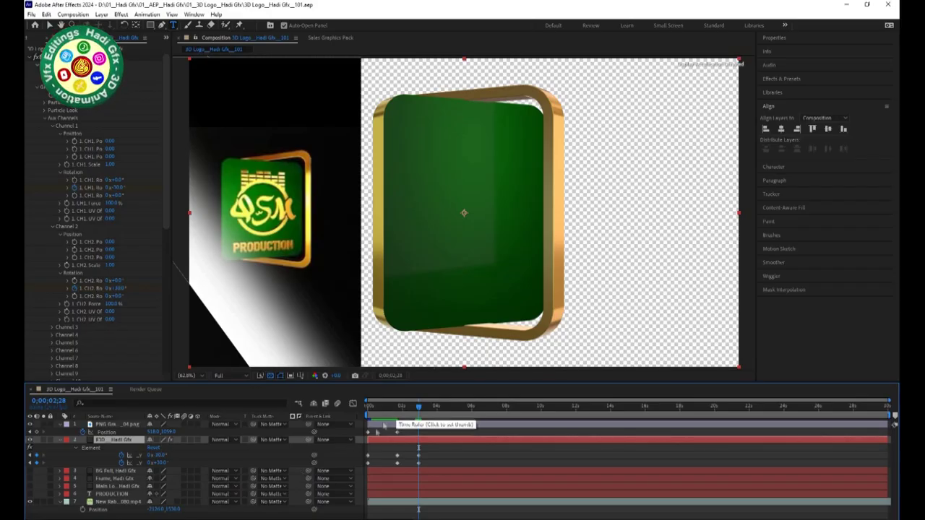
- Keyframe the light streak sliding right, limited to the logo's pixels, then collapse its properties
click(370, 434)
click(366, 434)
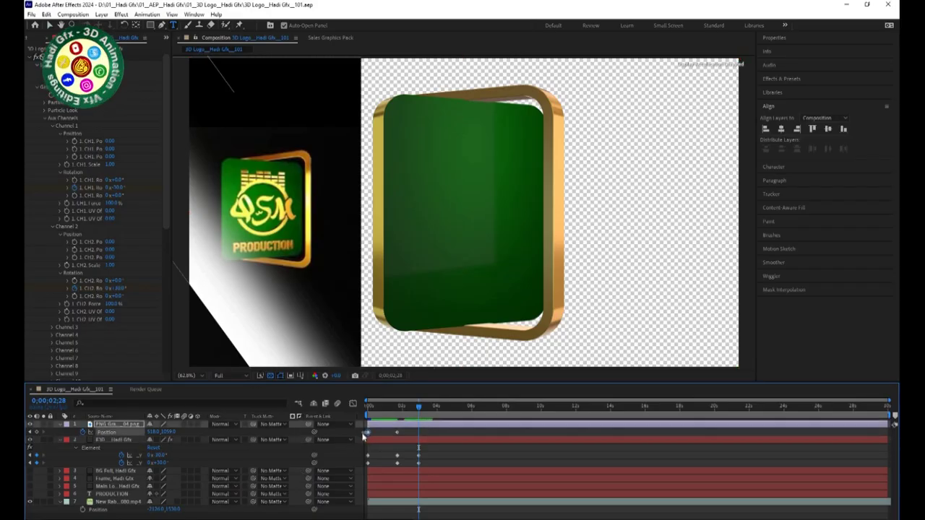
drag(162, 432, 275, 436)
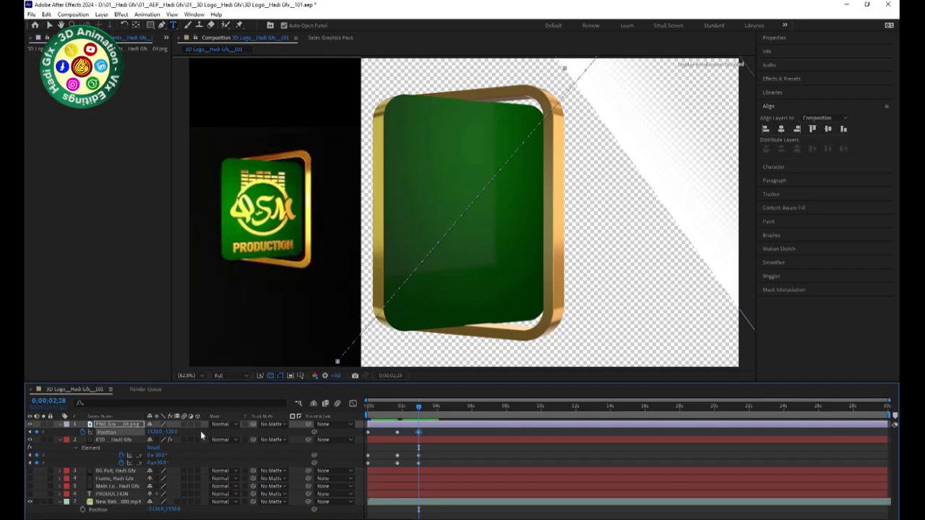
click(244, 424)
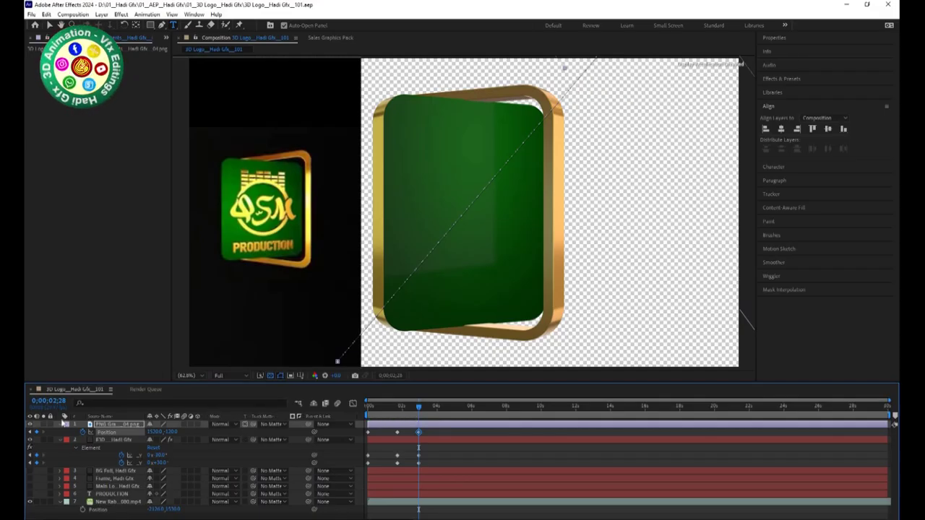
click(61, 425)
- Preview the logo animation from the start, checking around 2;17, then move past four seconds
drag(383, 408, 346, 408)
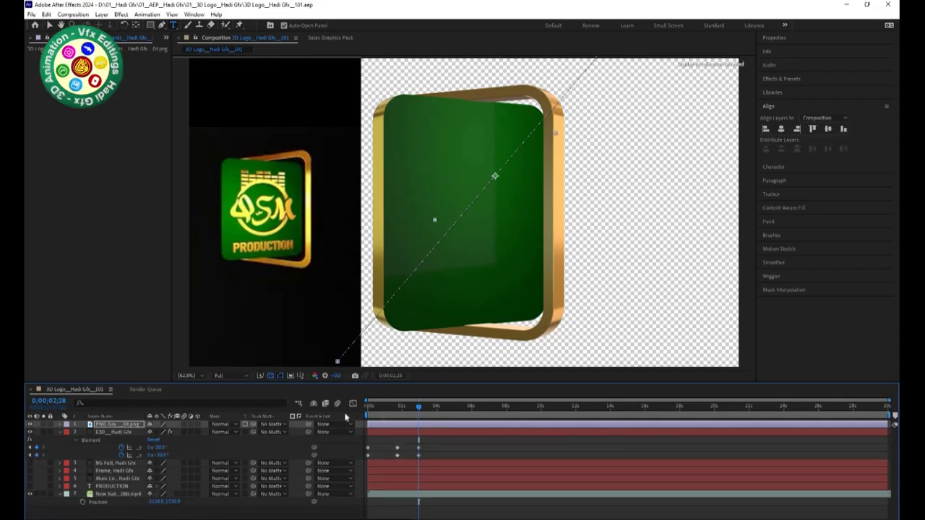
key(space)
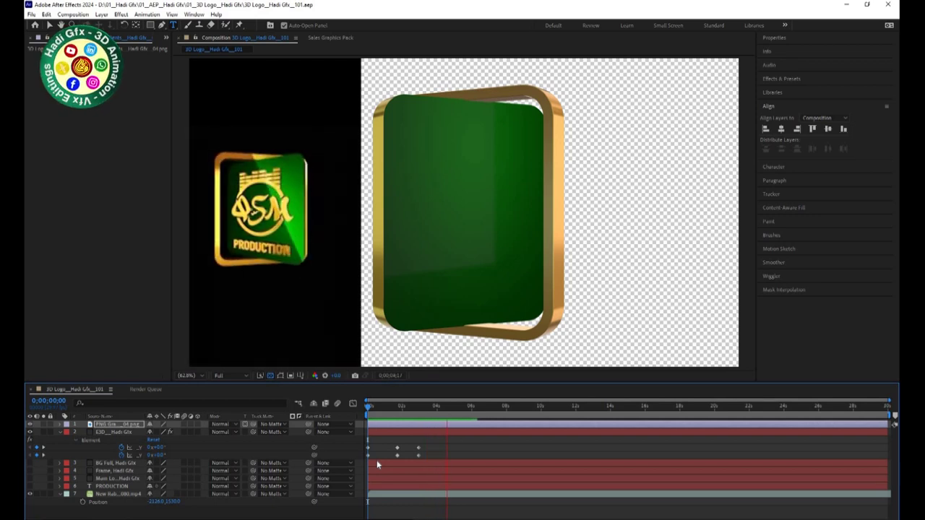
drag(455, 407, 419, 407)
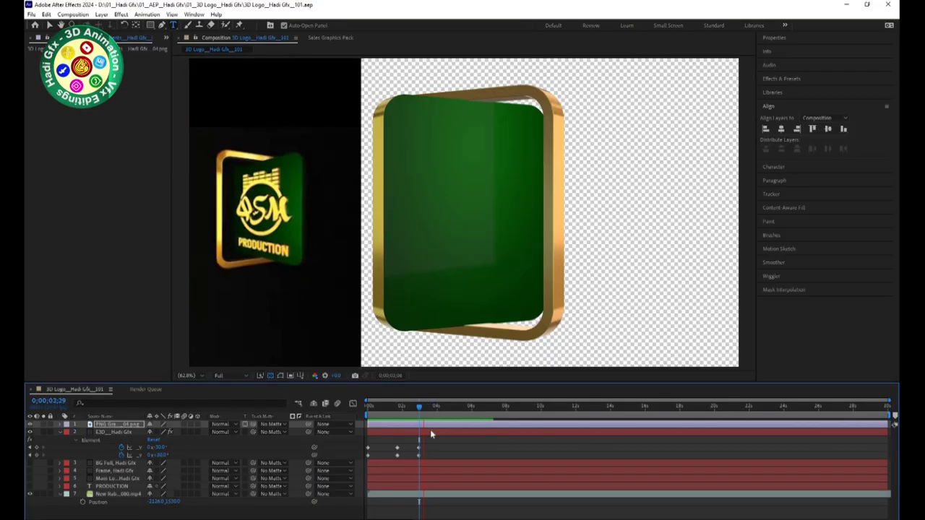
drag(419, 406, 396, 409)
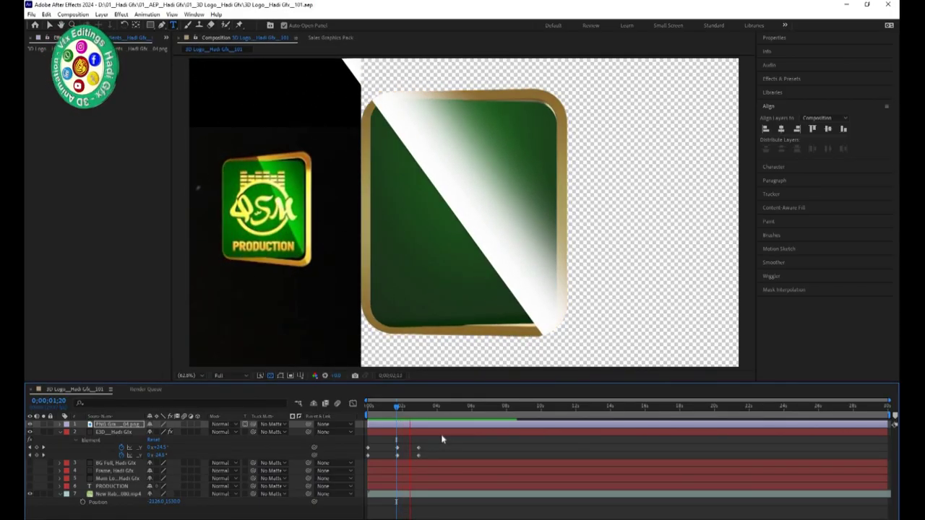
key(space)
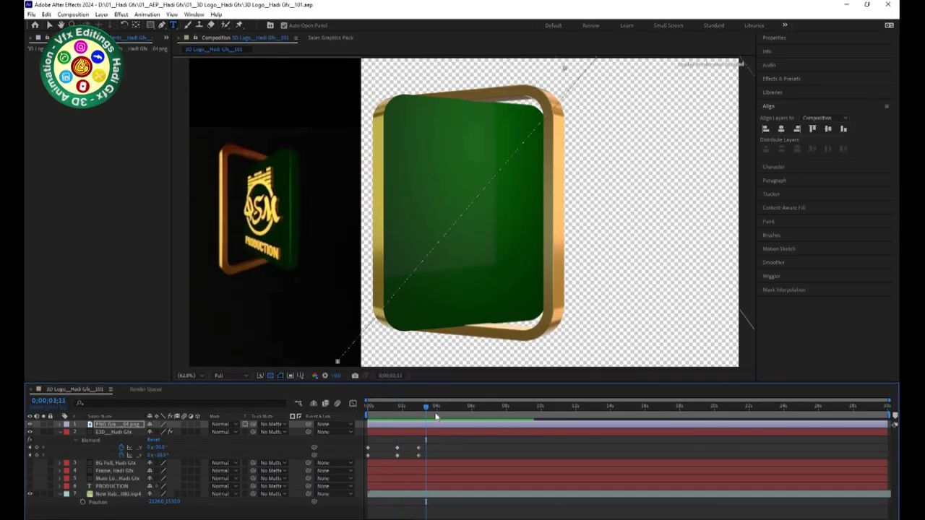
drag(433, 413, 466, 411)
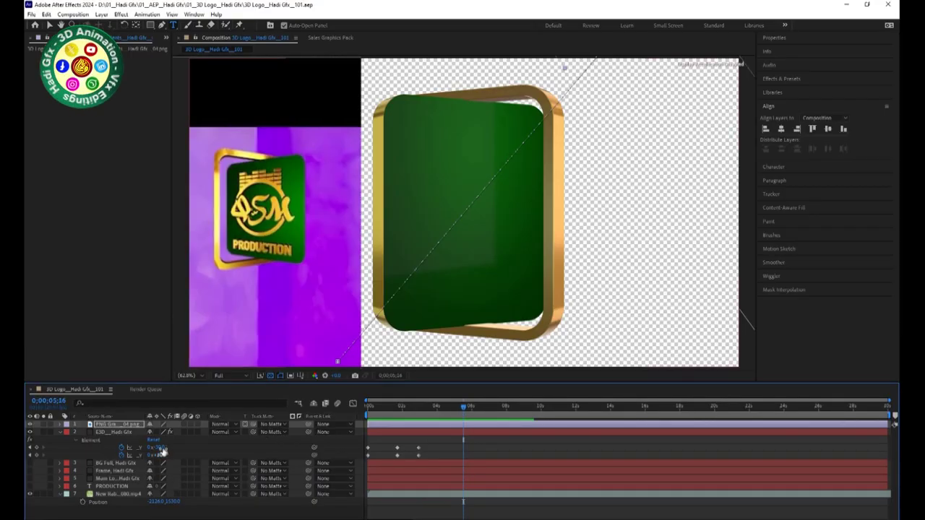
- Key the card's rotations at 0;00;05;16, entering 0 on one channel and 230° on the other
mouse_move(157, 447)
mouse_down()
mouse_move(140, 447)
mouse_move(160, 448)
mouse_up()
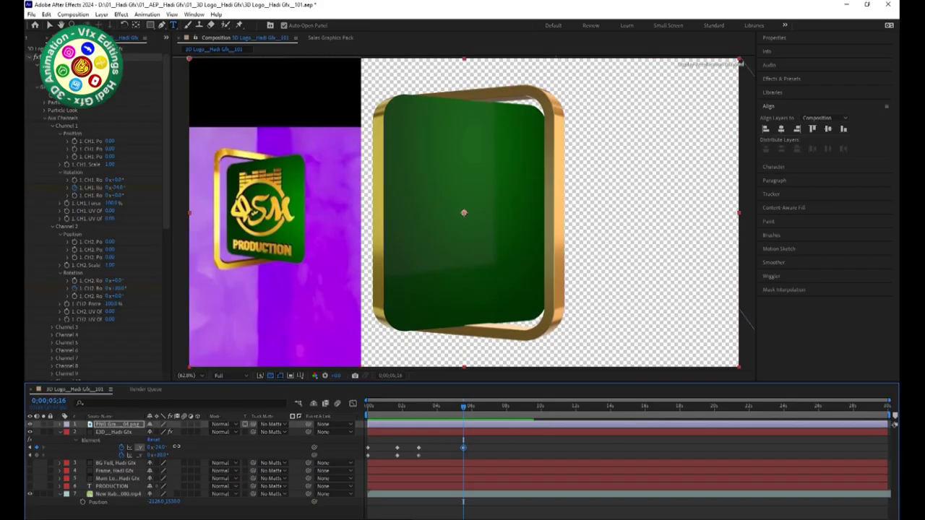
mouse_move(166, 447)
mouse_down()
mouse_move(163, 478)
mouse_move(140, 459)
mouse_move(116, 462)
mouse_move(159, 458)
mouse_move(127, 455)
mouse_up()
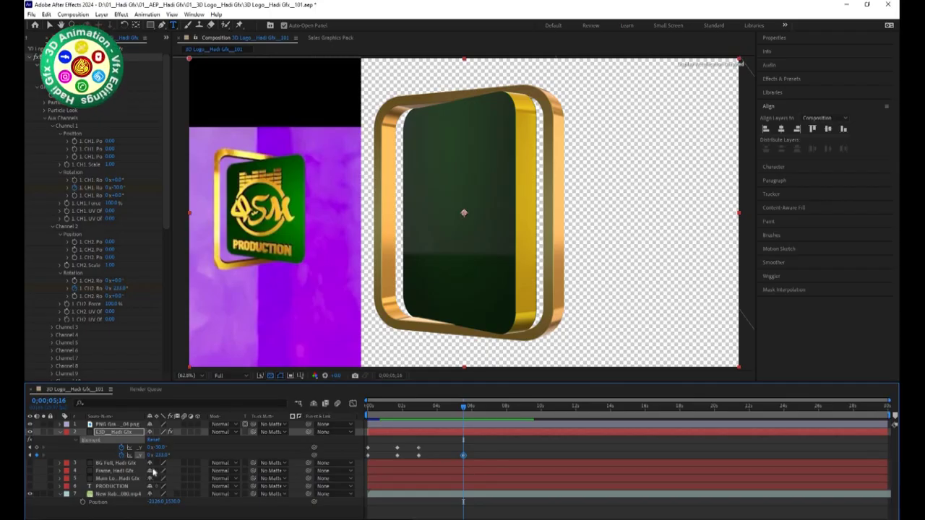
click(161, 455)
text(0)
key(Return)
click(159, 448)
text(30)
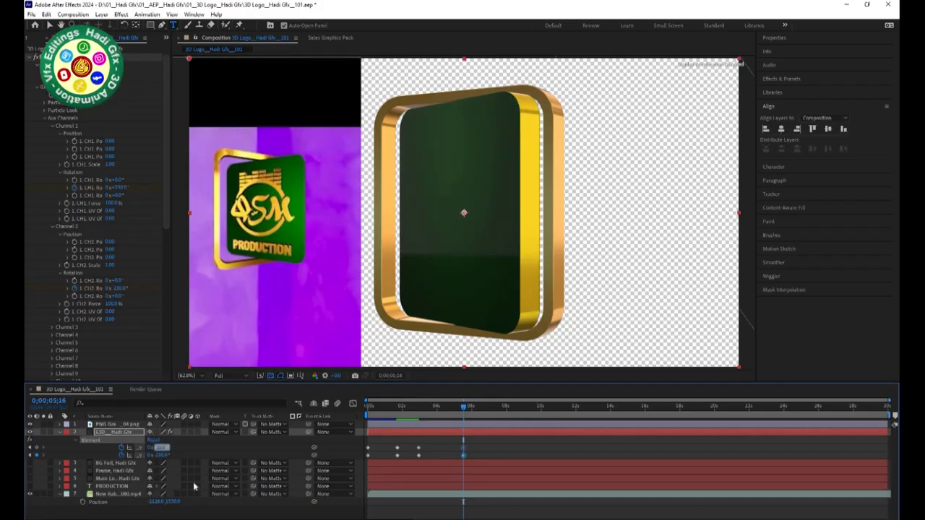
key(Return)
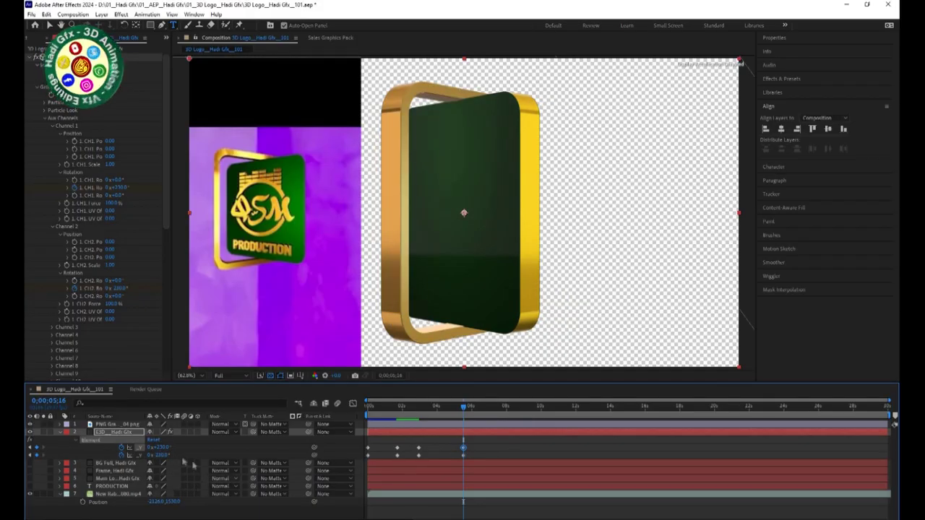
- Fine-tune the frame and card rotation angles at 5;16, then return to the start
drag(158, 446, 162, 450)
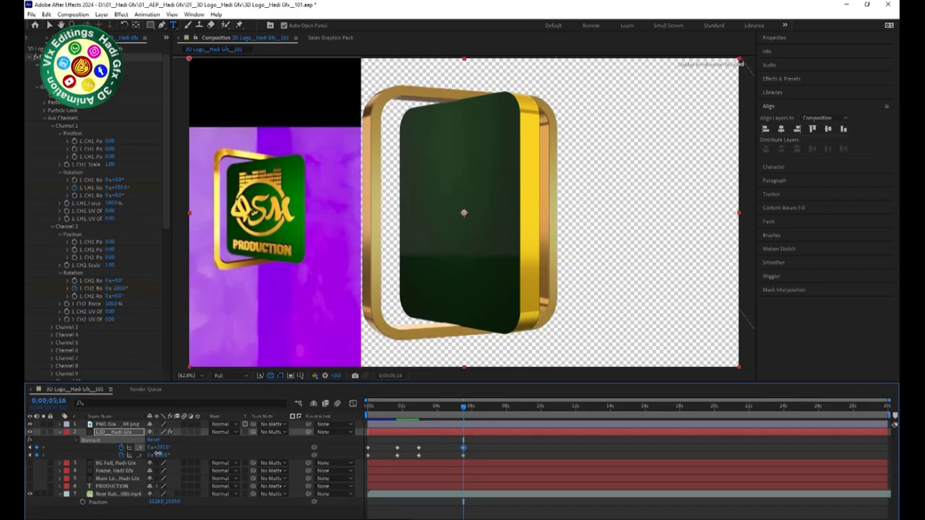
click(161, 448)
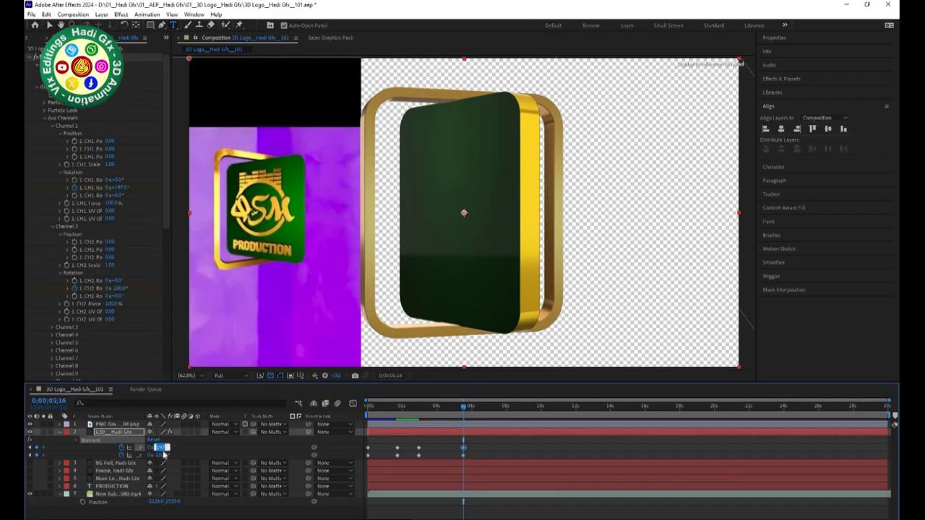
key(Tab)
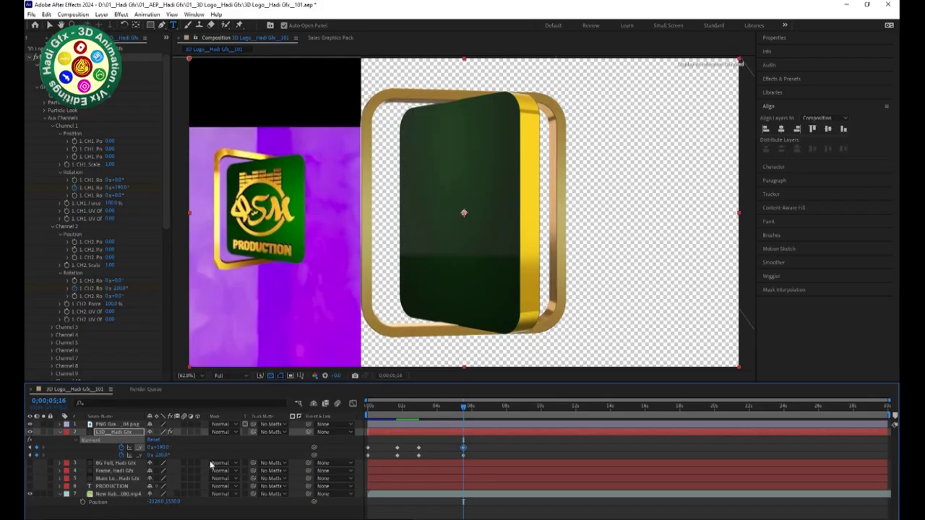
text(0)
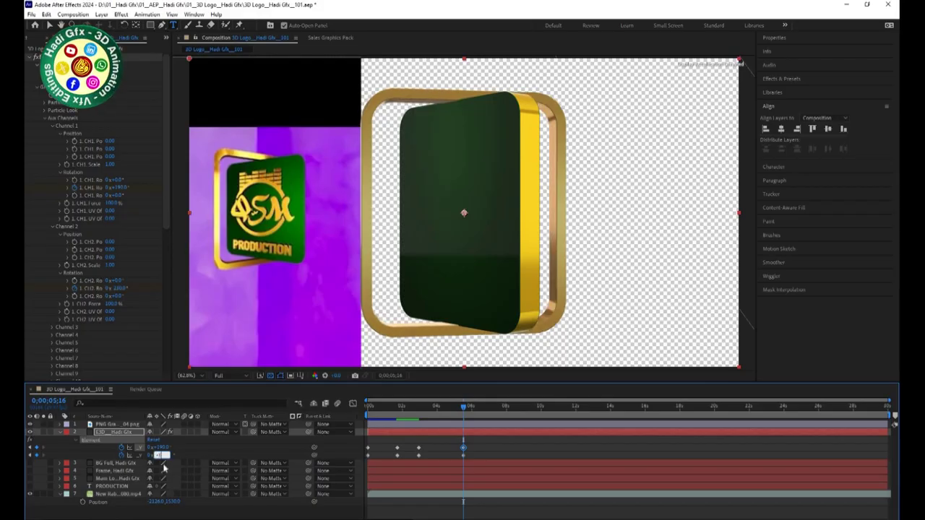
key(Return)
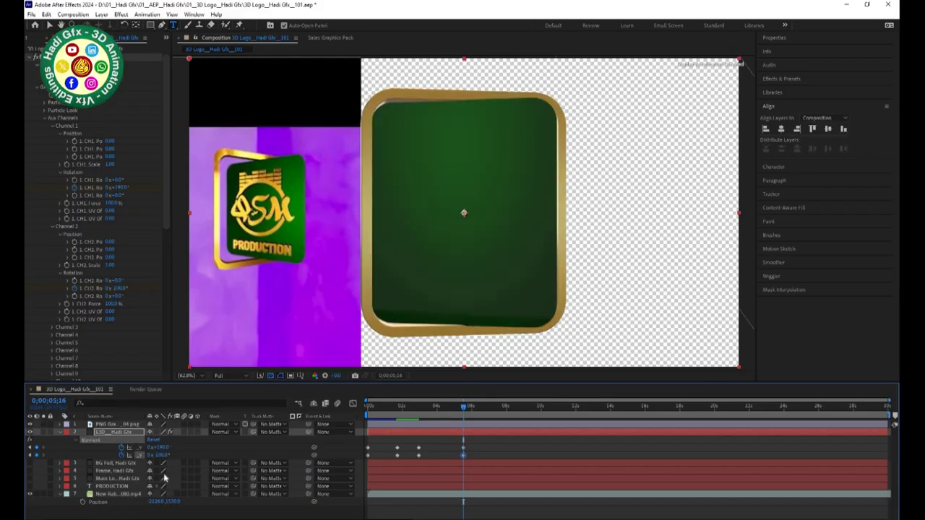
key(Return)
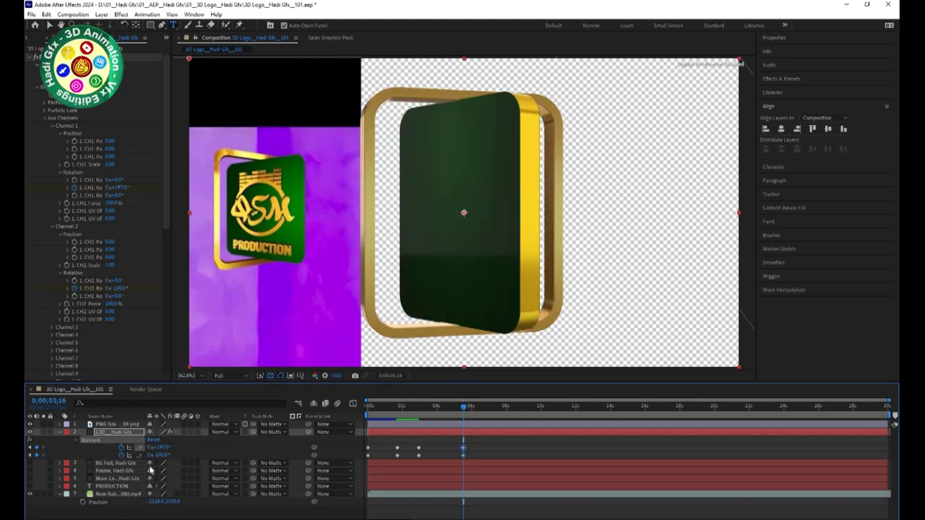
drag(163, 455, 171, 456)
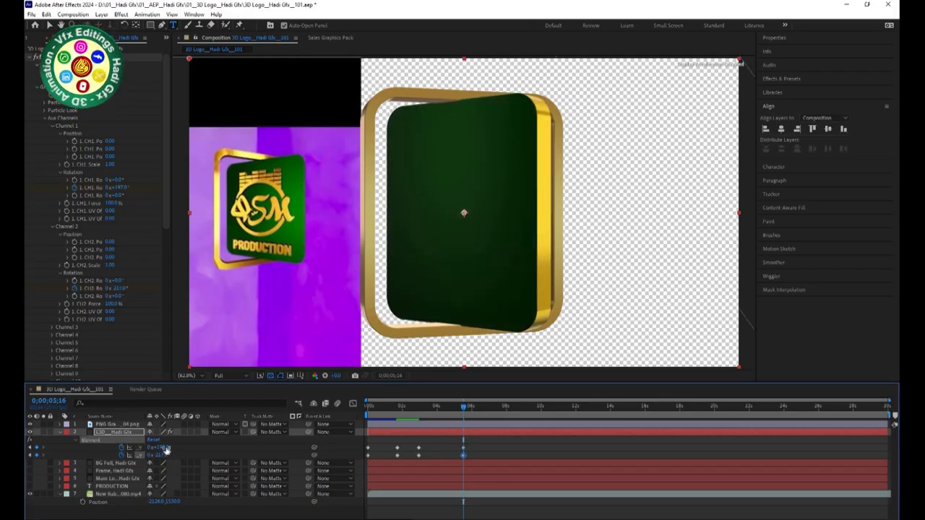
drag(163, 448, 171, 448)
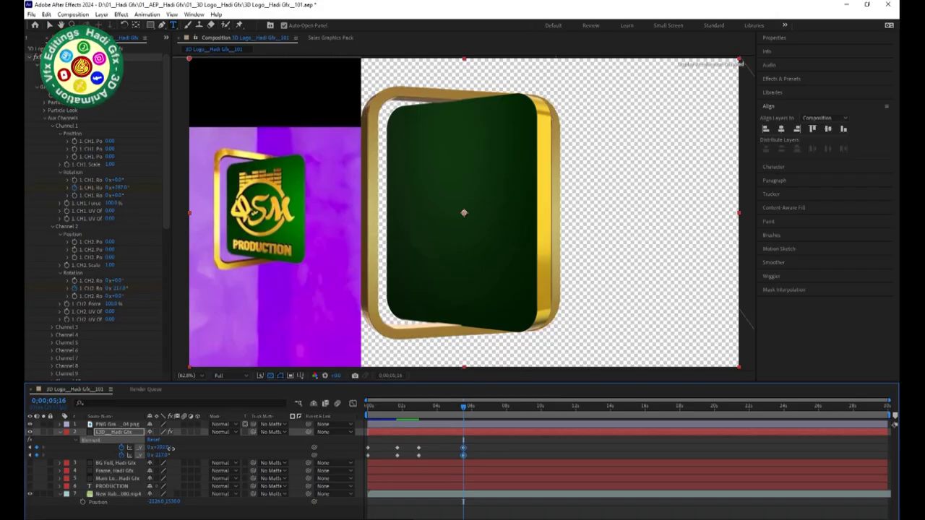
drag(170, 449, 179, 454)
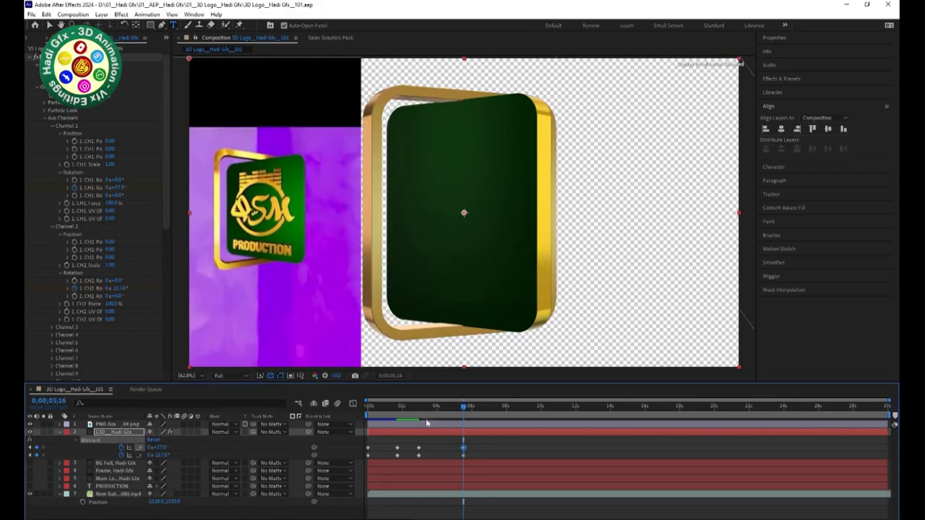
key(Home)
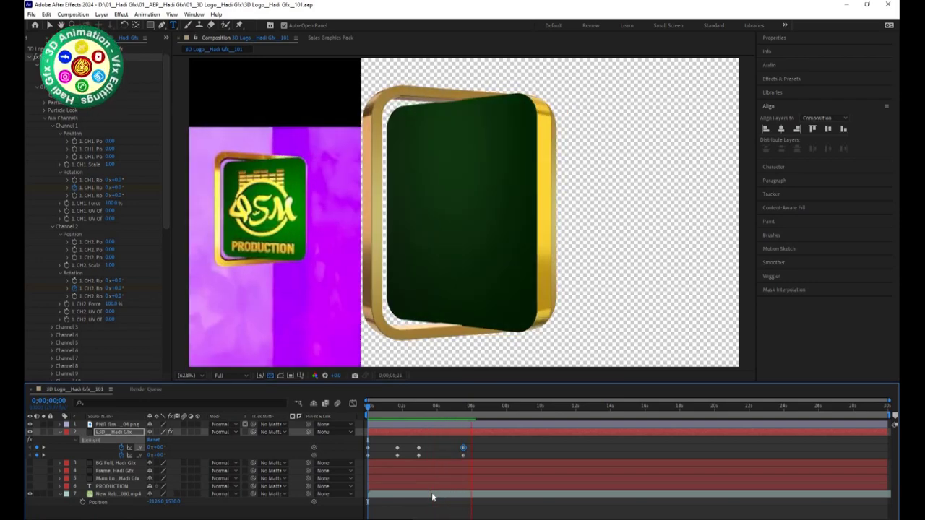
- Move to 0;00;08;11 and key new channel rotation values there
click(496, 430)
drag(494, 407, 512, 409)
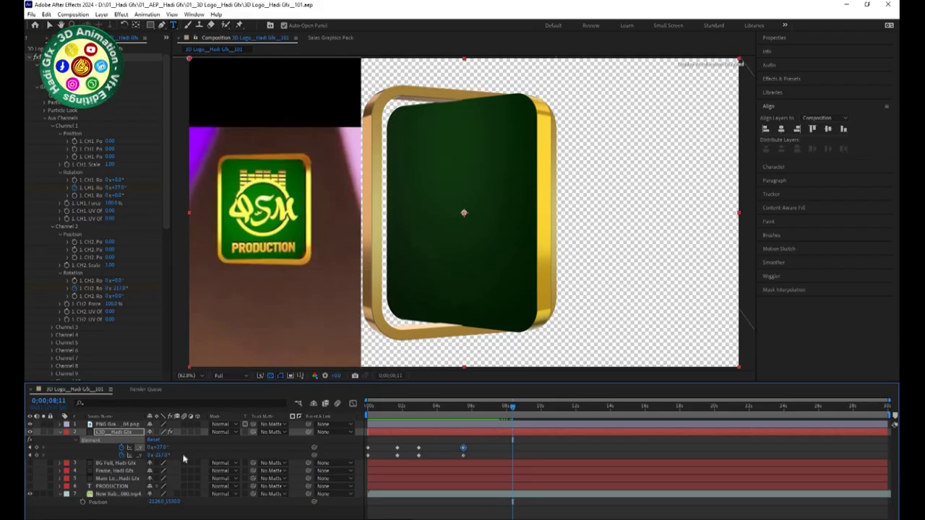
drag(163, 447, 152, 448)
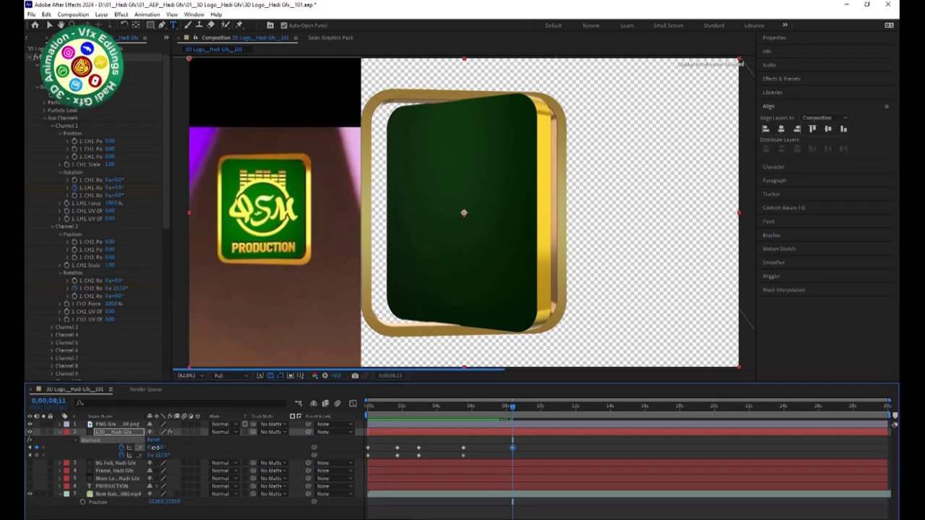
click(160, 447)
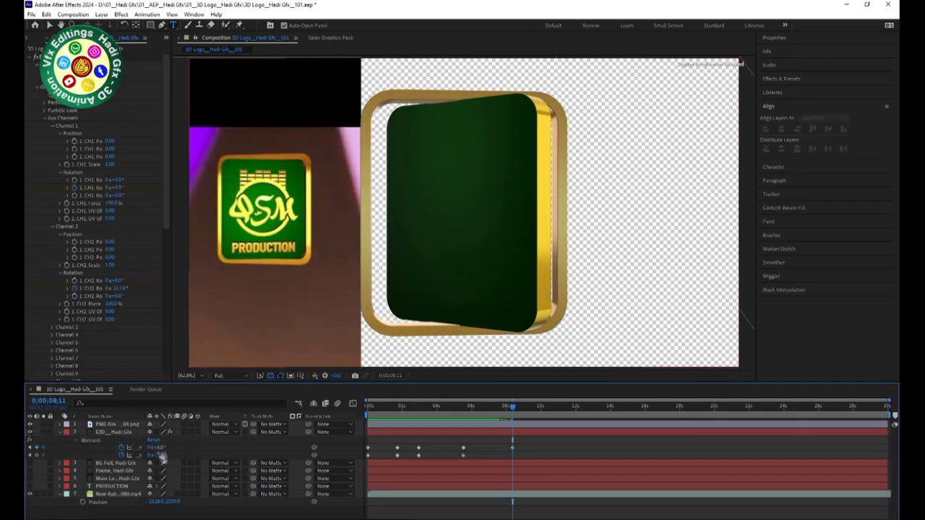
key(Return)
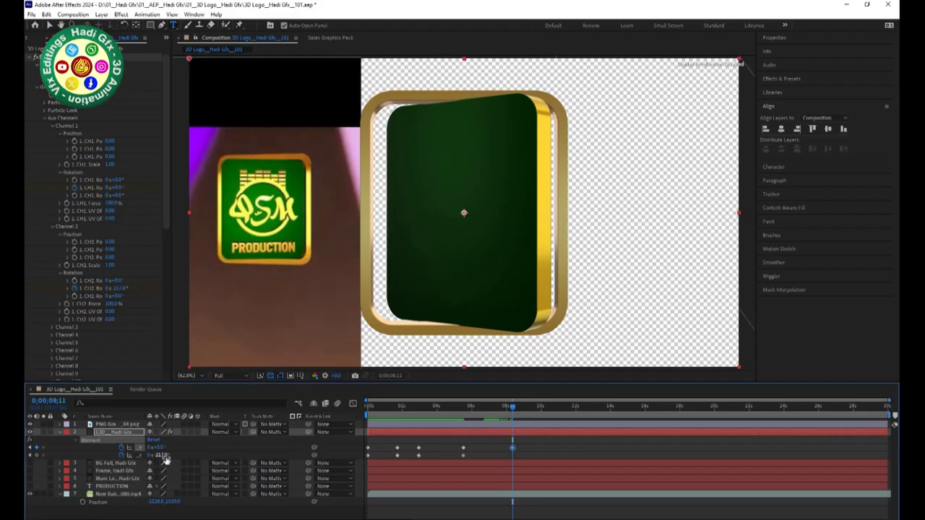
key(Return)
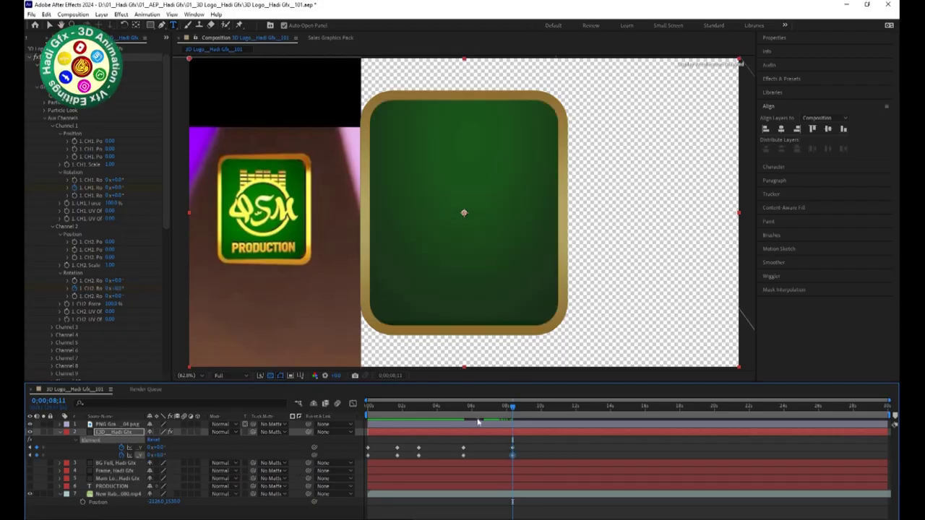
- Preview the turn from five seconds and select the two keyframes at 0;00;05;16
drag(472, 409, 462, 409)
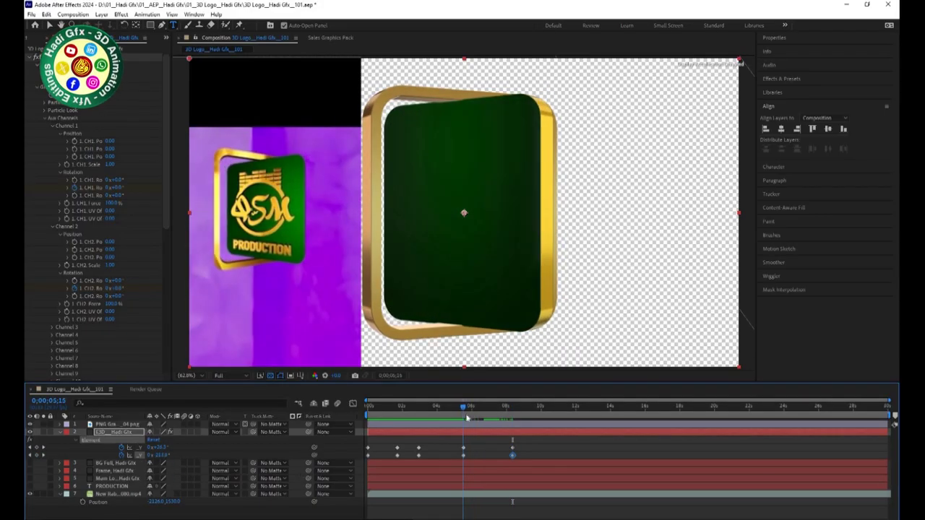
key(space)
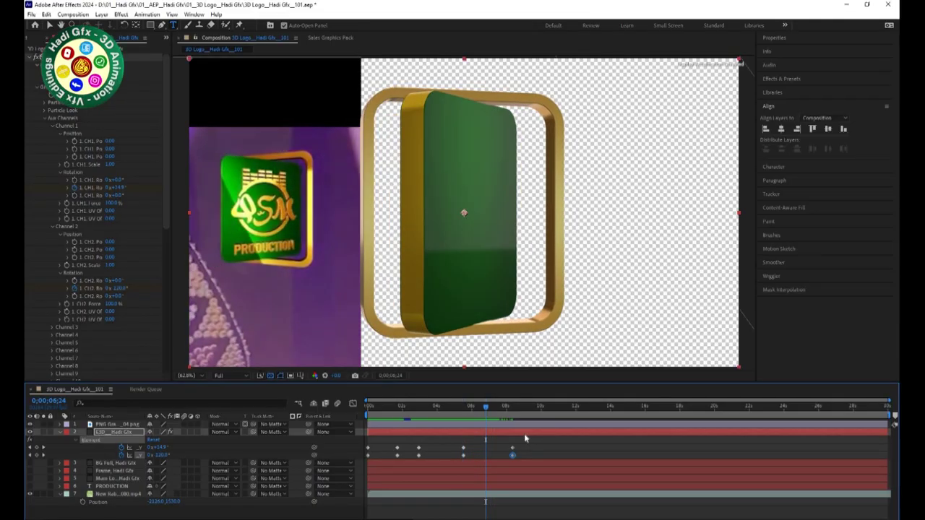
key(ctrl+z)
key(ctrl+z)
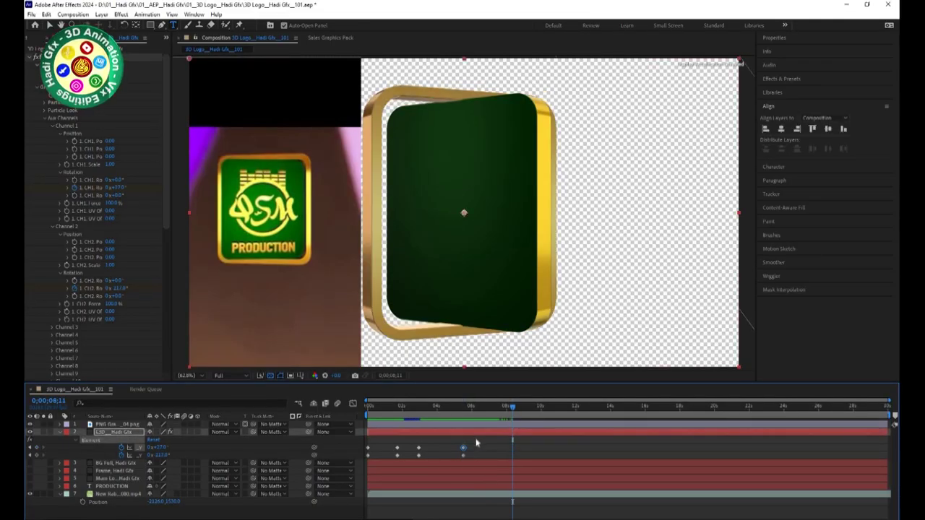
drag(461, 446, 468, 456)
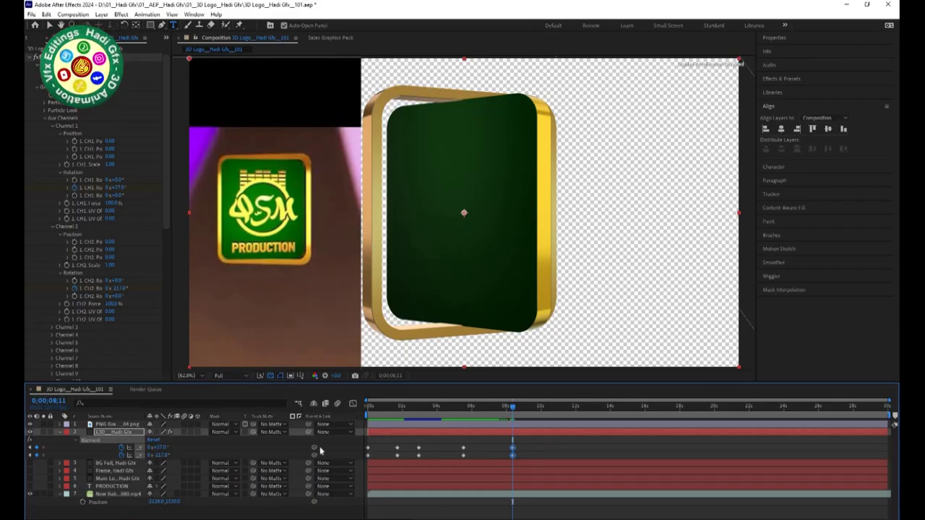
click(455, 412)
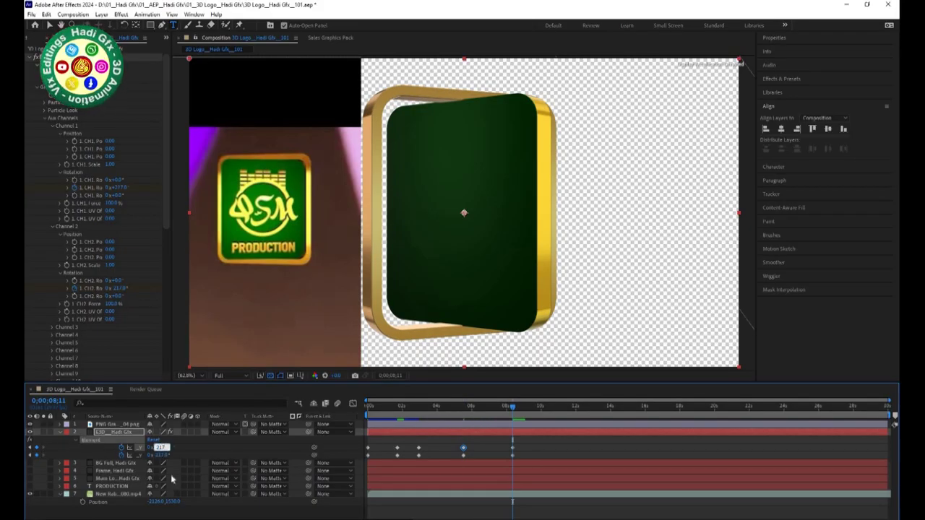
- Enter channel rotations of 217°, then 180° and -180° so the frame faces front
key(Return)
drag(161, 448, 165, 448)
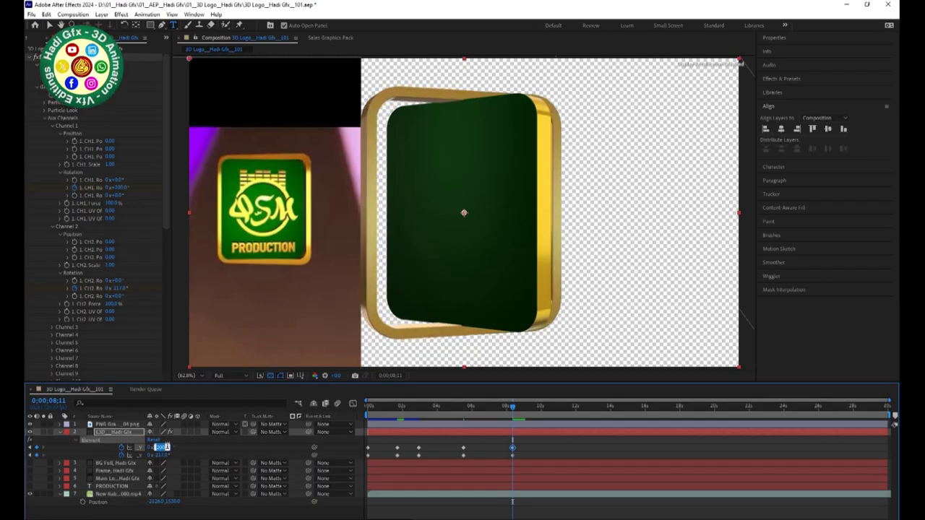
key(Return)
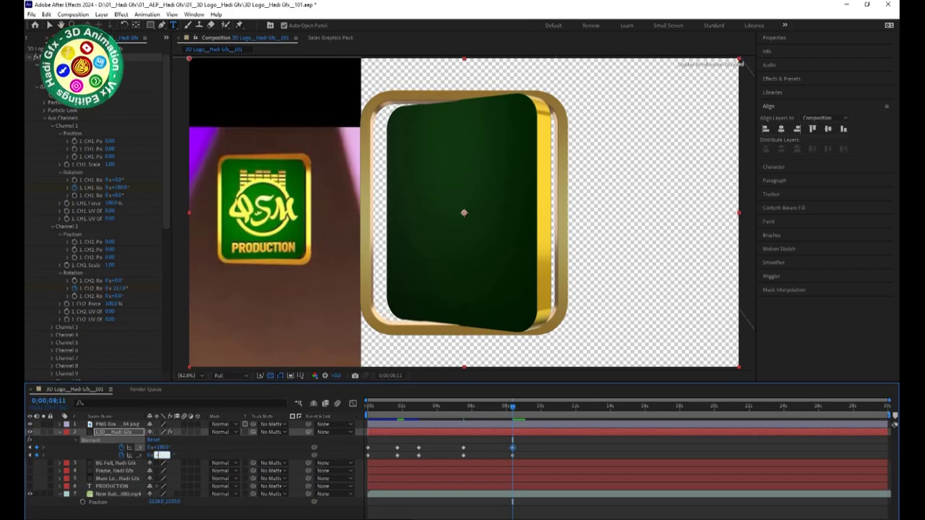
key(Return)
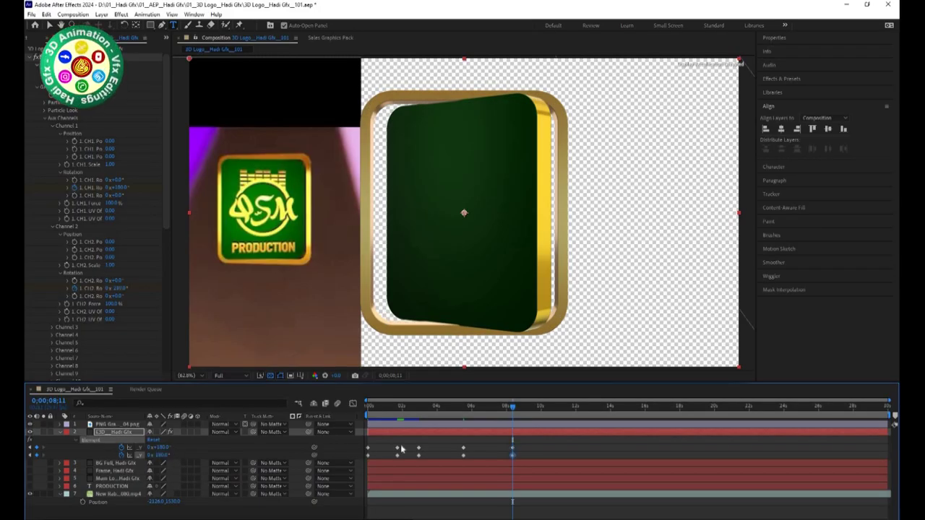
- Preview the turn from about five seconds and select the later rotation keyframes
drag(478, 414, 460, 419)
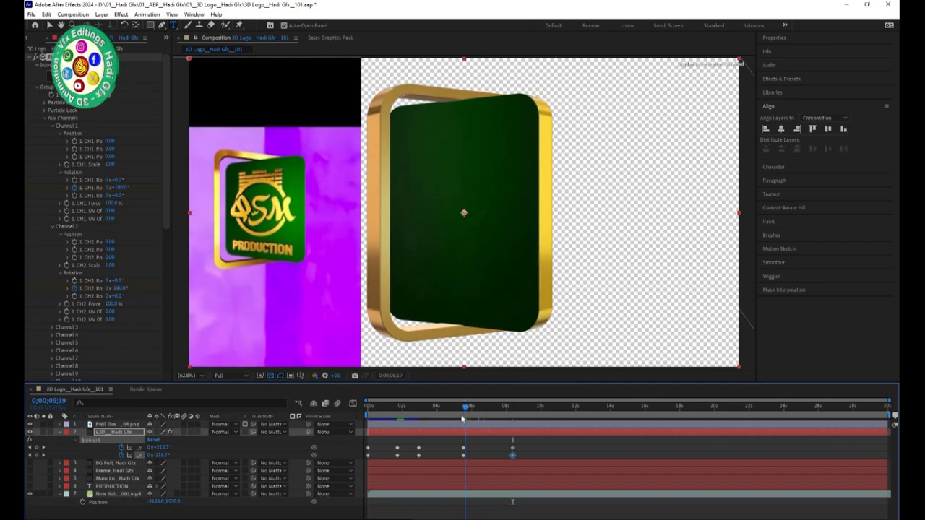
key(space)
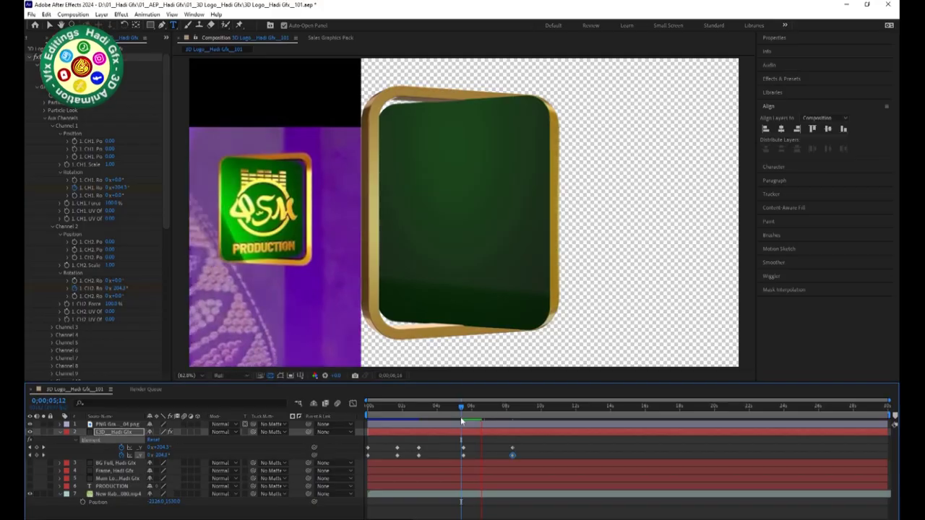
key(space)
mouse_move(497, 444)
mouse_down()
mouse_move(513, 457)
mouse_move(488, 449)
mouse_up()
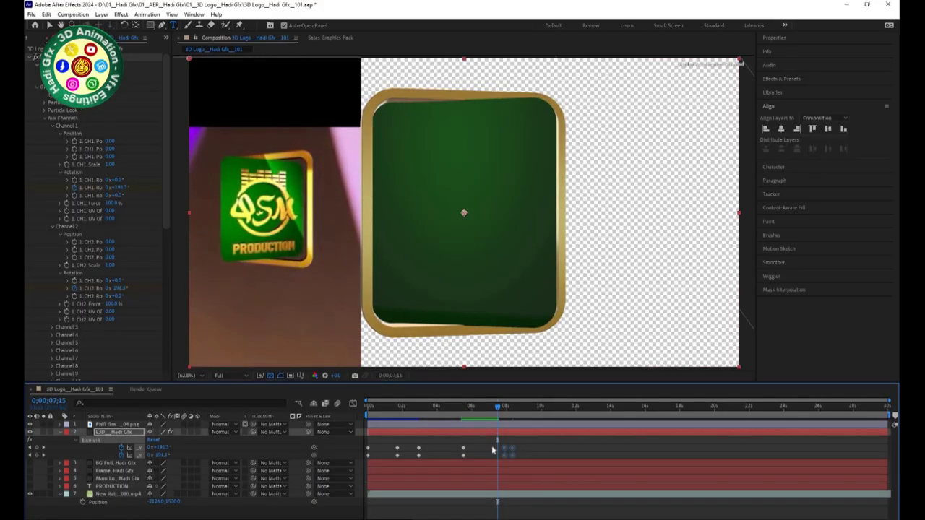
click(463, 407)
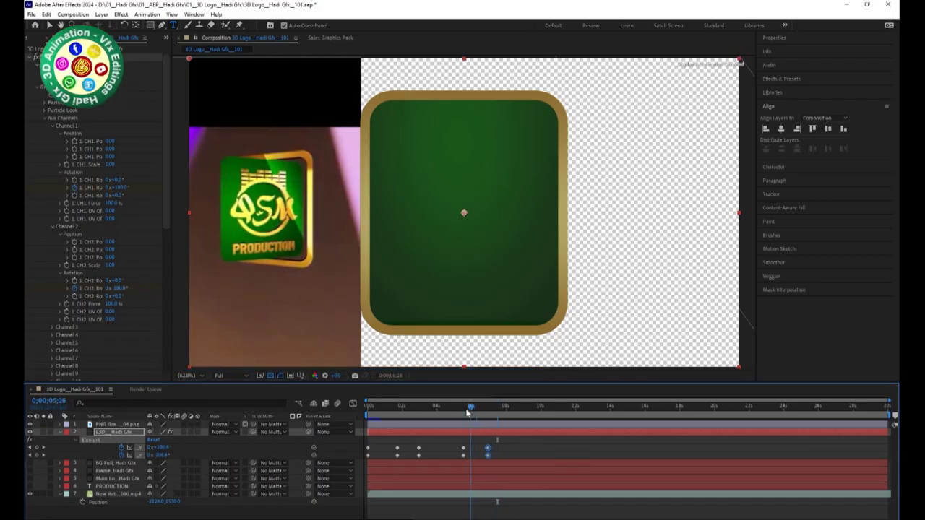
drag(463, 408, 461, 408)
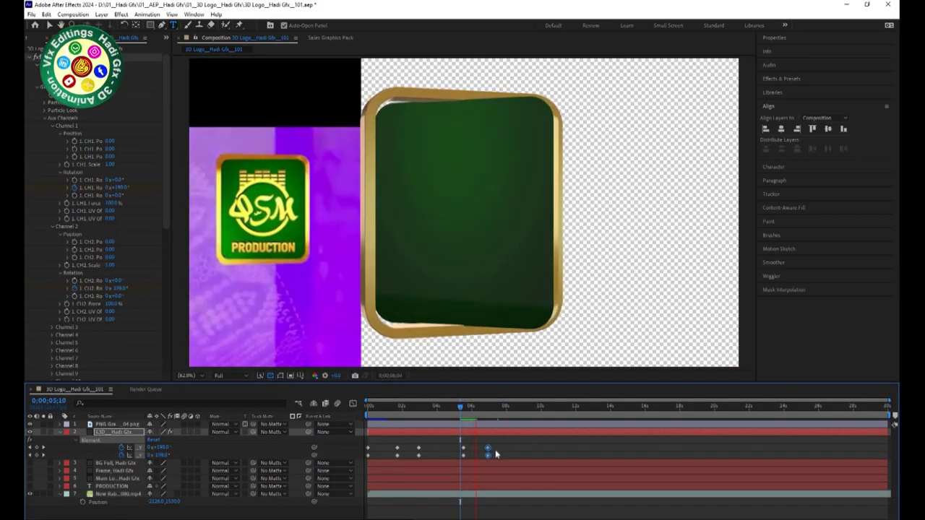
key(space)
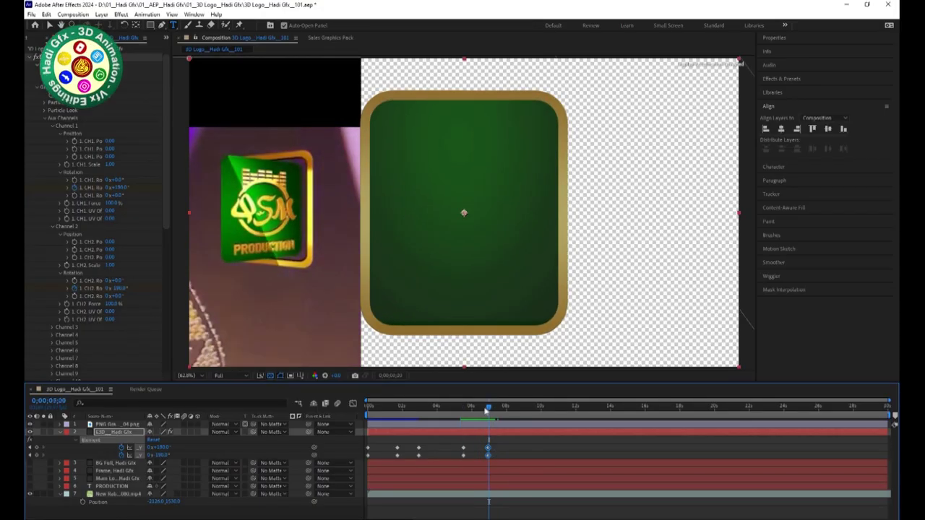
drag(488, 410, 475, 414)
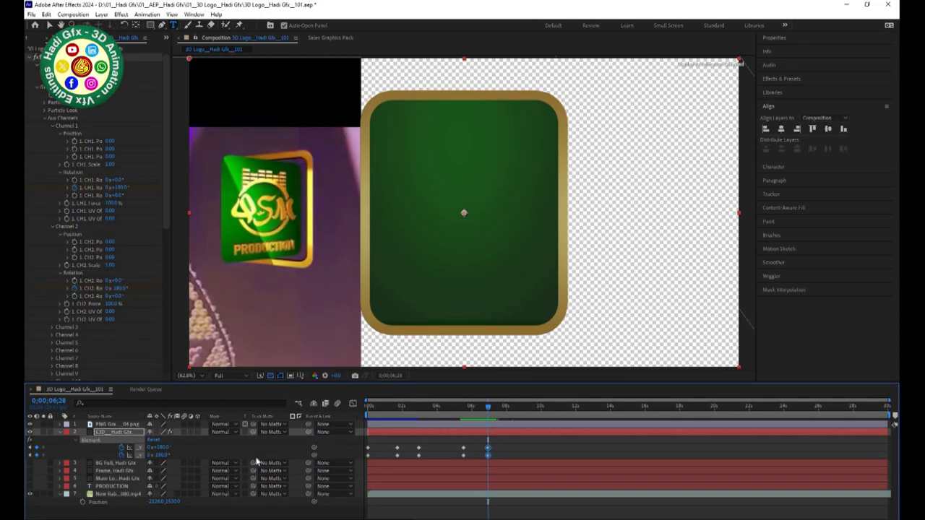
- At about 6;28, scrub the card's Y rotation to 180° to create a keyframe
drag(171, 447, 151, 442)
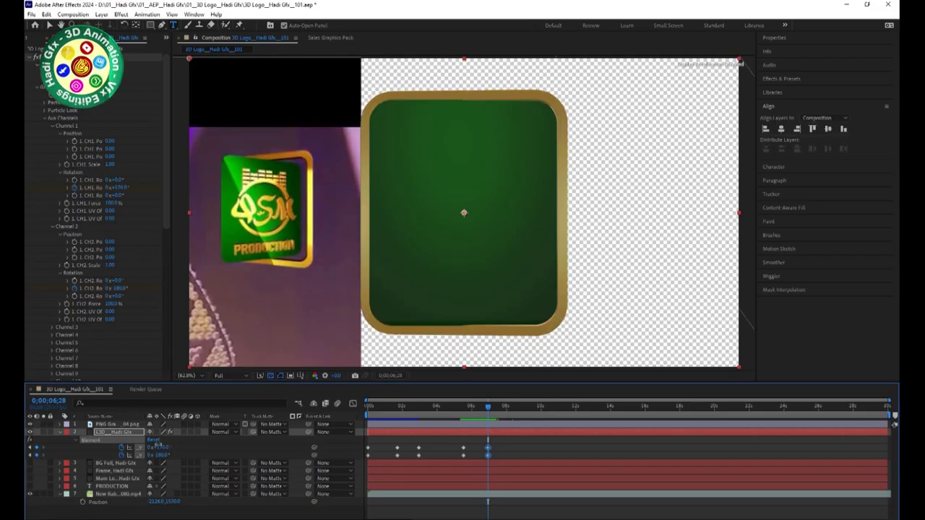
drag(151, 442, 148, 440)
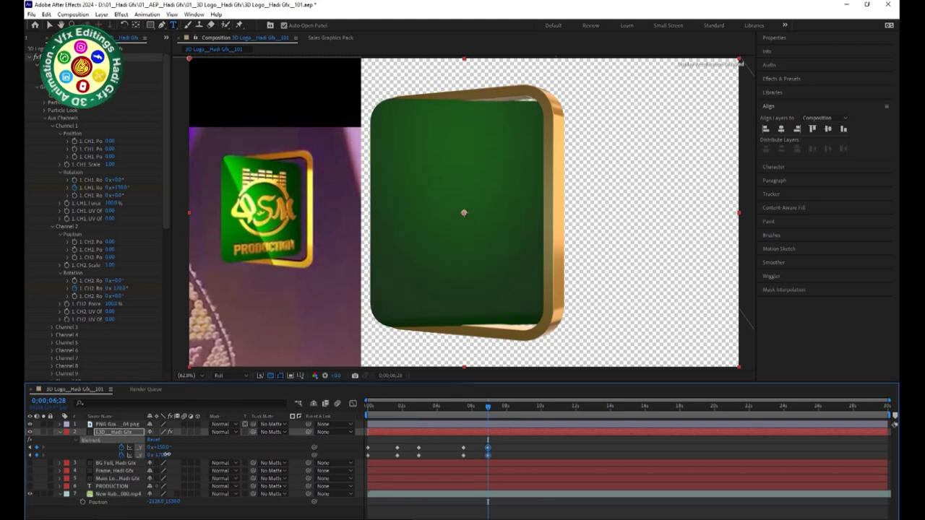
drag(164, 454, 168, 455)
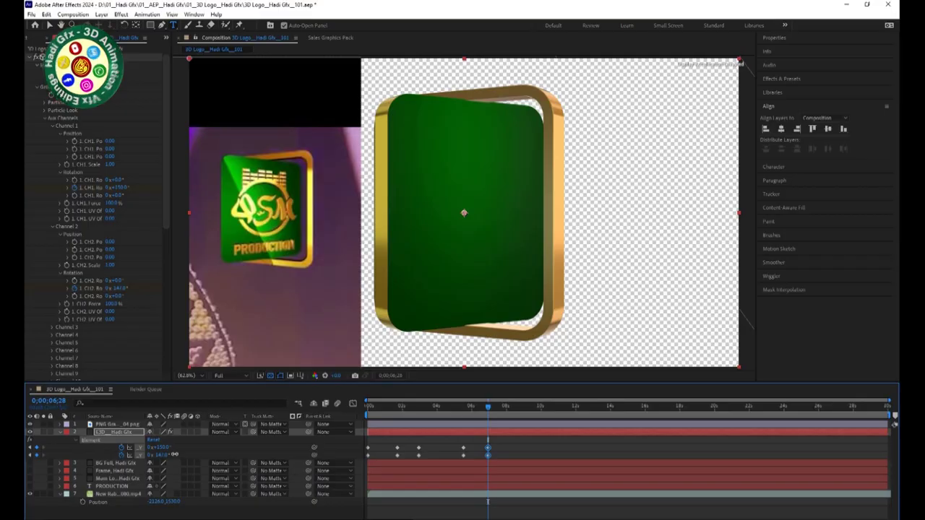
drag(173, 455, 182, 456)
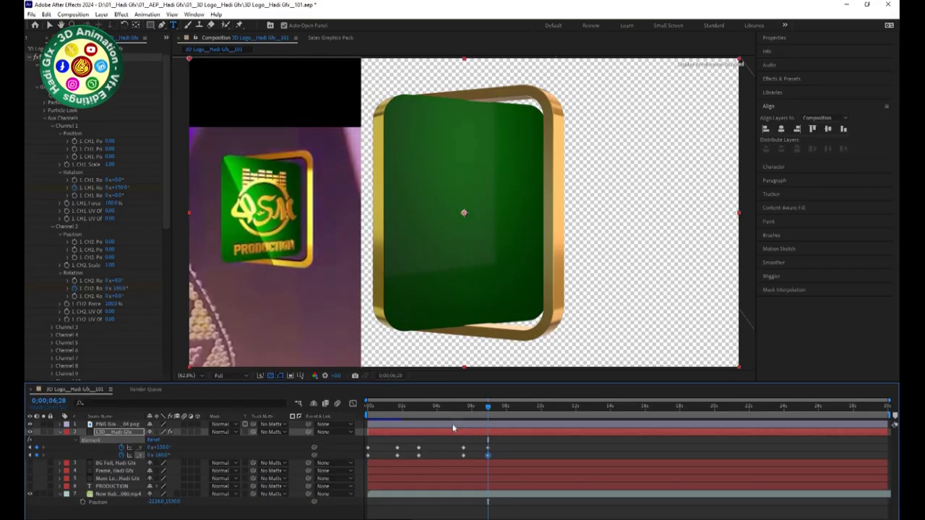
drag(447, 414, 416, 413)
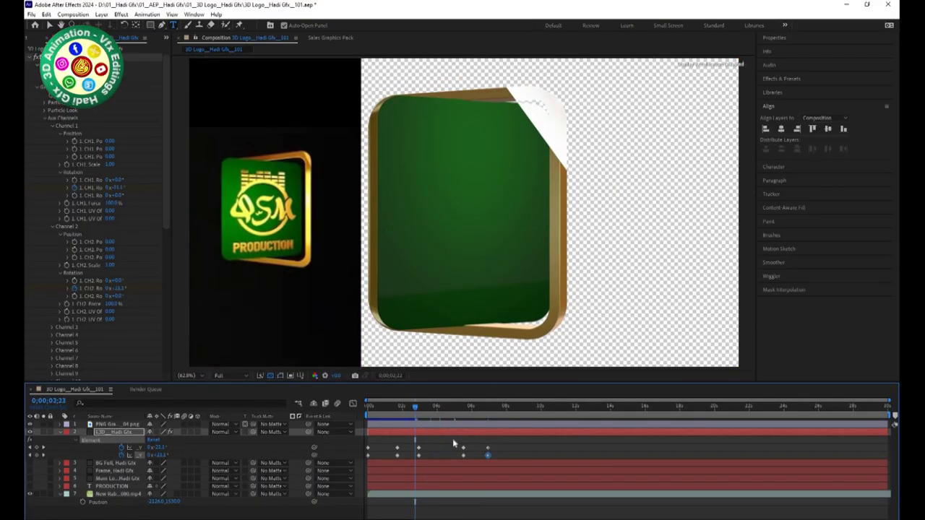
- Preview the animation and set the current time to 0;00;08;22
key(space)
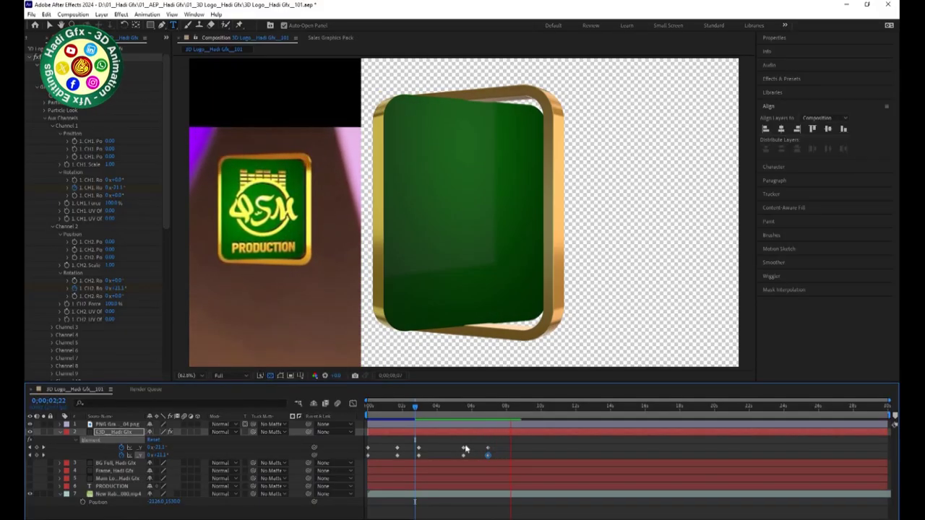
key(space)
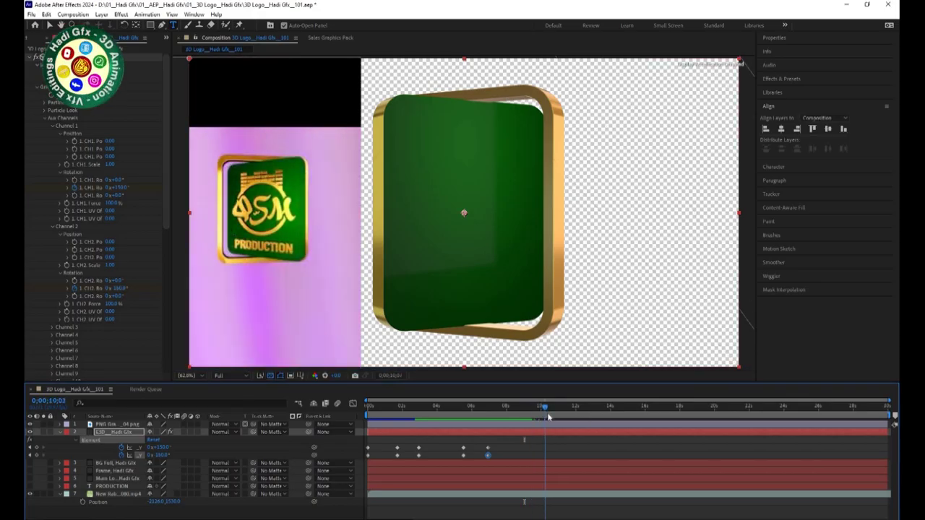
click(520, 417)
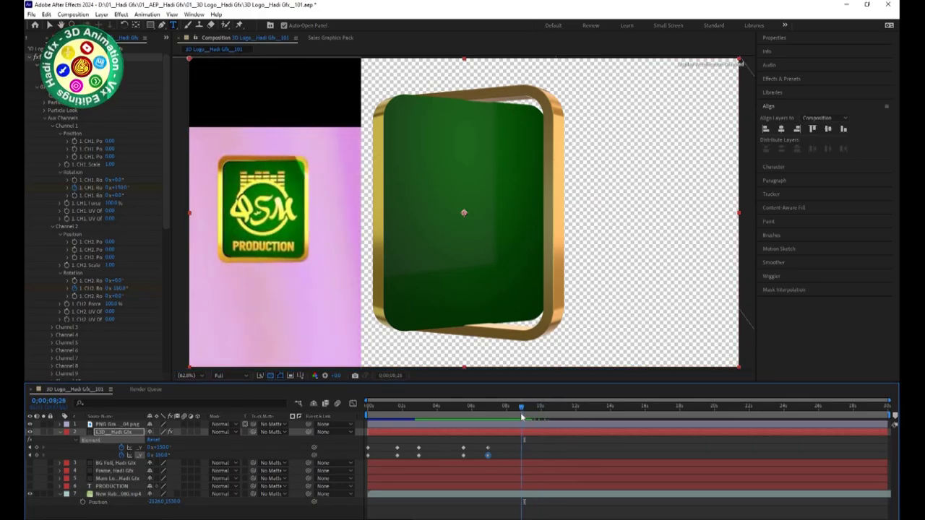
drag(522, 414, 519, 415)
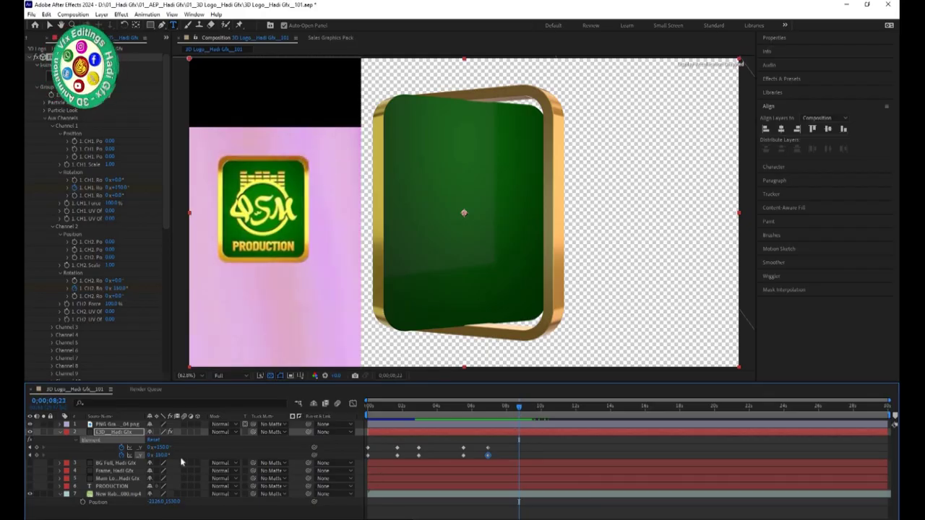
key(Page_Up)
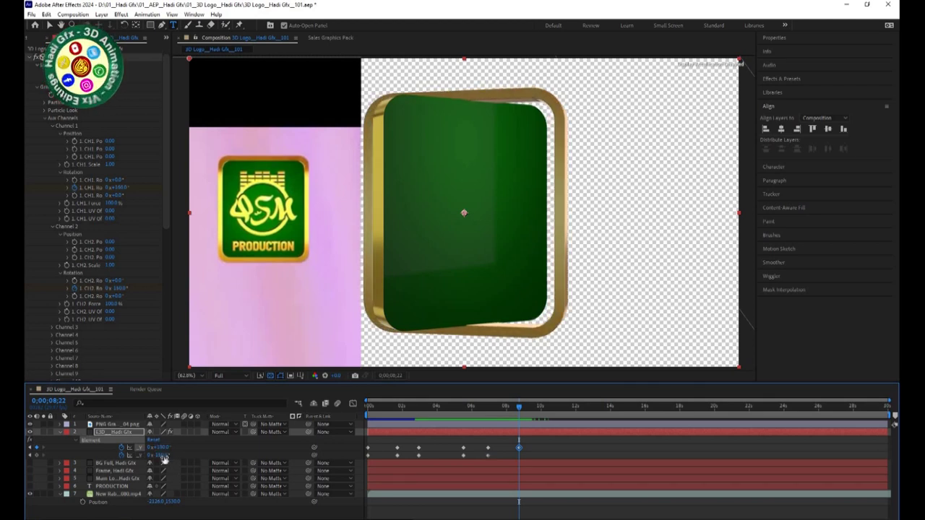
- Key the Y rotation at 180° there, then scrub around 3;07 to review the turn
click(160, 455)
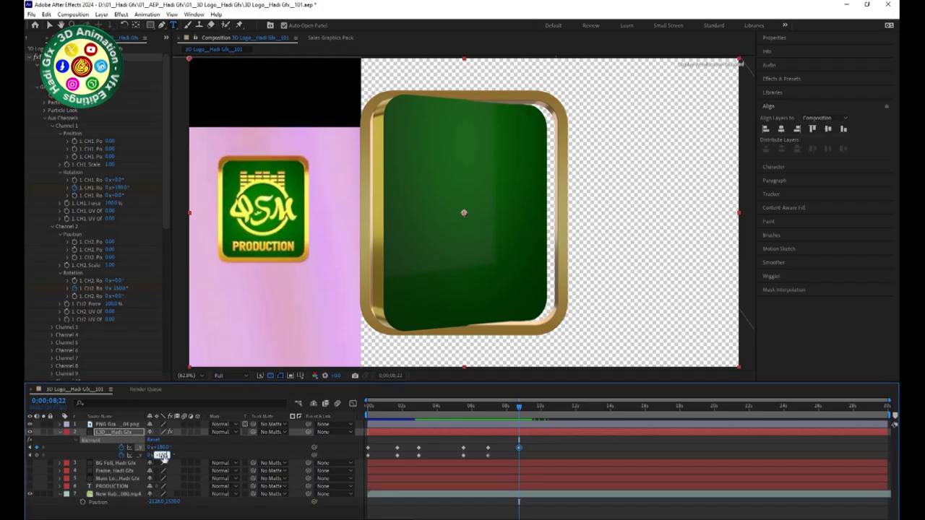
text(180)
key(Return)
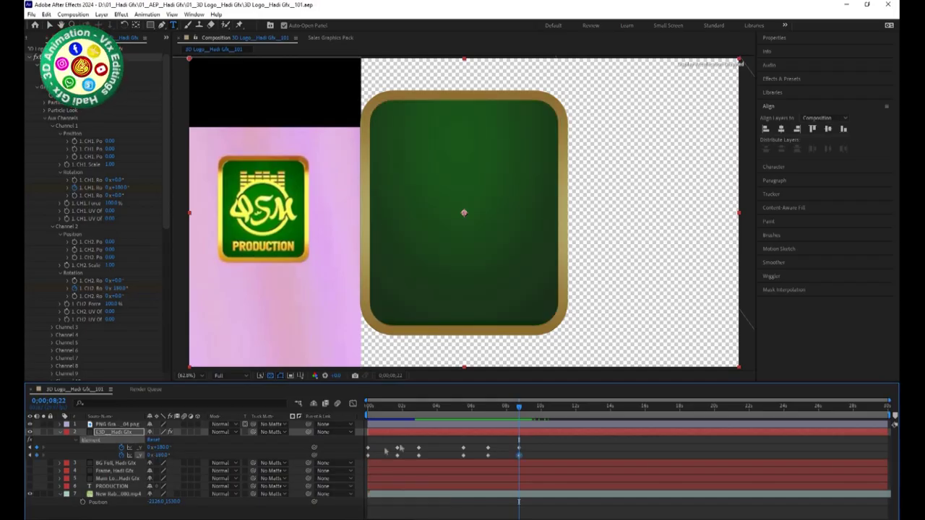
click(423, 416)
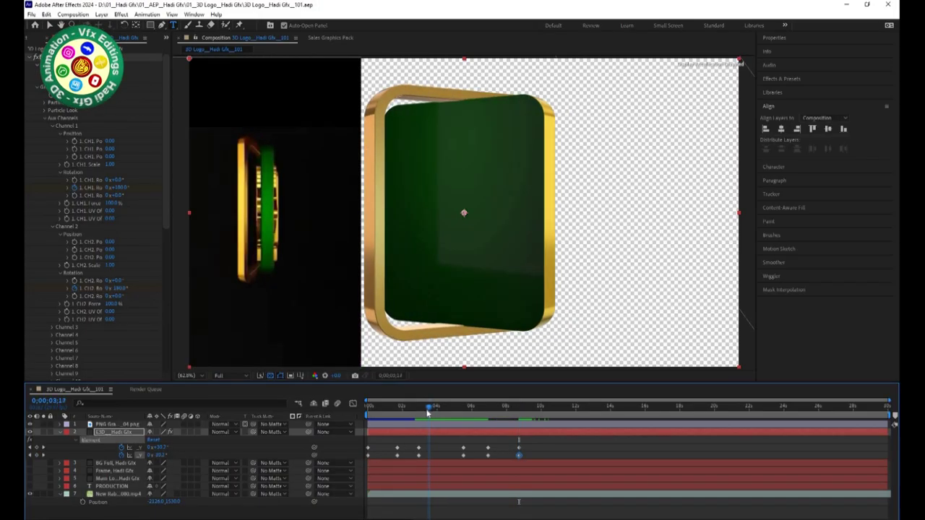
drag(424, 416, 436, 419)
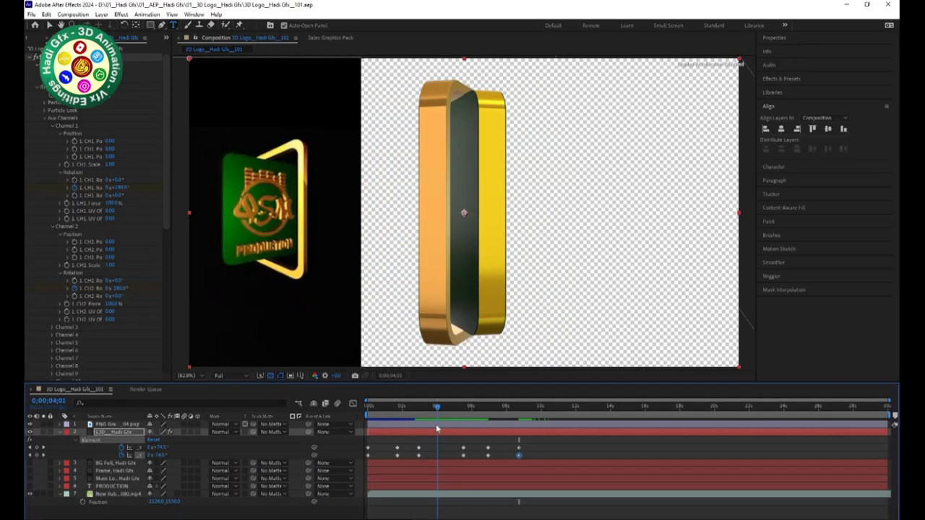
click(437, 426)
- Show the PNG layer's Position property and add a keyframe at the current time
key(p)
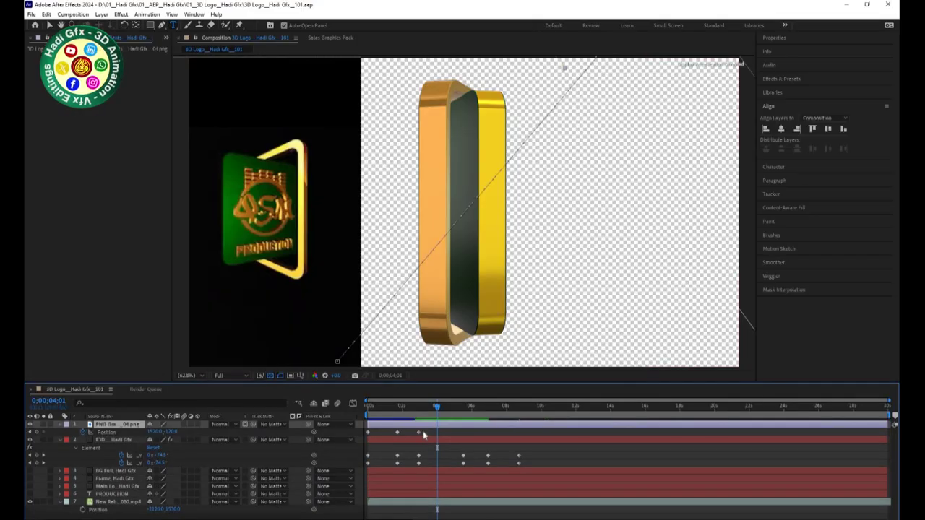
key(ctrl+c)
key(ctrl+v)
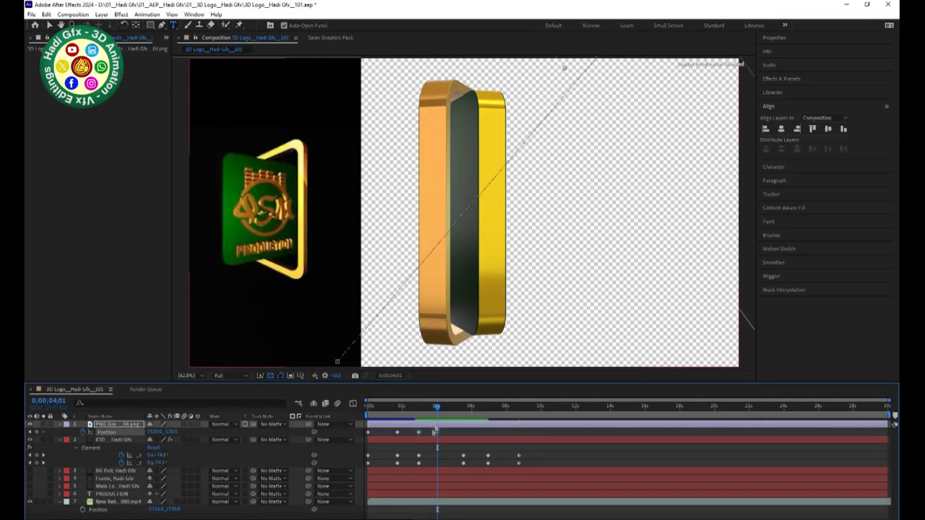
click(444, 409)
drag(443, 410, 455, 409)
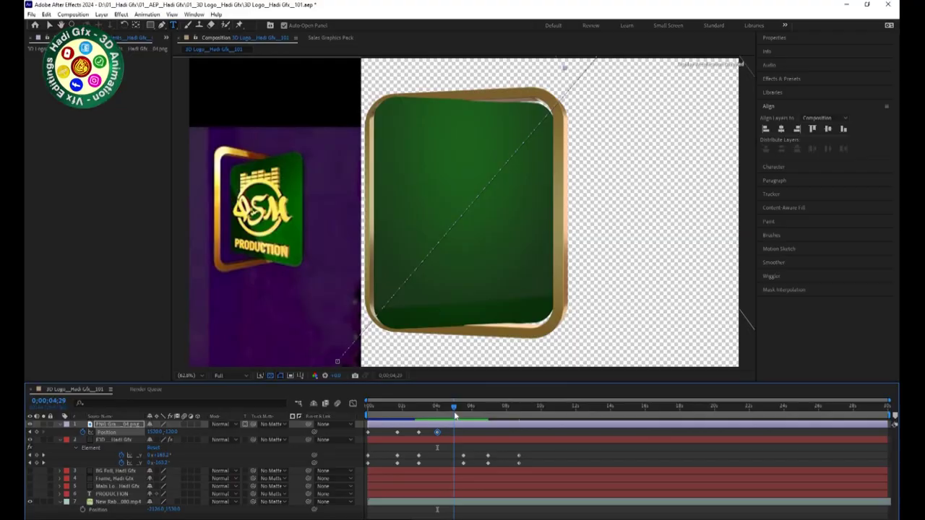
key(k)
- Copy a Position keyframe, paste it at 0;00;08;22, and scrub to preview the sweep
click(418, 433)
click(397, 433)
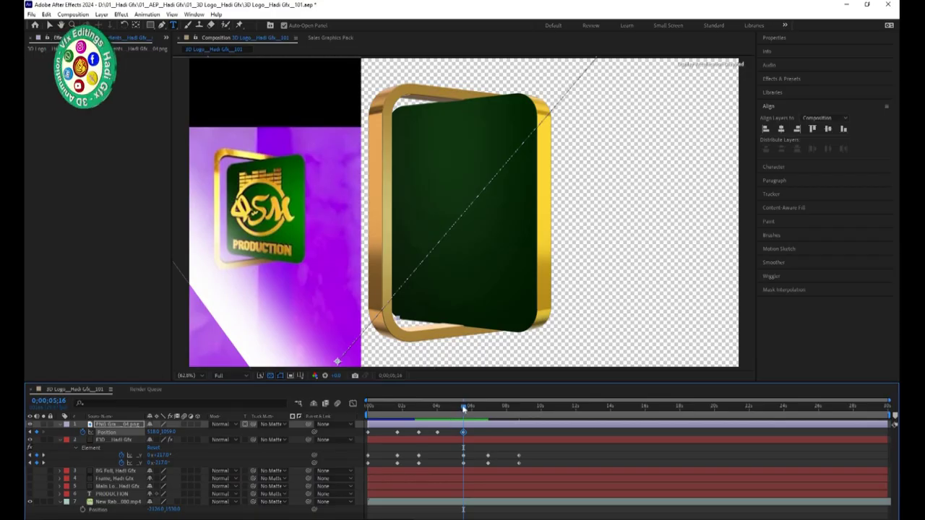
drag(464, 408, 468, 412)
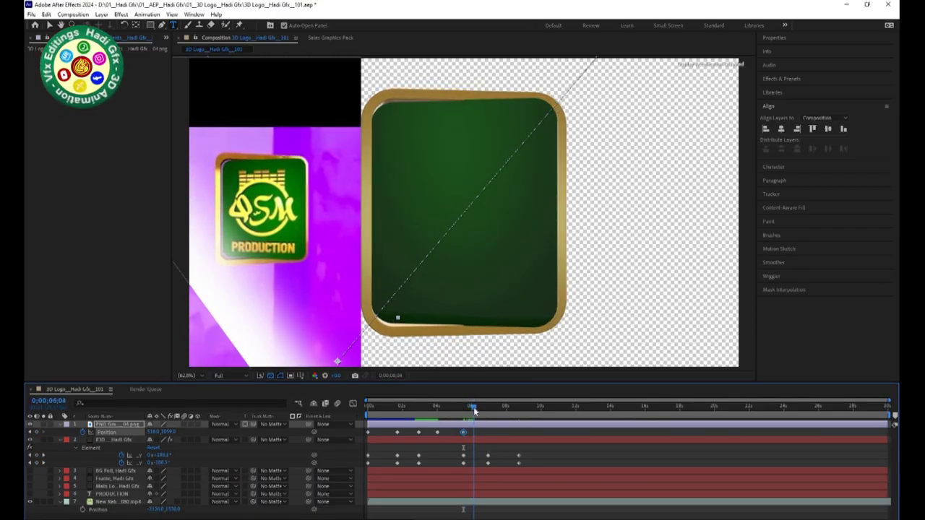
drag(468, 412, 484, 415)
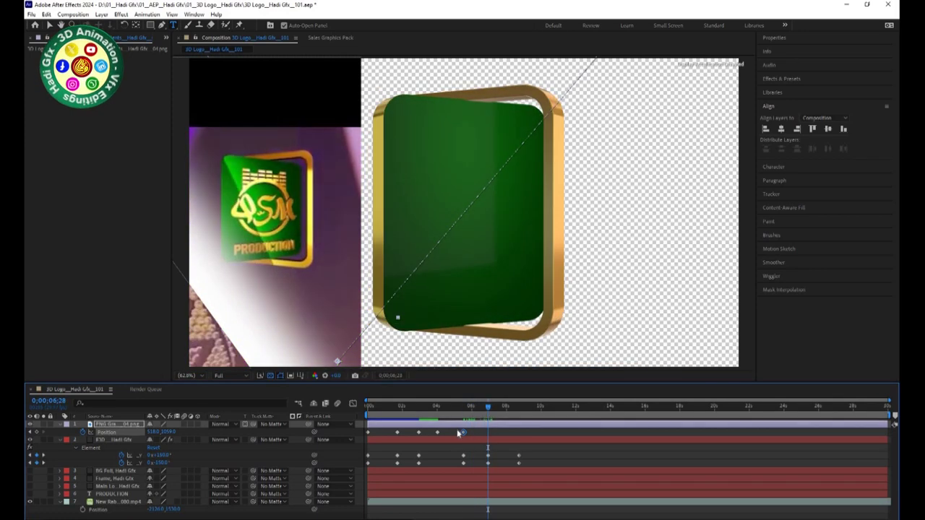
click(435, 432)
key(k)
key(ctrl+v)
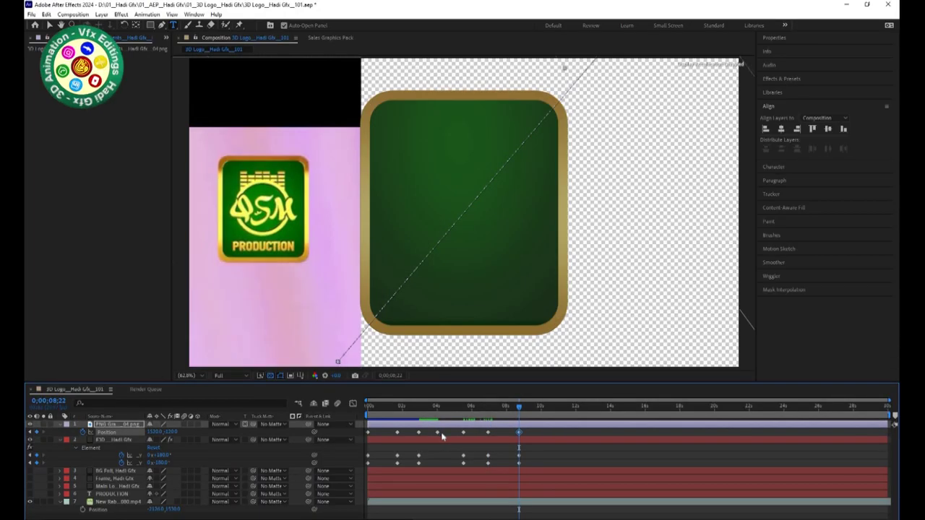
key(j)
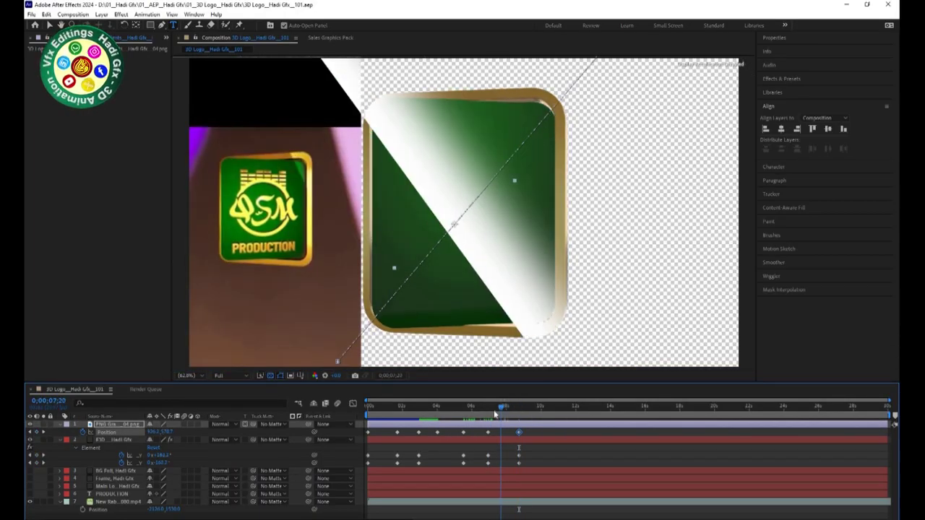
drag(506, 409, 581, 408)
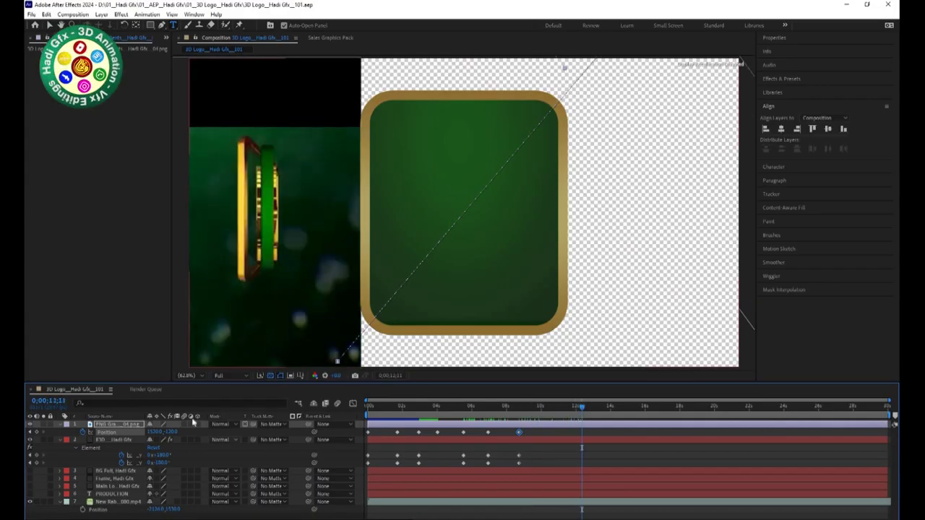
- Apply Easy Ease to all of the Element layer's channel rotation keyframes
click(60, 424)
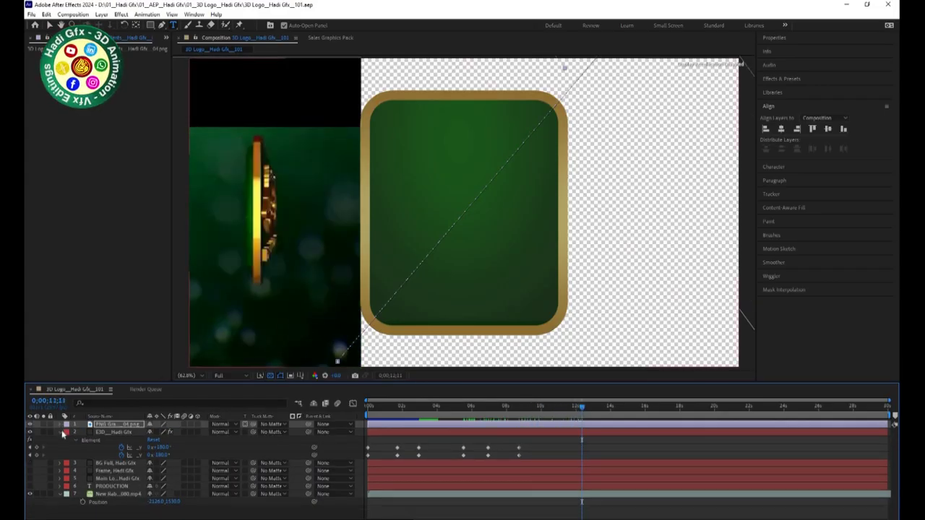
click(59, 432)
click(114, 432)
click(113, 433)
key(u)
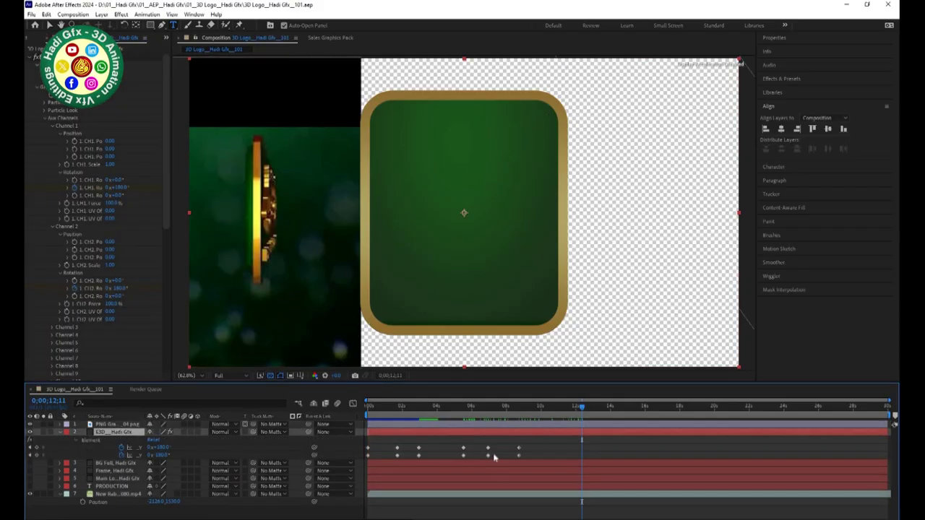
drag(529, 443, 361, 466)
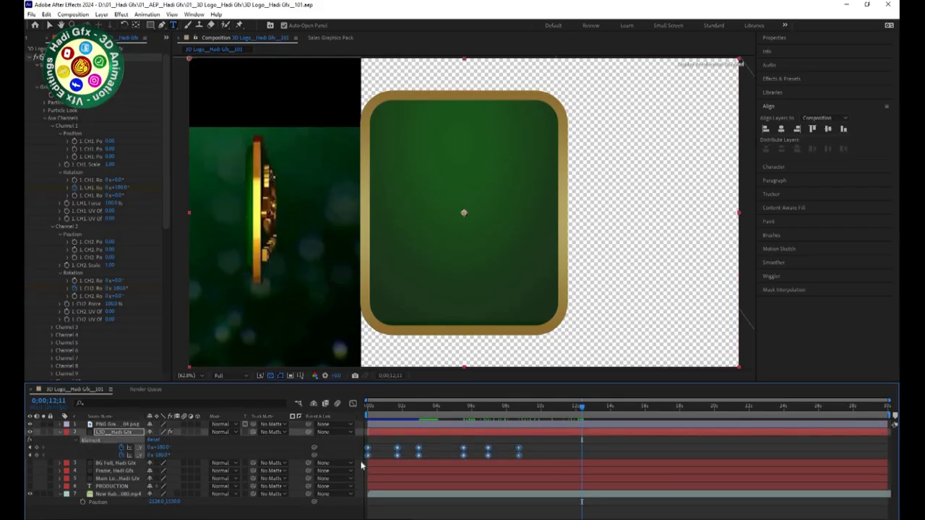
right_click(418, 450)
mouse_move(477, 442)
click(549, 471)
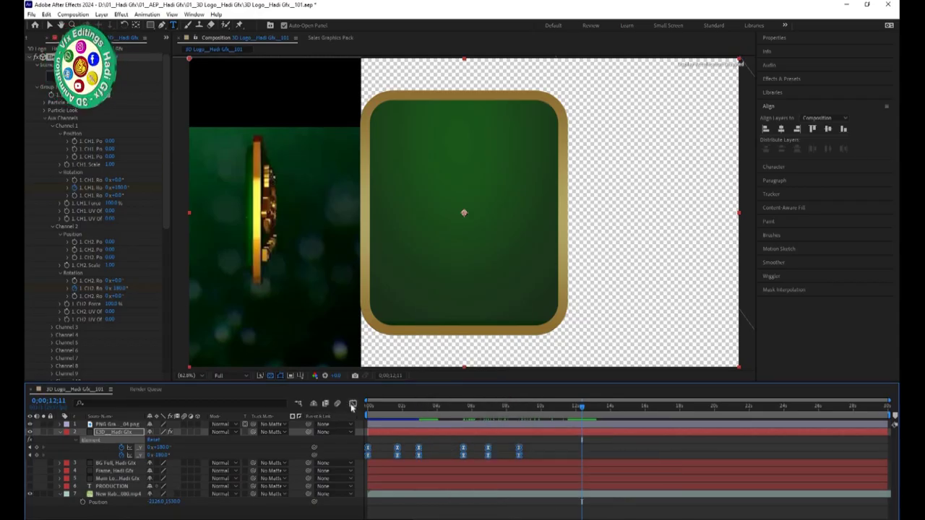
- Steepen the keyframes' speed-graph influence in the Graph Editor, then preview from the start
click(352, 405)
click(535, 514)
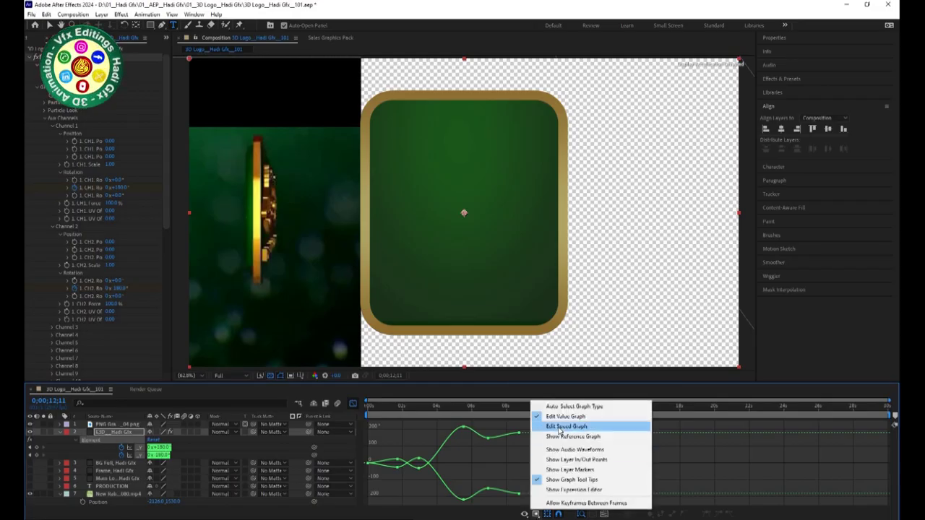
click(560, 426)
drag(363, 492, 542, 449)
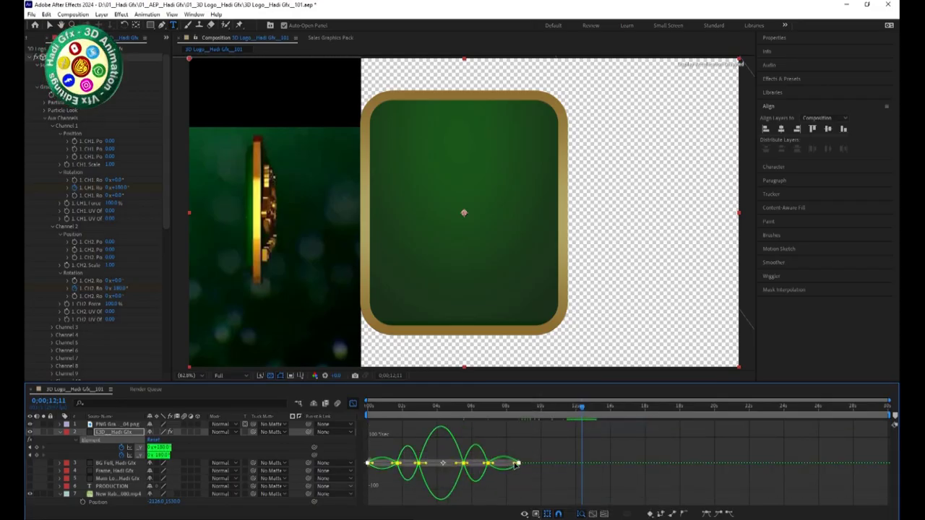
drag(510, 466, 512, 403)
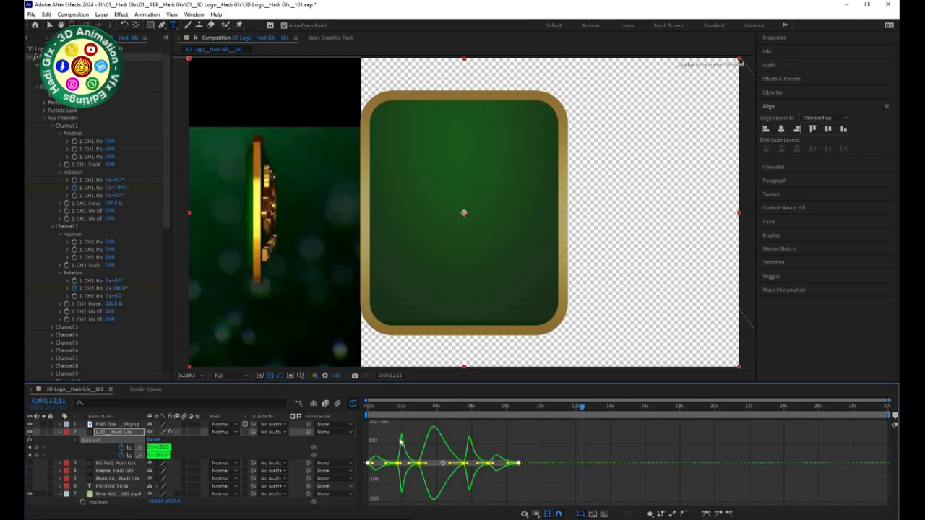
click(353, 403)
key(Home)
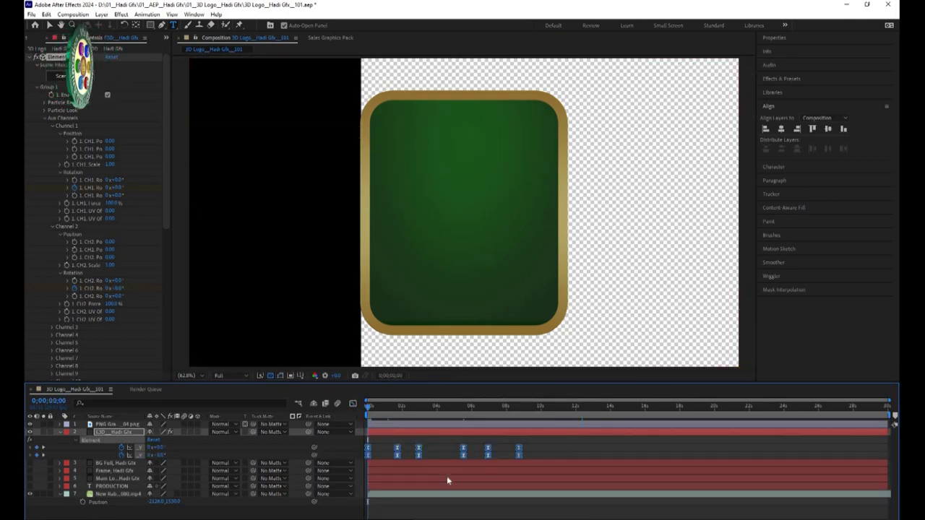
key(space)
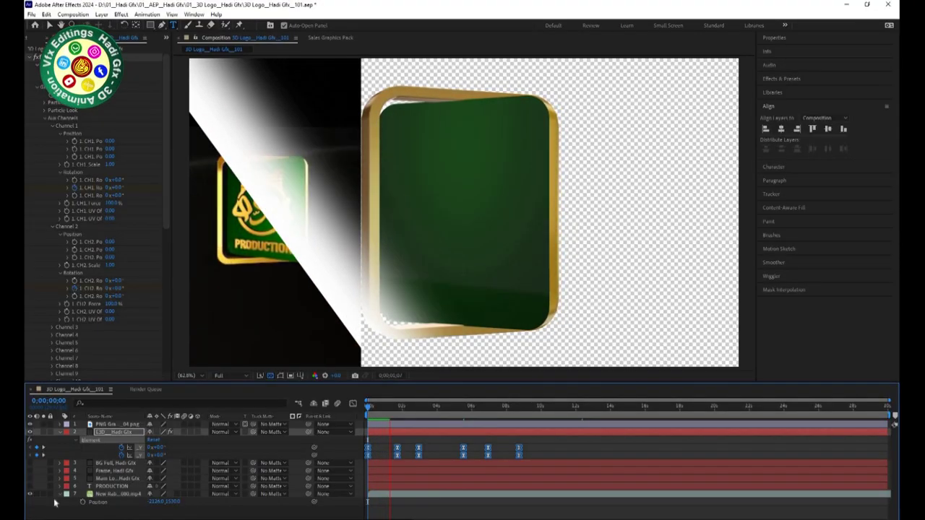
- Delete the New Rob mp4 background video layer and collapse the 3D logo layer
key(space)
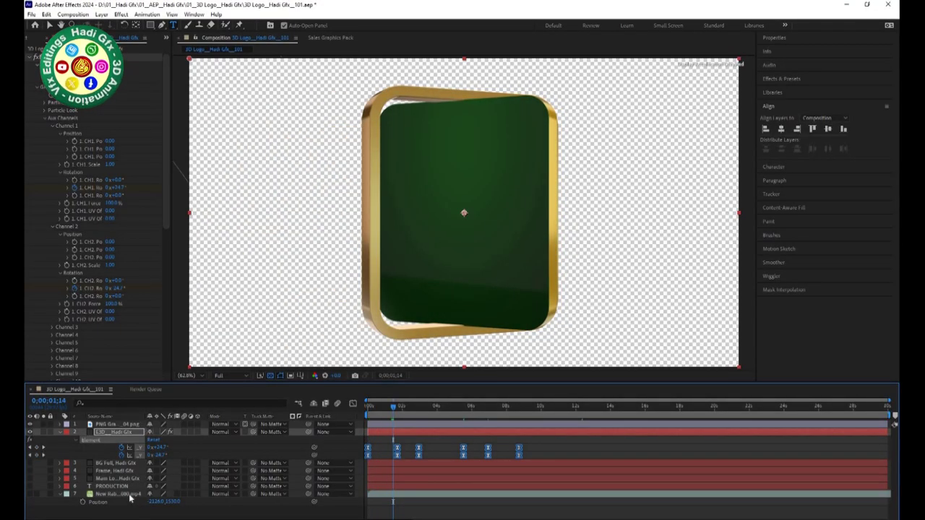
key(Delete)
click(60, 432)
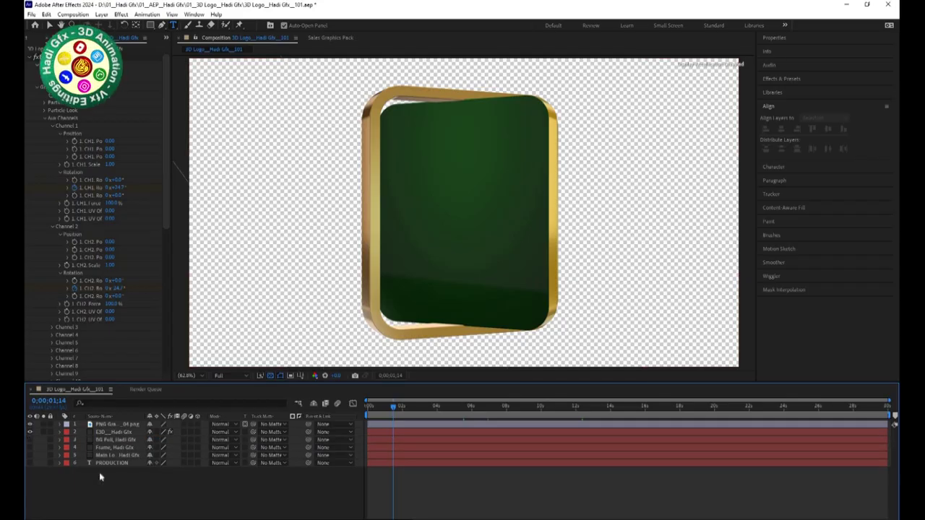
- Replay the animation from the start, then open the gradient layer's blend Mode menu
key(Home)
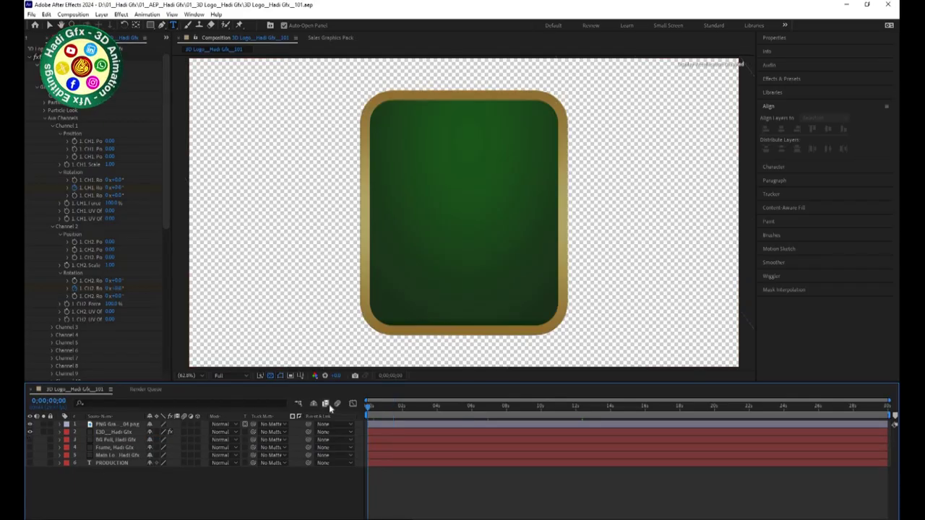
key(space)
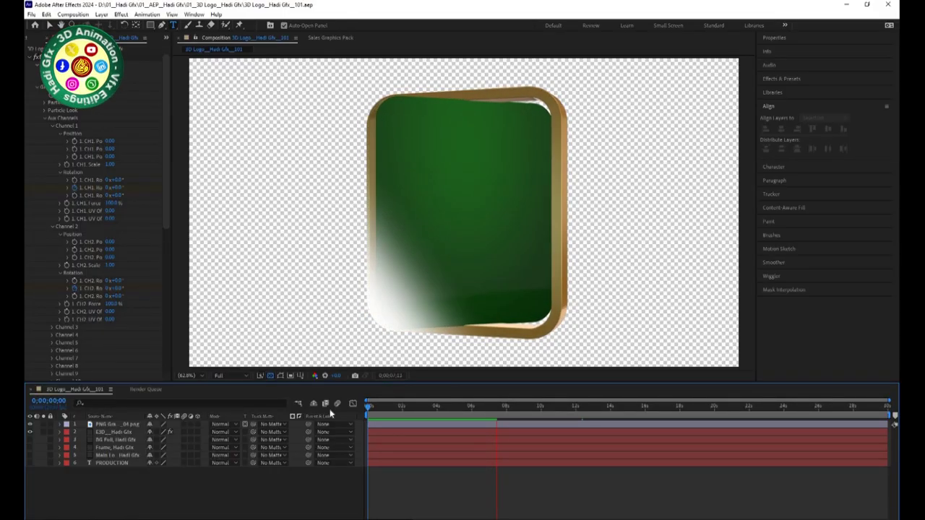
click(116, 424)
click(221, 424)
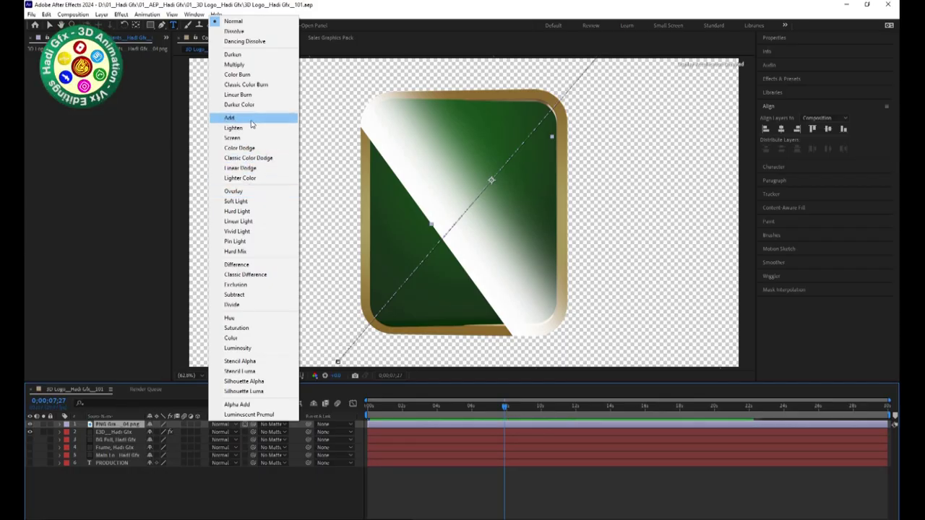
- Try Multiply, Add, Lighten and Screen blending on the gradient shine layer
click(234, 65)
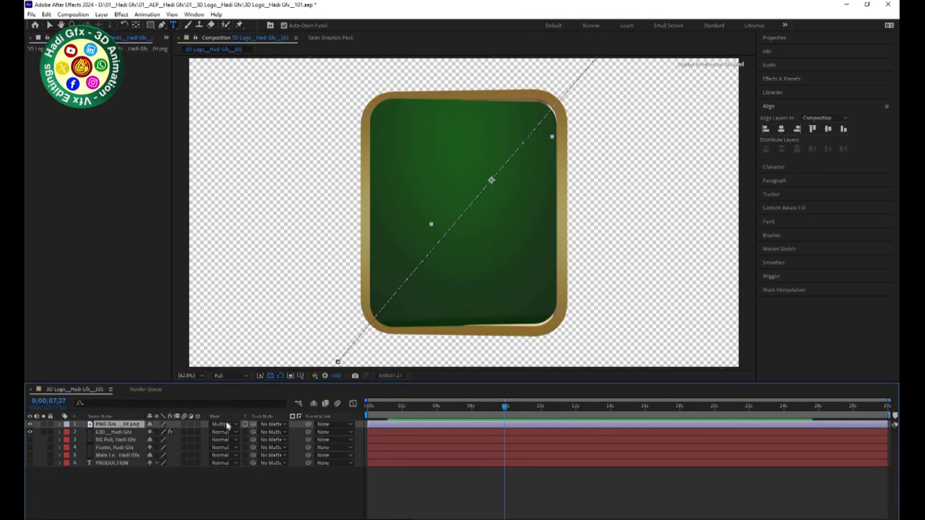
click(227, 426)
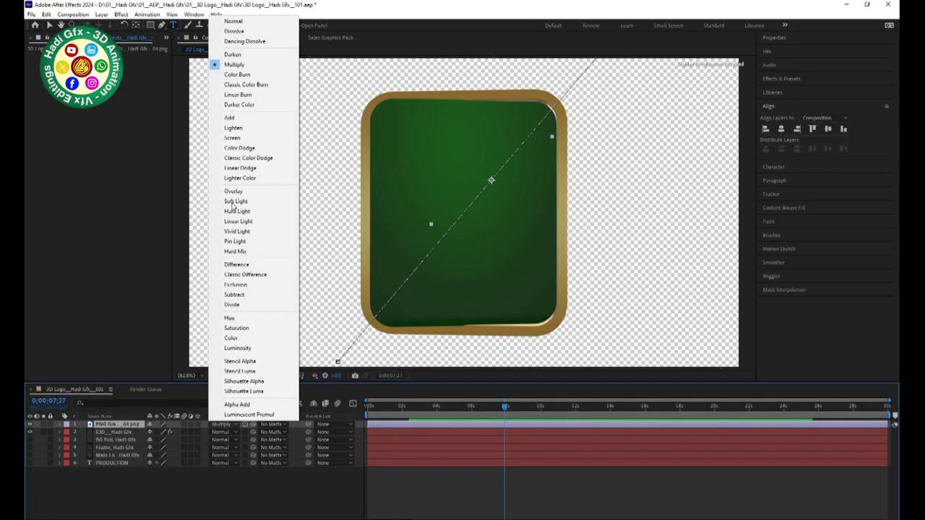
click(247, 117)
click(223, 424)
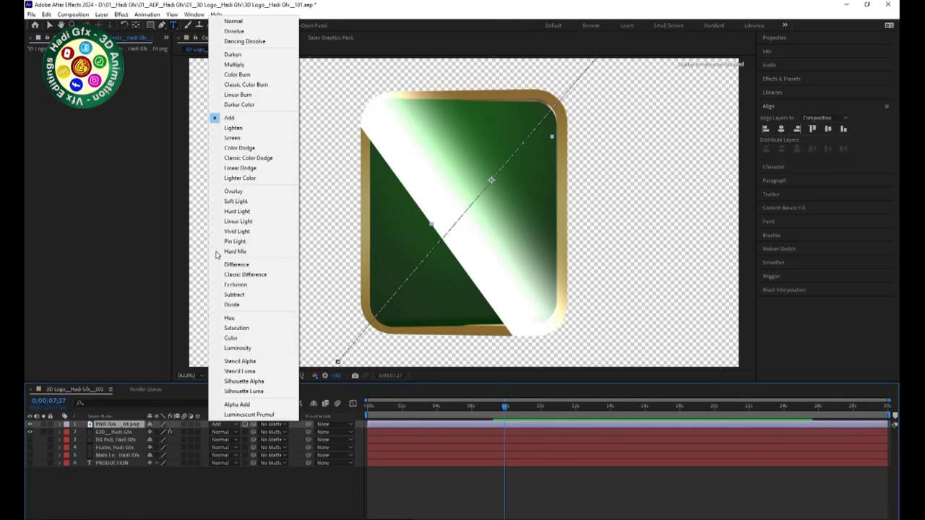
click(242, 126)
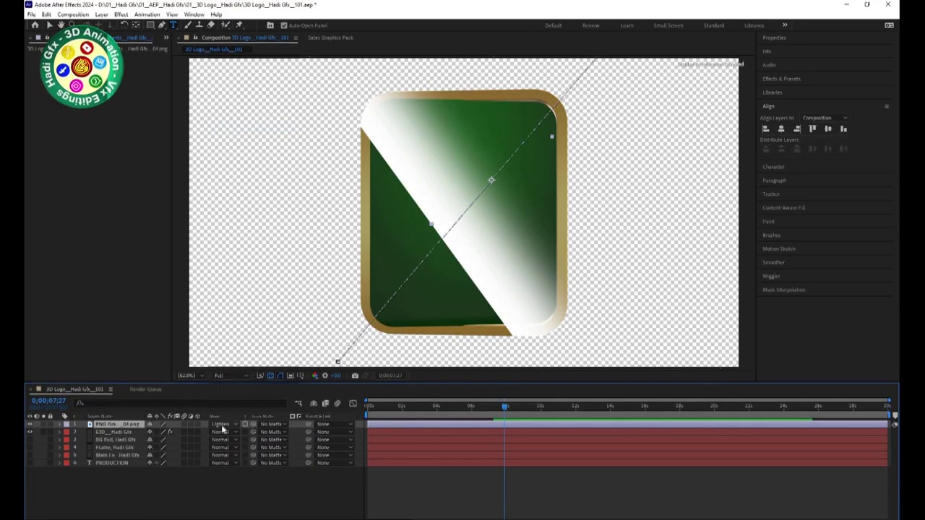
click(223, 424)
click(242, 135)
- Try Color Dodge and Classic Color Dodge, then settle on Overlay blending
click(224, 424)
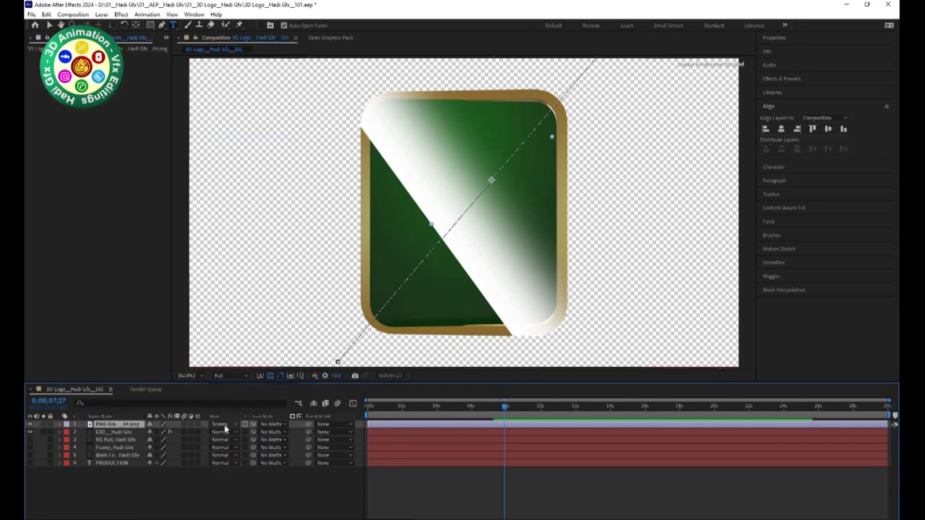
click(242, 143)
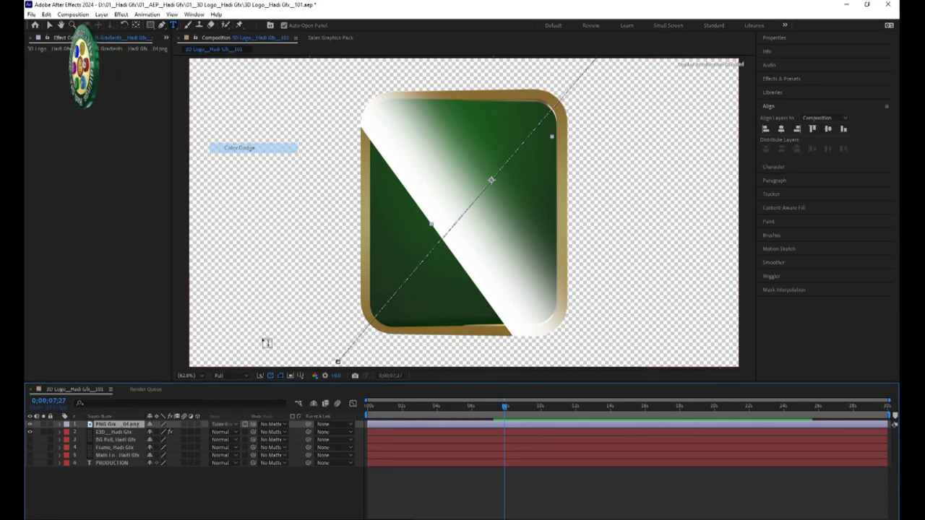
click(223, 424)
click(242, 153)
click(228, 424)
click(242, 186)
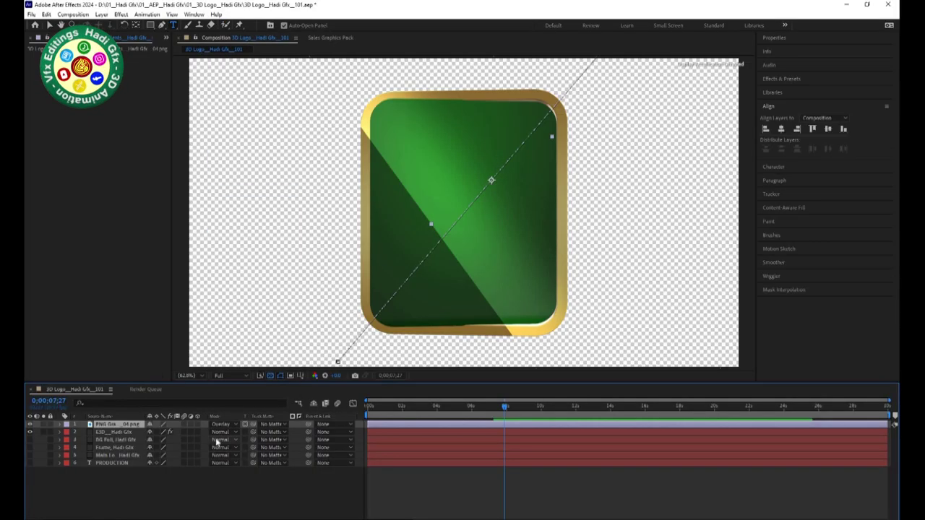
- Preview the Overlay shine from the first frame and scrub through the logo's rotation
drag(399, 409, 295, 416)
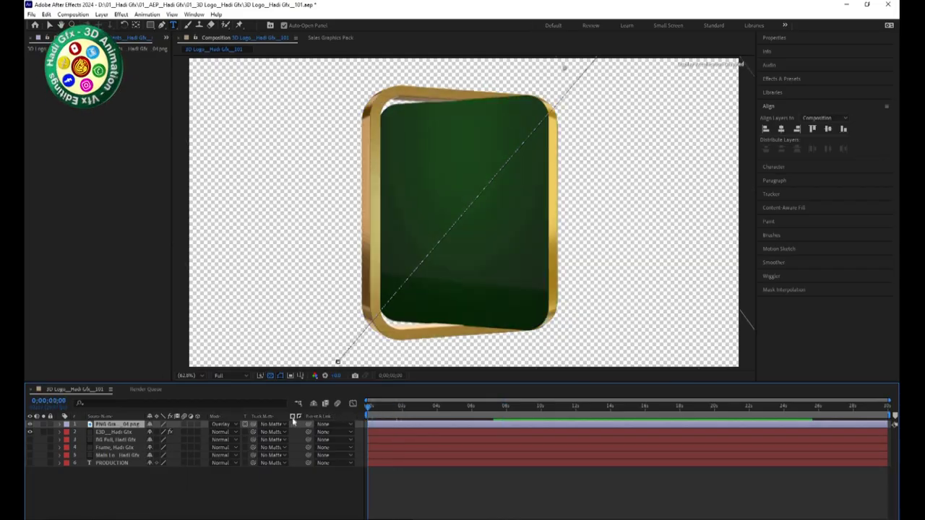
key(space)
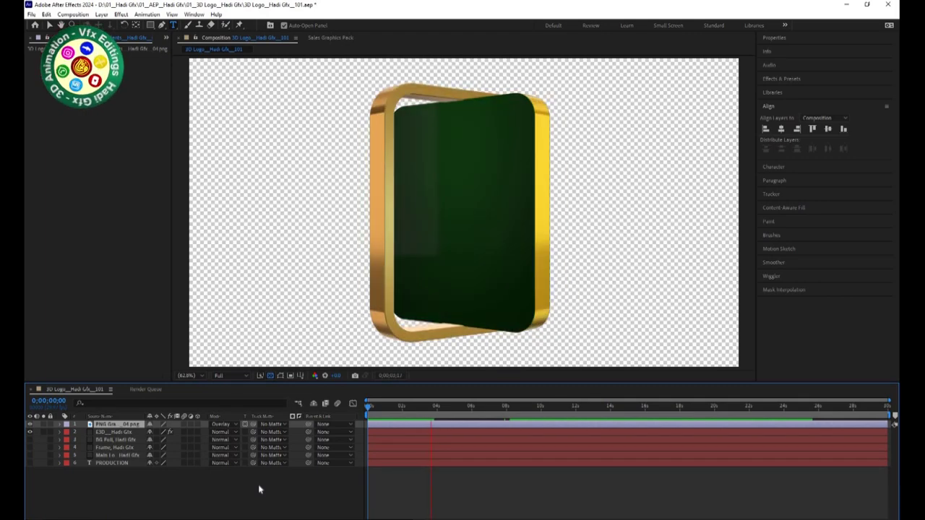
key(space)
drag(383, 408, 423, 408)
click(114, 431)
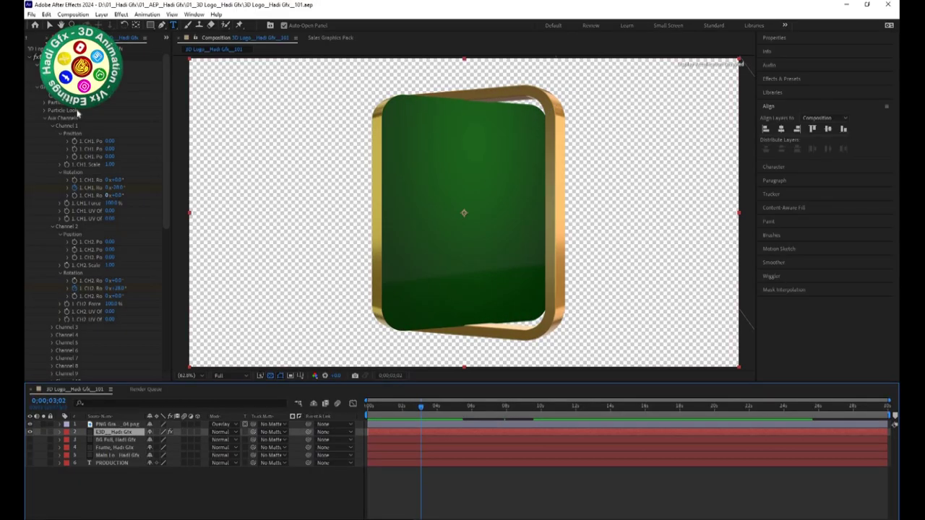
- In Scene Setup, shift the BG Stroke diffuse colour from yellow to deeper orange and apply
click(43, 56)
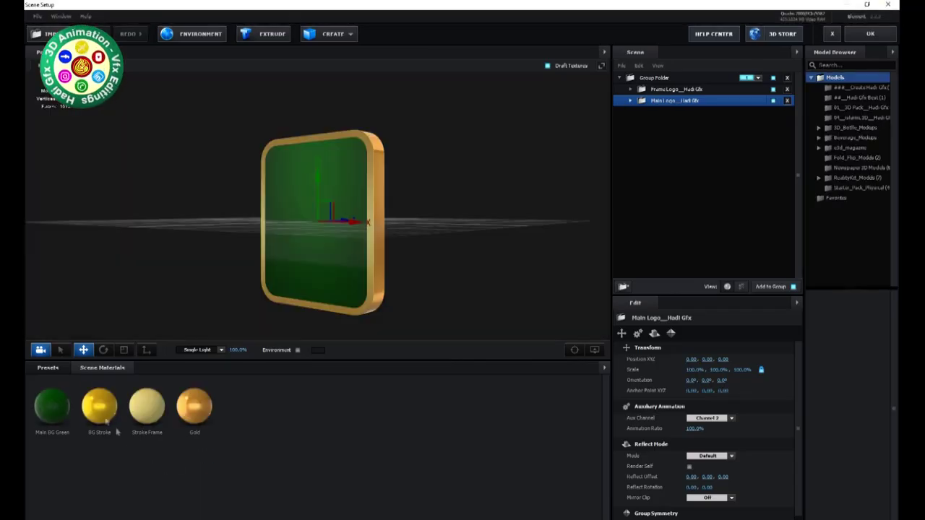
click(99, 406)
scroll(670, 466, down, 2)
scroll(669, 466, down, 2)
click(692, 381)
click(737, 512)
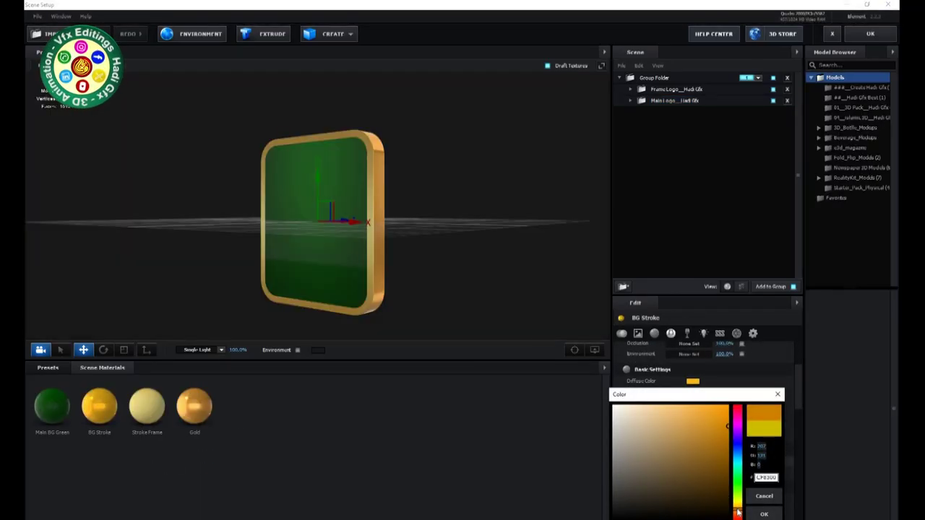
click(764, 514)
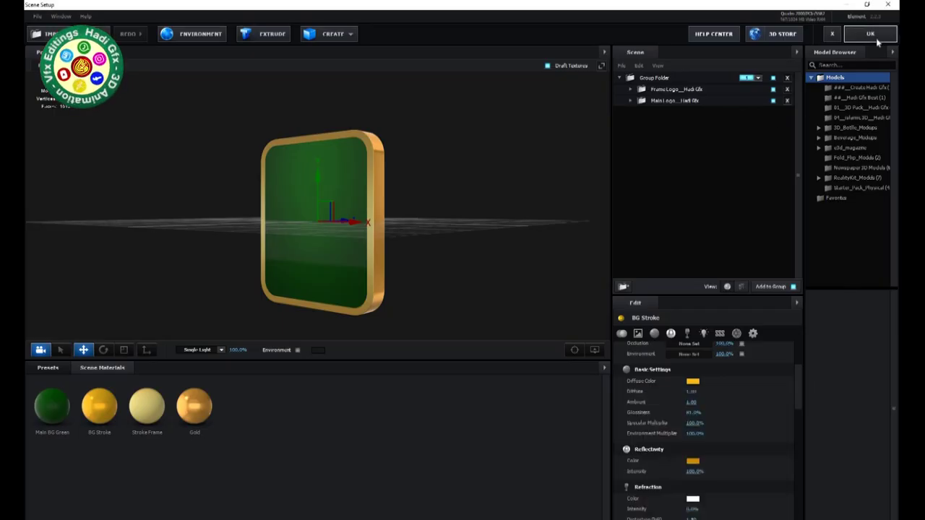
click(870, 33)
click(371, 409)
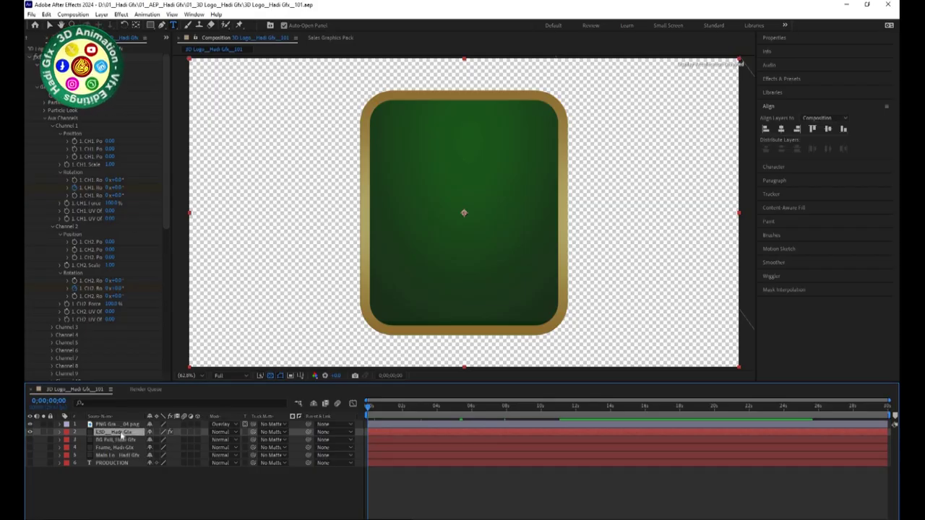
- Apply Easy Ease to the gradient layer's Position keyframes
key(u)
key(k)
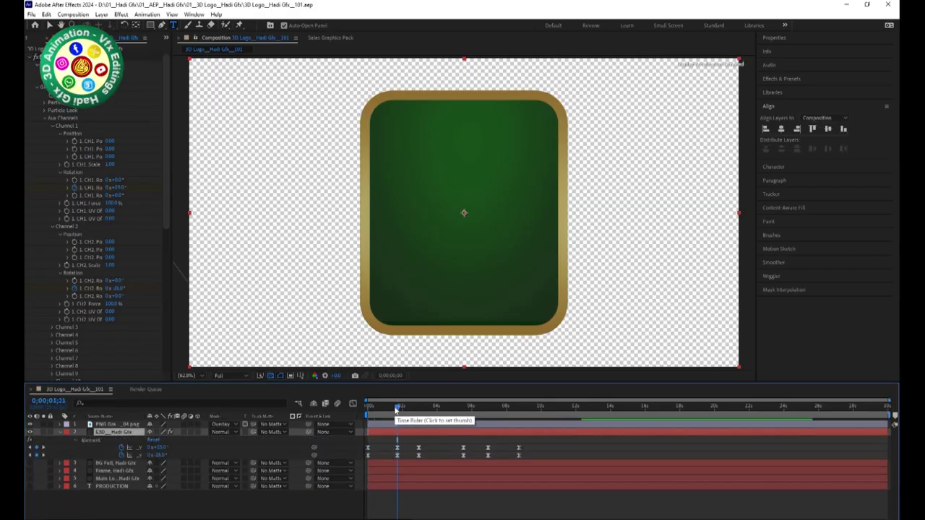
key(k)
key(k)
click(411, 425)
key(p)
right_click(368, 432)
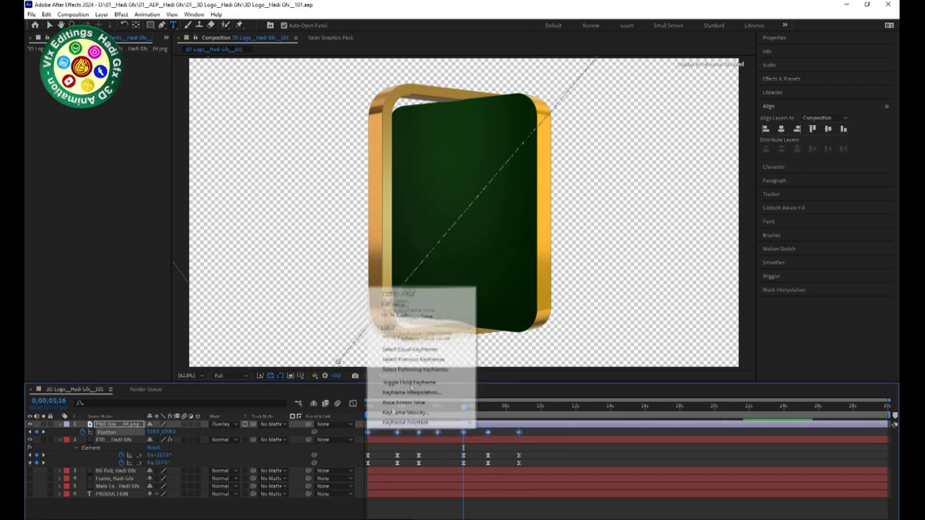
mouse_move(434, 422)
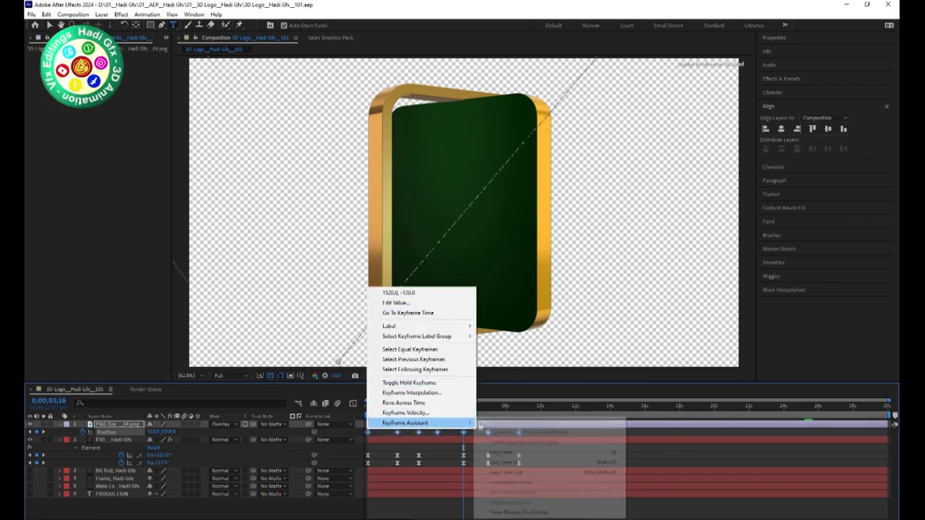
click(541, 453)
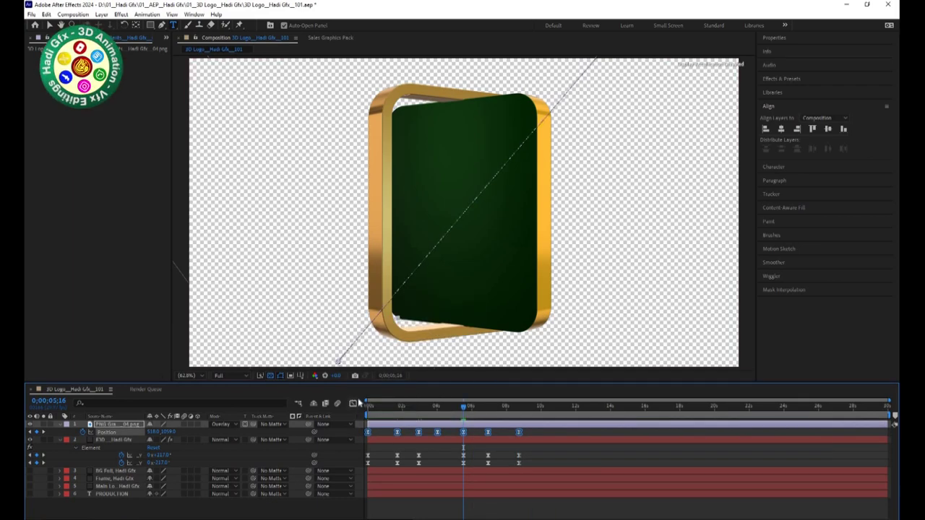
- Sharpen the Position speed curve by increasing ease influence in the Graph Editor
click(353, 403)
drag(568, 473, 365, 506)
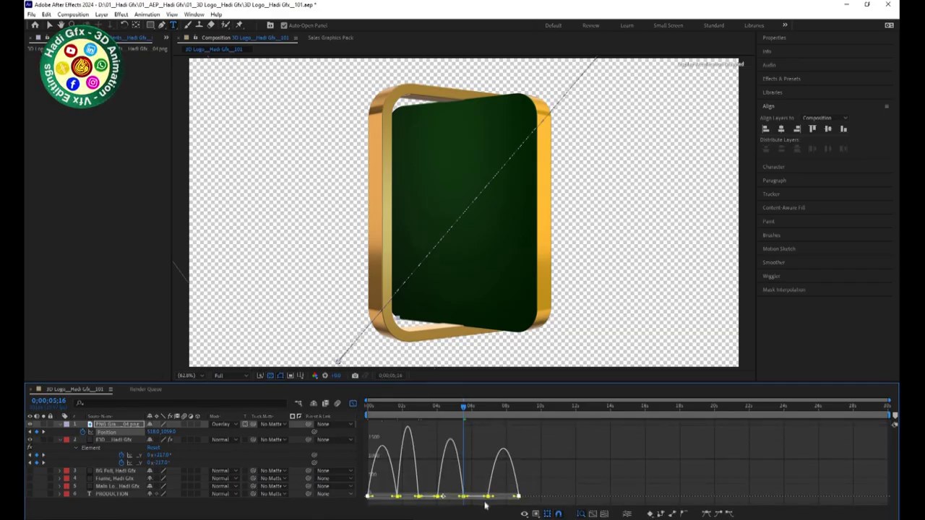
drag(513, 500, 508, 497)
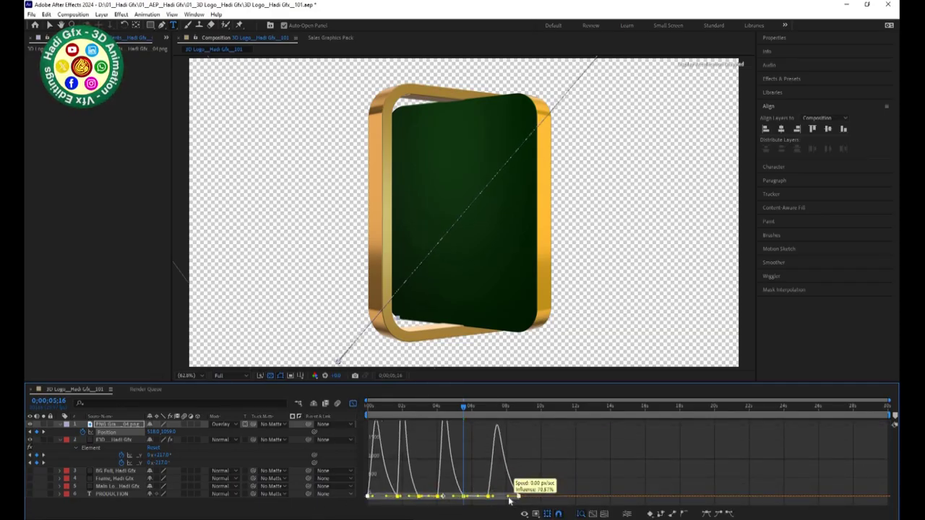
key(shift+F3)
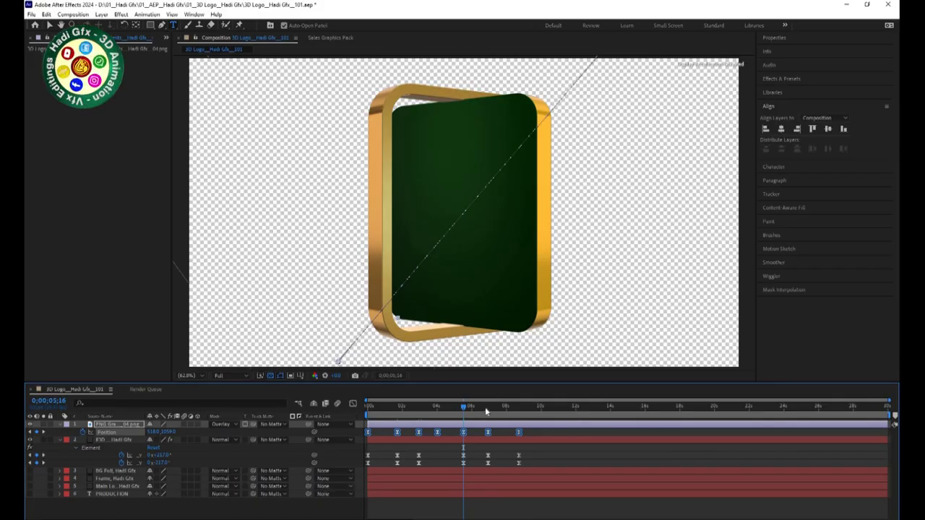
- Set the composition duration to 0;00;09;00 so it ends after the final keyframe
key(k)
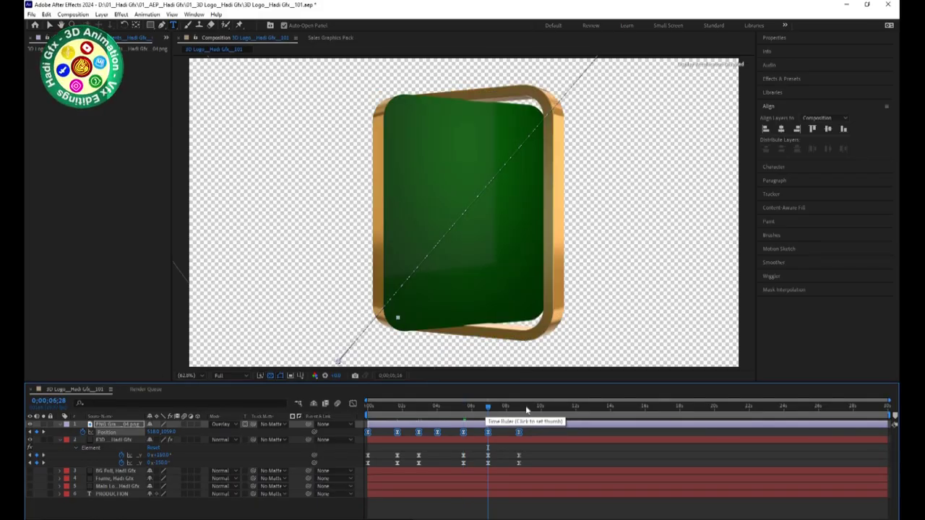
click(527, 408)
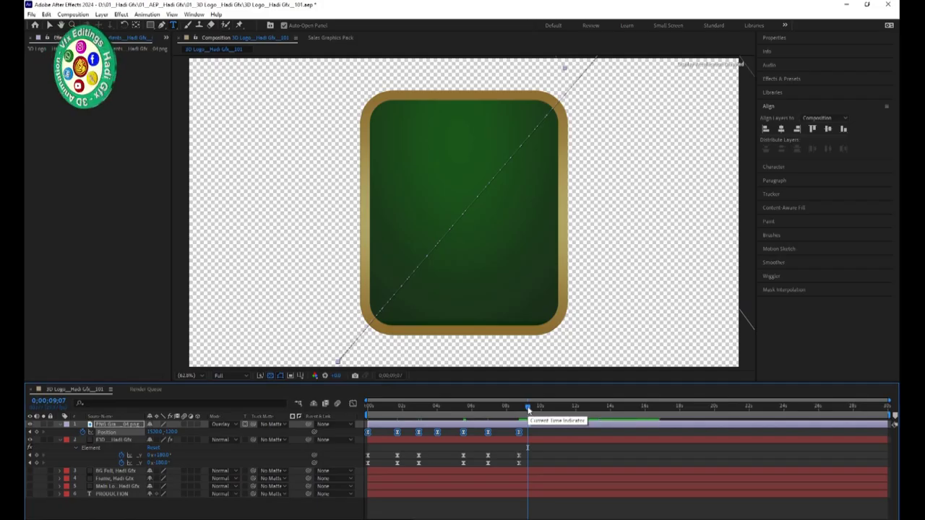
key(ctrl+k)
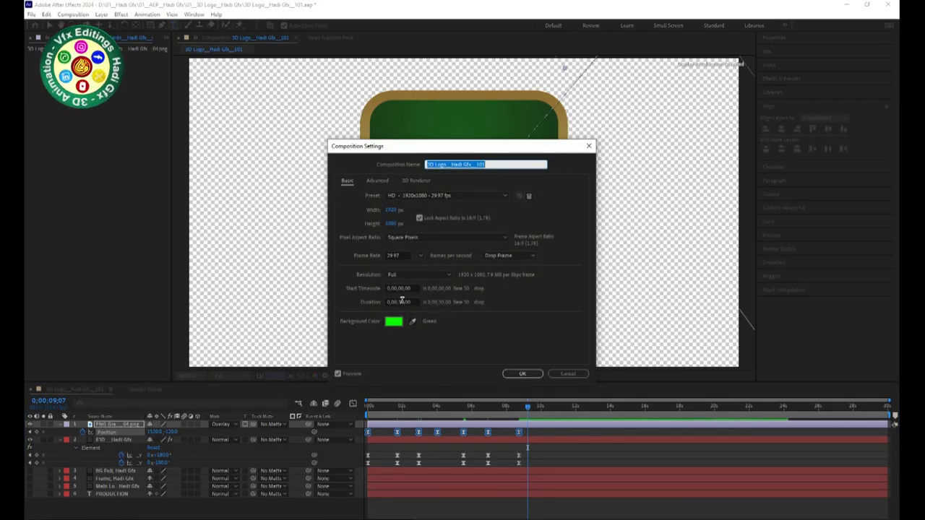
click(401, 302)
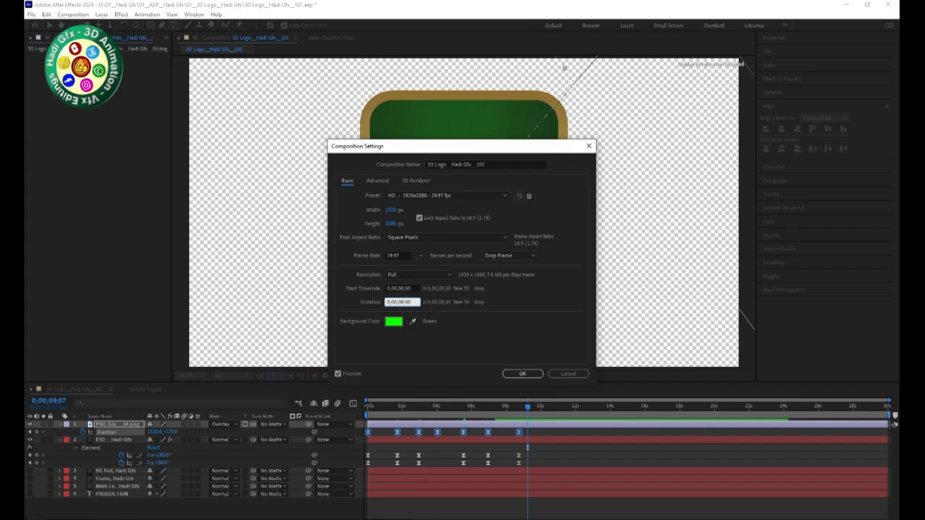
drag(448, 151, 569, 148)
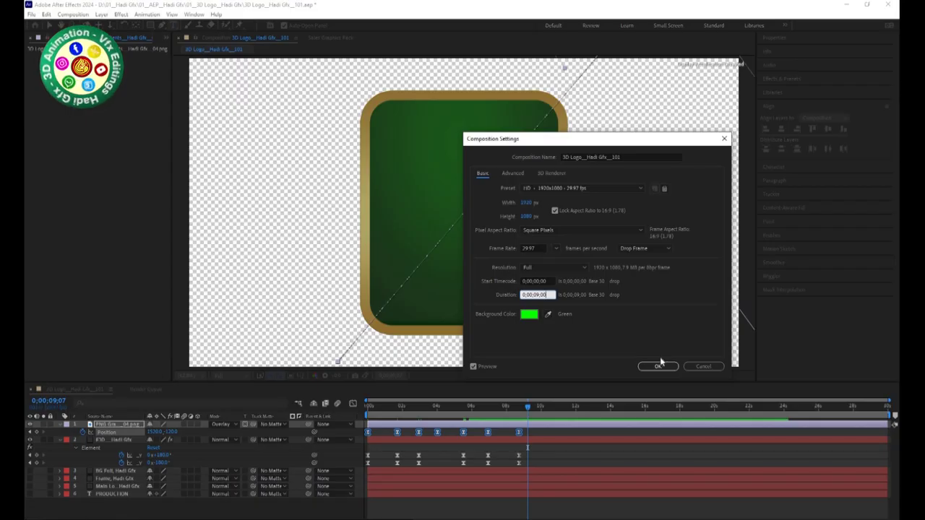
key(Return)
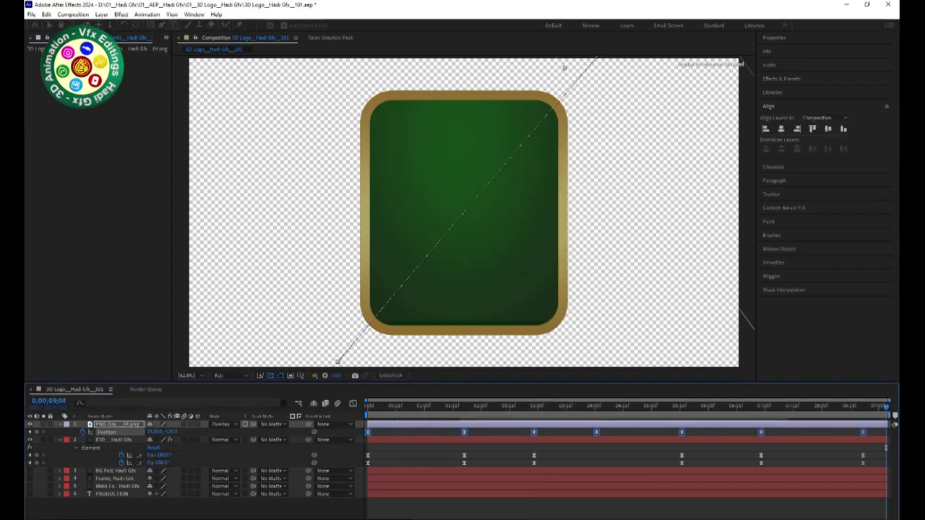
- Collapse both layers and play the animation from the start
click(59, 425)
click(59, 432)
key(Home)
key(space)
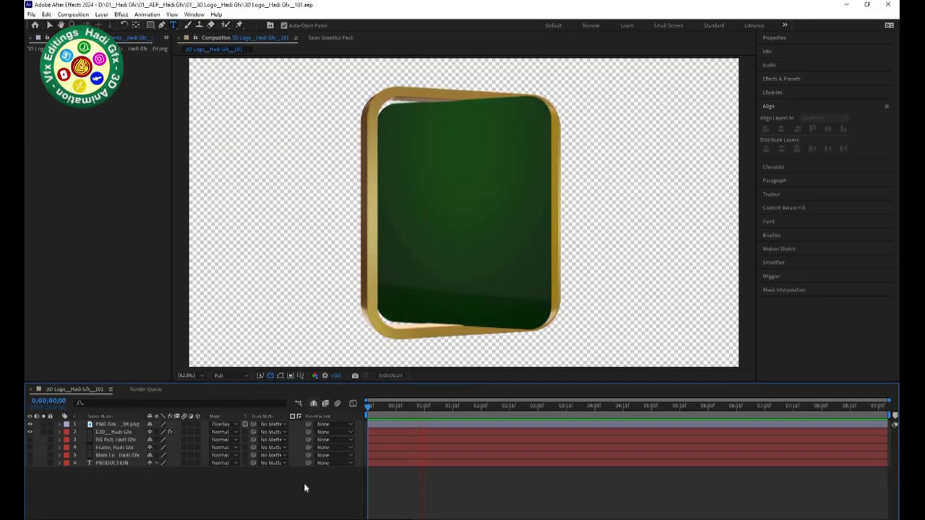
- Select the Element 3D logo layer and show its Element effect controls
click(113, 431)
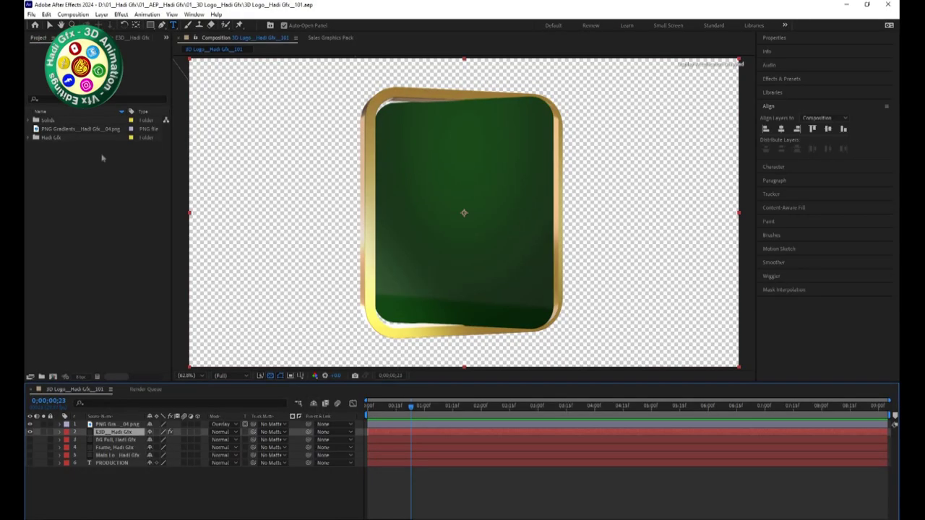
click(102, 37)
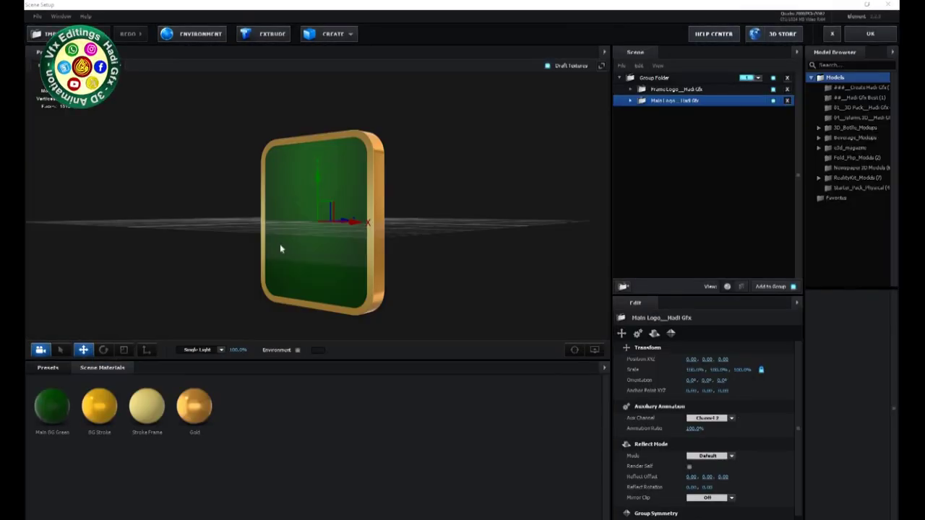
- Duplicate the BG group and rename the copy Main Name
drag(281, 249, 583, 122)
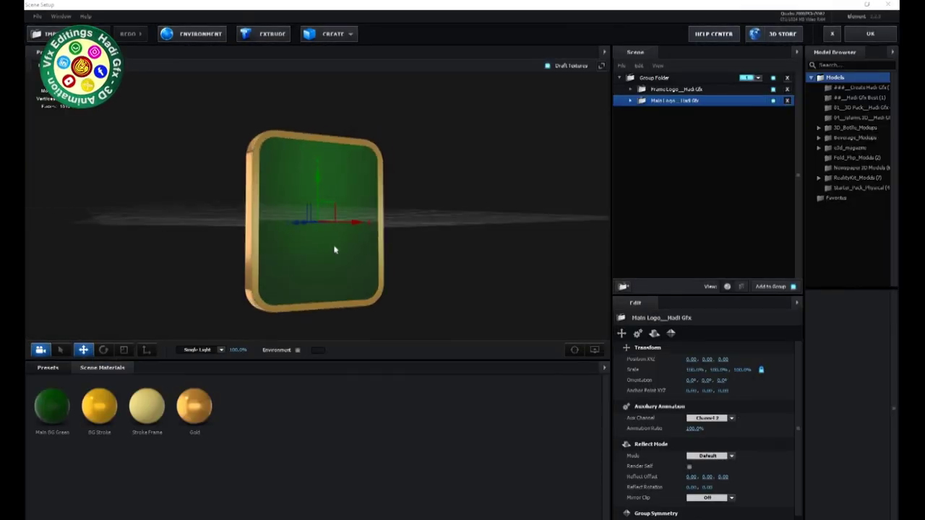
click(630, 101)
click(642, 113)
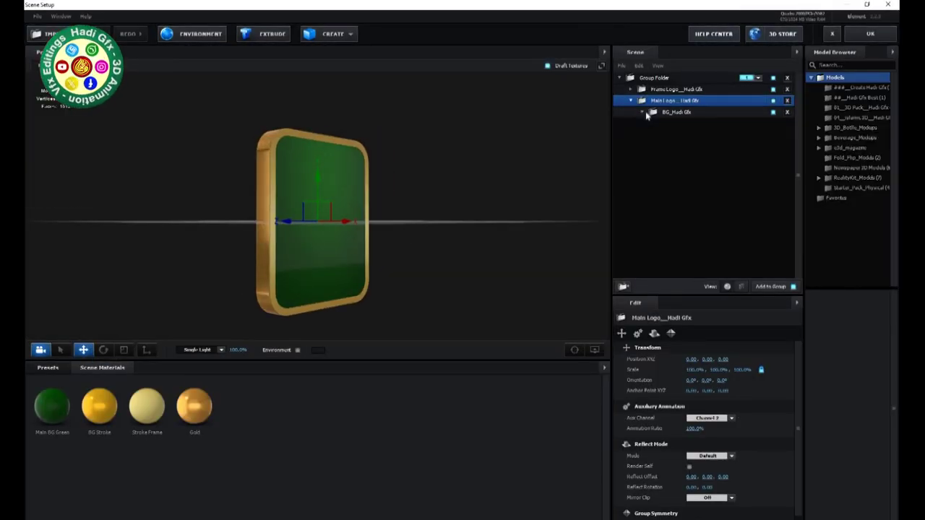
click(648, 116)
key(ctrl+d)
double_click(669, 112)
text(Hu)
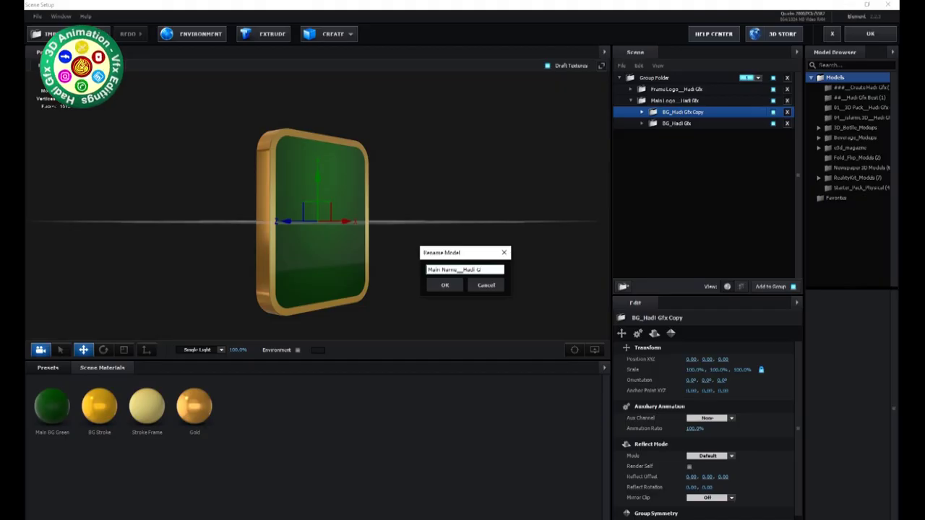
key(Return)
- Add a Logo Full group folder inside Main Name and drag both extrusion models toward it
click(643, 112)
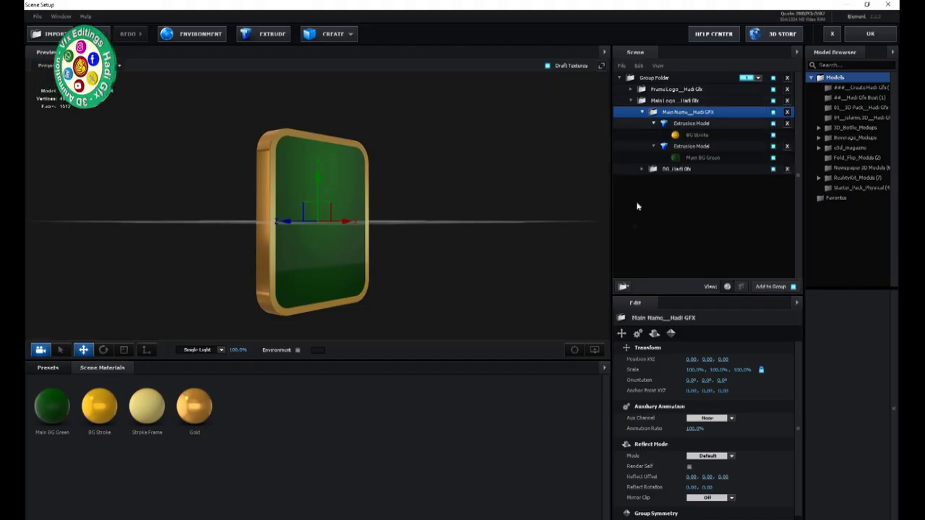
click(628, 286)
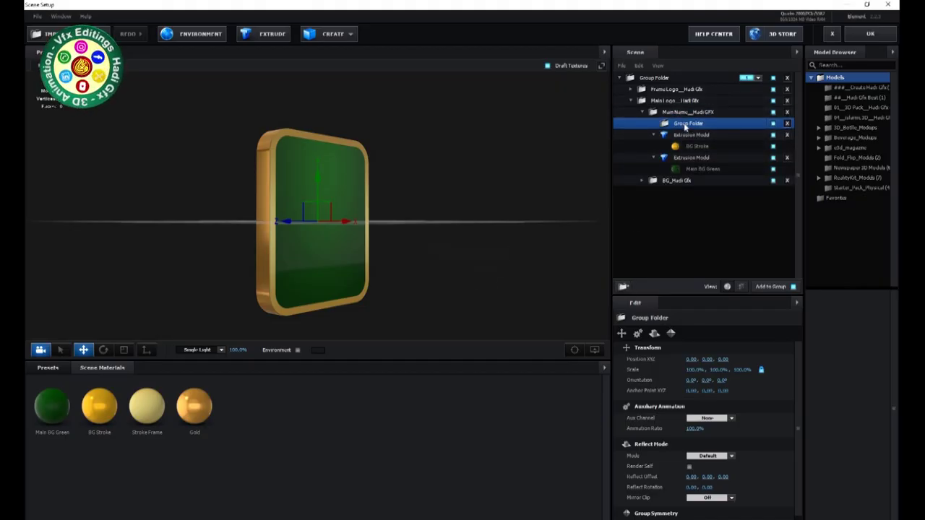
double_click(685, 127)
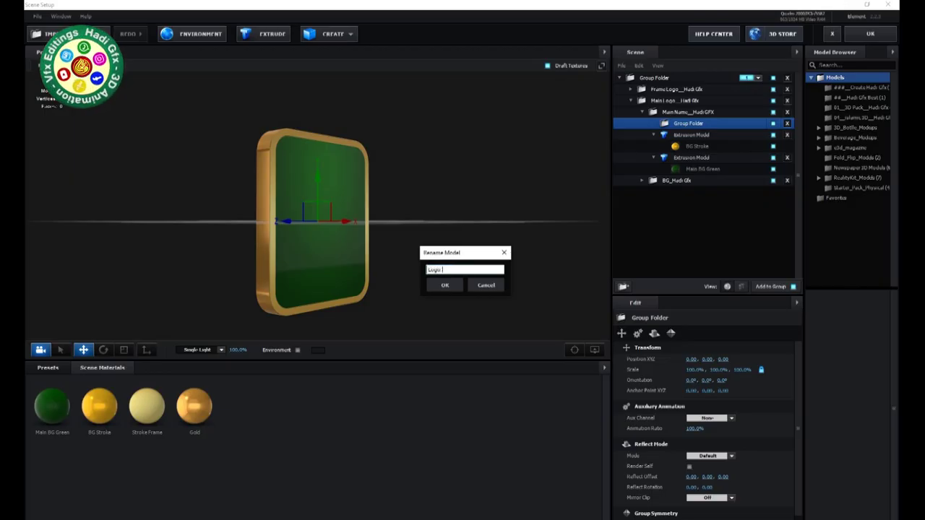
text(Logo Full__Hadi Gfx)
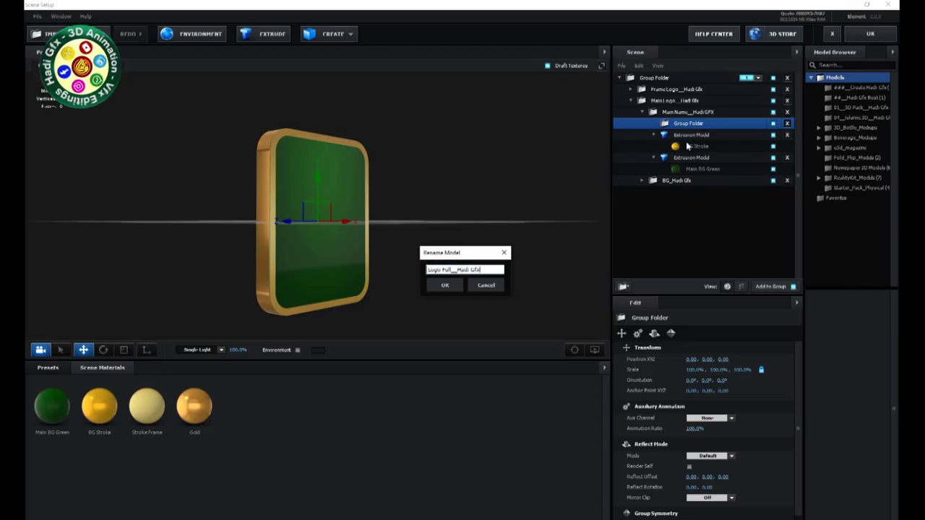
key(Return)
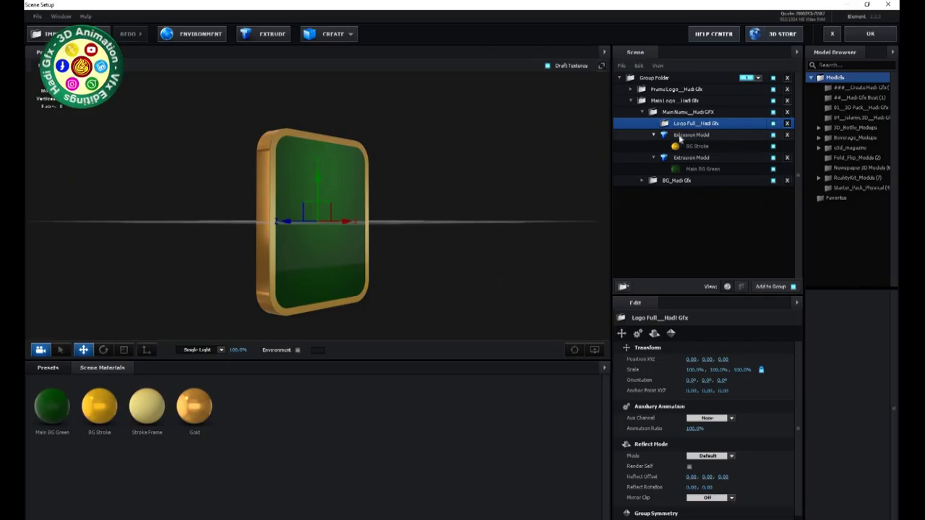
click(686, 135)
ctrl+click(687, 158)
mouse_move(685, 140)
mouse_down()
mouse_move(692, 125)
mouse_move(662, 140)
mouse_up()
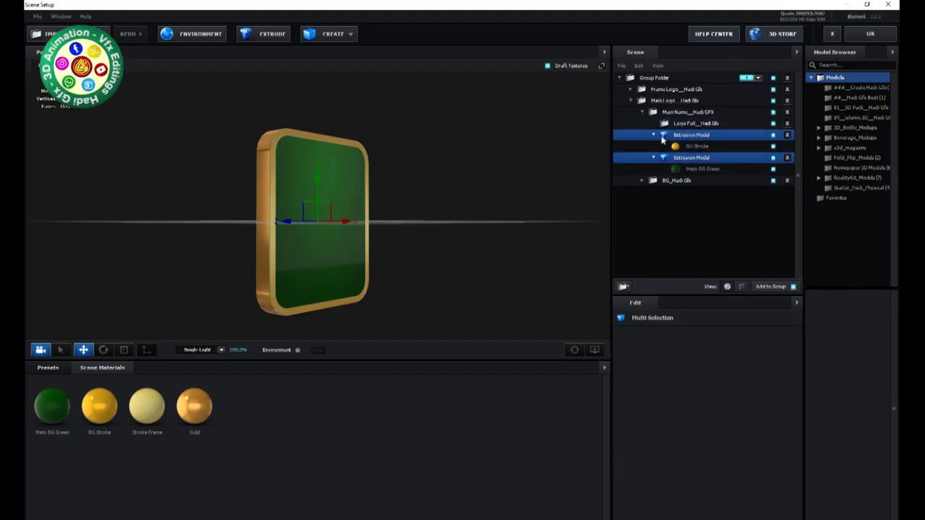
- Place both extrusion models in Logo Full and set each to Custom Path 3
drag(676, 139, 692, 125)
click(680, 135)
click(736, 358)
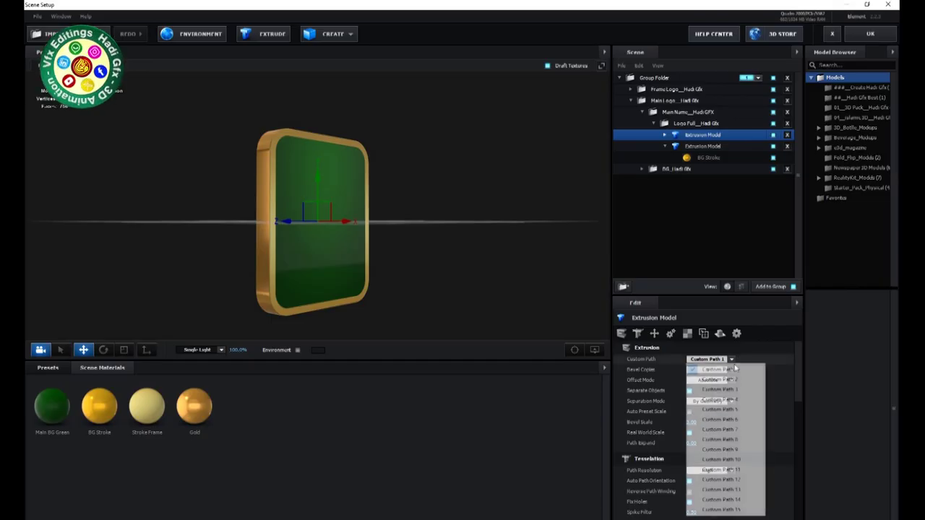
click(708, 383)
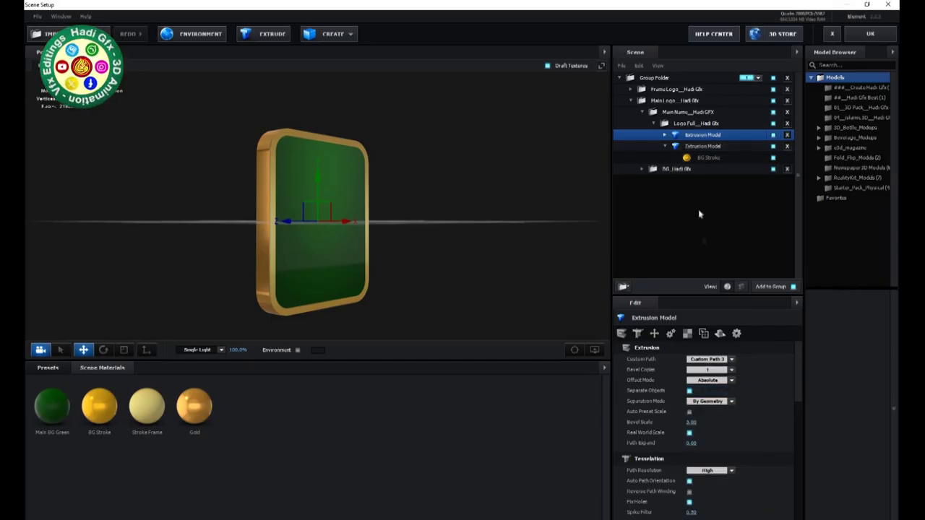
click(697, 146)
click(731, 359)
click(726, 390)
- Nudge the Logo Full folder forward off the card surface and slightly upward
click(654, 126)
drag(366, 262, 344, 259)
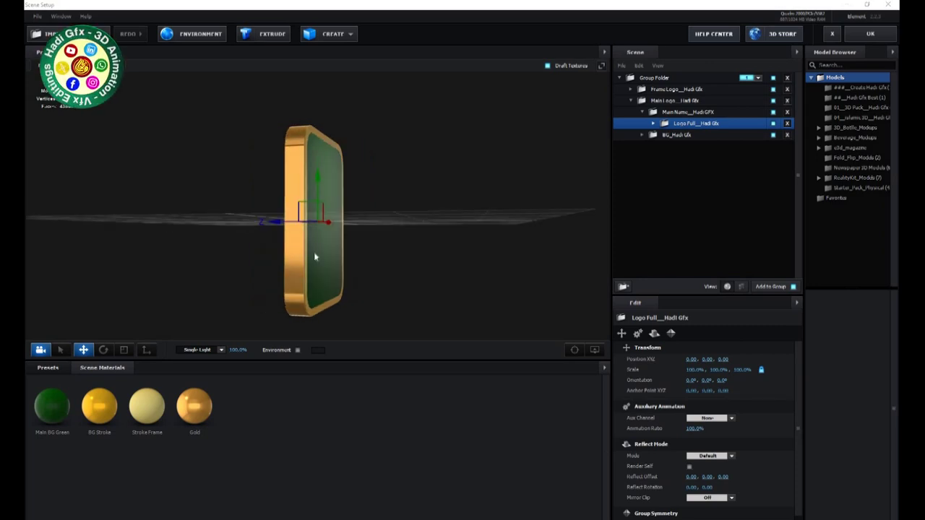
mouse_move(282, 224)
mouse_down()
mouse_move(270, 272)
mouse_move(327, 178)
mouse_up()
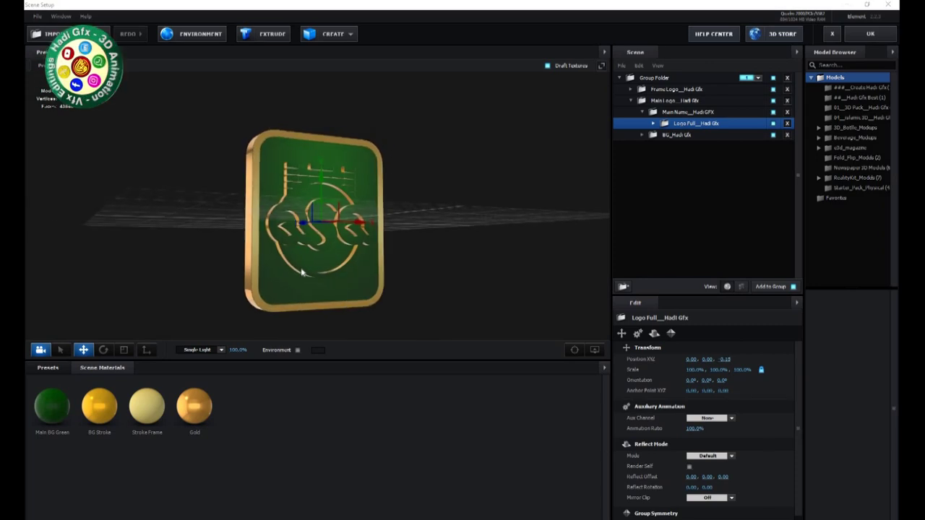
mouse_move(326, 178)
mouse_down()
mouse_move(326, 165)
mouse_move(278, 229)
mouse_up()
click(630, 100)
- Set the Main BG Green material's extrusion depth to 1.00
click(630, 100)
click(642, 135)
click(676, 134)
click(686, 158)
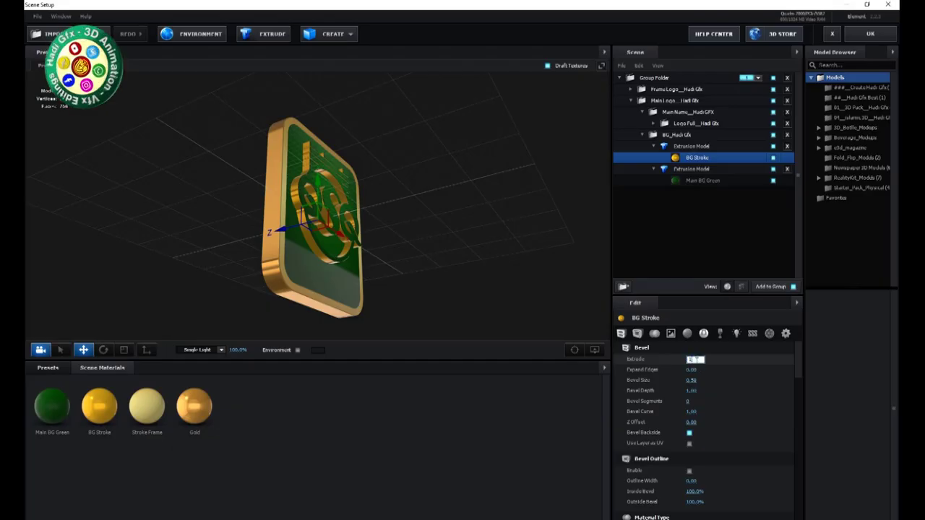
click(693, 181)
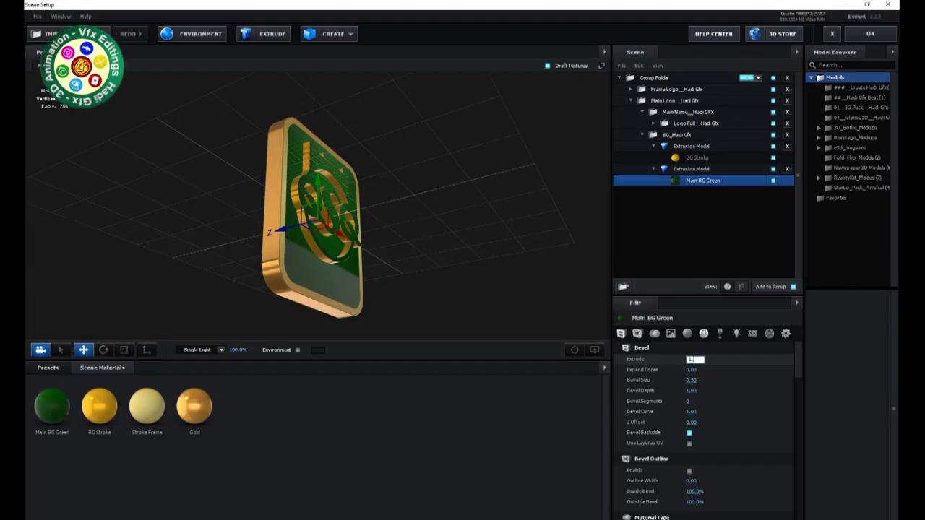
key(Return)
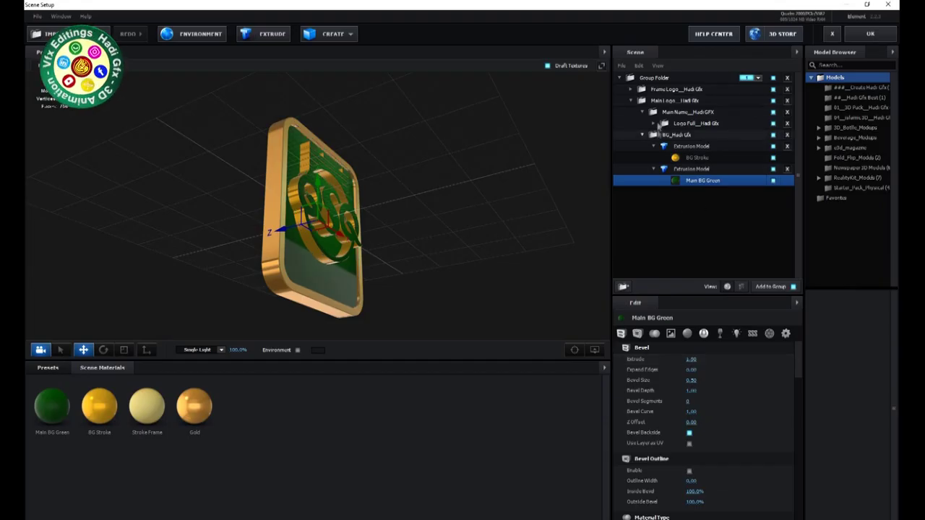
- Set the Stroke Frame and Gold extrusion depths to 1.80
click(638, 90)
click(630, 89)
click(686, 112)
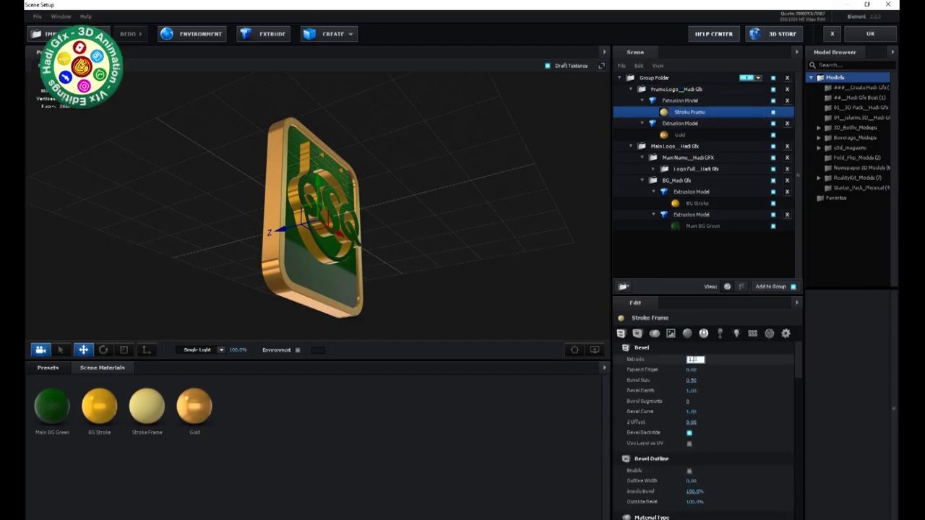
key(Return)
click(679, 135)
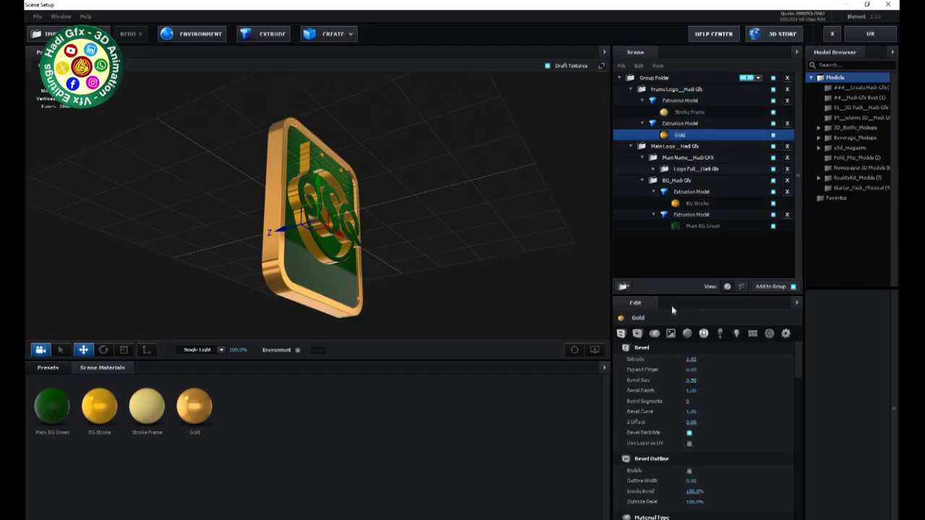
click(690, 359)
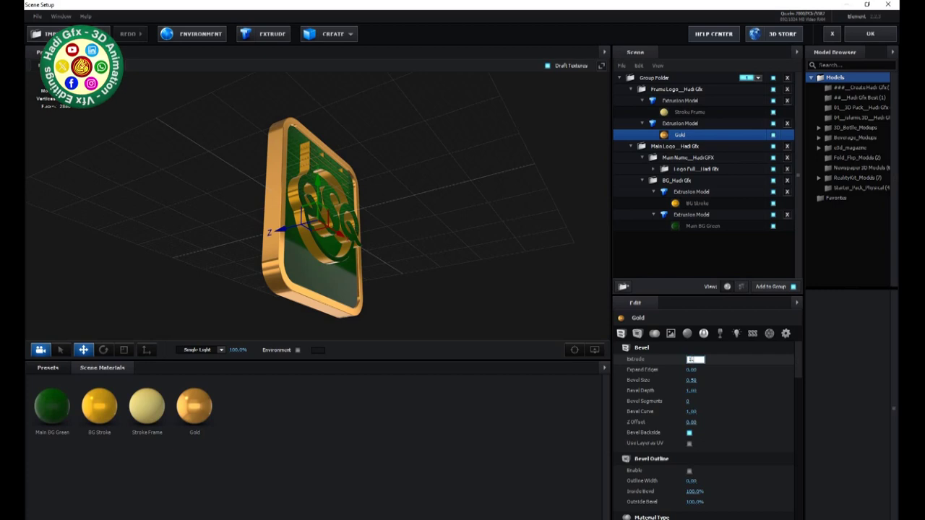
key(Return)
click(690, 358)
key(Return)
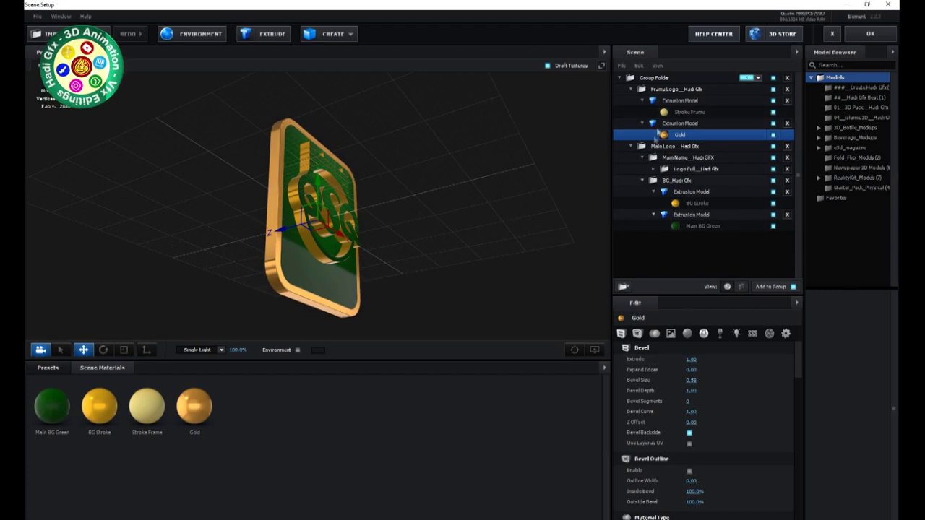
- Reduce the Stroke Frame extrusion depth to 1.5
click(668, 113)
click(692, 359)
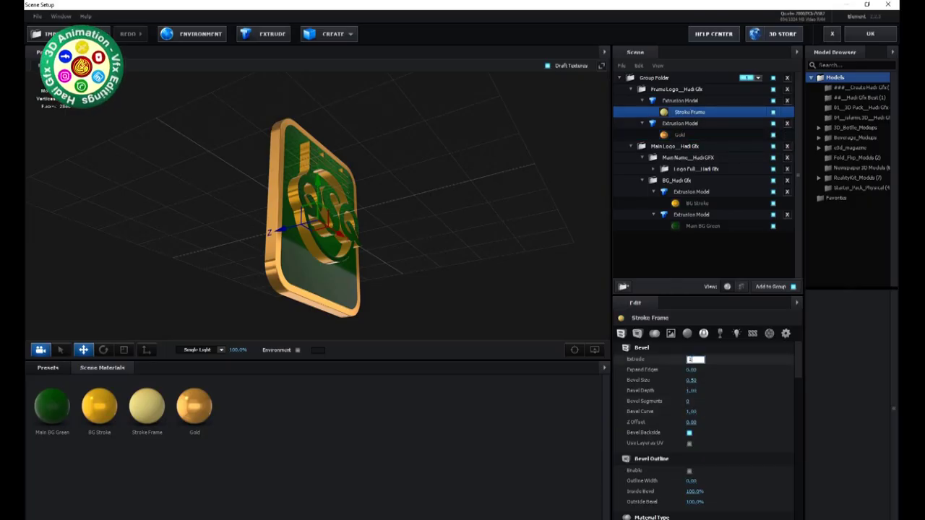
text(1.5)
key(Return)
mouse_move(532, 209)
mouse_down()
mouse_move(524, 228)
mouse_move(535, 218)
mouse_up()
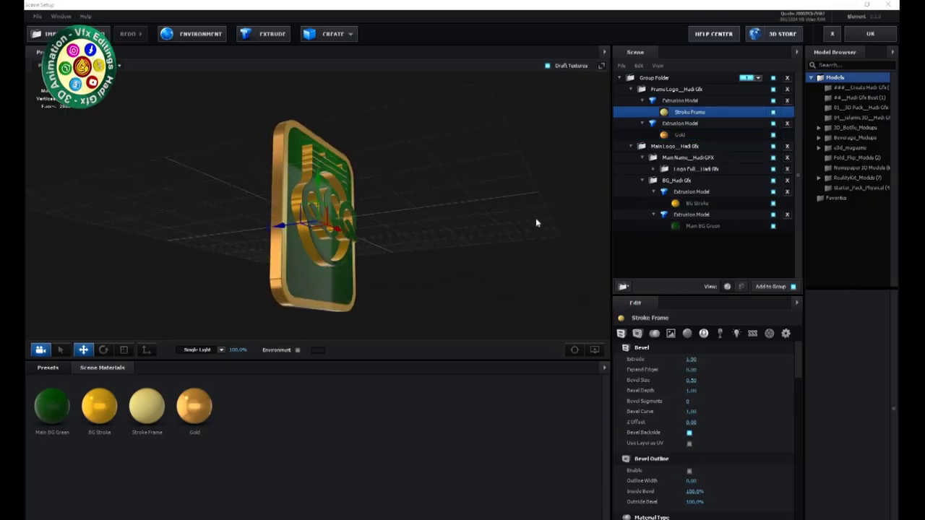
- Flatten the Logo Full group's Z scale to about 57% with the Scale tool
click(631, 88)
click(659, 137)
click(642, 135)
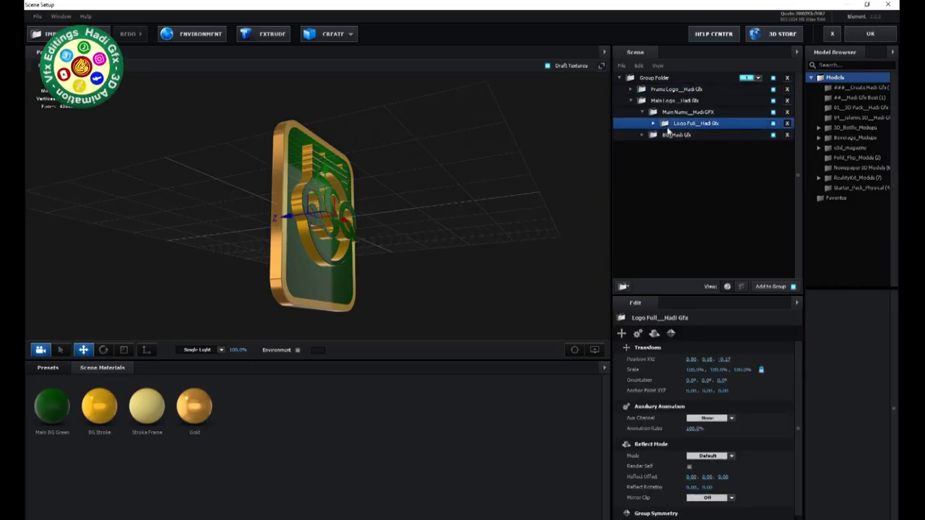
key(Up)
click(652, 124)
click(652, 124)
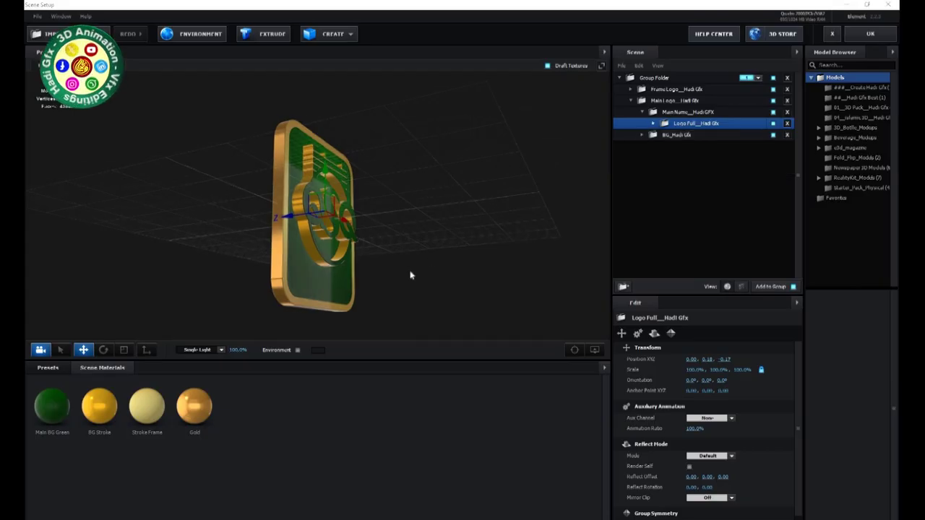
drag(409, 274, 307, 229)
click(123, 352)
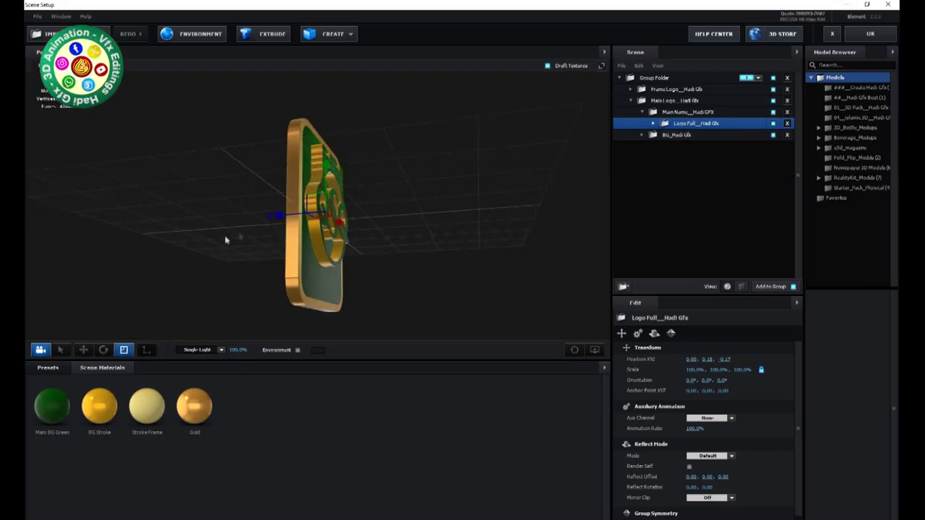
drag(276, 220, 281, 221)
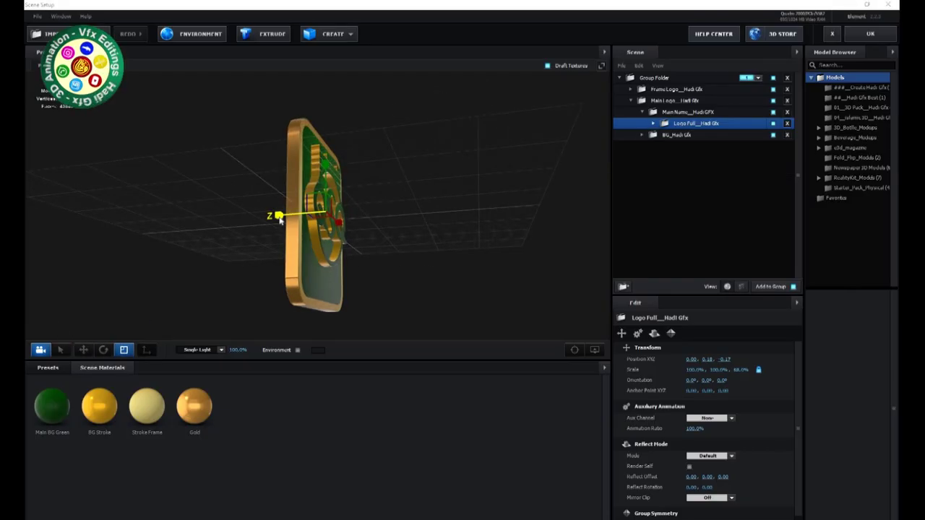
drag(314, 302, 286, 288)
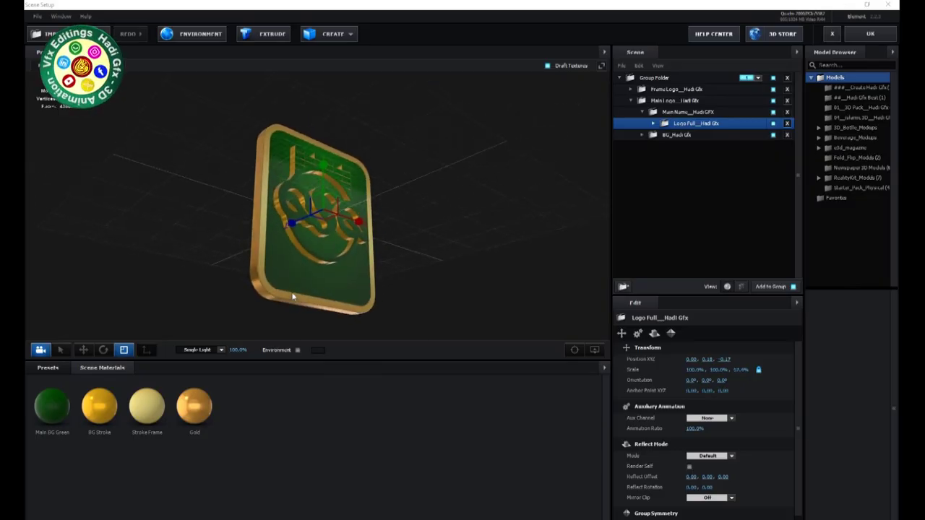
- Add a new blank scene material and start renaming it Name Texture
click(653, 124)
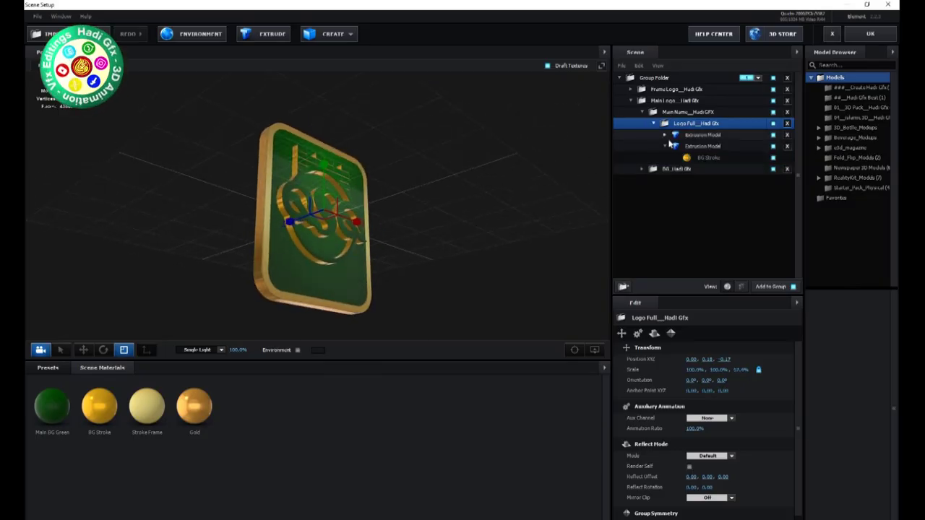
right_click(277, 408)
click(293, 411)
right_click(242, 405)
click(268, 431)
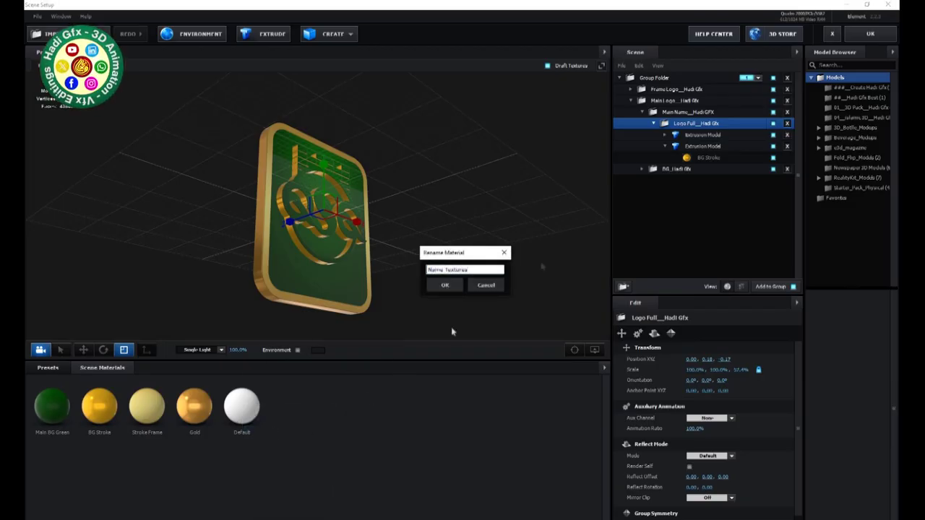
- Name the material Name Textures and load Grdients_Hadi7.com_13.jpg as its Diffuse texture
key(Return)
click(241, 407)
click(677, 387)
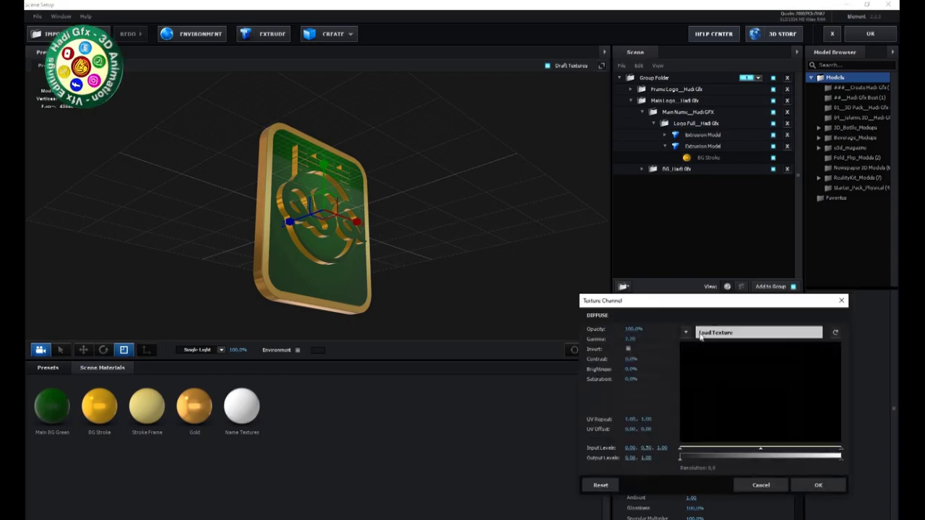
click(700, 336)
click(69, 297)
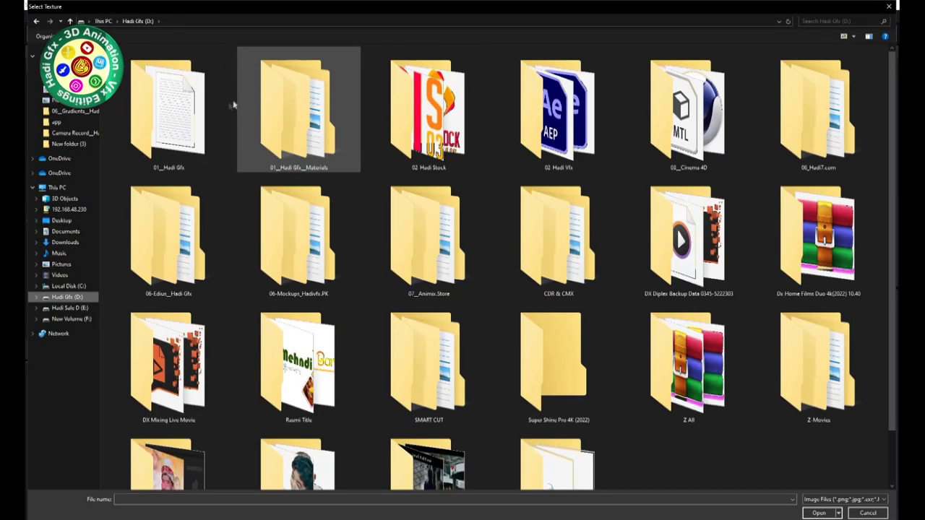
double_click(167, 108)
double_click(694, 109)
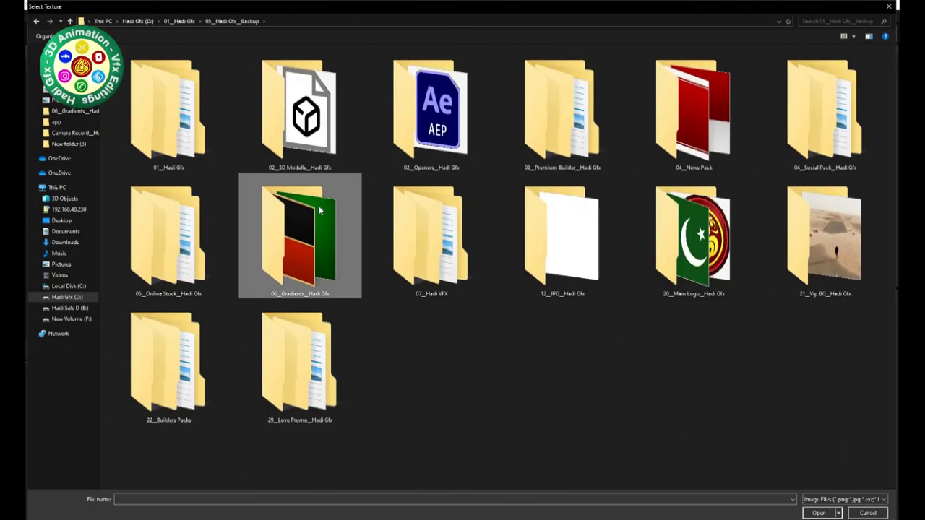
double_click(320, 210)
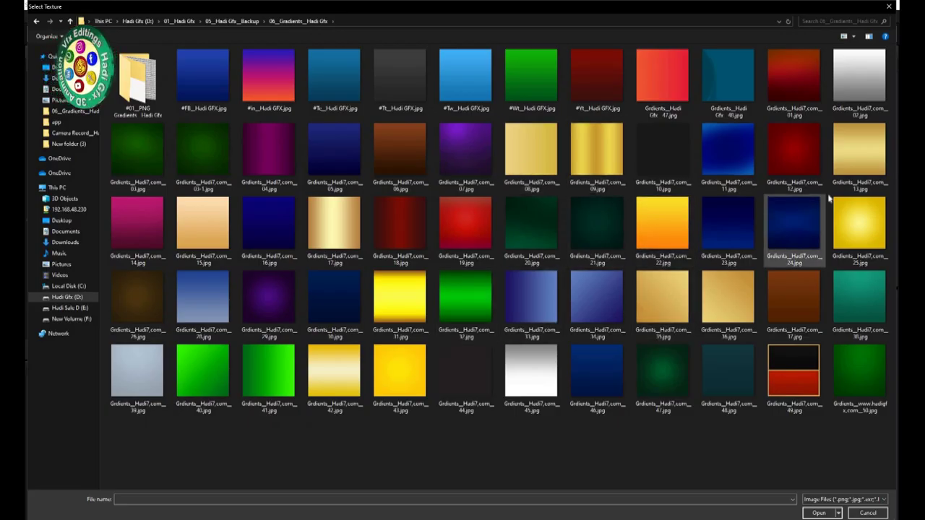
double_click(844, 150)
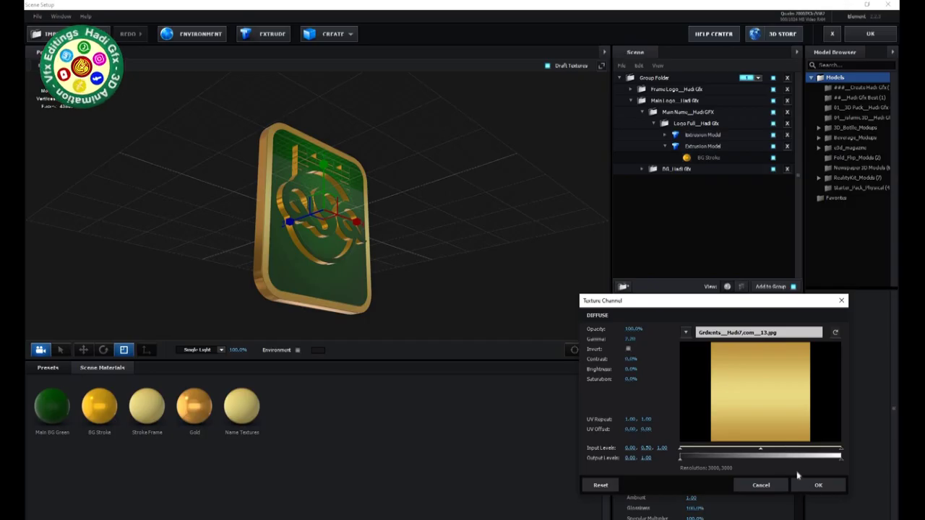
click(817, 485)
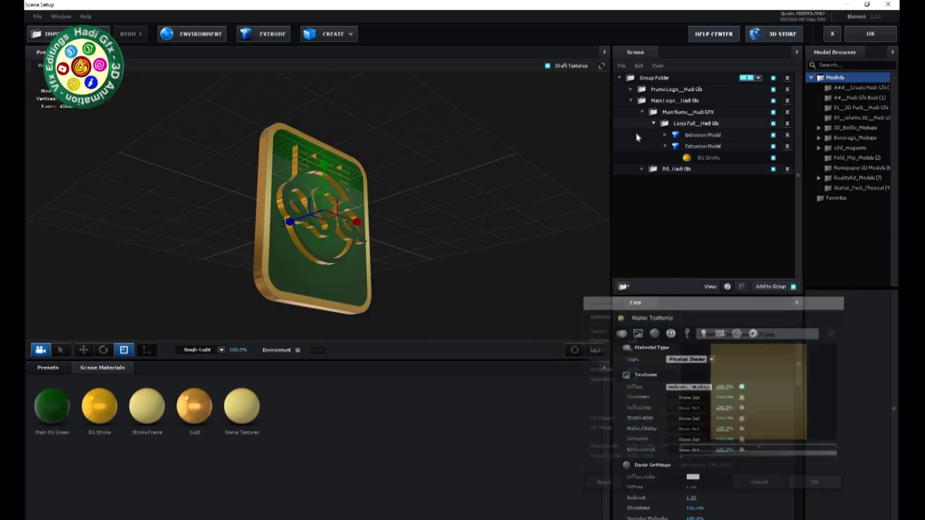
- Apply Name Textures to the logo's first Extrusion Model, then browse to the Proshaders physical presets
click(239, 407)
right_click(320, 423)
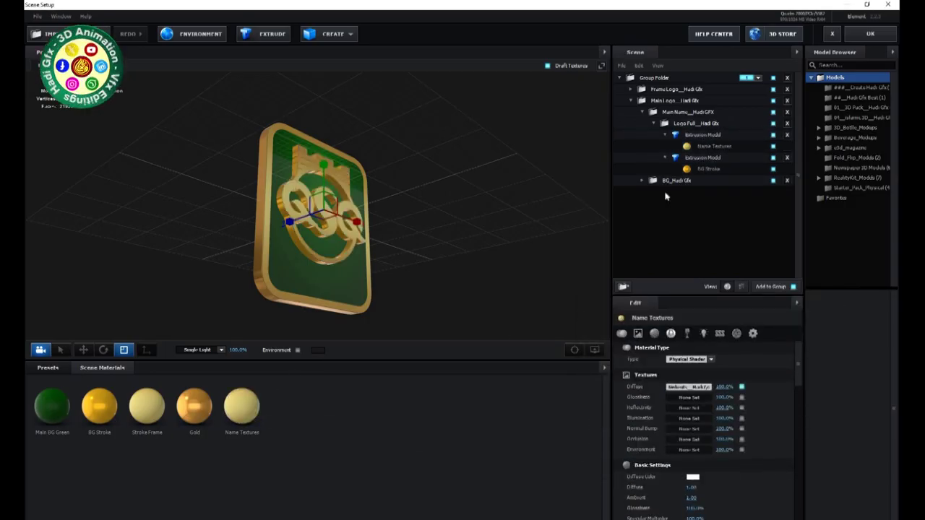
click(683, 158)
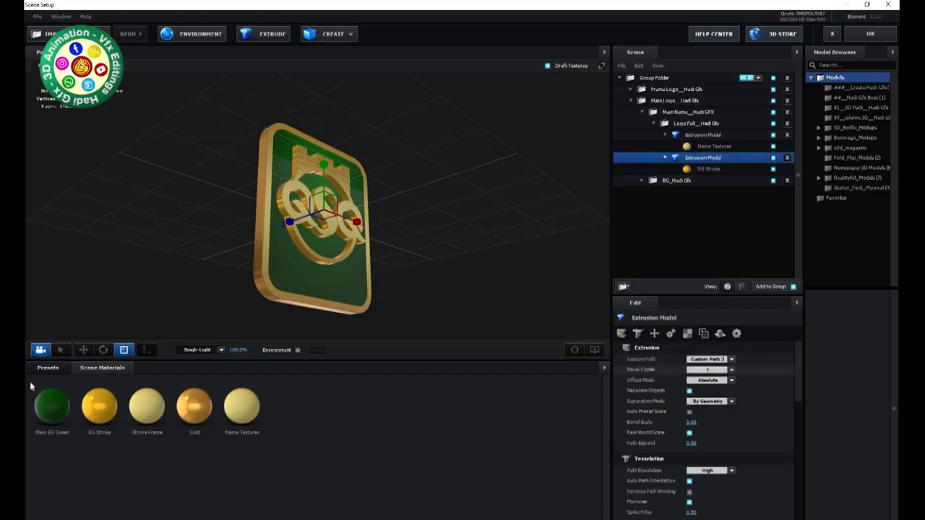
click(45, 368)
double_click(72, 420)
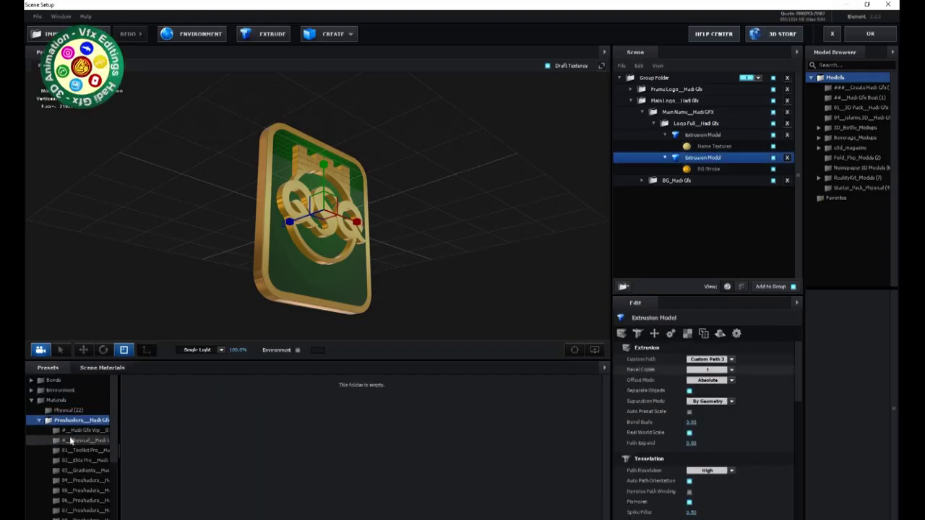
click(73, 439)
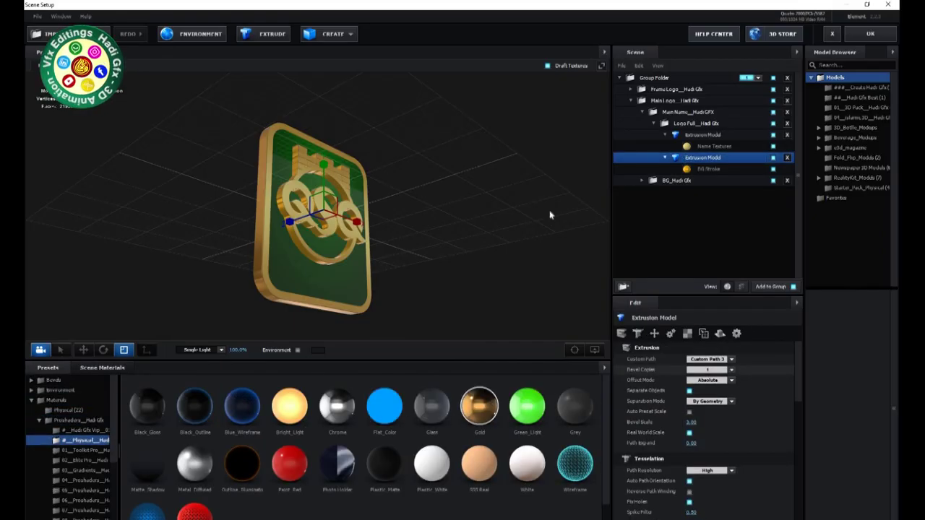
- Apply the Gold preset to the second Extrusion Model and turn its Diffuse colour green
drag(549, 214, 683, 166)
click(683, 168)
scroll(669, 477, down, 5)
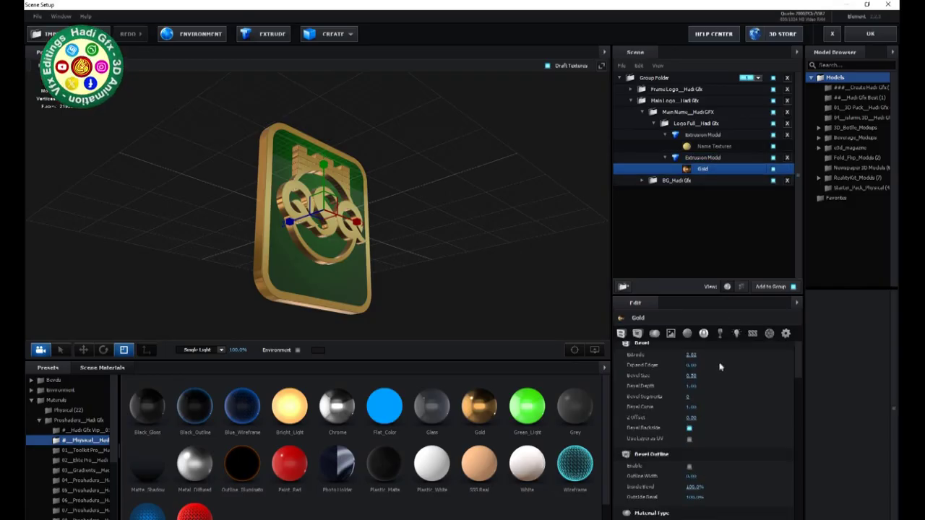
scroll(670, 499, down, 4)
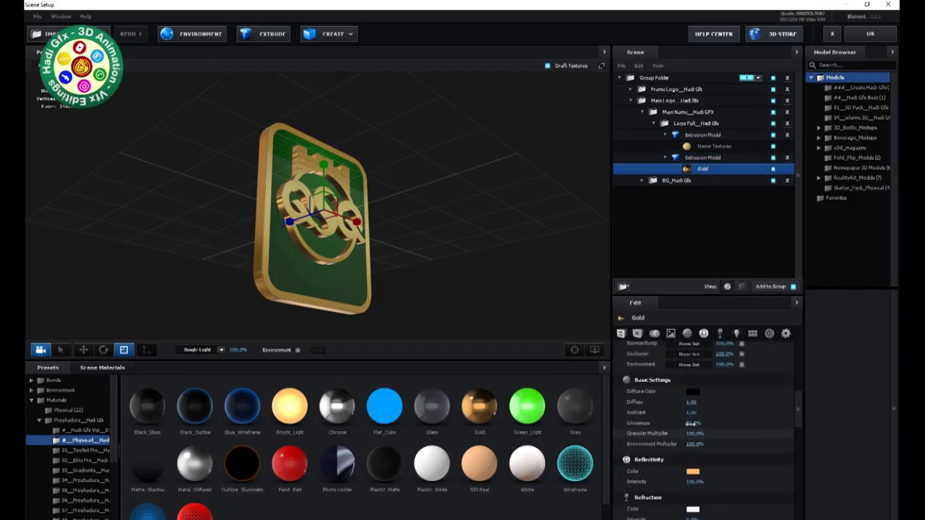
click(692, 394)
click(738, 432)
click(713, 389)
click(755, 457)
- Set Reflectivity to a darker green and refine the Diffuse colour to 119A2A
click(692, 471)
drag(724, 458, 724, 469)
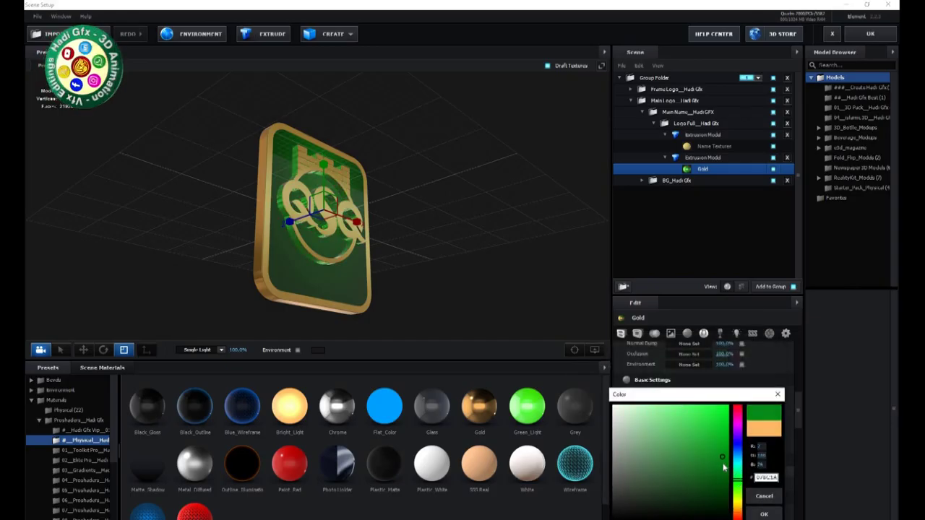
click(763, 514)
click(695, 422)
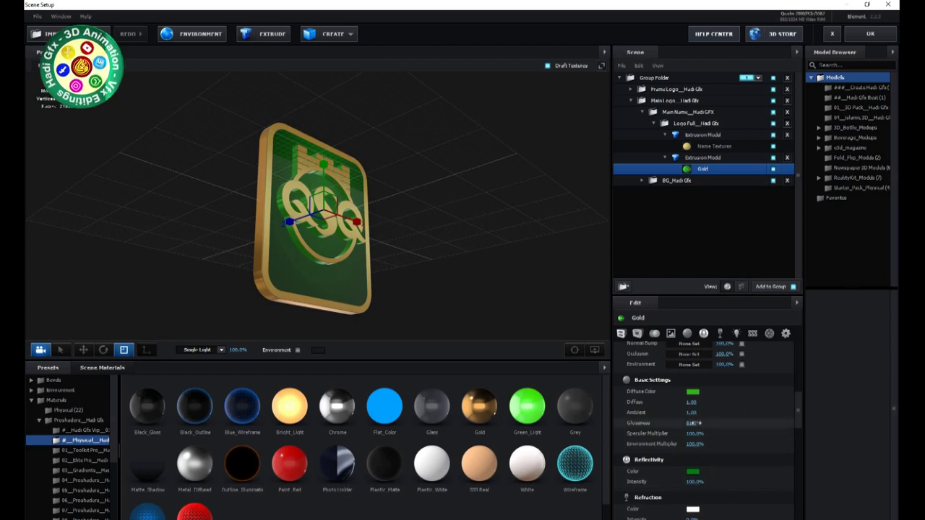
click(692, 391)
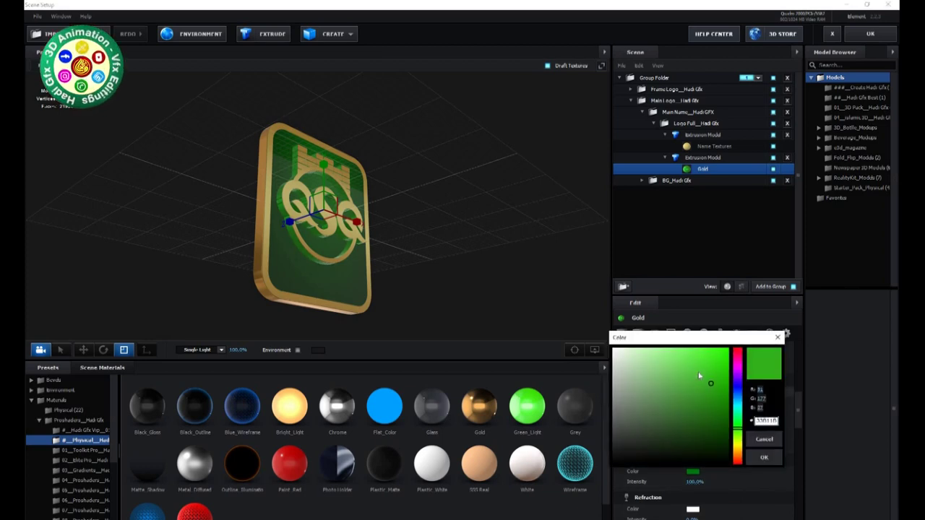
click(764, 457)
scroll(693, 404, up, 3)
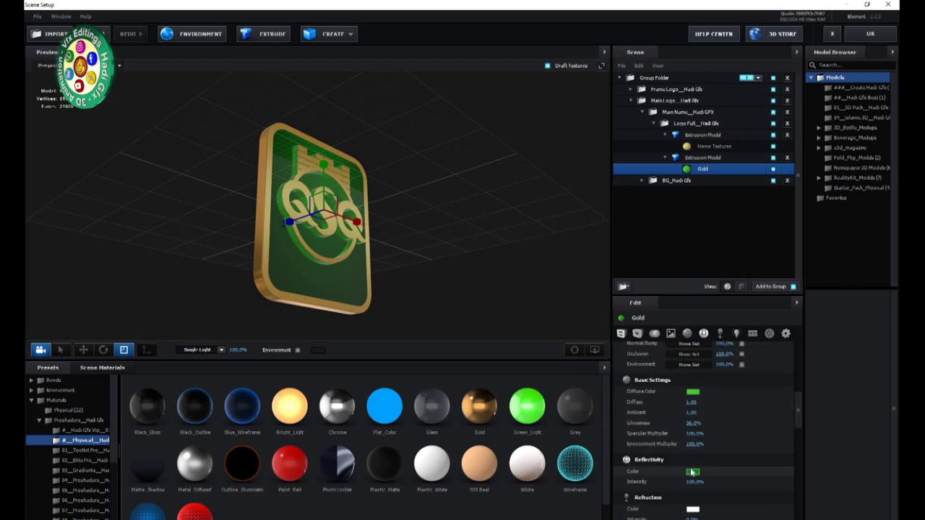
click(693, 392)
click(716, 451)
click(549, 235)
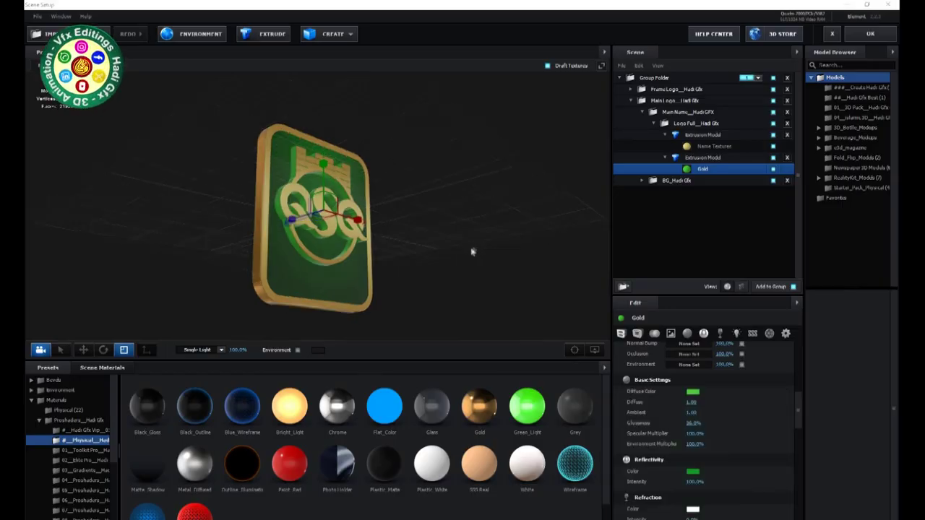
click(695, 147)
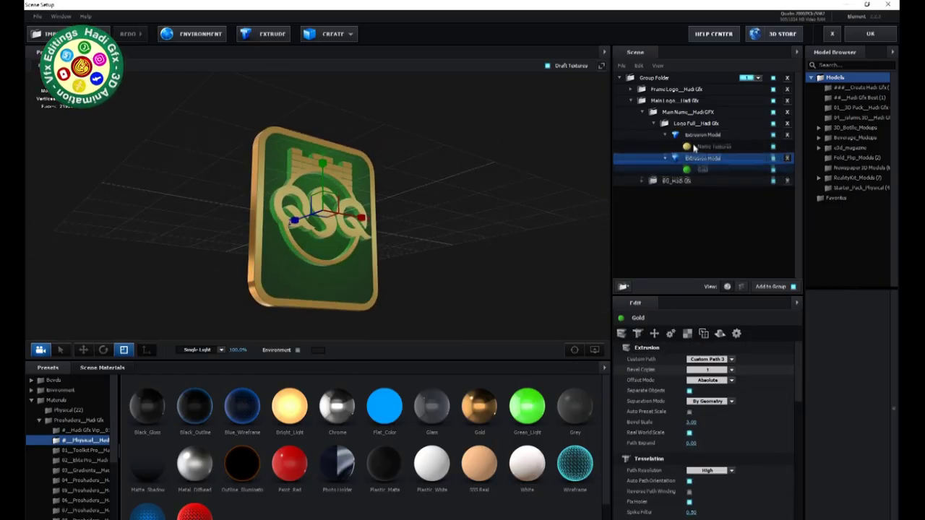
- Raise the Name Textures diffuse texture contrast to about 48% and increase its brightness
scroll(689, 404, up, 2)
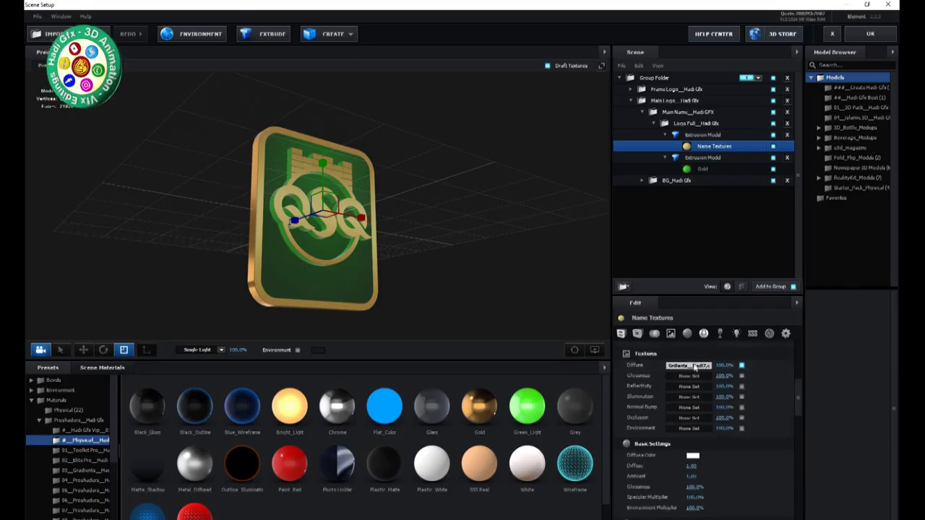
click(689, 365)
mouse_move(627, 343)
mouse_down()
mouse_move(645, 334)
mouse_move(653, 348)
mouse_up()
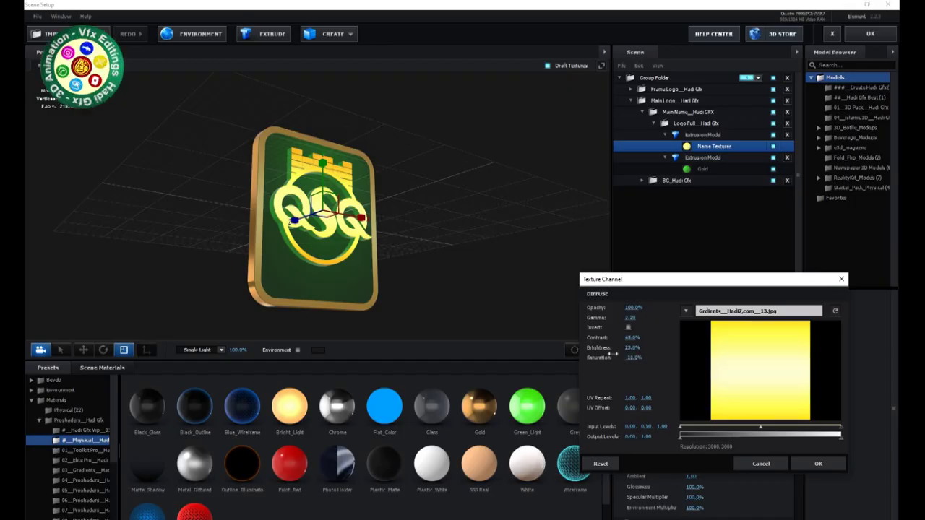
click(812, 463)
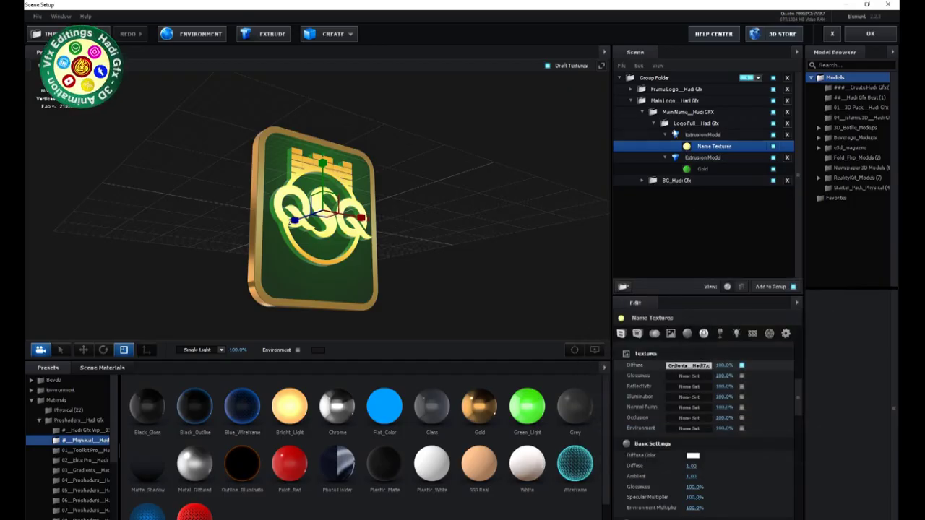
click(652, 123)
click(691, 124)
- Duplicate the Logo Full group with Ctrl+D and rename the copy Production_Hadi Gfx
key(ctrl+d)
double_click(692, 124)
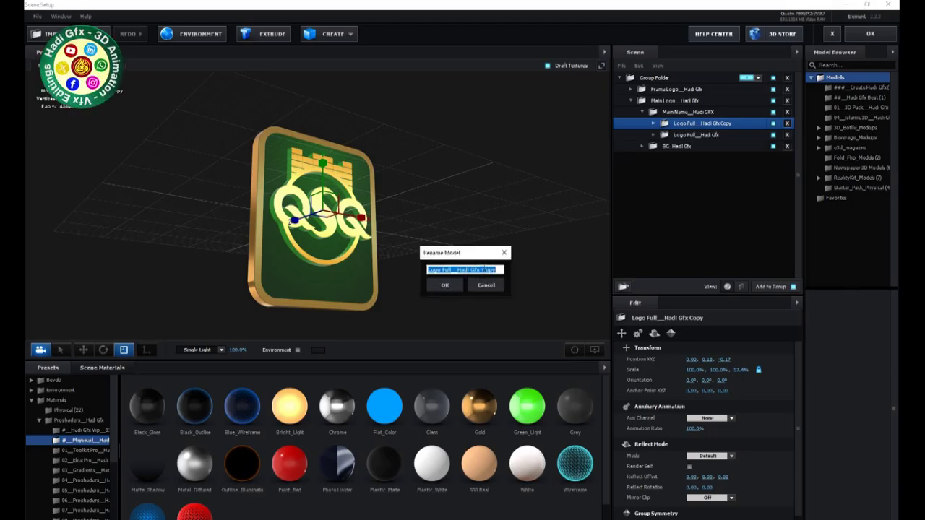
click(482, 269)
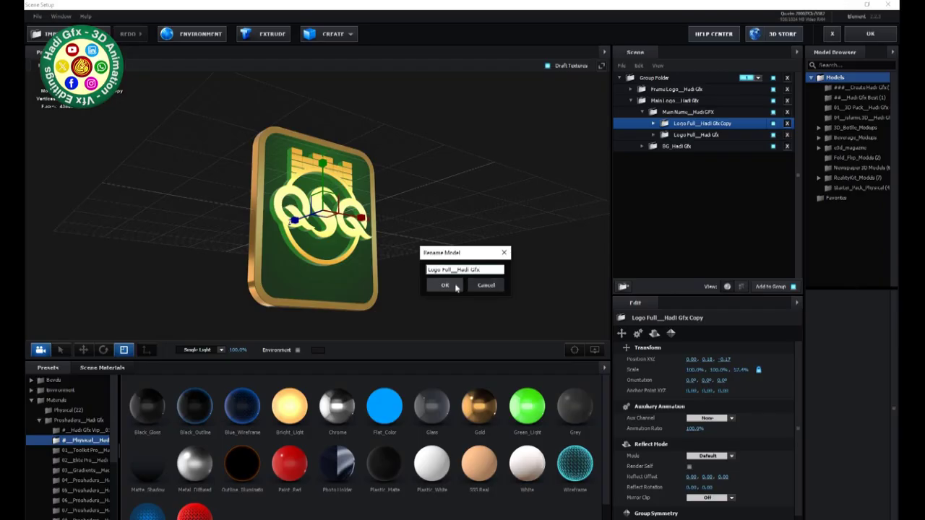
text(Product)
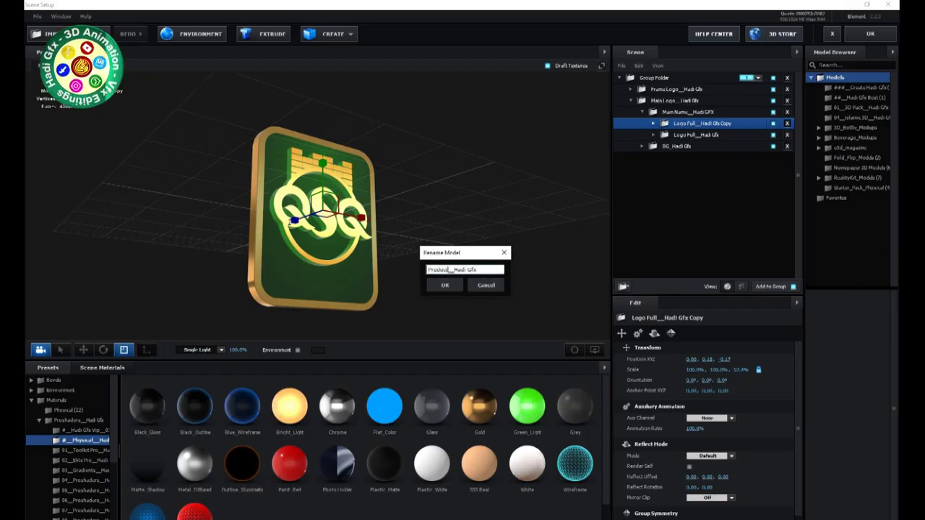
text(n)
key(Return)
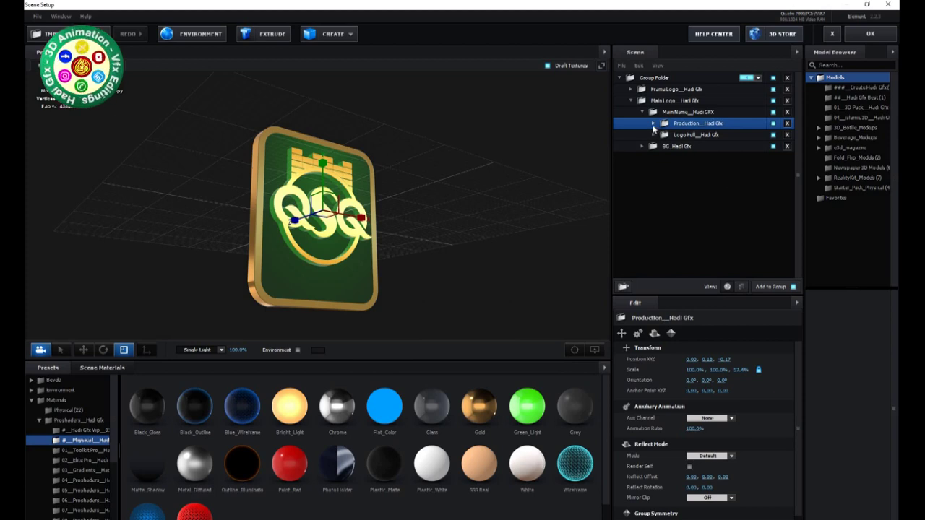
click(652, 124)
click(671, 135)
- Switch both Production_Hadi Gfx Extrusion Models to Custom Path 4
click(724, 358)
click(708, 410)
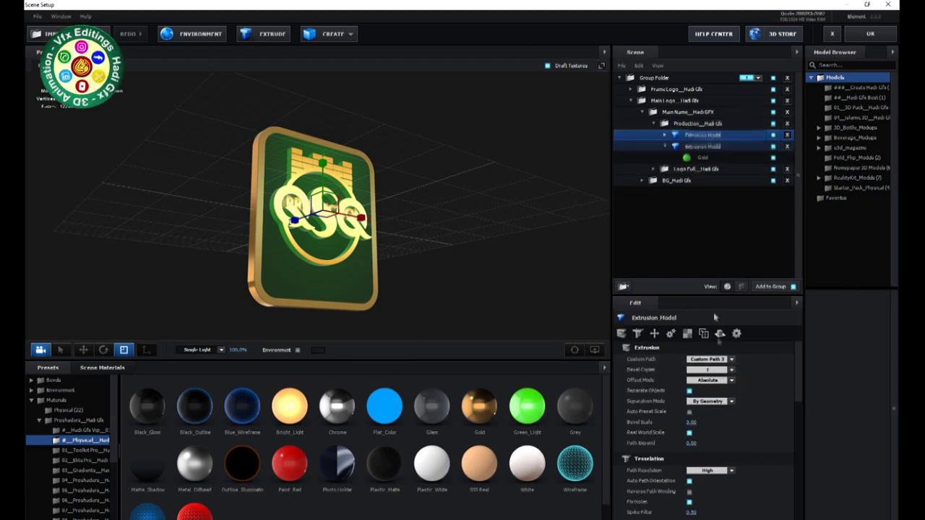
click(724, 358)
click(715, 398)
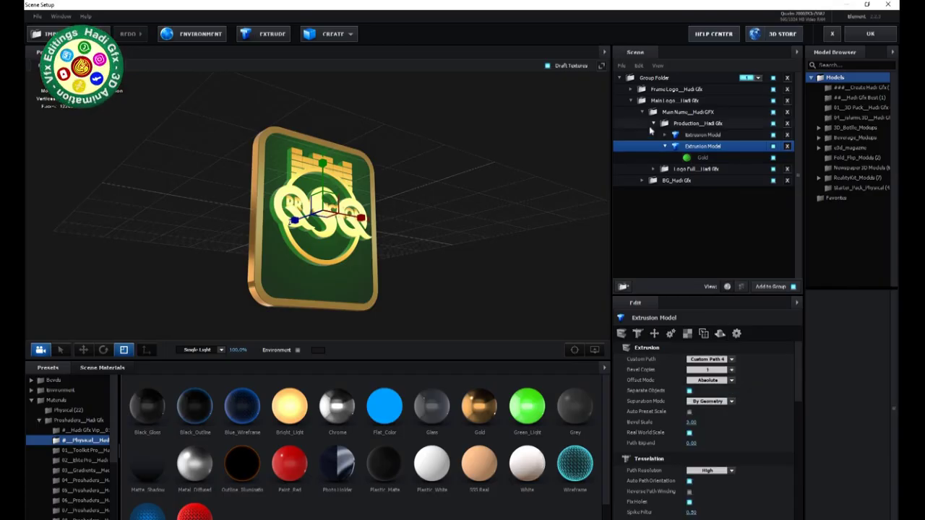
click(652, 123)
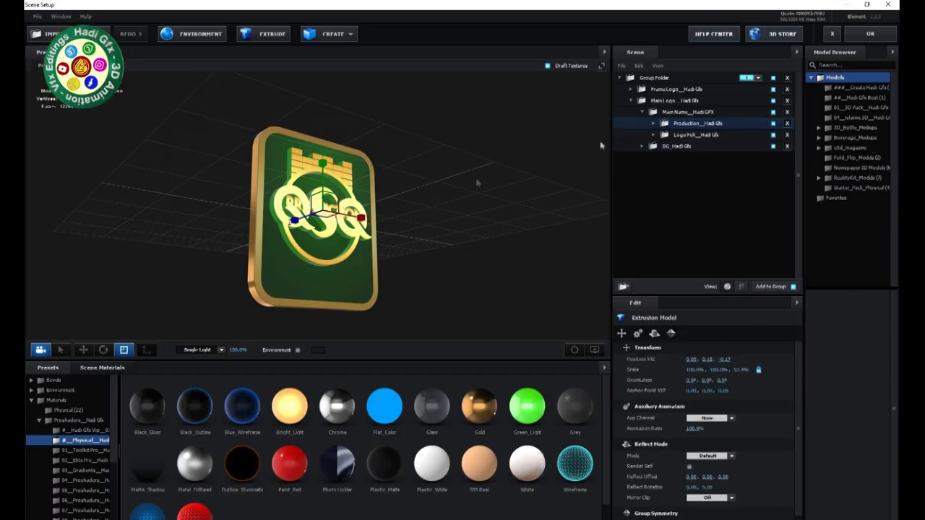
- Move the PRODUCTION text below QSQ, enlarge it to about 123.5%, and flatten its depth
click(84, 349)
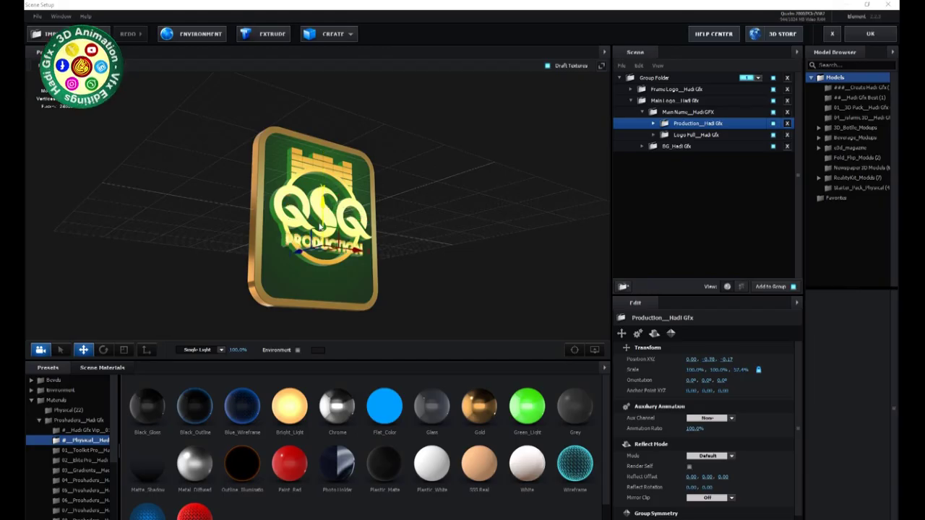
drag(323, 168, 409, 316)
scroll(426, 299, up, 2)
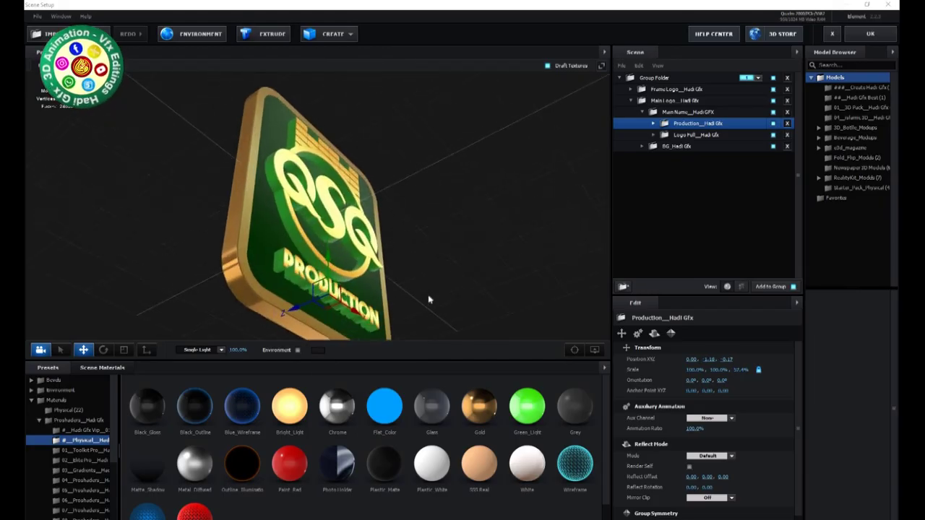
scroll(413, 248, up, 2)
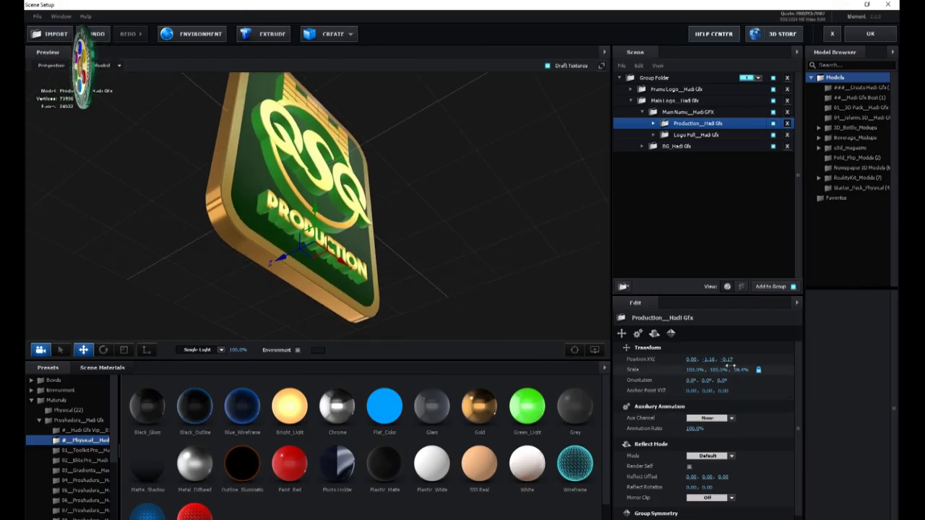
drag(731, 368, 744, 367)
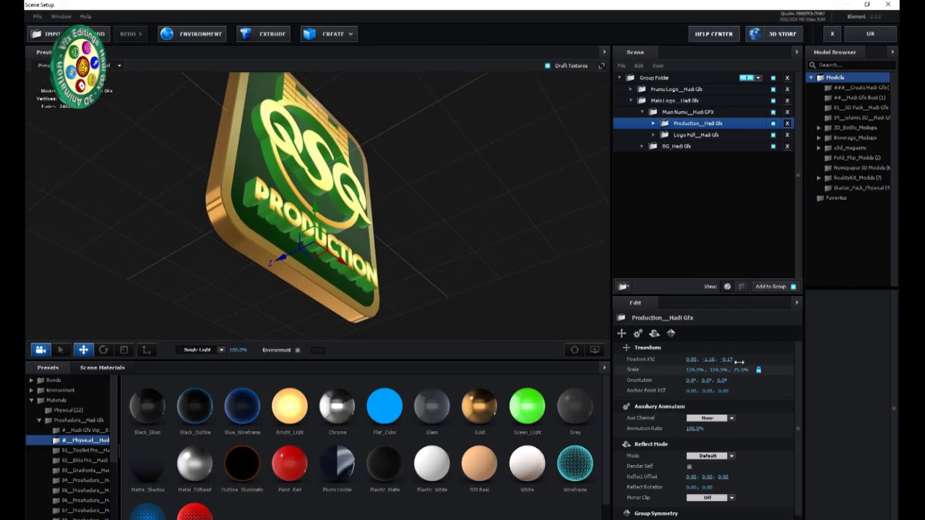
click(126, 351)
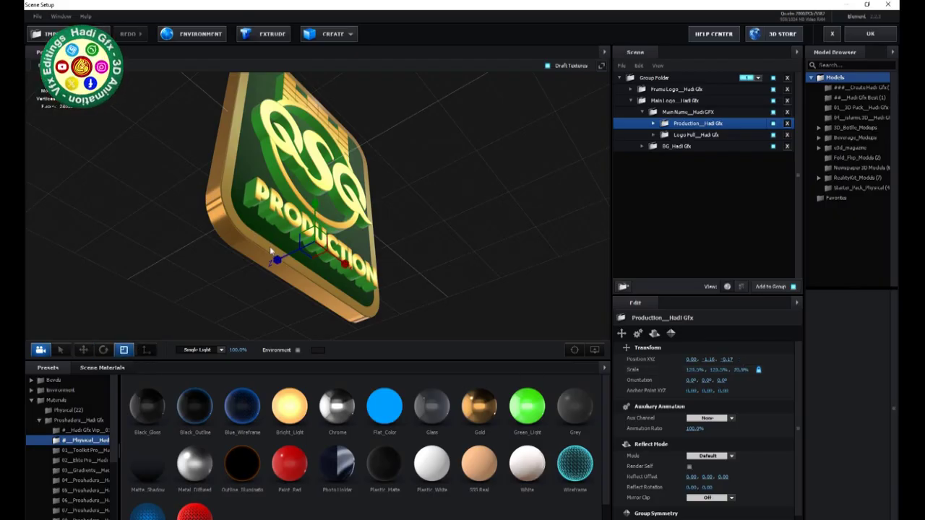
mouse_move(277, 263)
mouse_down()
mouse_move(292, 256)
mouse_move(272, 266)
mouse_up()
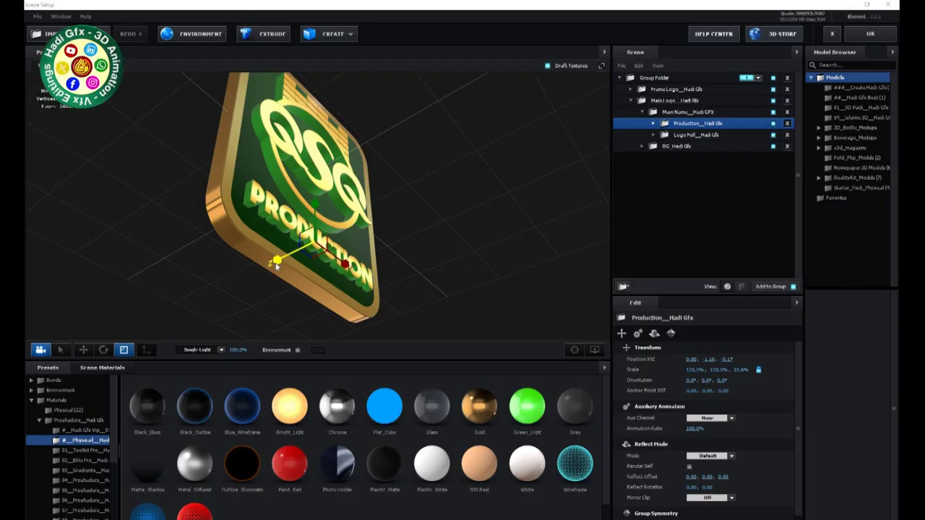
click(84, 352)
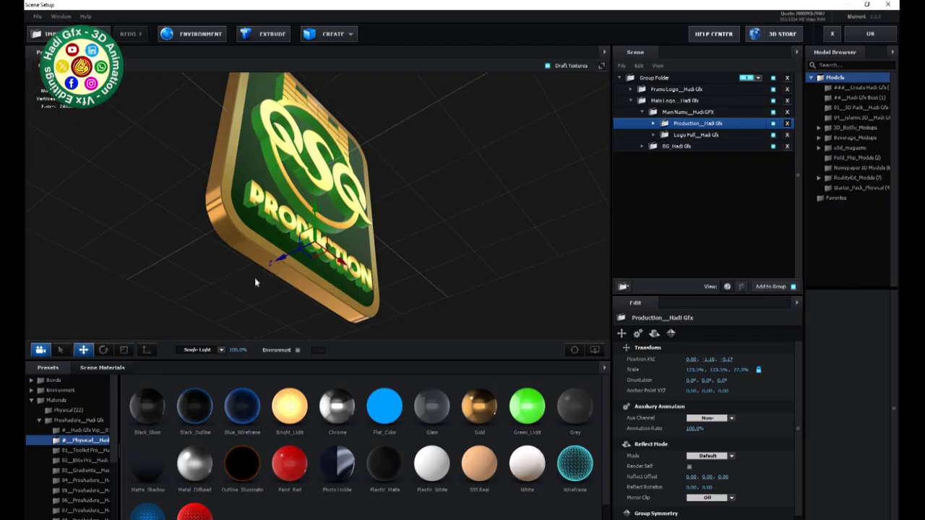
drag(273, 264, 273, 267)
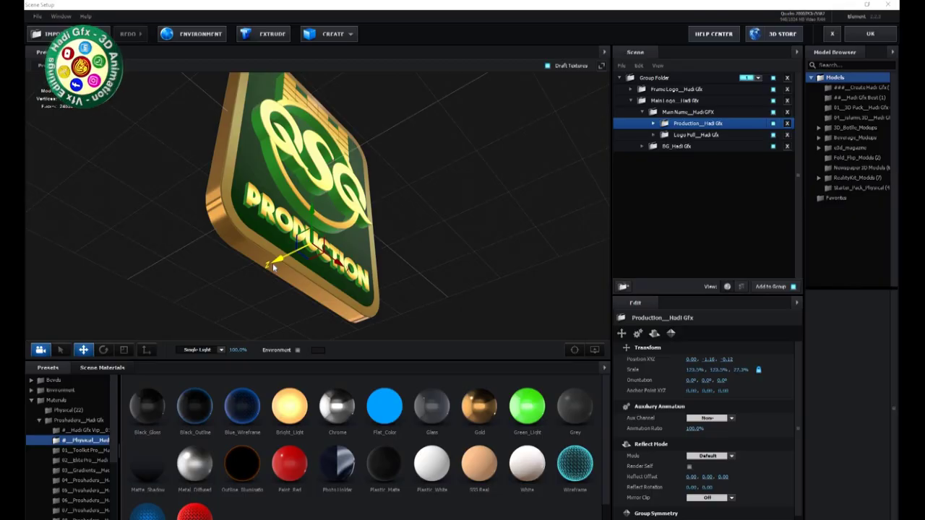
drag(274, 266, 275, 263)
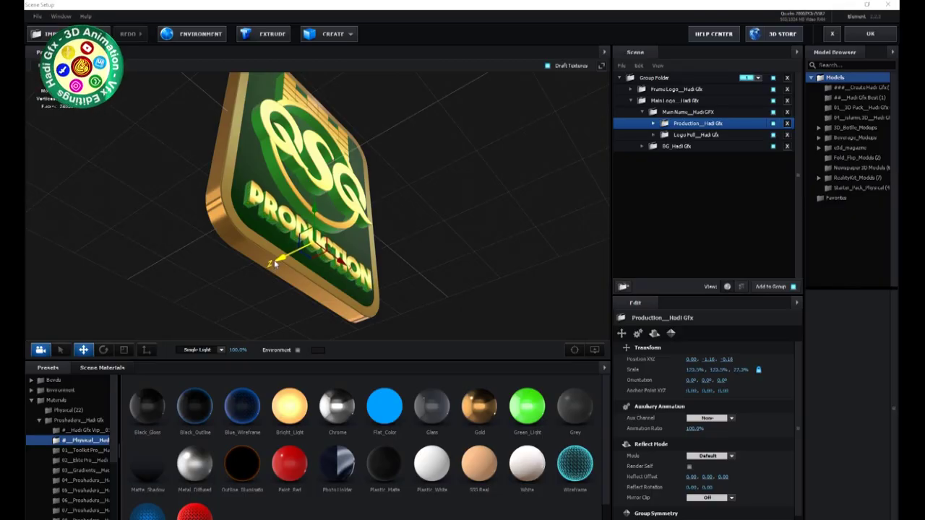
click(653, 124)
click(665, 146)
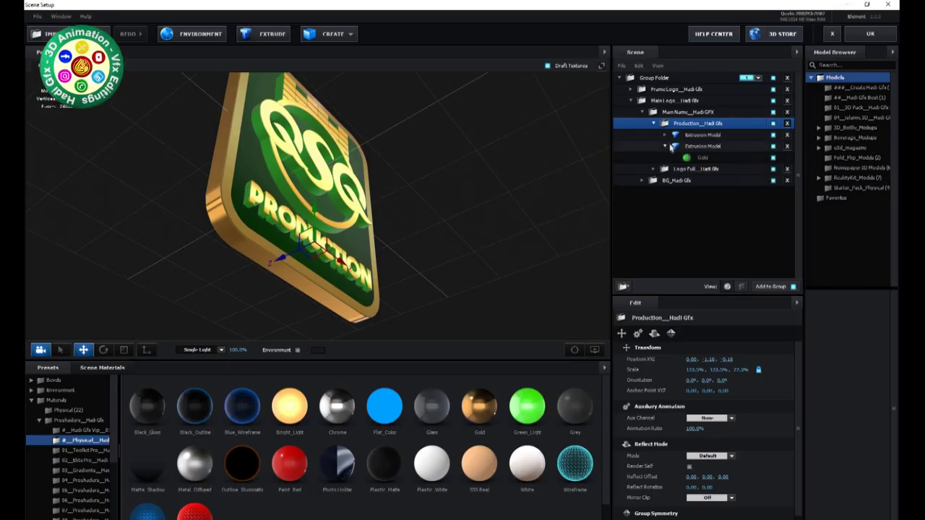
- Apply the Plastic_White preset to the PRODUCTION first Extrusion Model and orbit to inspect it
click(665, 135)
click(683, 135)
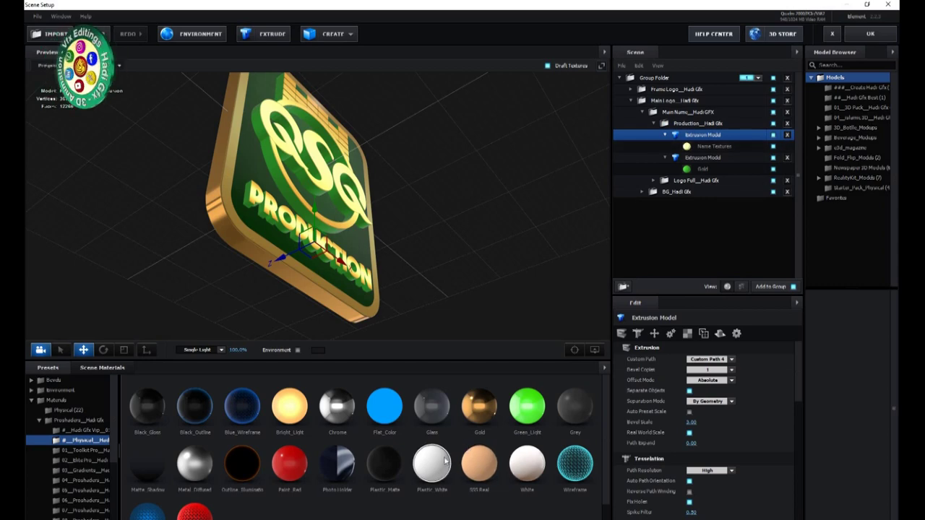
click(432, 462)
click(653, 77)
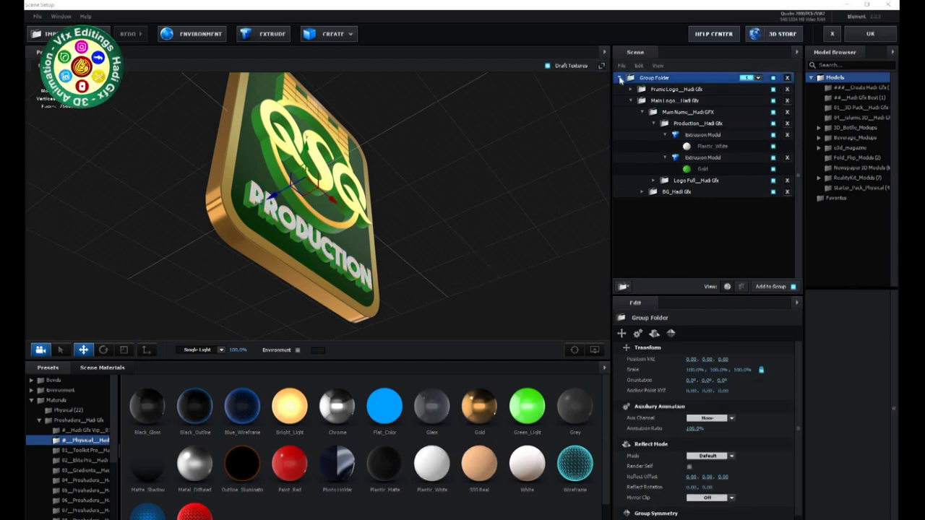
click(619, 78)
drag(489, 169, 467, 198)
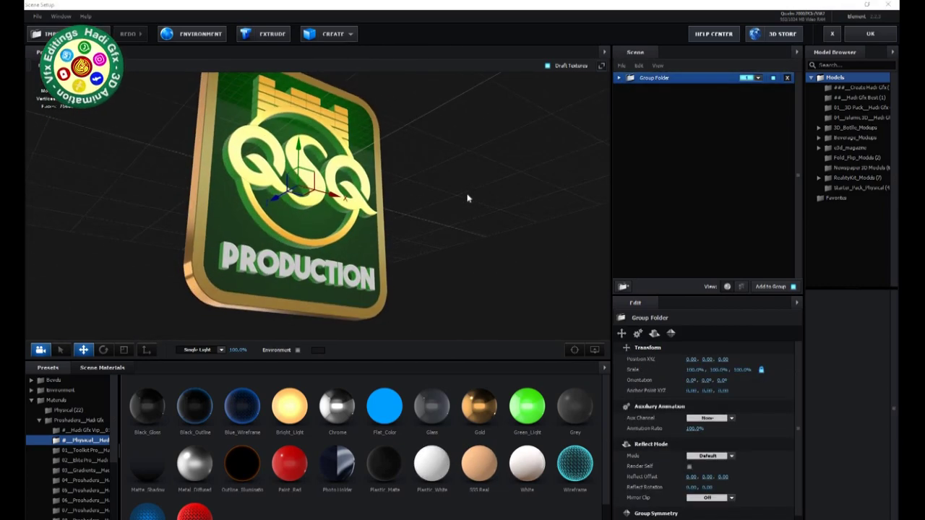
mouse_move(471, 200)
mouse_down()
mouse_move(424, 200)
mouse_move(525, 178)
mouse_up()
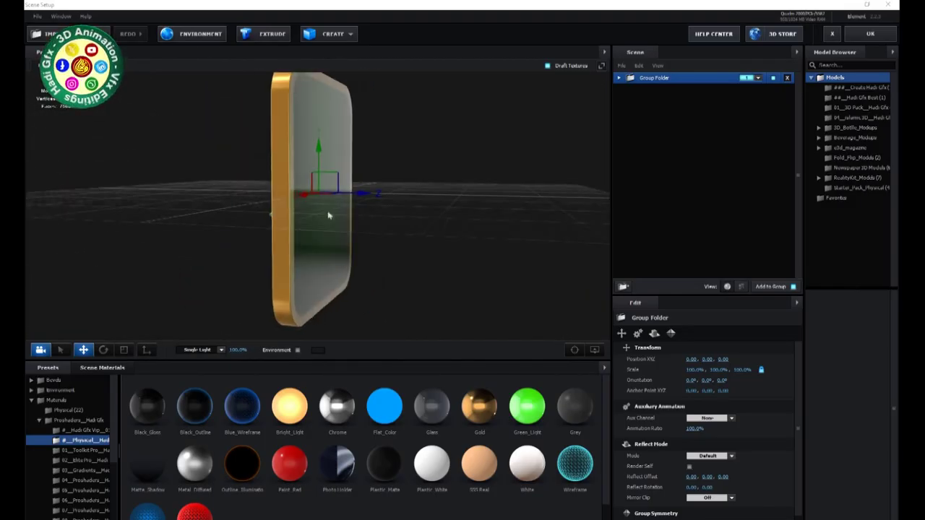
- Duplicate the Main BG Green Extrusion Model in BG_Hadi Gfx and give the copy Plastic_White
click(618, 77)
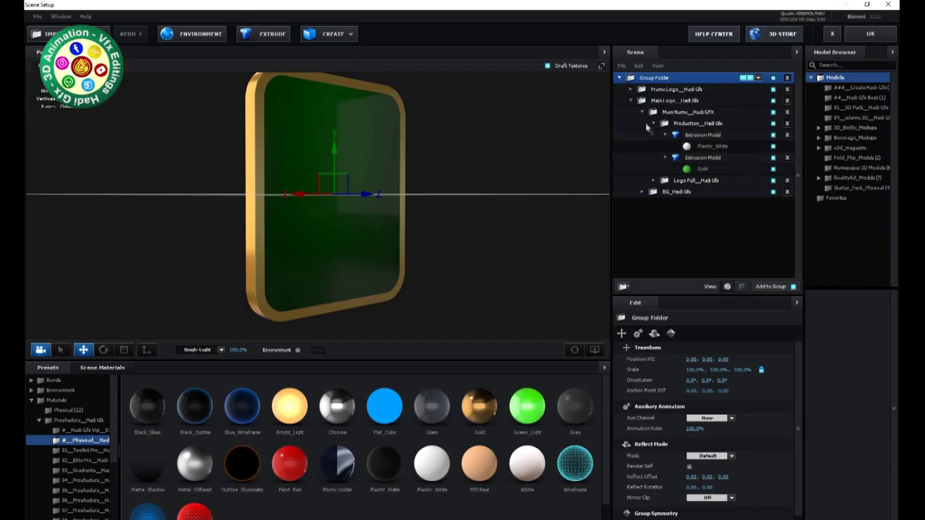
click(632, 102)
click(631, 101)
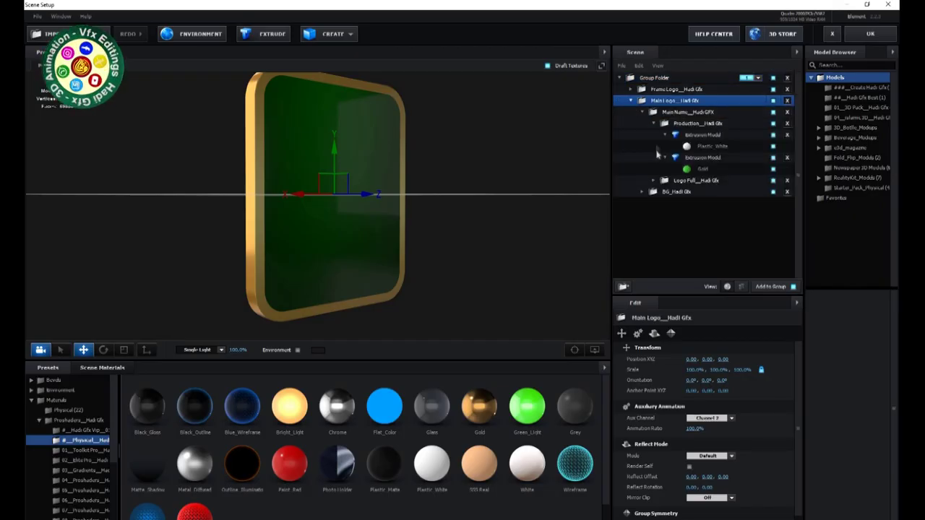
click(642, 112)
click(641, 123)
click(642, 123)
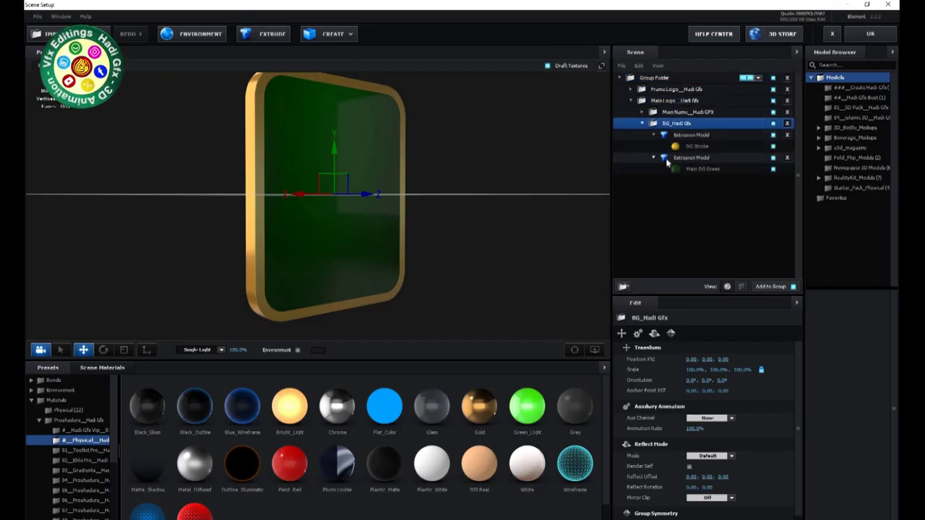
click(670, 159)
key(ctrl+d)
click(431, 462)
click(654, 159)
- Nudge the white panel slightly along X and orbit to view the white back face
drag(221, 266, 262, 231)
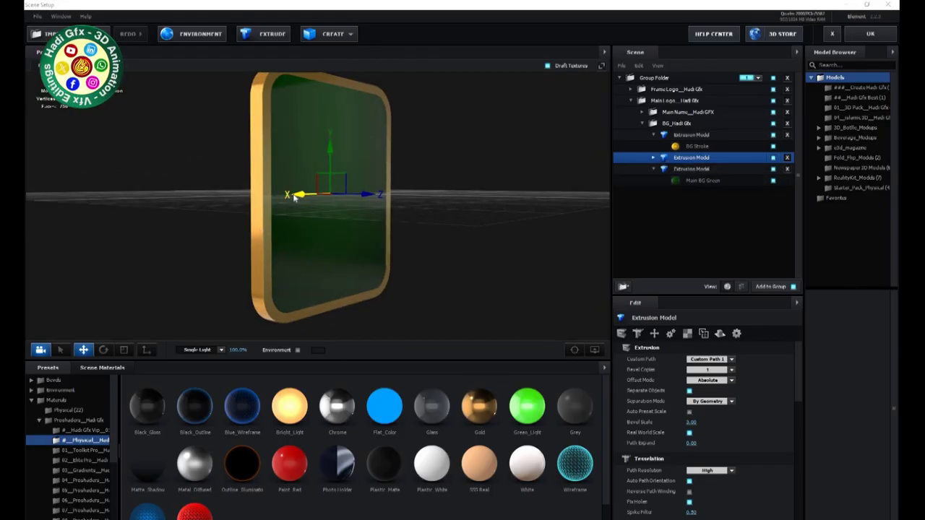
drag(295, 198, 302, 226)
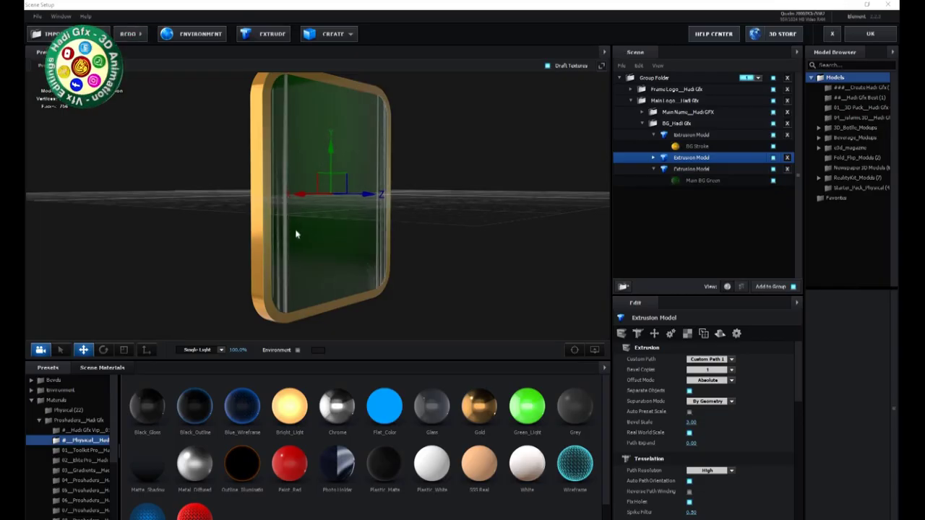
mouse_move(299, 234)
mouse_down()
mouse_move(318, 238)
mouse_move(357, 214)
mouse_up()
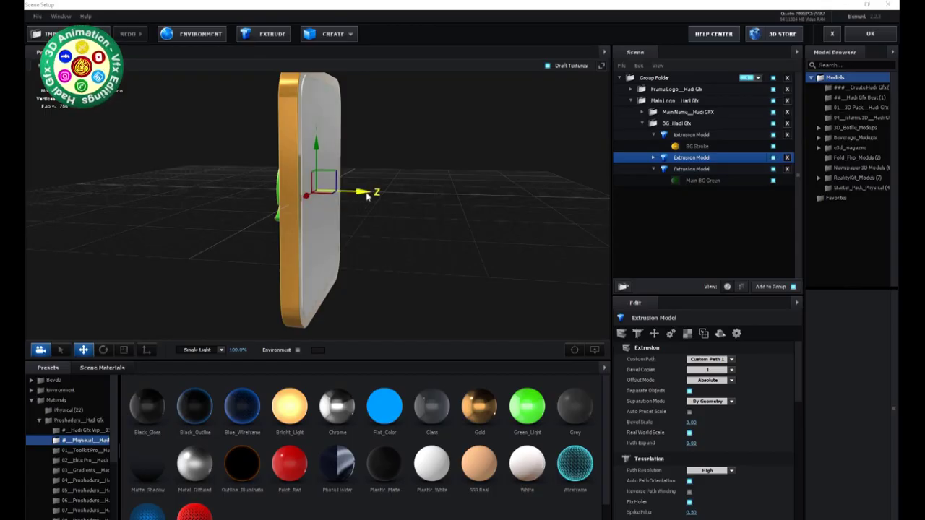
drag(353, 262, 278, 293)
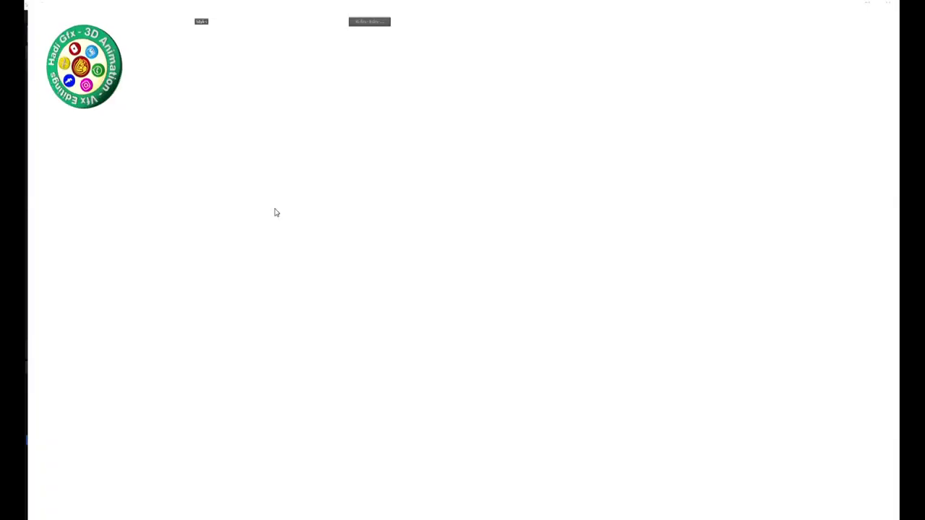
- Open the logo PSD from D: > 05_Hadi Gfx_Backup > 01_Hadi Gfx > 3D Logo
key(ctrl+o)
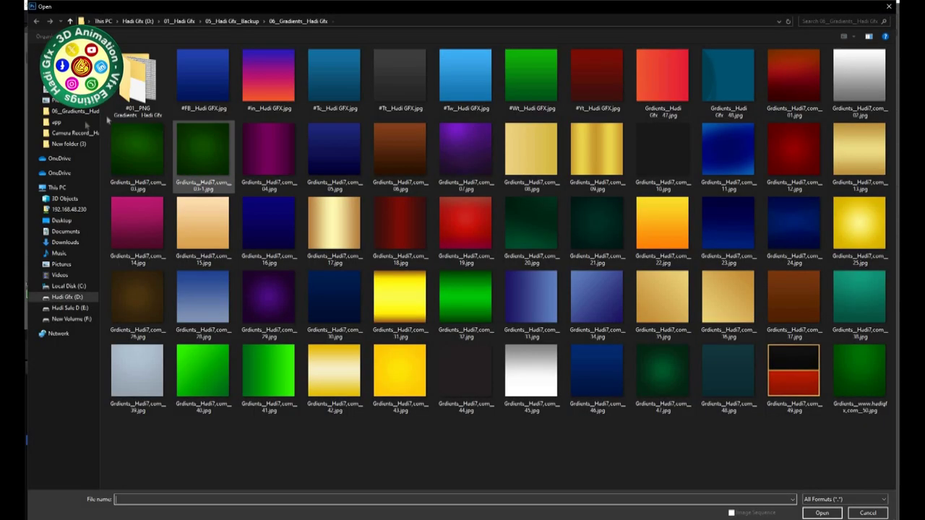
click(67, 297)
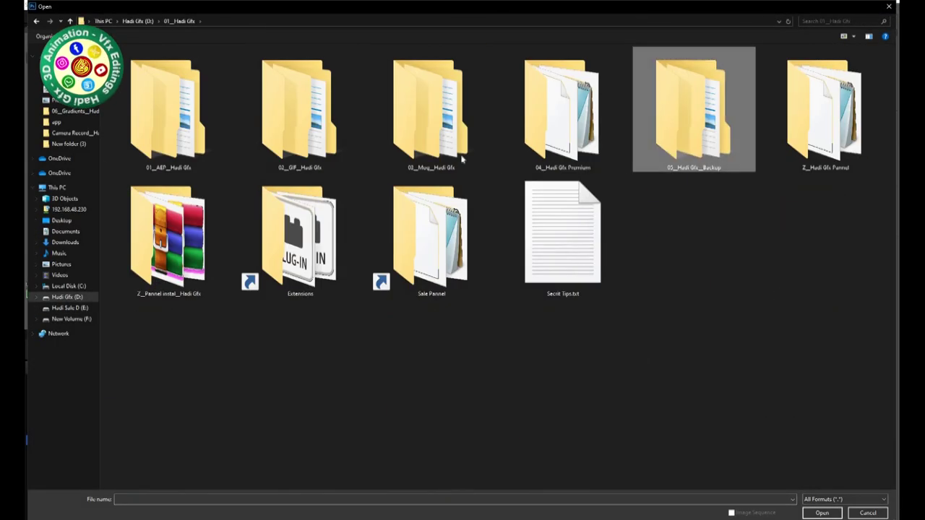
double_click(667, 152)
double_click(138, 103)
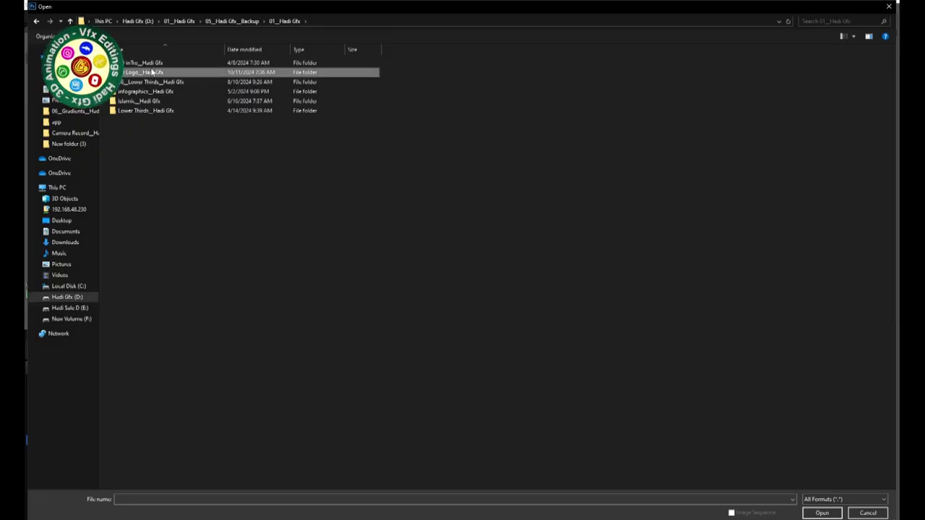
double_click(140, 72)
double_click(275, 127)
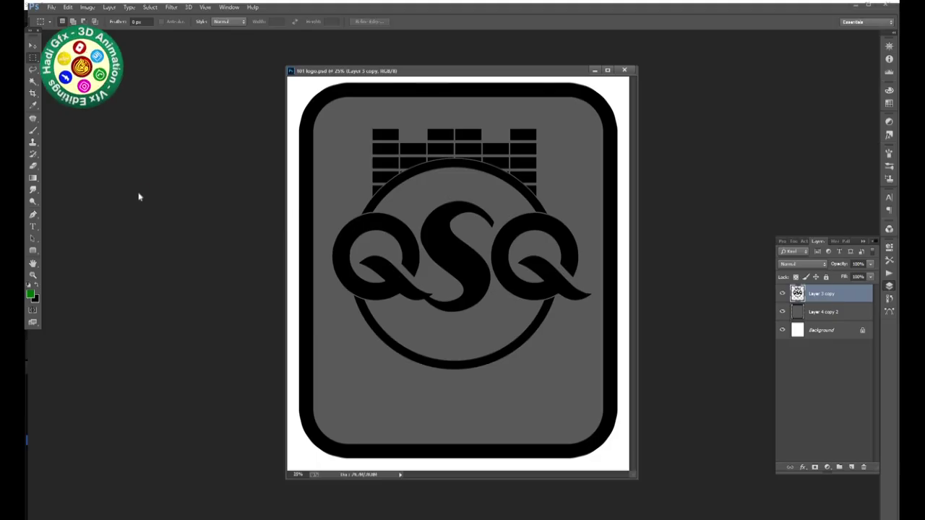
- Open IMG_1932.JPG from the Downloads integrate-google-drive-premium folder
double_click(140, 196)
click(66, 242)
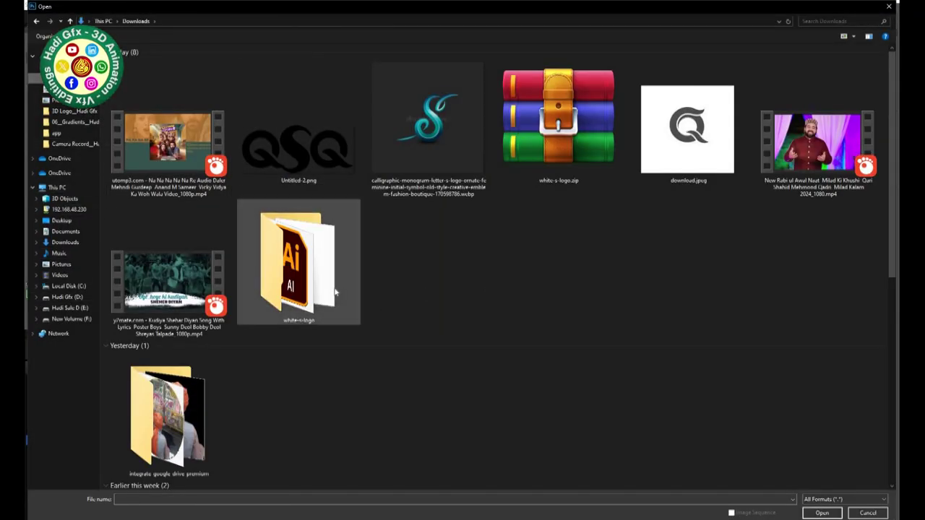
double_click(297, 267)
click(37, 22)
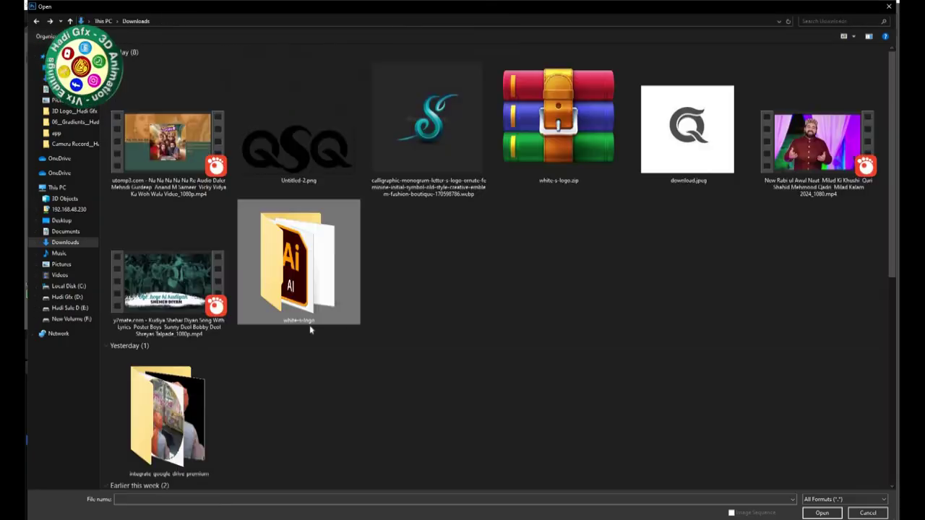
double_click(309, 324)
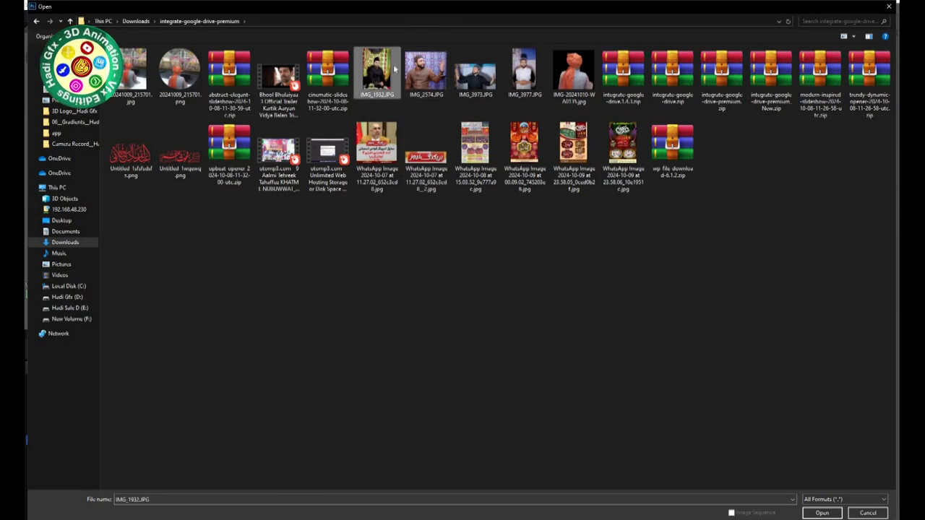
double_click(376, 72)
key(c)
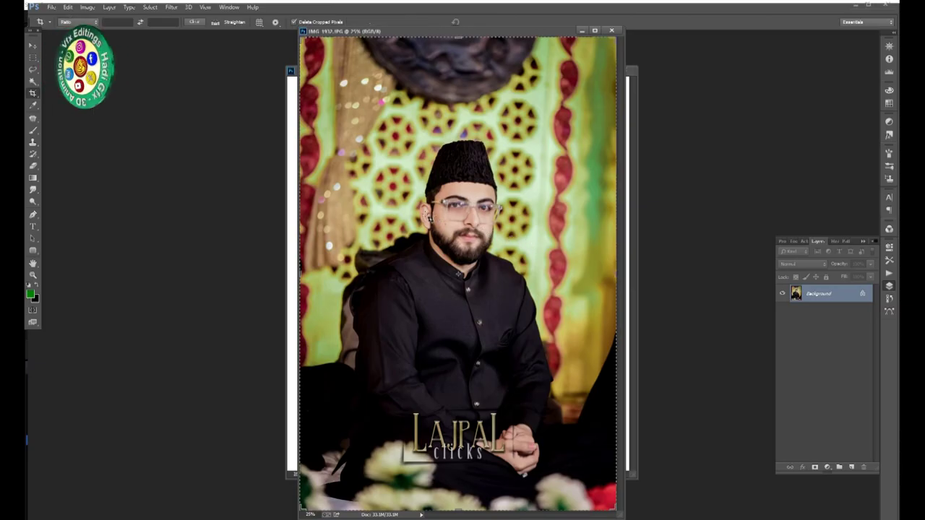
- Crop and close the portrait, then copy the logo's inner card area to its own layer
key(Return)
key(ctrl+w)
click(462, 204)
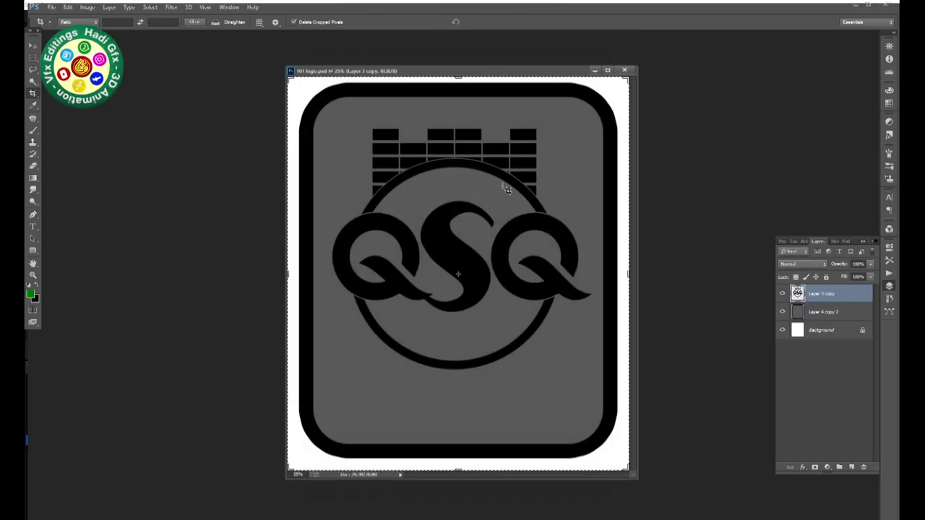
click(782, 293)
click(823, 311)
key(w)
key(ctrl+shift+alt+n)
- Hide the border and background layers and paste the portrait clipped into the card shape
click(782, 329)
click(781, 348)
key(v)
key(ctrl+shift+alt+n)
key(ctrl+v)
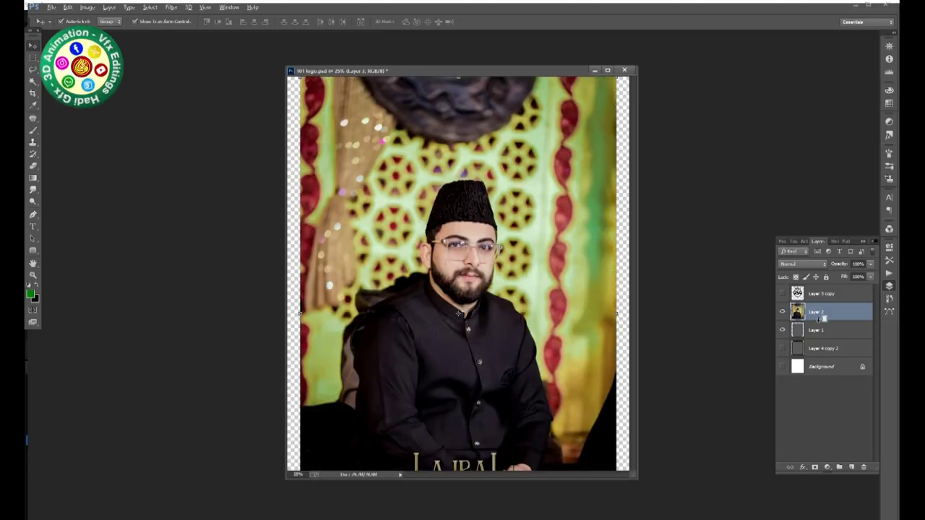
alt+click(822, 320)
- Enlarge and reposition the portrait with Free Transform to fill the rounded card frame
key(z)
alt+click(598, 399)
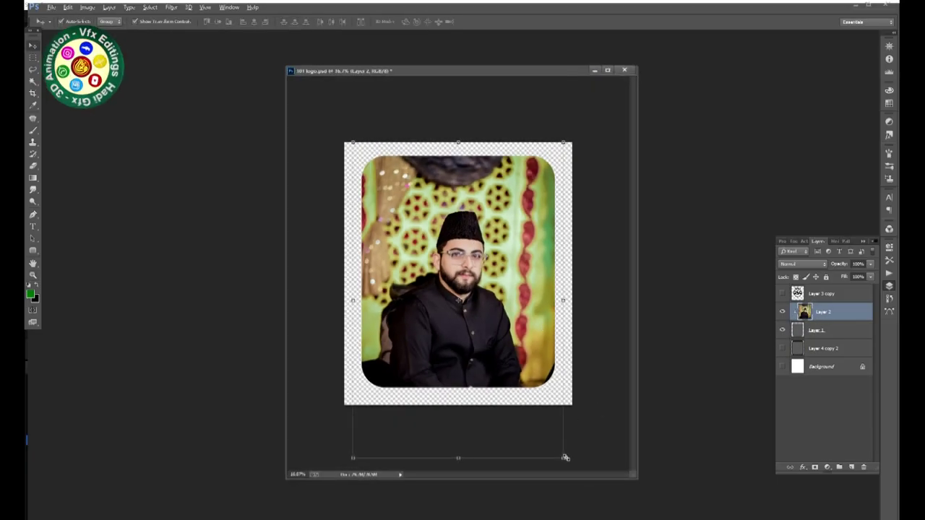
drag(565, 457, 599, 489)
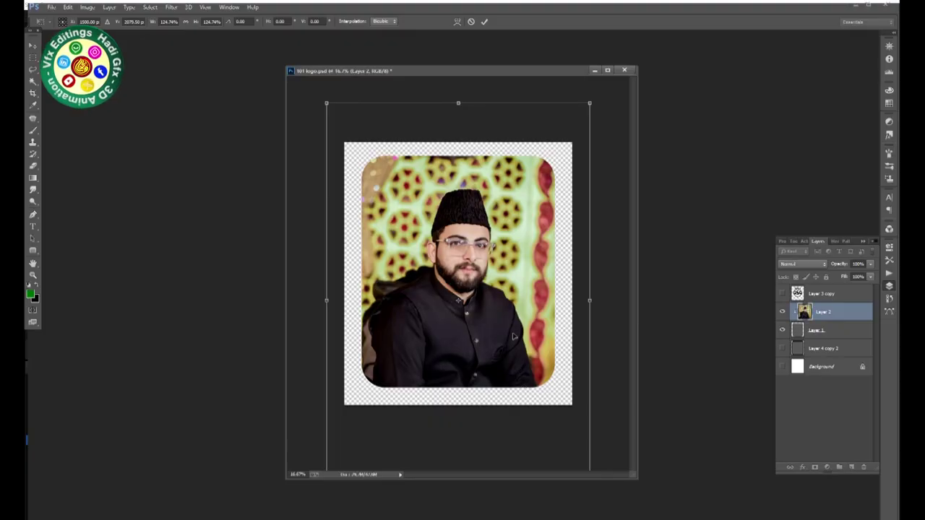
drag(513, 338, 513, 322)
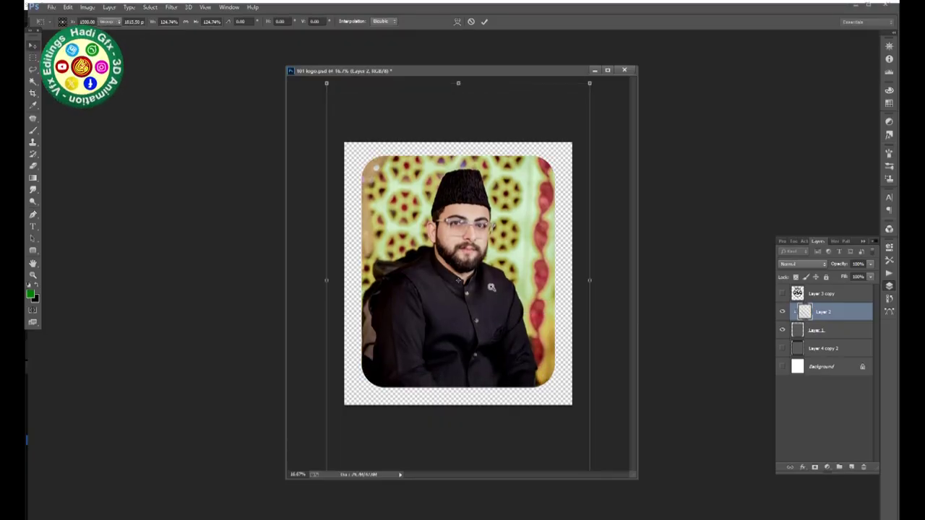
alt+click(491, 287)
drag(524, 376, 538, 396)
drag(458, 229, 459, 236)
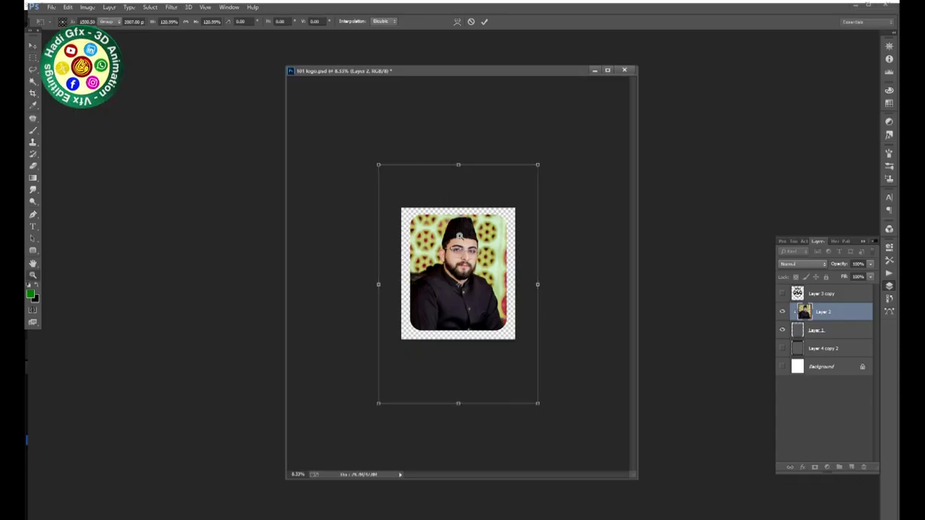
key(Return)
click(469, 250)
- Merge the photo with the card shape and crop the canvas tightly around it
key(ctrl+e)
key(c)
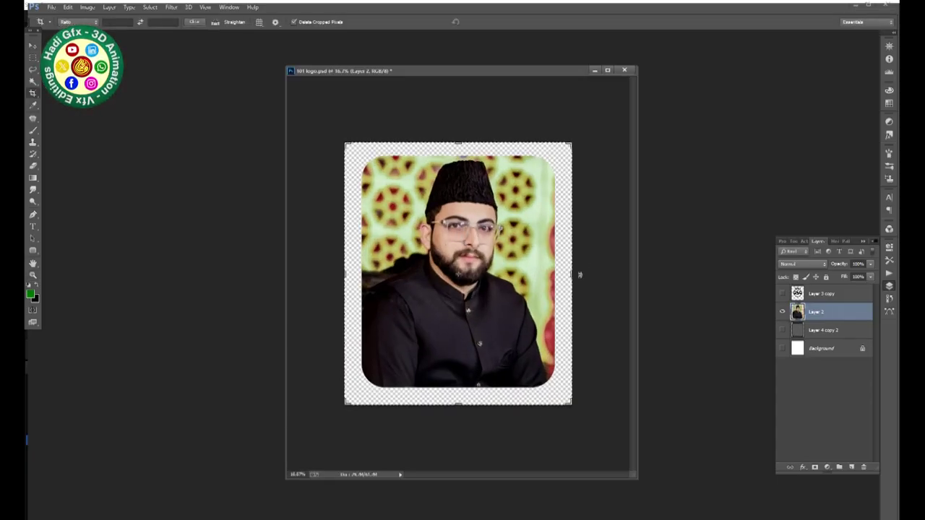
drag(578, 272, 563, 273)
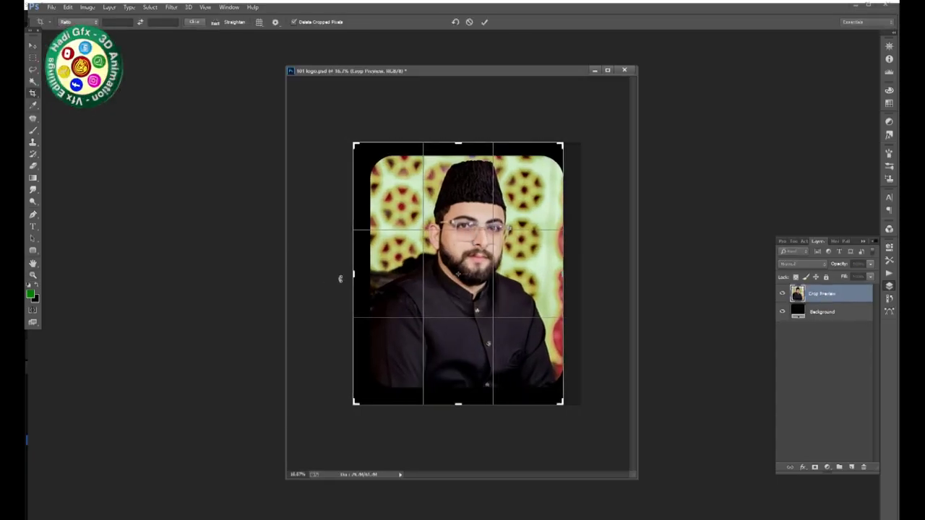
drag(355, 273, 371, 273)
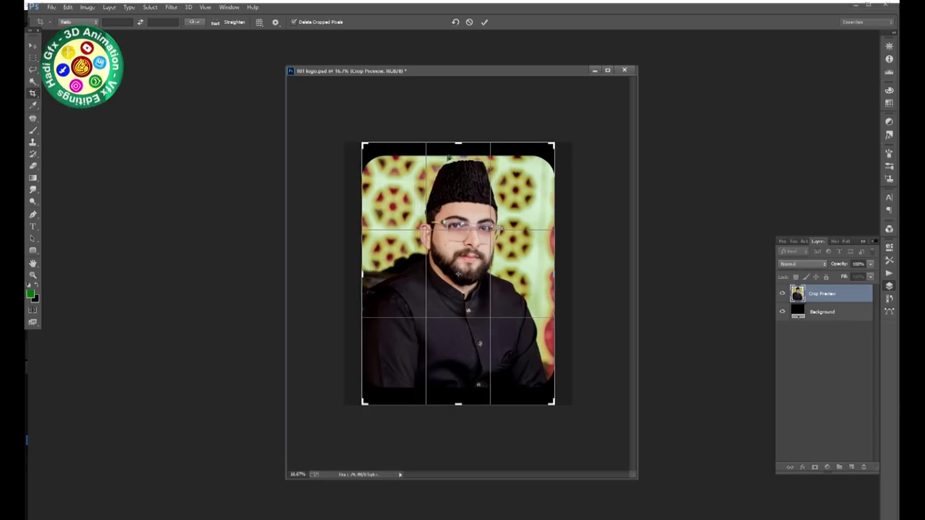
drag(461, 142, 460, 156)
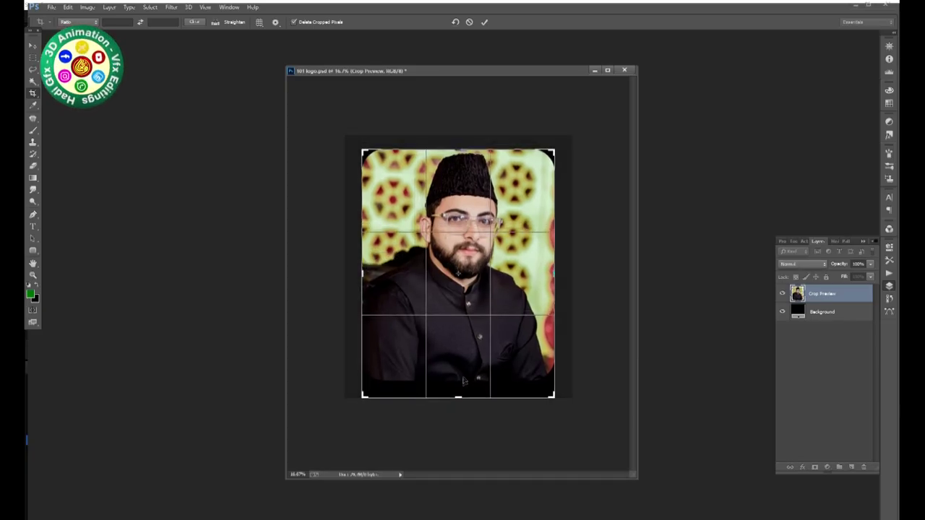
drag(460, 397, 455, 388)
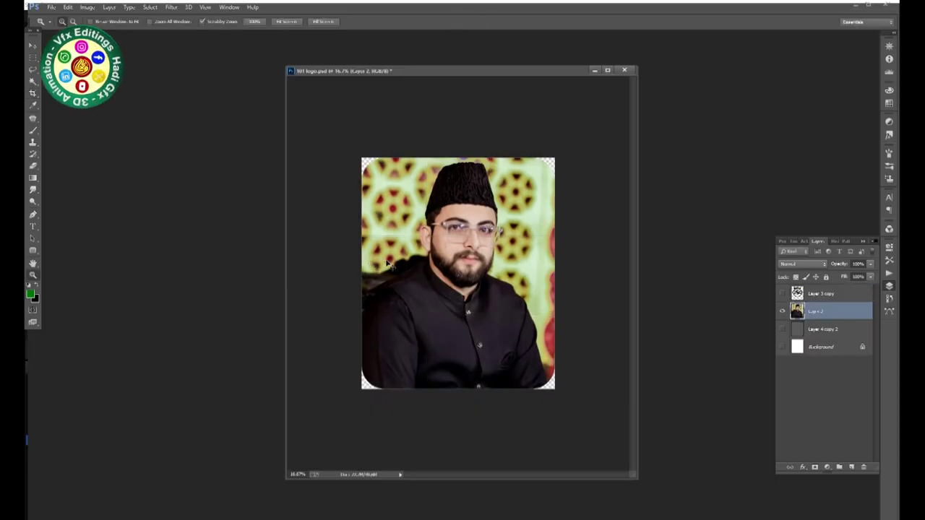
key(ctrl+shift+s)
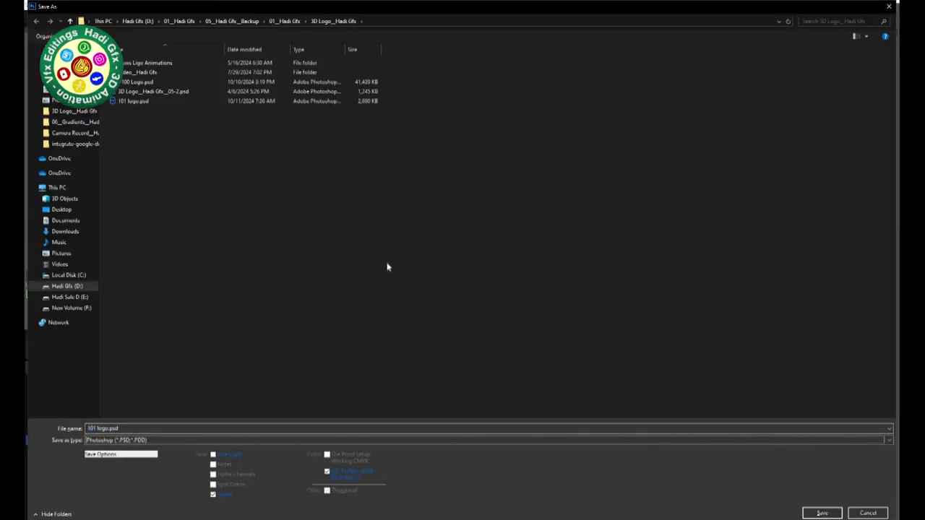
- Choose PNG format, pick the Downloads folder, and save as 101 logo.png with default PNG options
key(p)
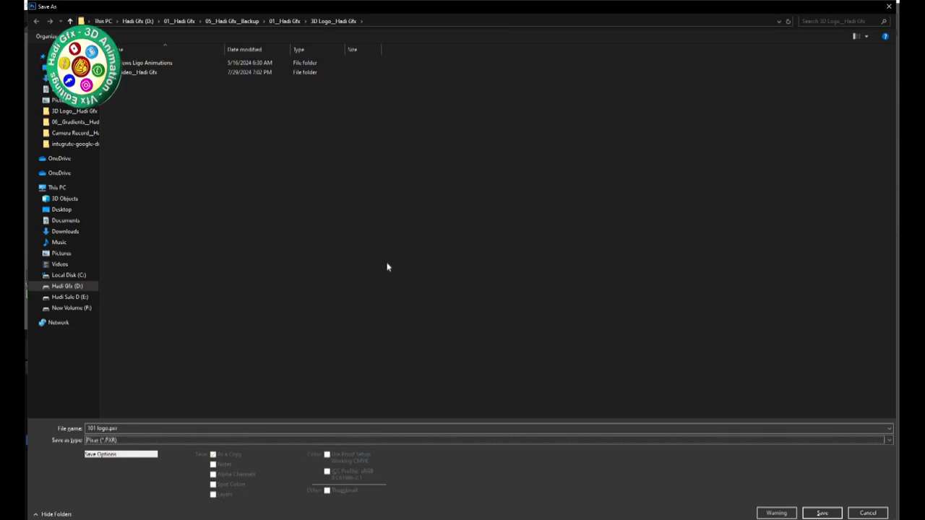
key(p)
key(p)
key(p)
key(p)
key(p)
key(p)
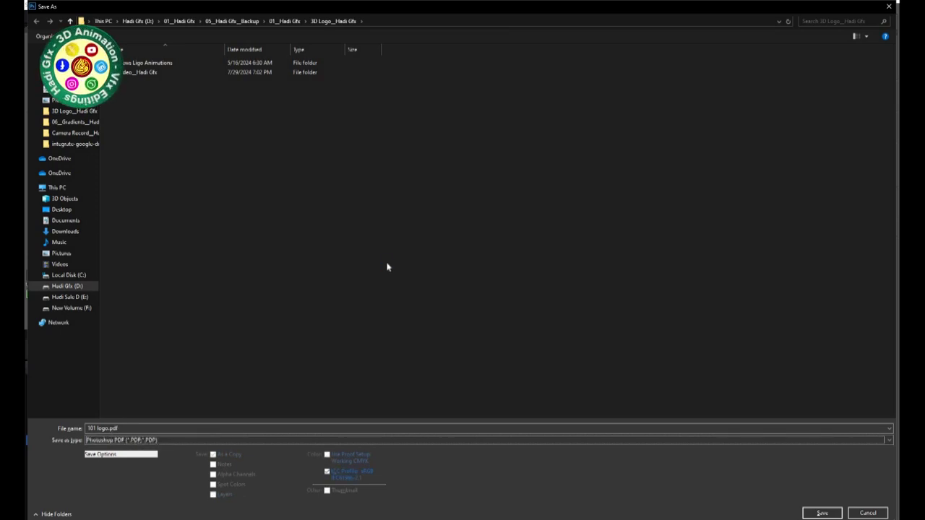
key(p)
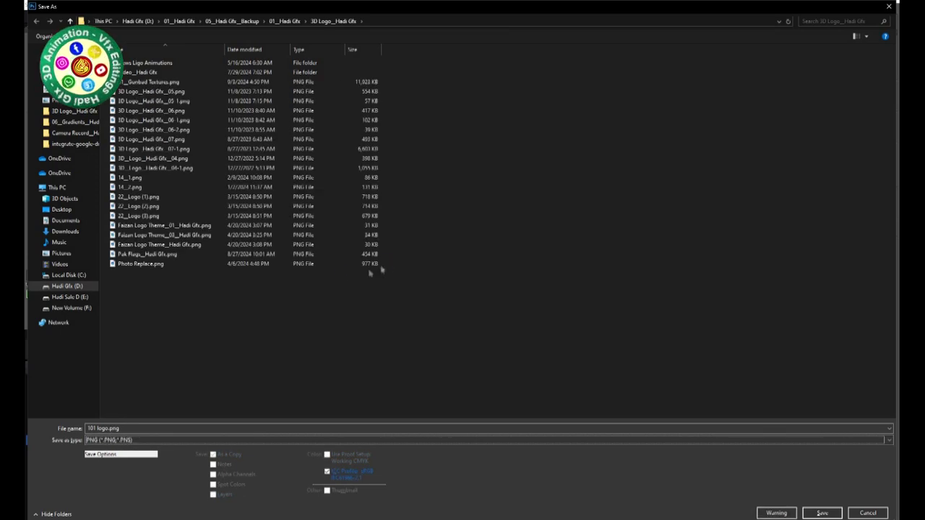
click(56, 78)
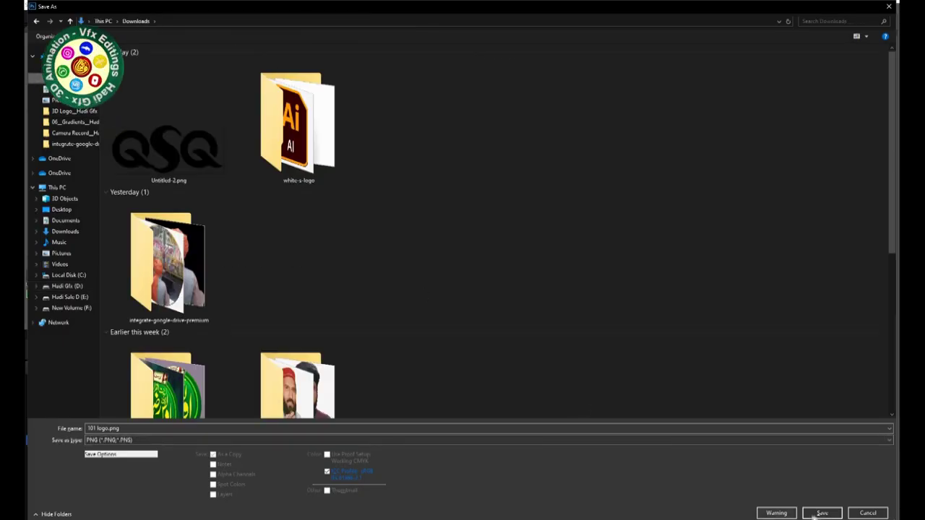
click(815, 515)
click(490, 171)
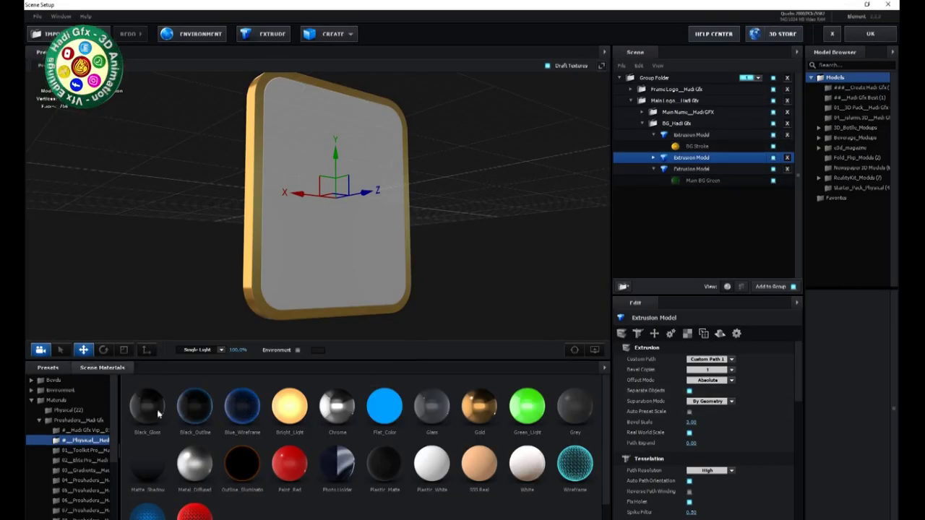
- Map 101 logo.png as the Diffuse texture of the Plastic_White material
click(108, 367)
click(383, 406)
click(673, 396)
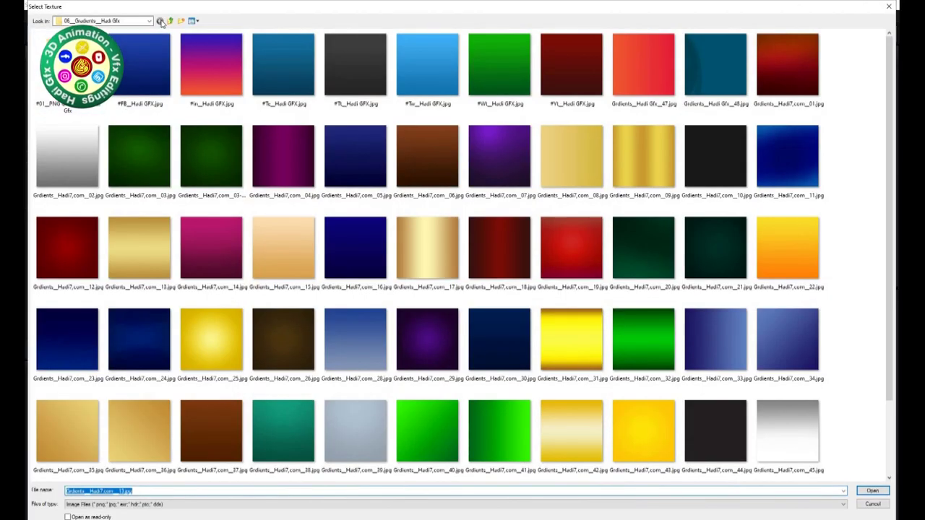
click(119, 20)
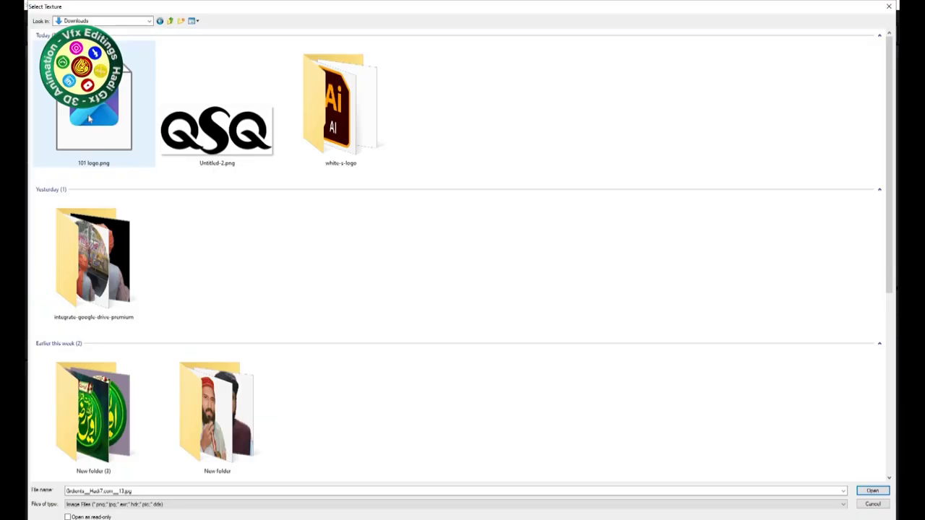
click(90, 119)
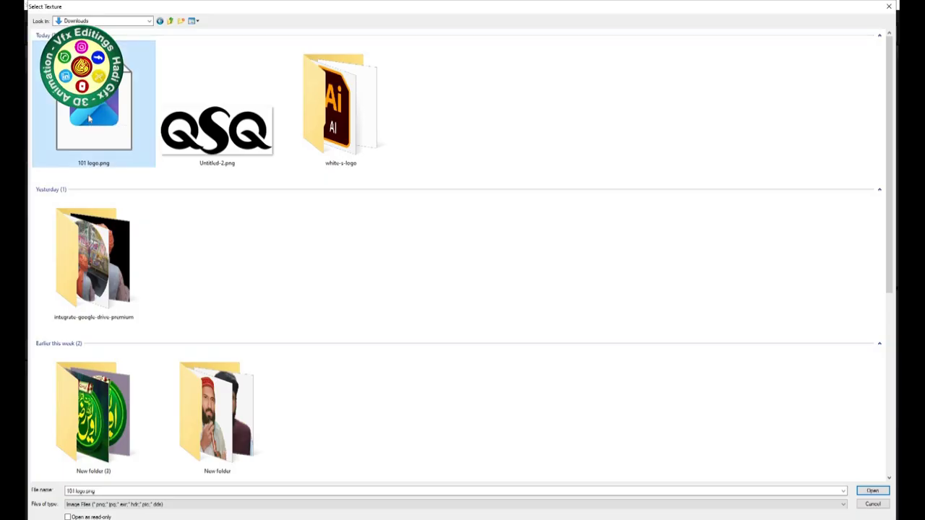
right_click(448, 138)
click(471, 174)
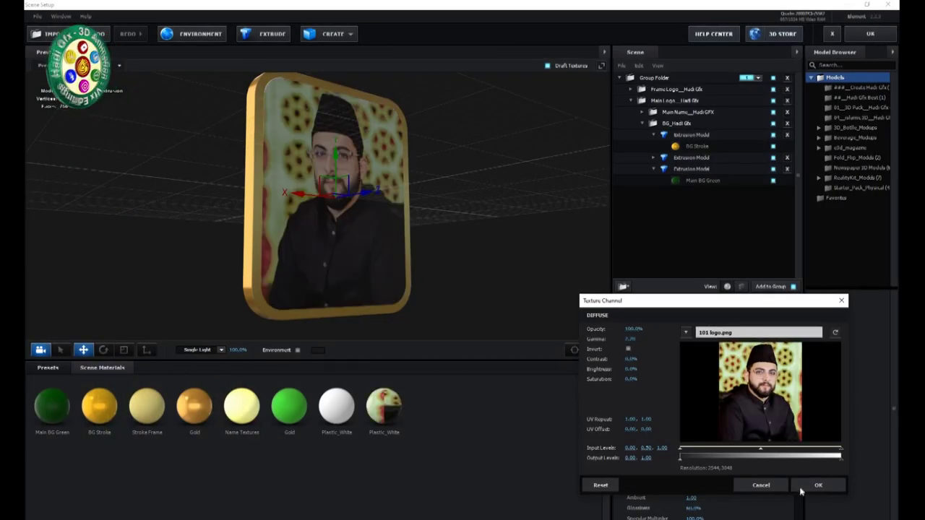
click(816, 485)
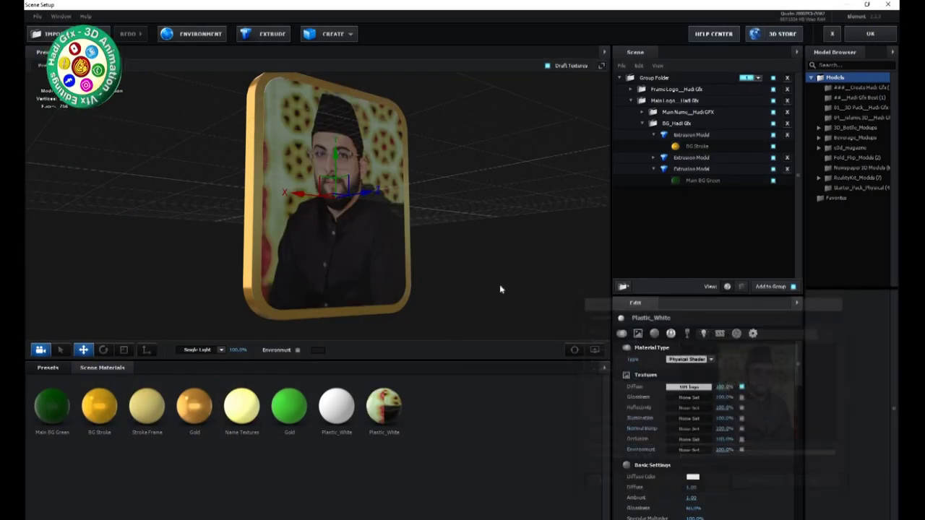
- Rotate the middle extrusion piece to 180, 360, 180 so the portrait faces front
click(662, 159)
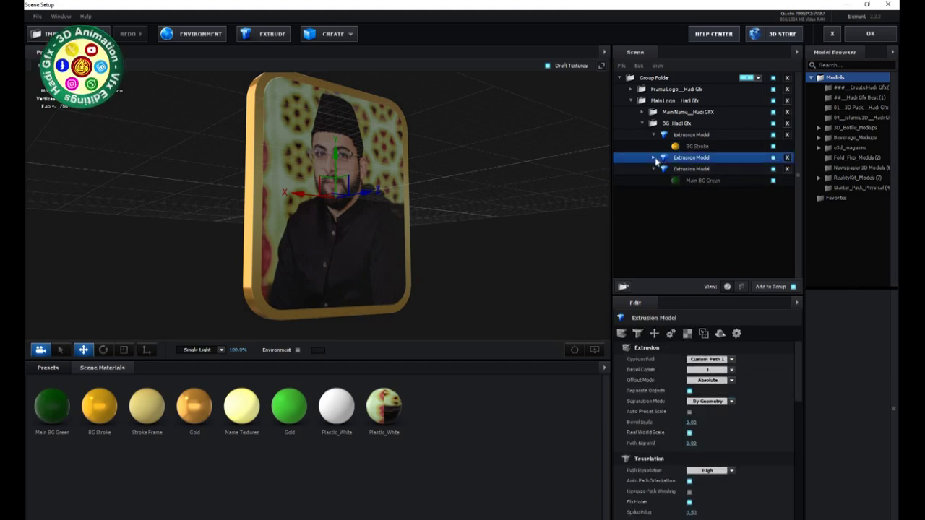
scroll(704, 462, down, 5)
scroll(703, 460, down, 4)
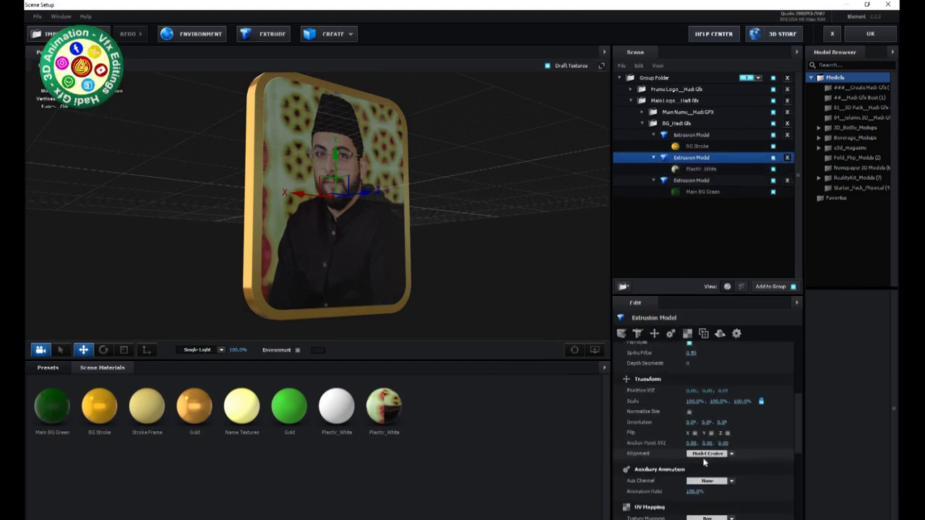
drag(512, 295, 482, 295)
click(103, 350)
mouse_move(314, 195)
mouse_down()
mouse_move(474, 259)
mouse_move(464, 264)
mouse_move(481, 254)
mouse_up()
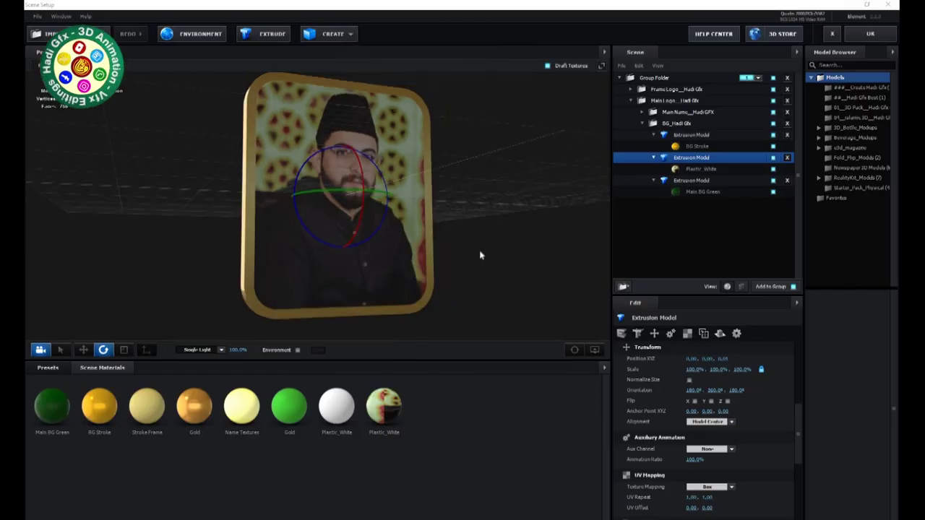
click(630, 100)
click(672, 101)
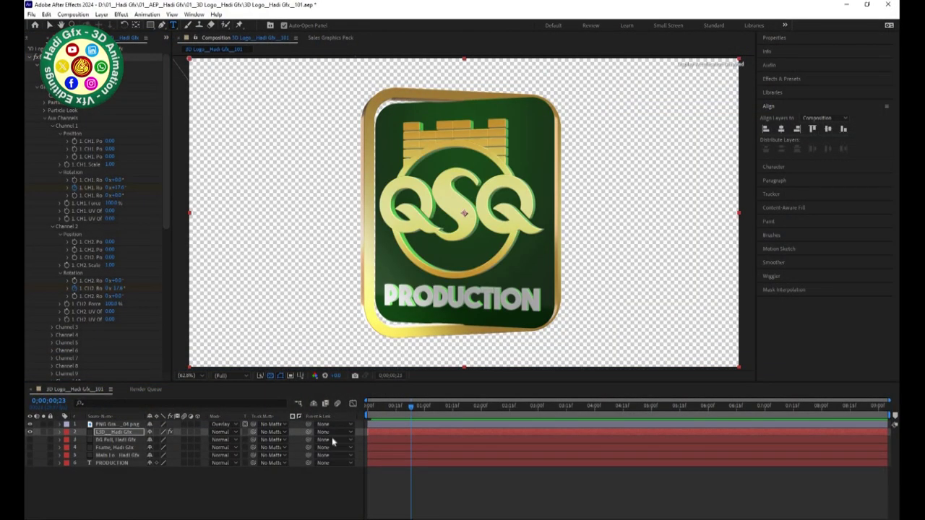
- Jump the current-time indicator back to 0;00;00;00 with Home
key(Home)
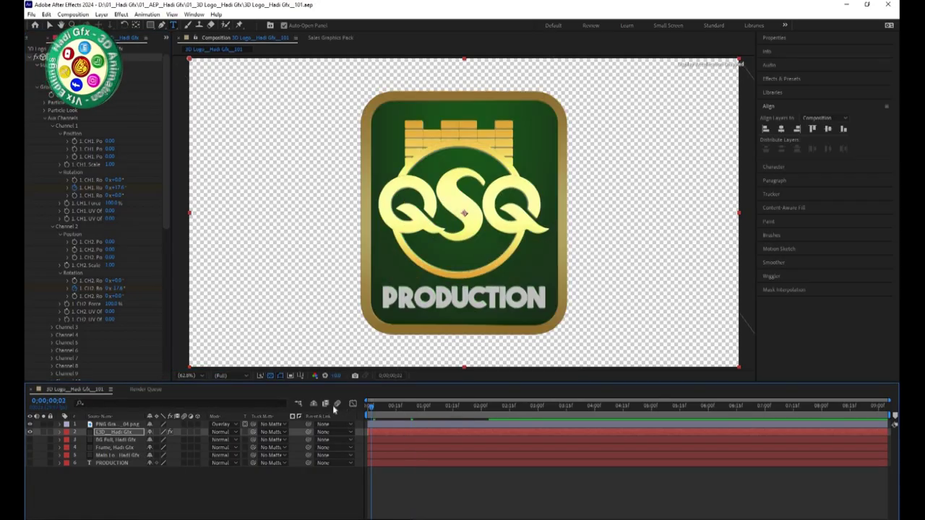
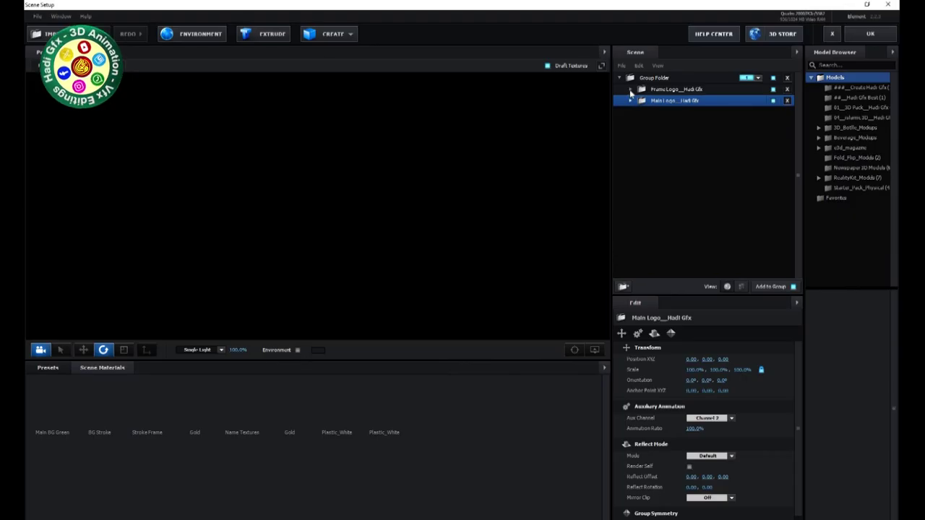
- Inspect the Frame Logo group's Stroke Frame and Gold materials
click(629, 89)
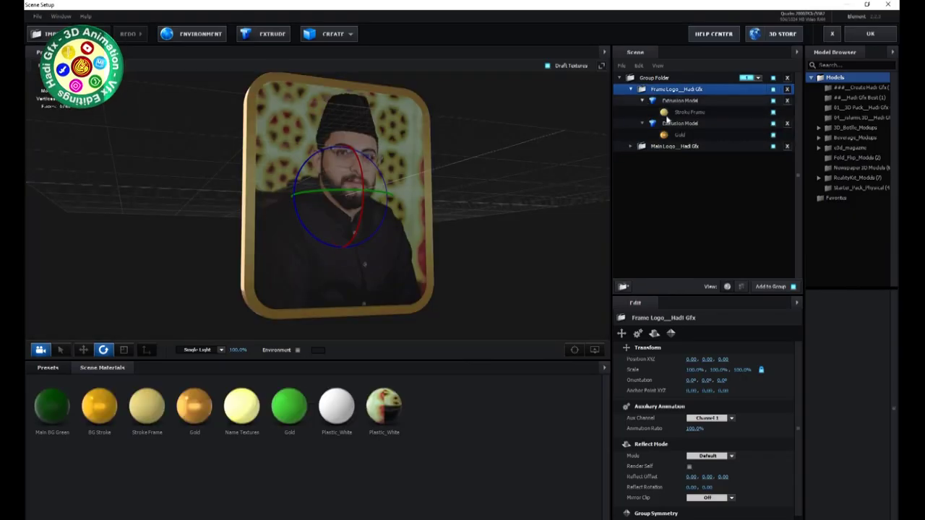
click(667, 114)
click(677, 136)
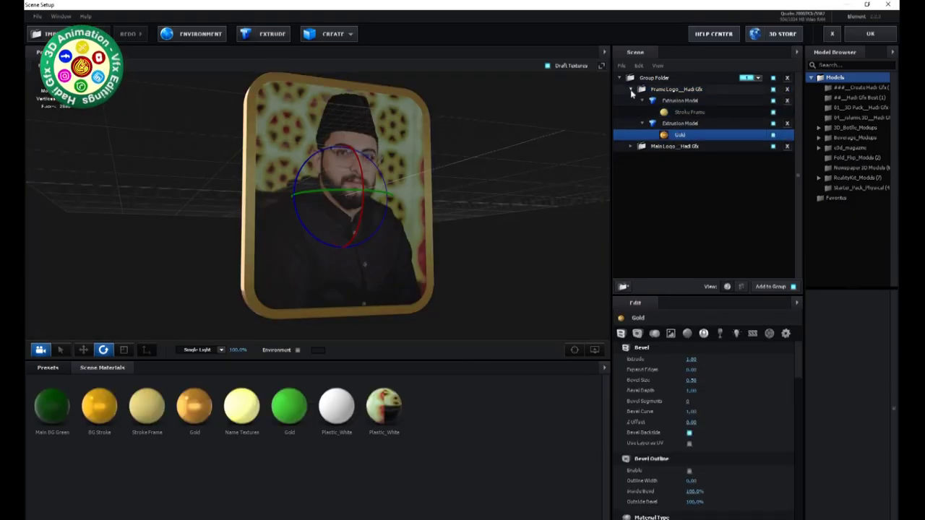
click(629, 89)
- Review Main Logo's Production (Plastic_White, Gold) and Logo Full (Name Textures, Gold) materials
click(630, 100)
click(641, 112)
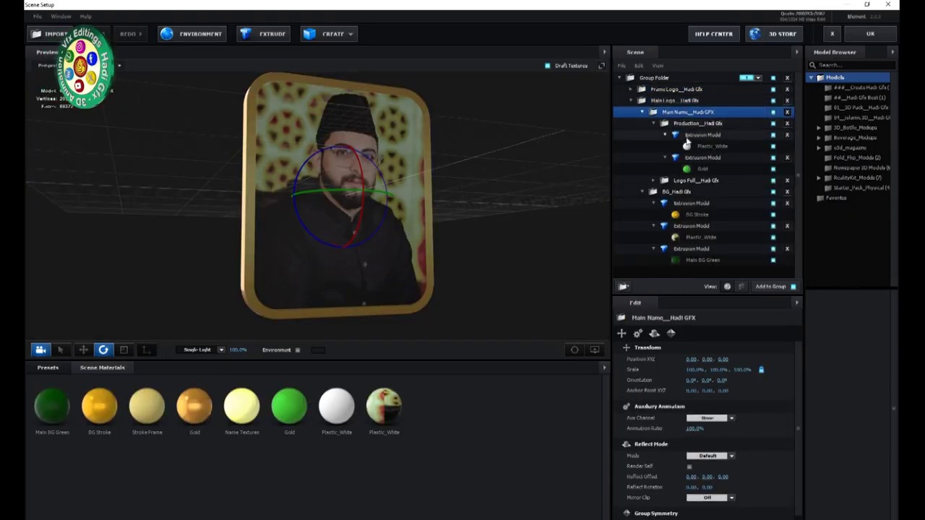
click(689, 147)
click(692, 169)
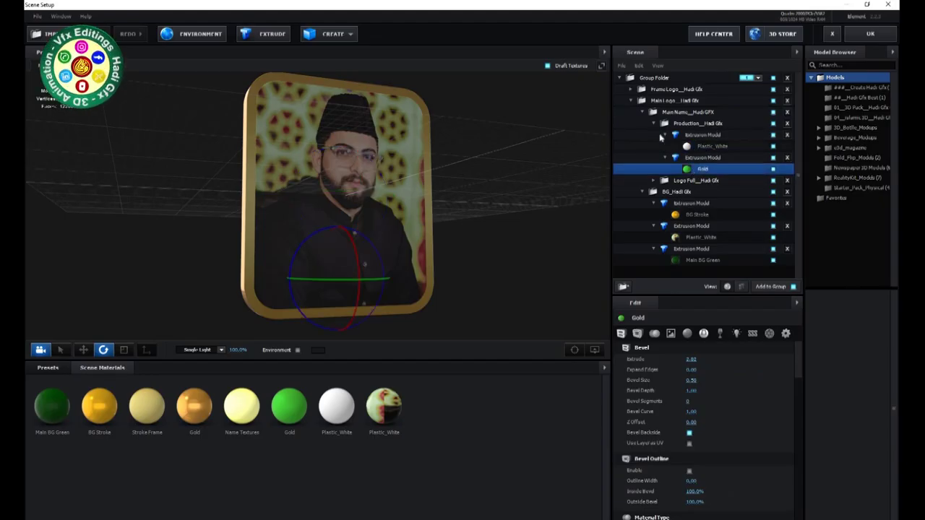
click(653, 123)
click(653, 134)
click(693, 157)
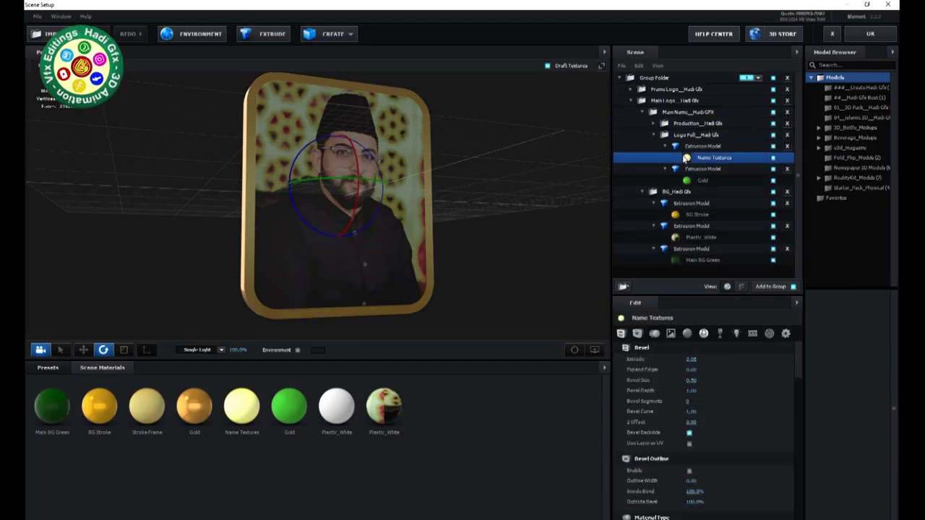
click(698, 180)
click(653, 135)
- Check the background's BG Stroke, Plastic_White and Main BG Green materials, then accept the scene
click(693, 135)
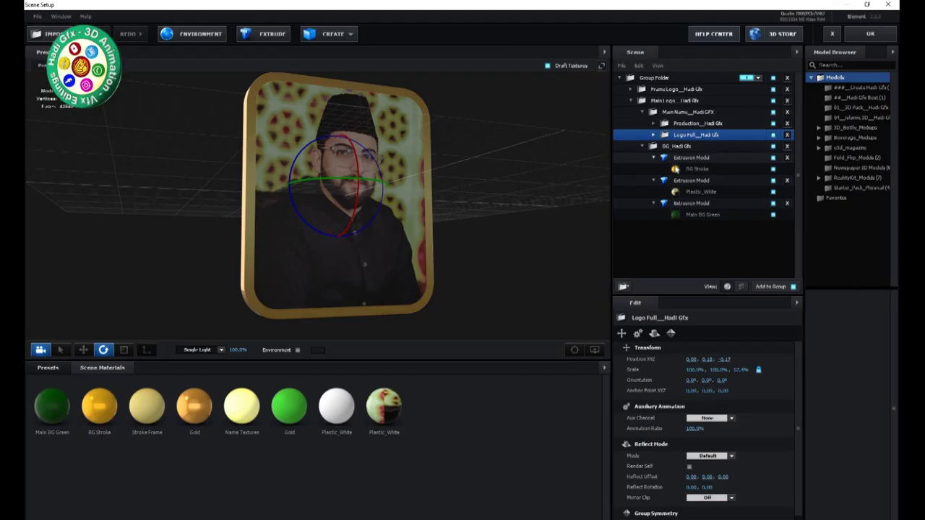
click(694, 169)
click(688, 191)
click(692, 214)
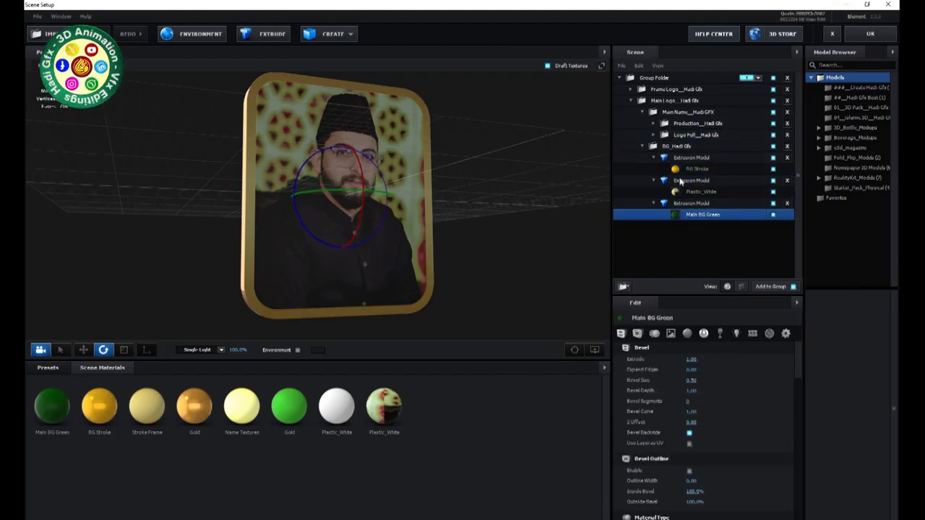
click(632, 101)
click(870, 33)
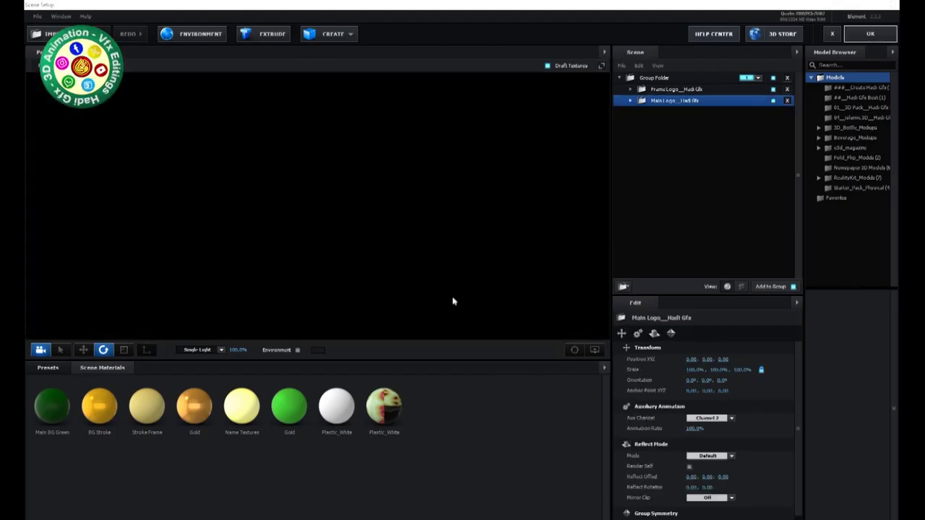
- Save the project and set the current time to 0;00;03;27
key(ctrl+s)
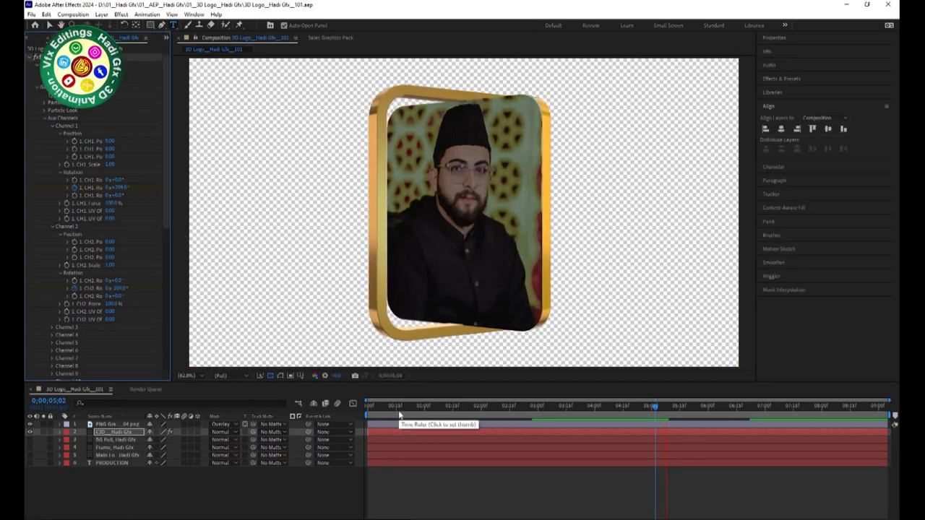
click(590, 416)
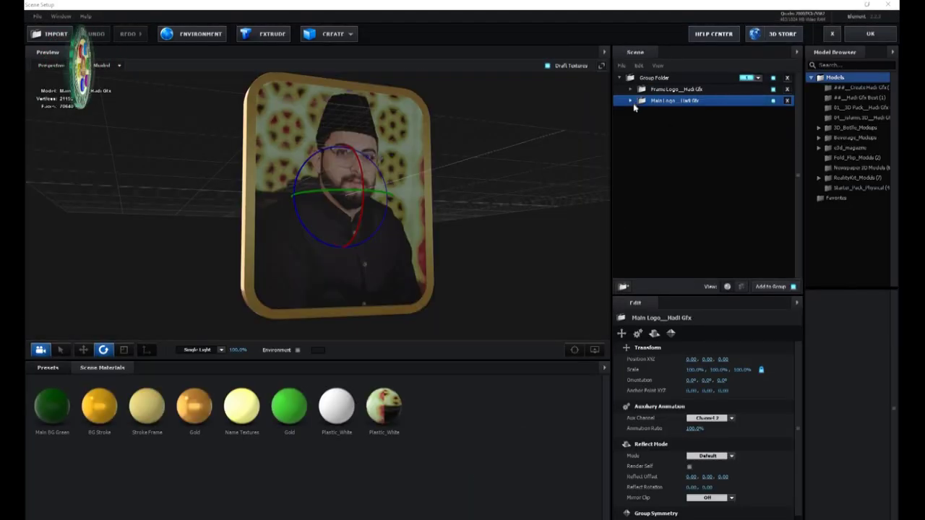
- Scale the BG picture's Plastic_White extrusion model from 38.2% down to 27.2% and apply
click(630, 101)
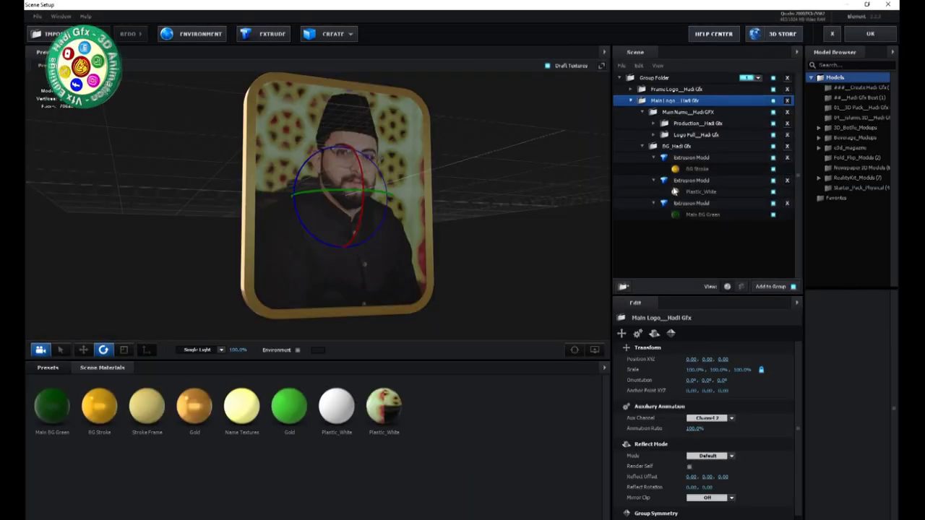
click(699, 191)
click(690, 180)
scroll(730, 489, down, 3)
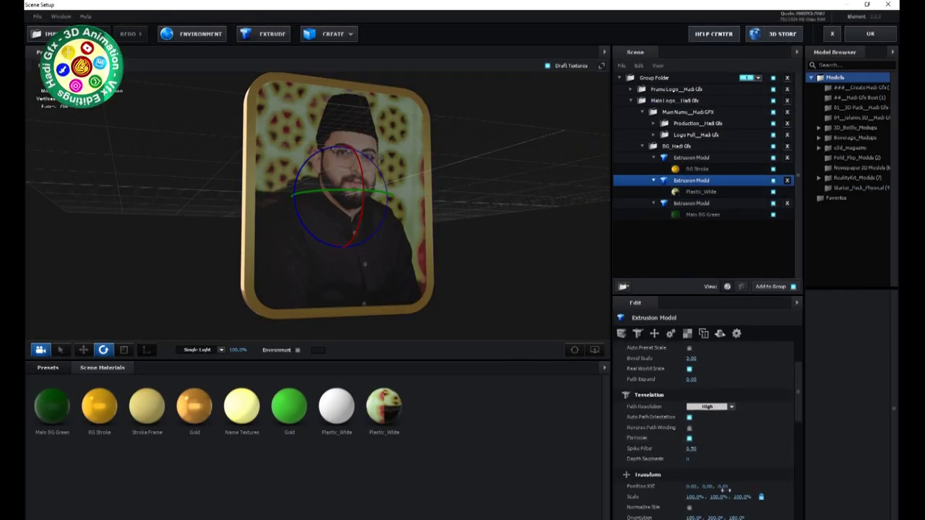
drag(721, 495, 718, 496)
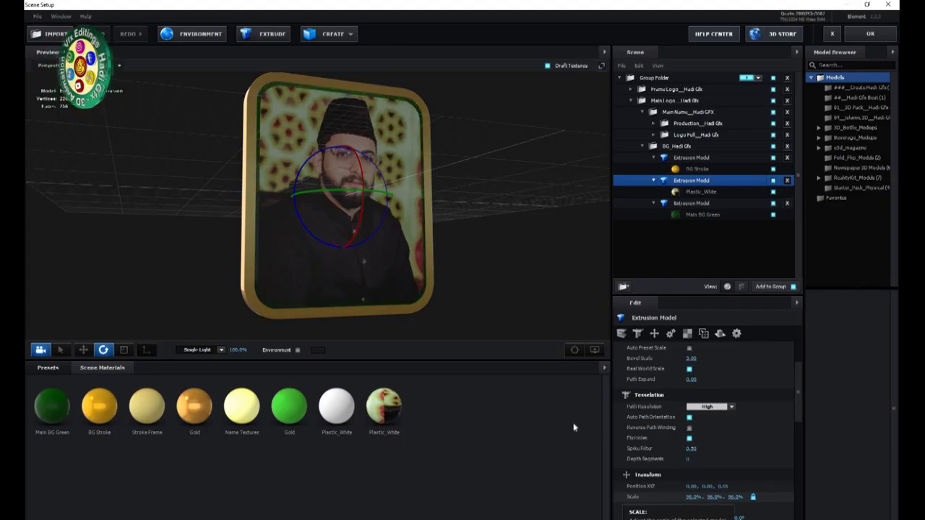
drag(453, 300, 463, 304)
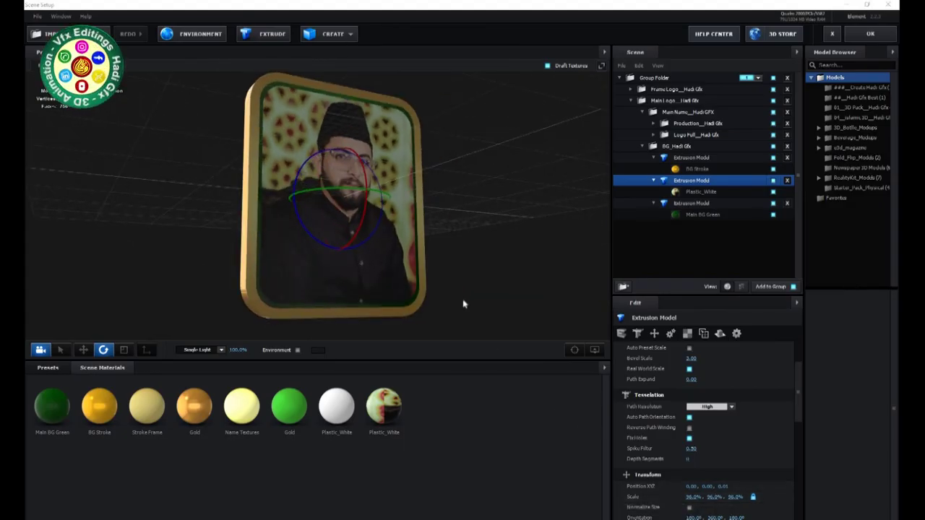
drag(713, 497, 713, 497)
drag(444, 282, 446, 286)
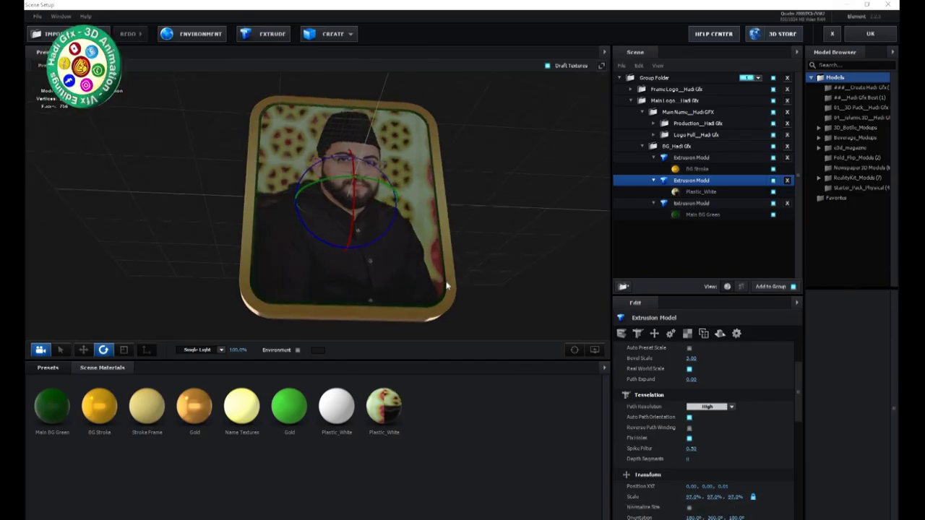
click(852, 36)
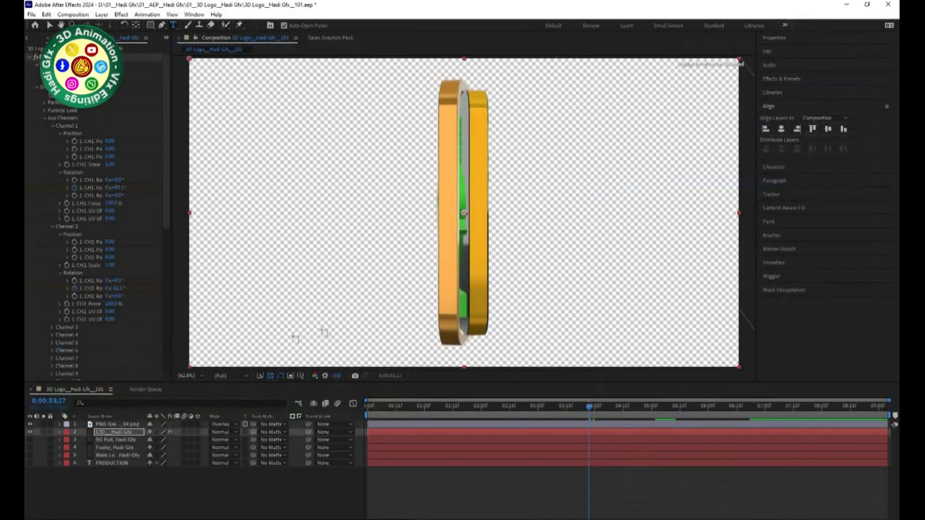
- Play the logo animation preview from the first frame
key(Home)
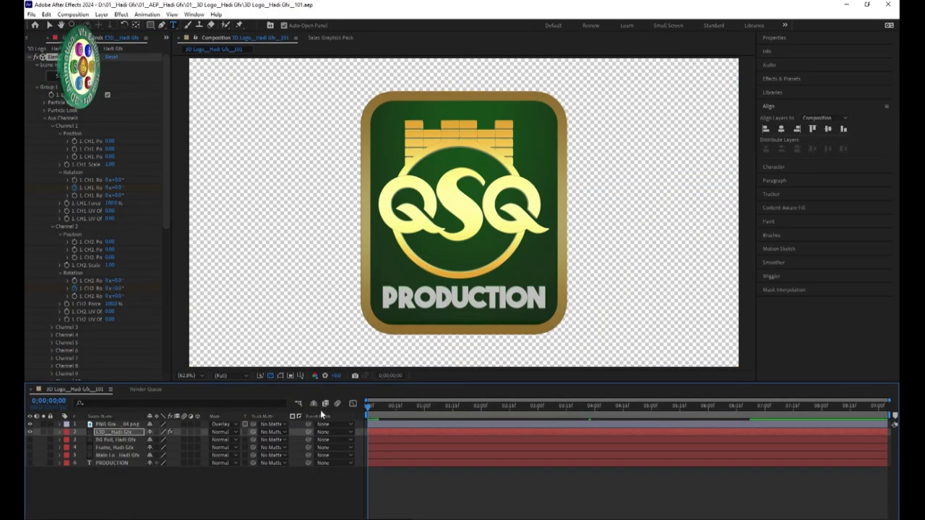
key(space)
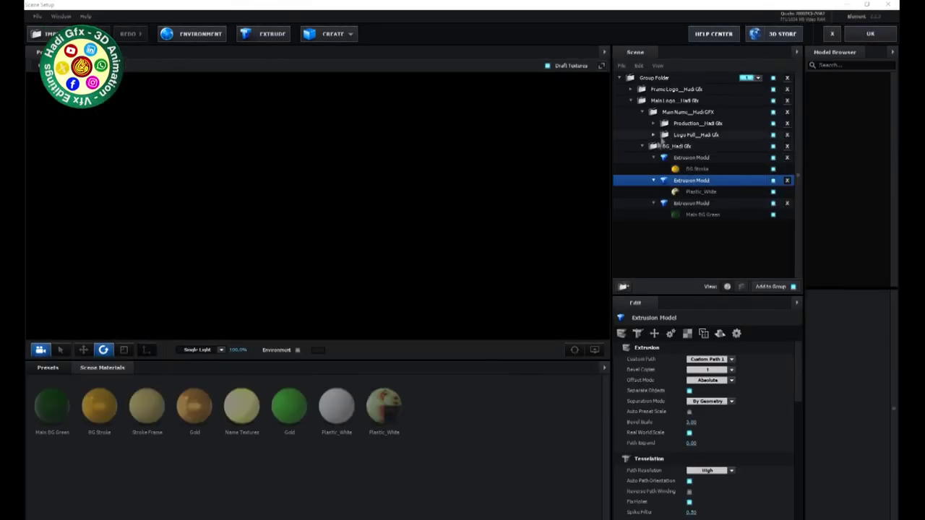
- Review Production's Plastic_White and Gold materials with the QSQ PRODUCTION face in view
click(652, 145)
click(653, 123)
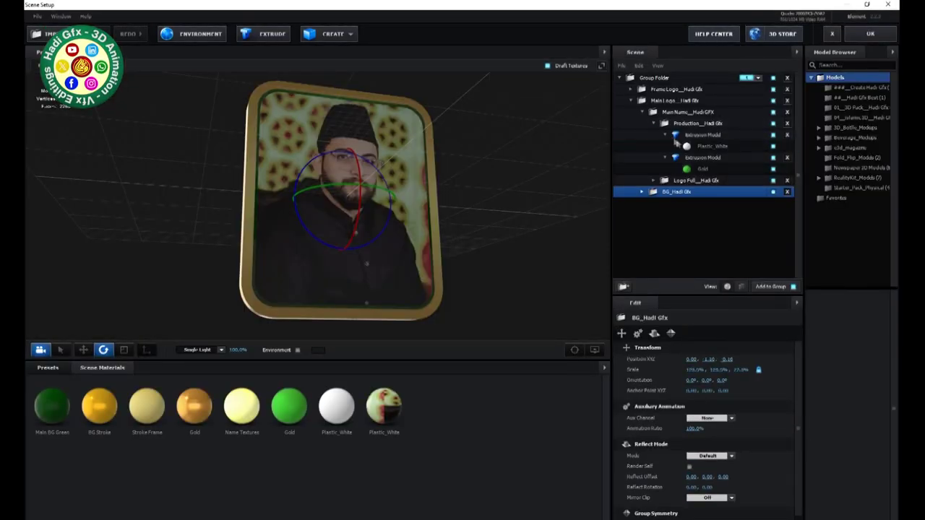
click(688, 146)
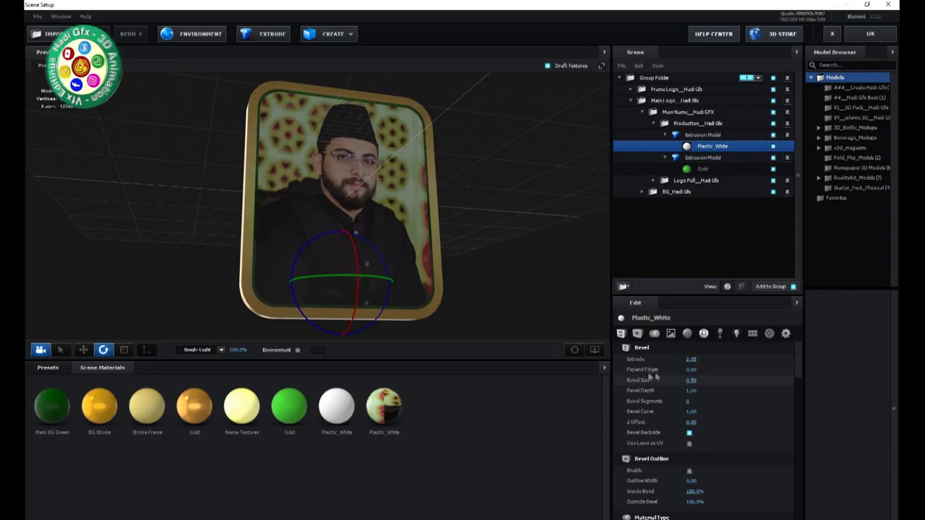
drag(424, 263, 357, 264)
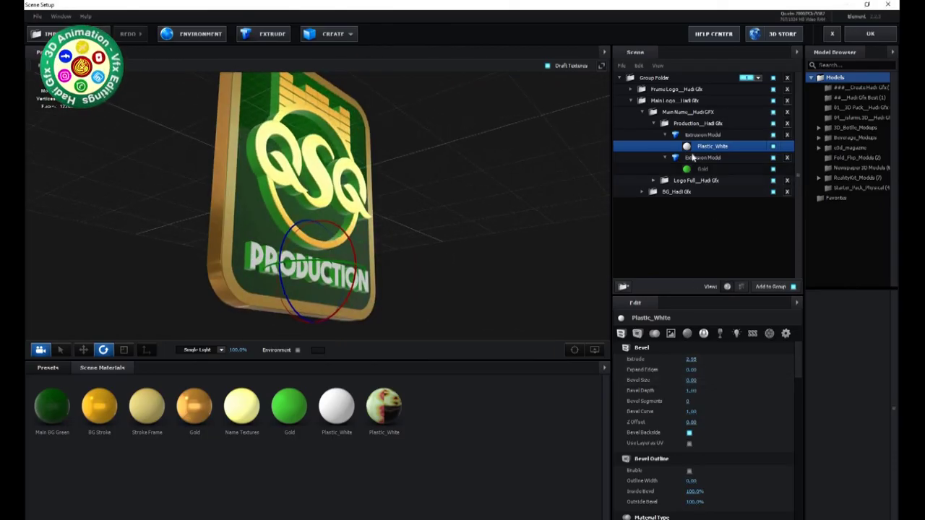
key(Down)
key(Down)
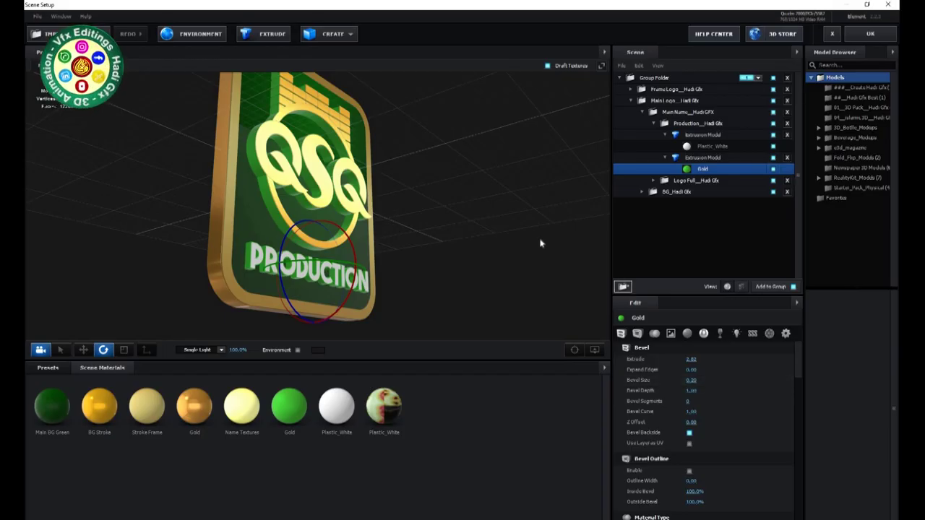
- Check Logo Full's Name Textures material and select its Gold material
click(653, 123)
click(653, 134)
click(688, 158)
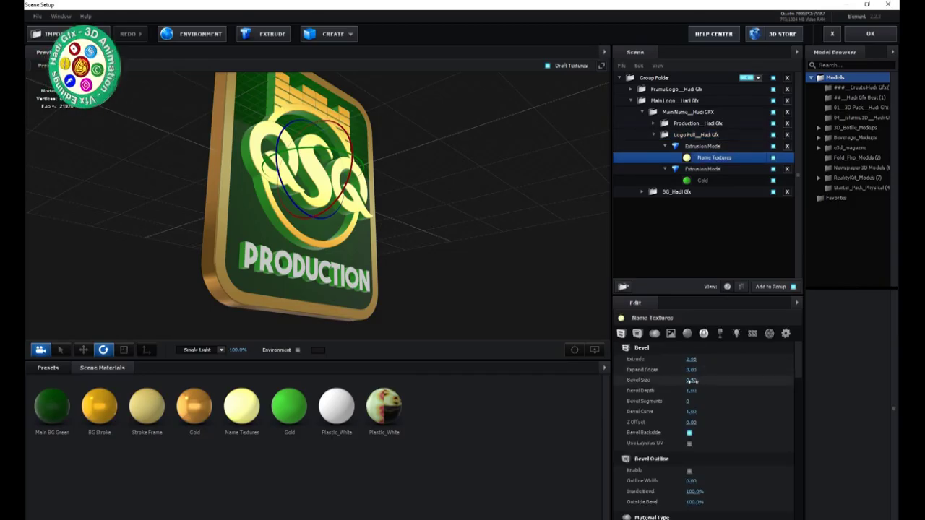
click(691, 181)
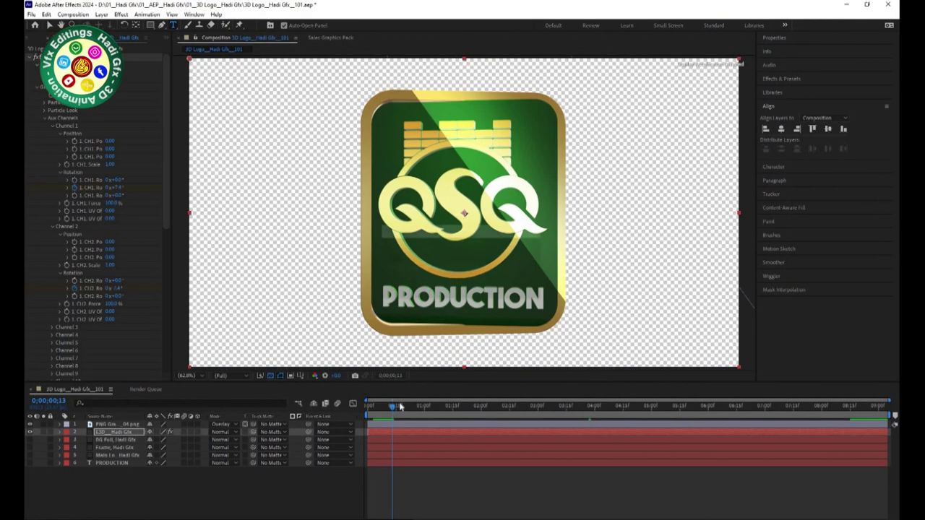
- Preview the animation from the start, stop near frame 24, and collapse the channel properties
click(363, 408)
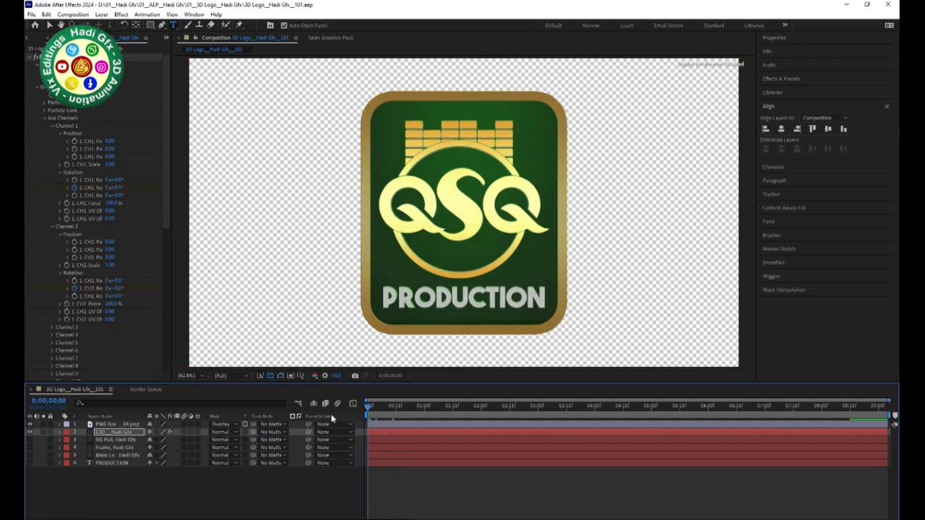
key(space)
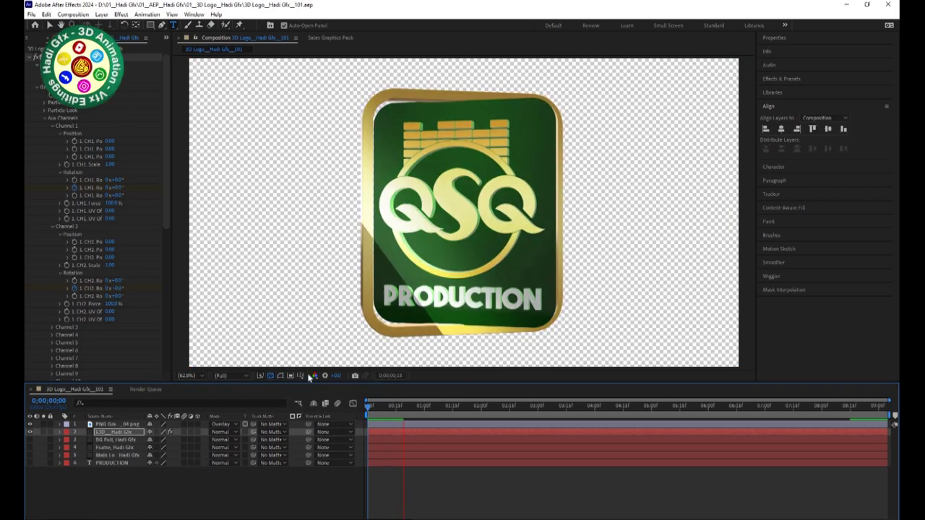
key(space)
click(413, 417)
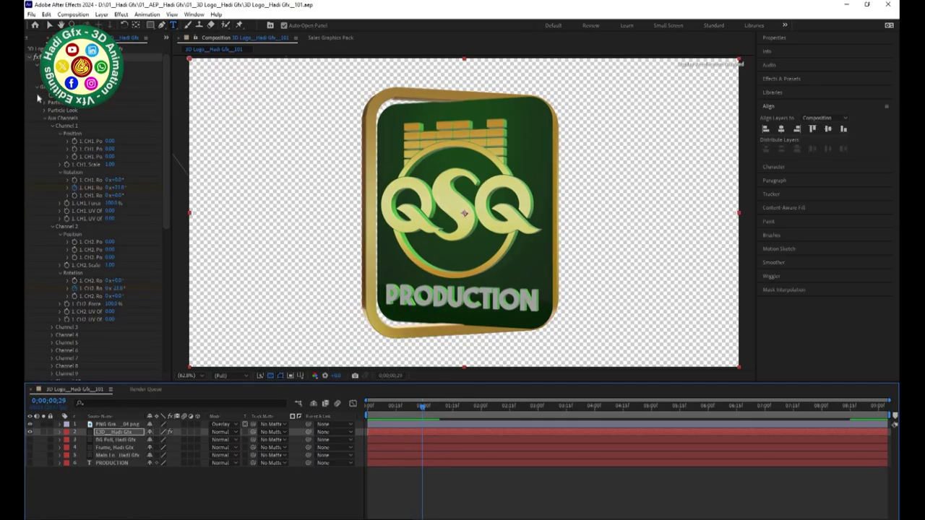
click(37, 91)
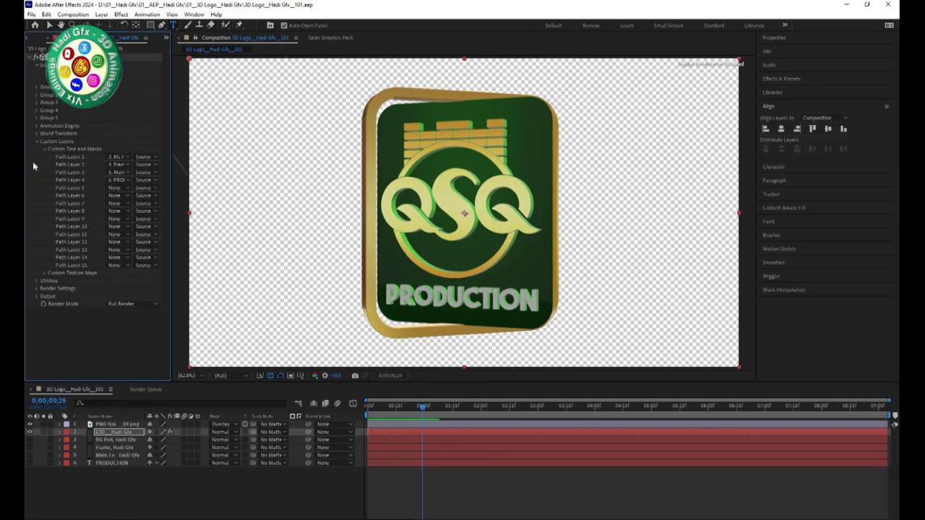
- Set the Element 3D environment rotation to X −222° and Y −90°
click(35, 163)
click(36, 158)
click(44, 164)
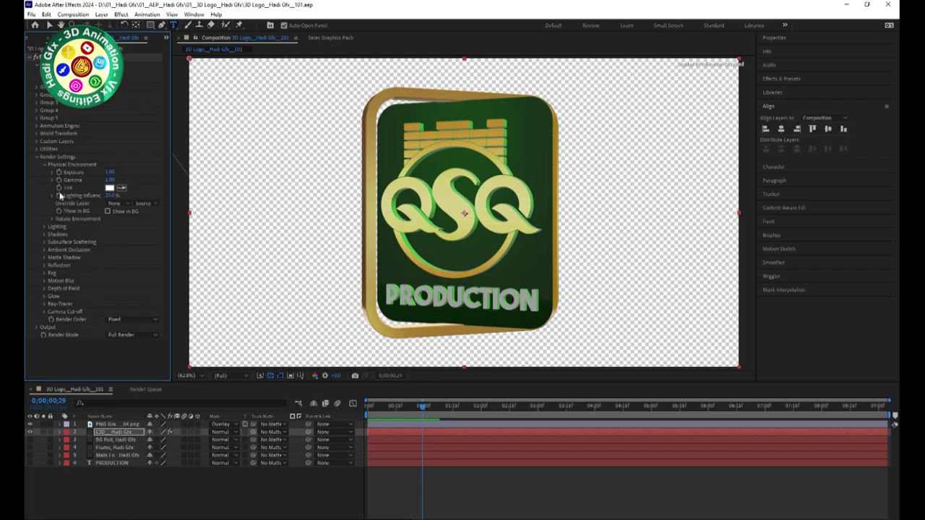
click(52, 219)
click(118, 226)
text(222)
key(Tab)
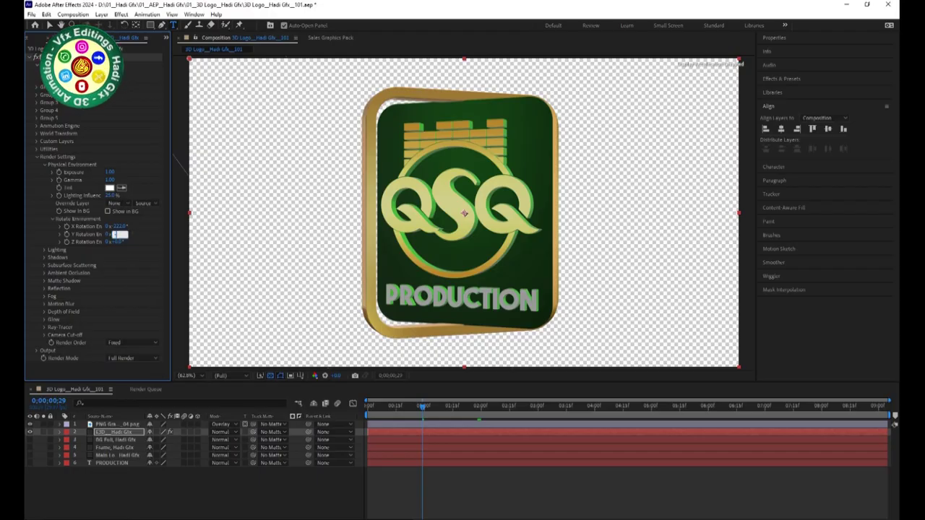
key(Return)
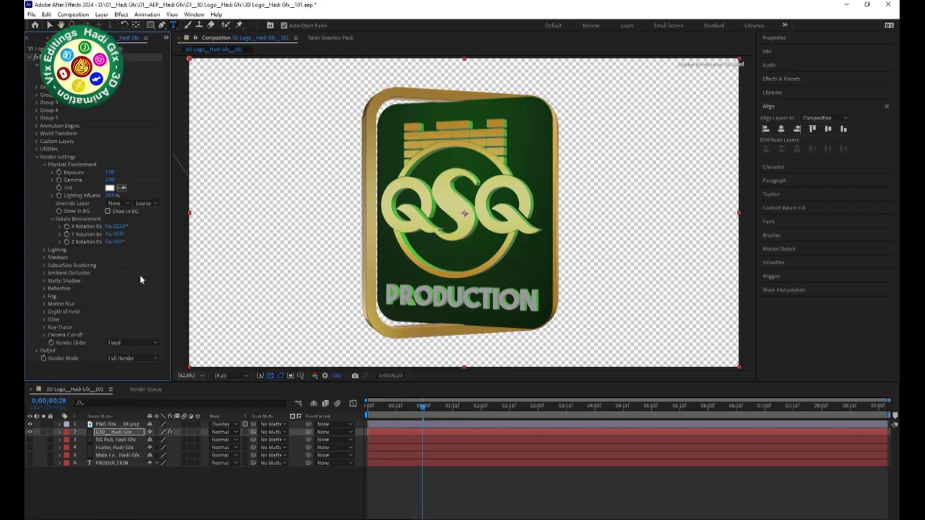
- Adjust the Y Rotation again and preview the changed reflections from the first frame
key(Home)
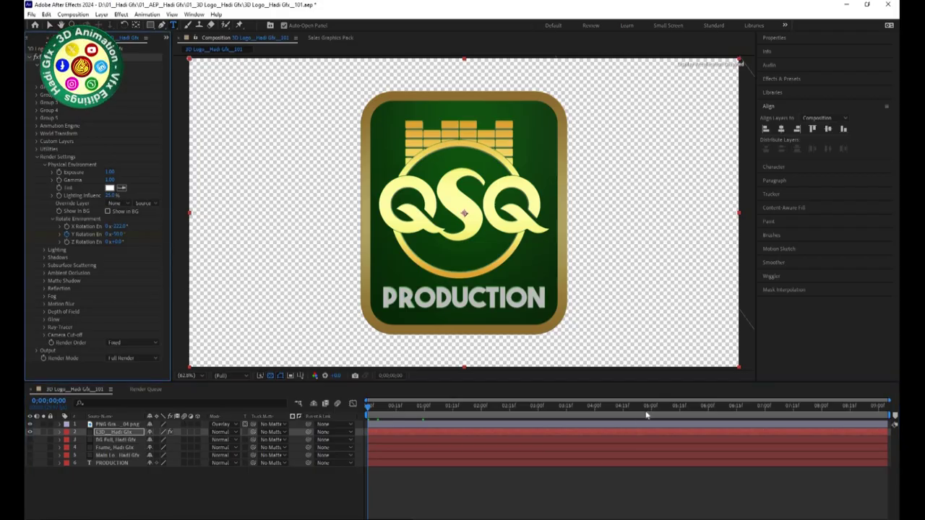
click(885, 405)
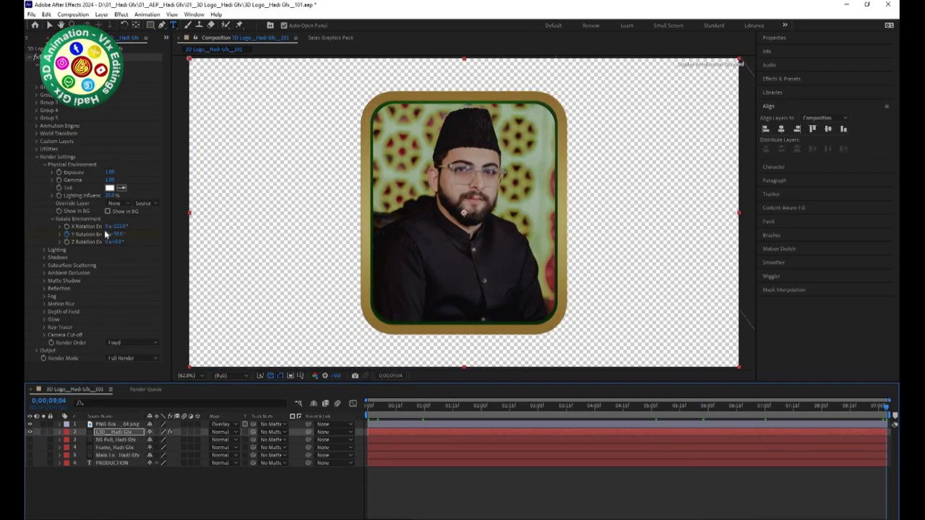
click(109, 255)
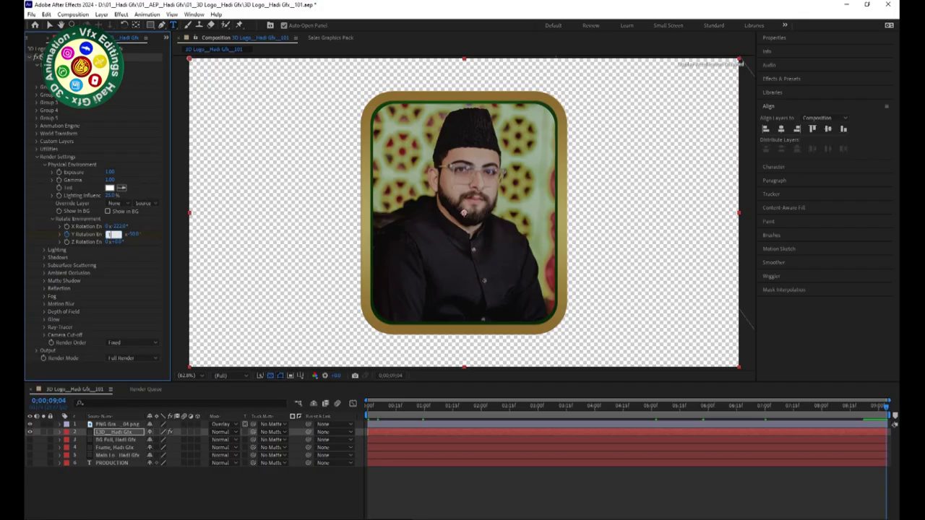
click(331, 451)
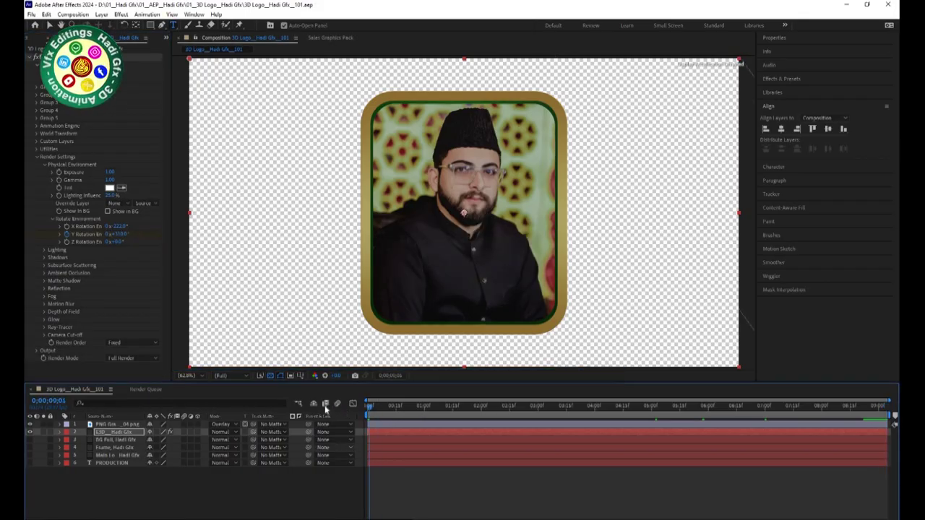
key(Home)
key(space)
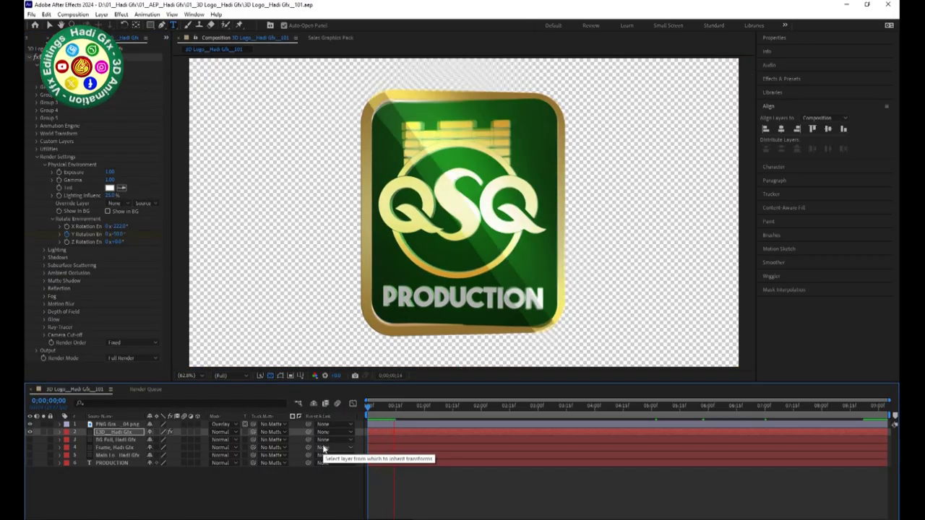
key(space)
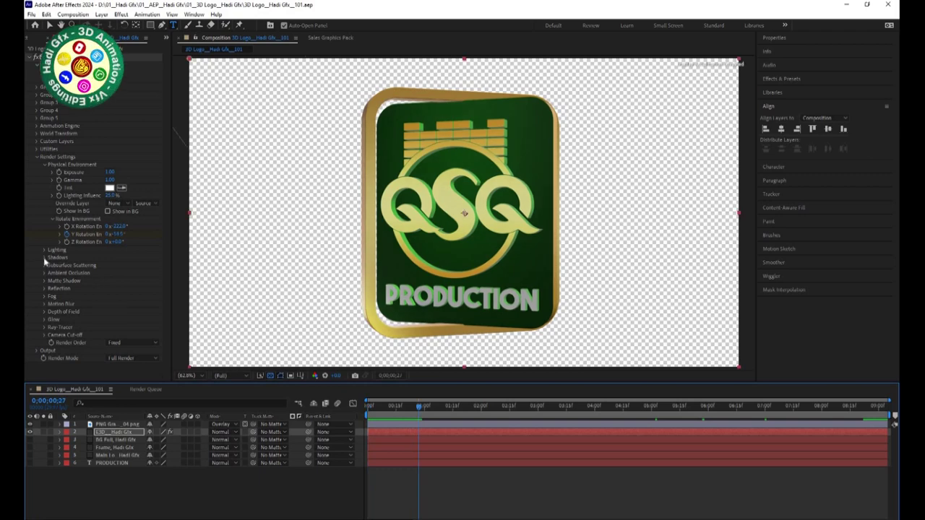
click(45, 250)
- Add the 360 lighting preset, set SSAO radius to 3.0, and save the project
click(116, 272)
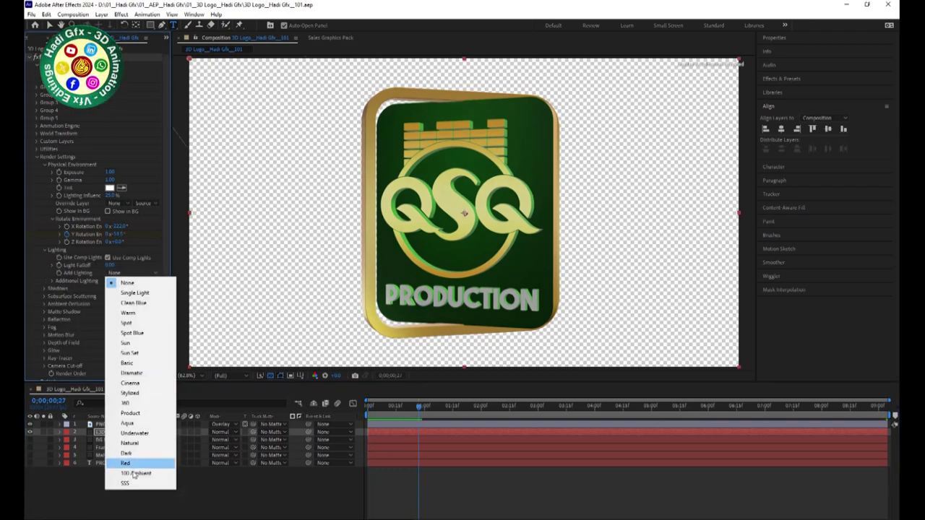
click(127, 403)
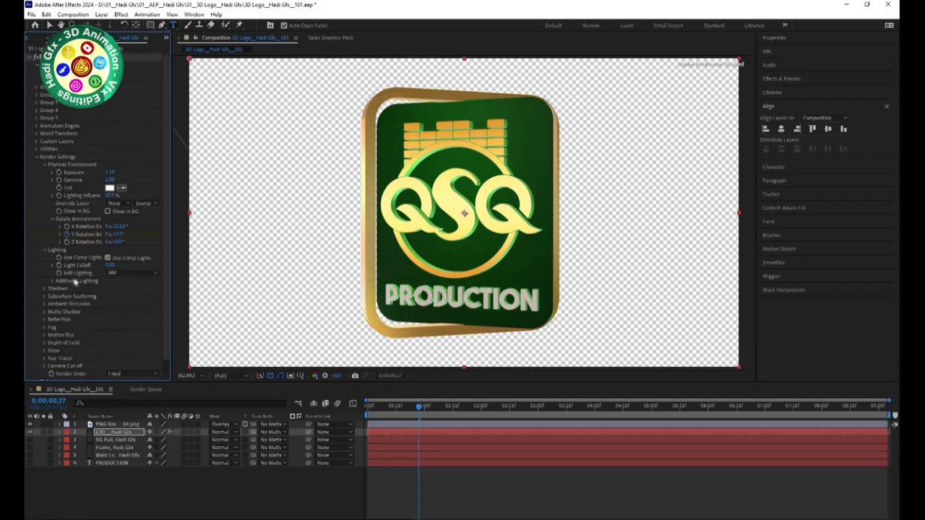
click(45, 305)
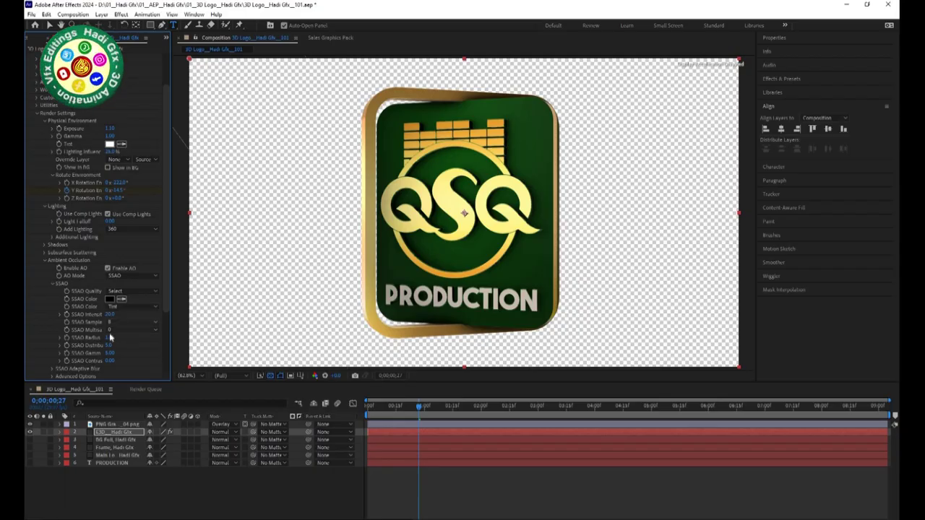
key(Return)
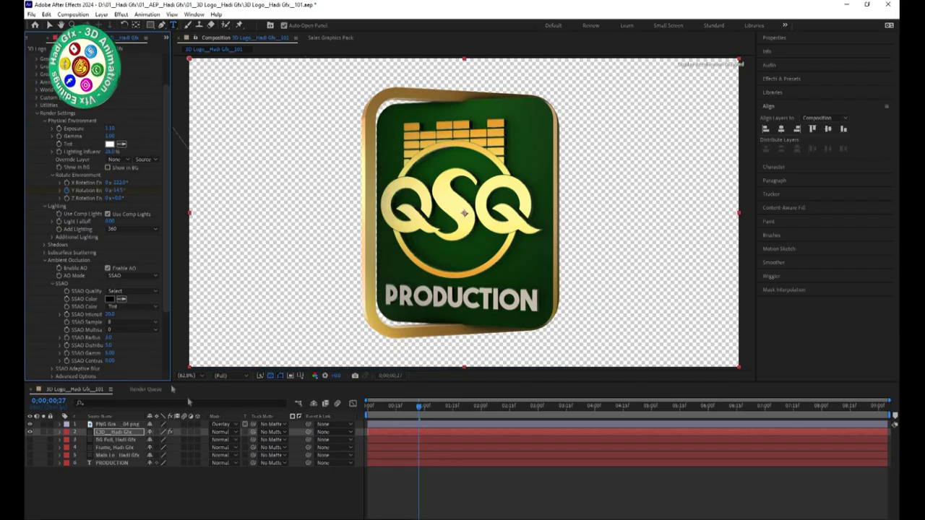
key(ctrl+s)
key(Home)
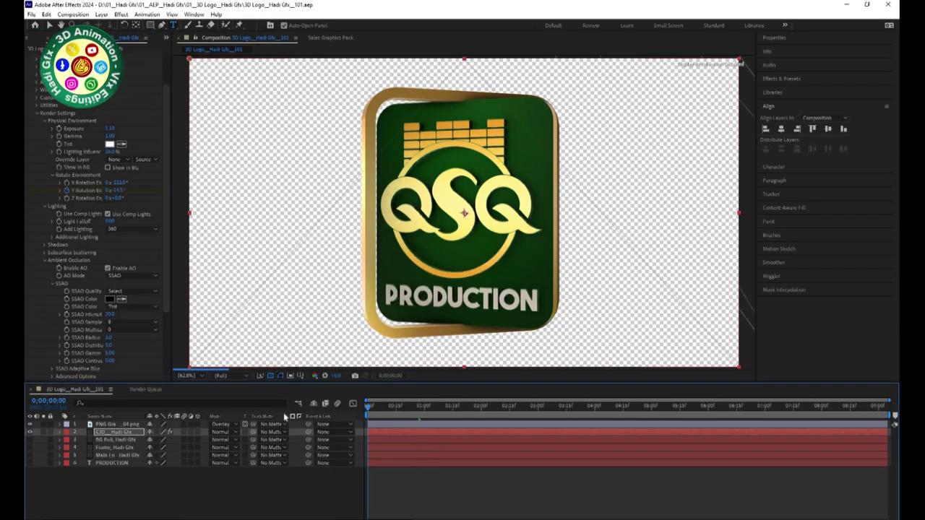
- Delete the PNG Gfx, background path and gold frame layers from the timeline
click(130, 481)
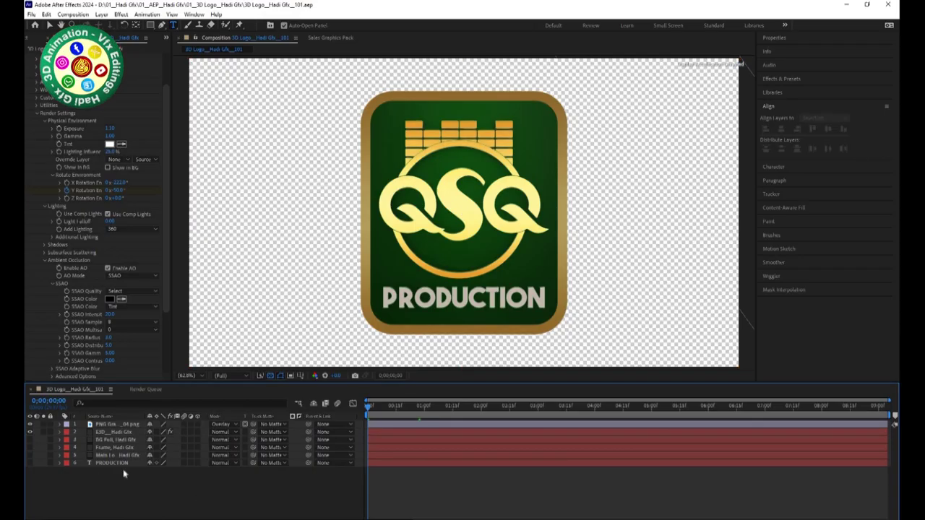
click(112, 440)
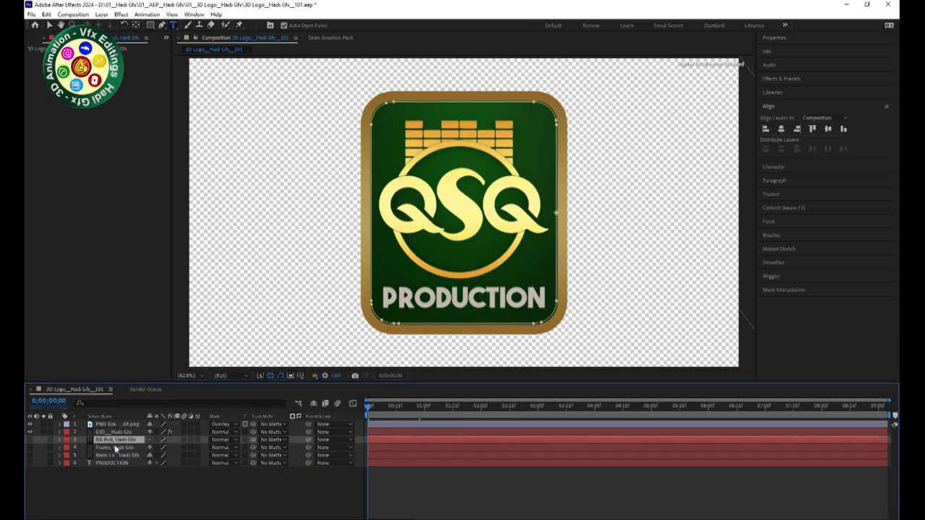
click(117, 447)
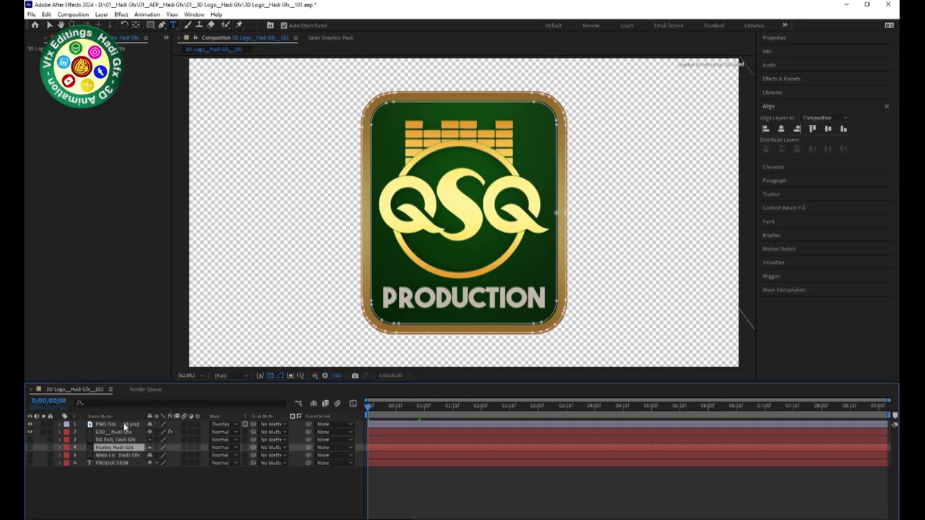
click(145, 424)
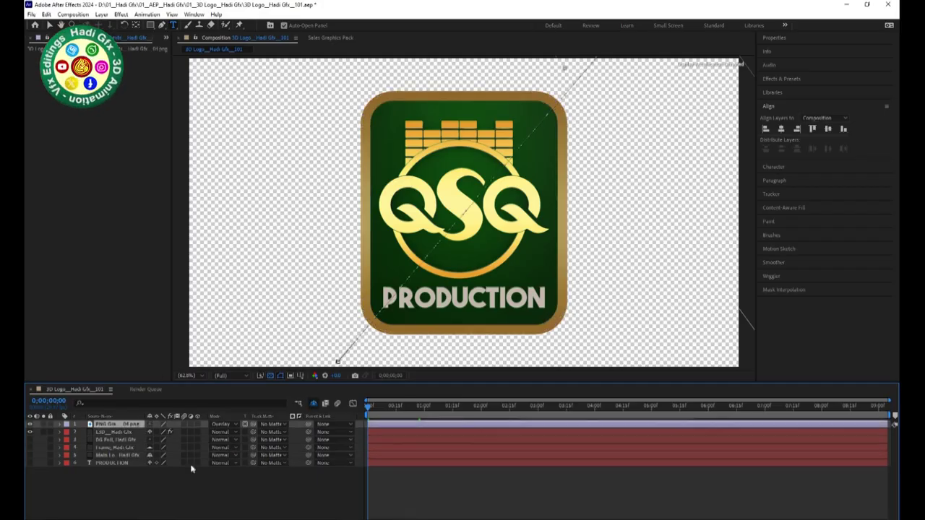
key(Delete)
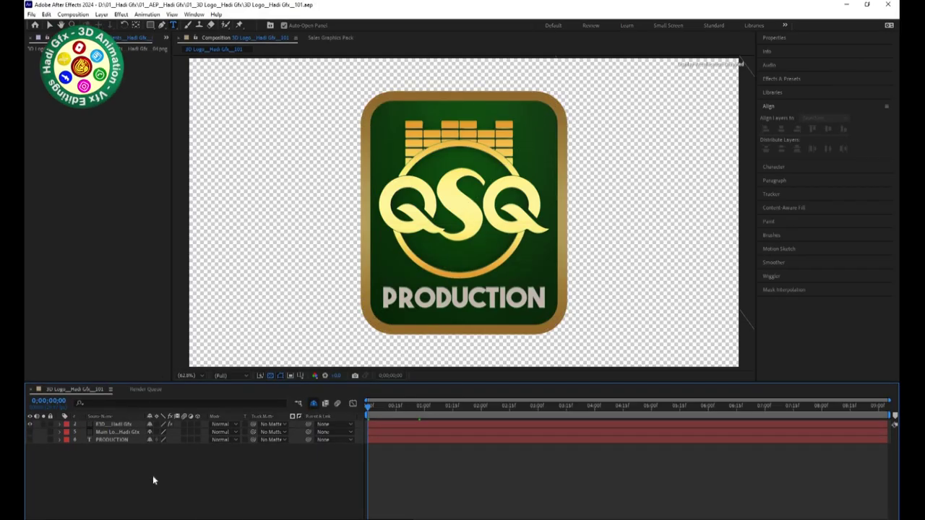
right_click(152, 475)
- Add a new Parallel light layer to the composition
mouse_move(217, 366)
click(286, 400)
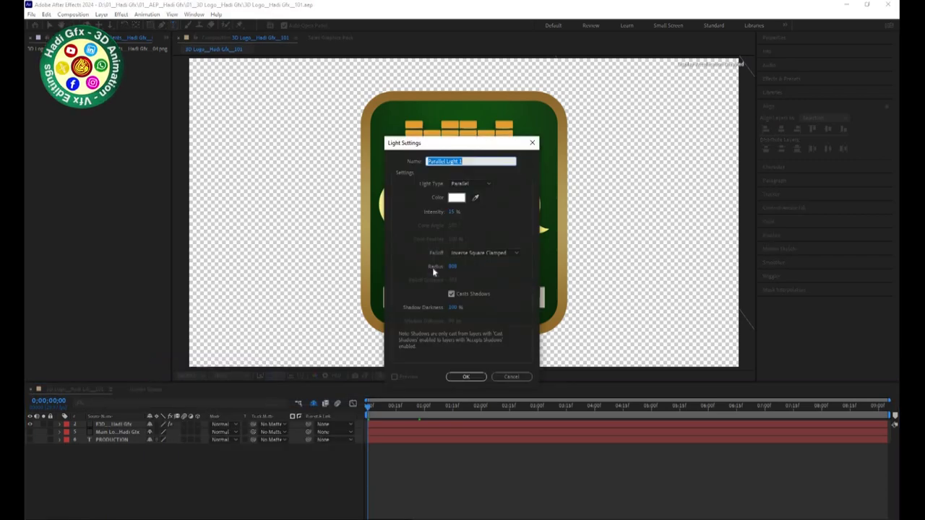
click(466, 377)
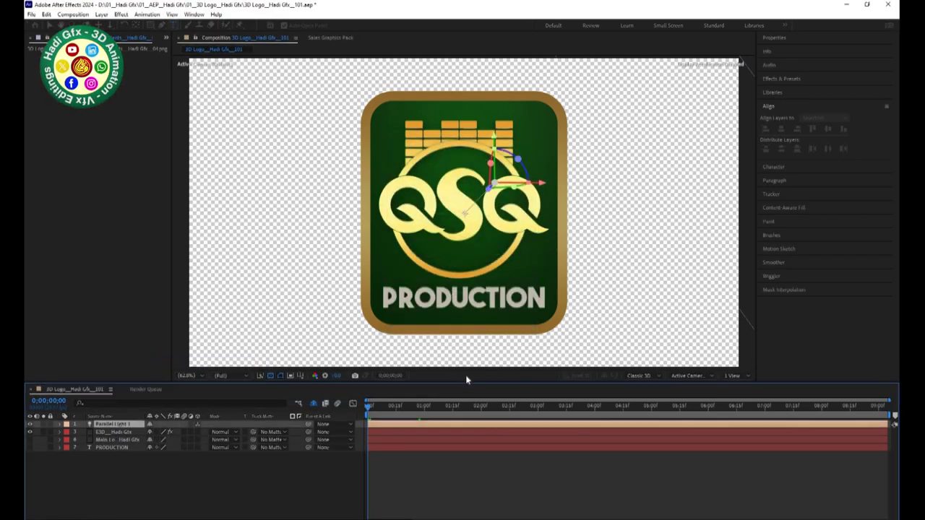
- Position the parallel light over the logo's centre and preview the lit animation
click(50, 25)
drag(497, 141, 547, 224)
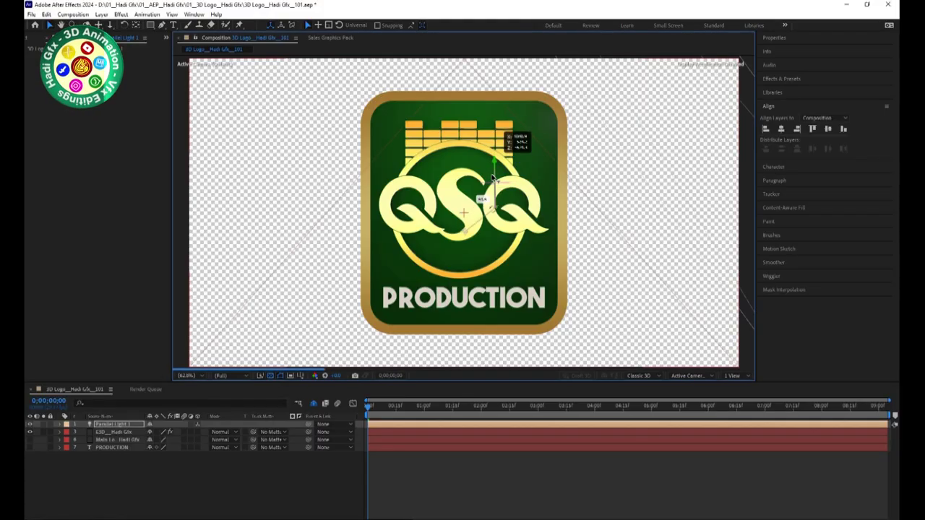
mouse_move(533, 227)
mouse_down()
mouse_move(460, 245)
mouse_move(457, 225)
mouse_up()
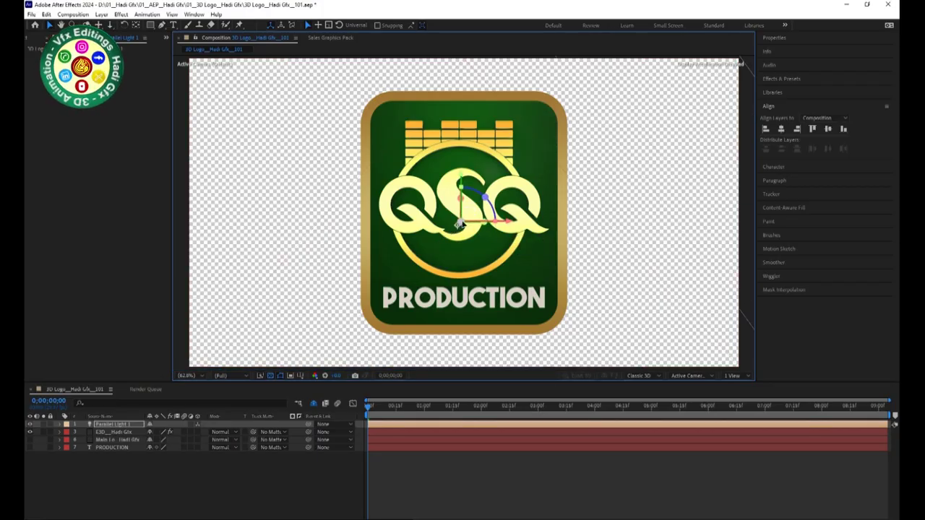
click(272, 477)
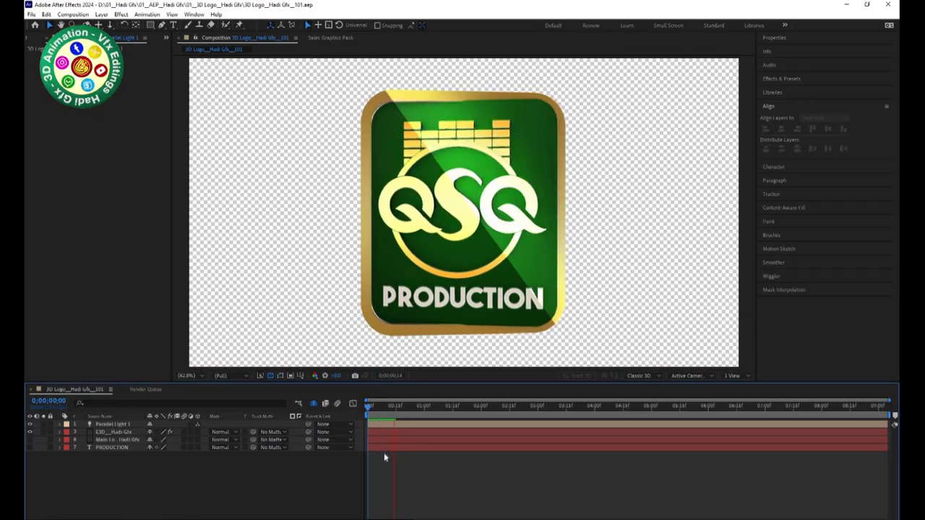
key(space)
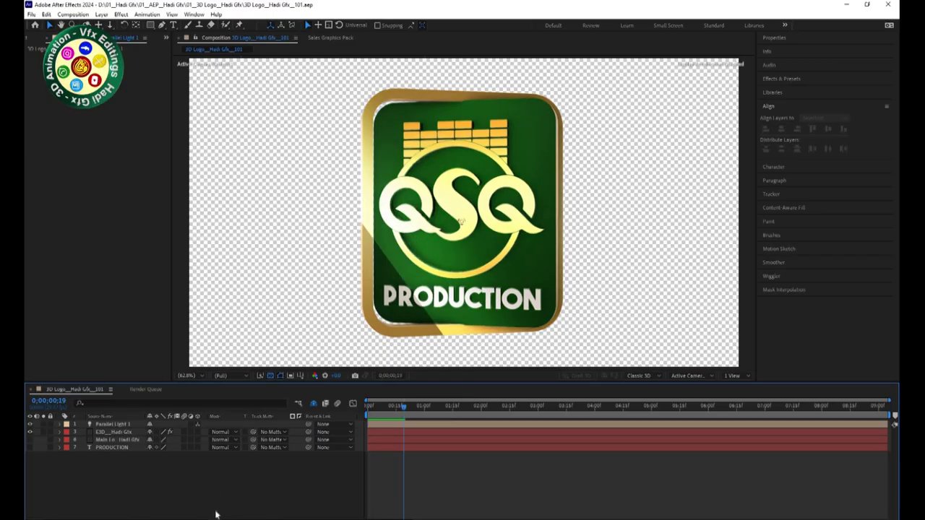
mouse_move(188, 514)
click(189, 480)
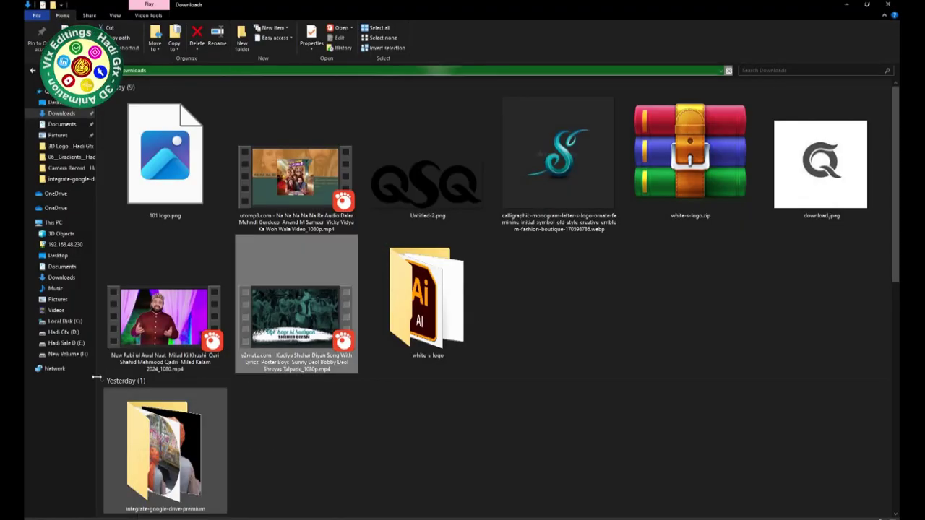
- Browse D: > 01_Hadi Gfx_Materials > 02_Hadi Gfx_Backup and peek into 11_Textures_Hadi Gfx
click(64, 331)
double_click(310, 246)
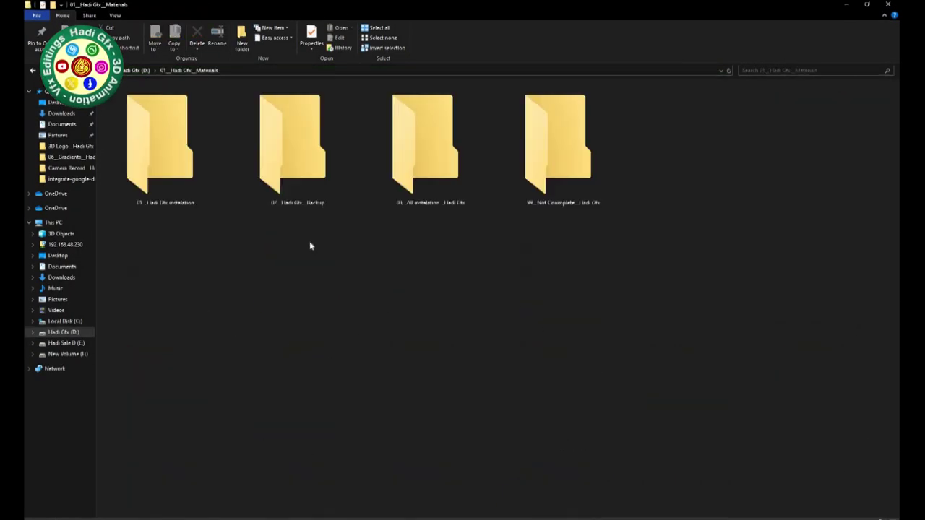
double_click(280, 179)
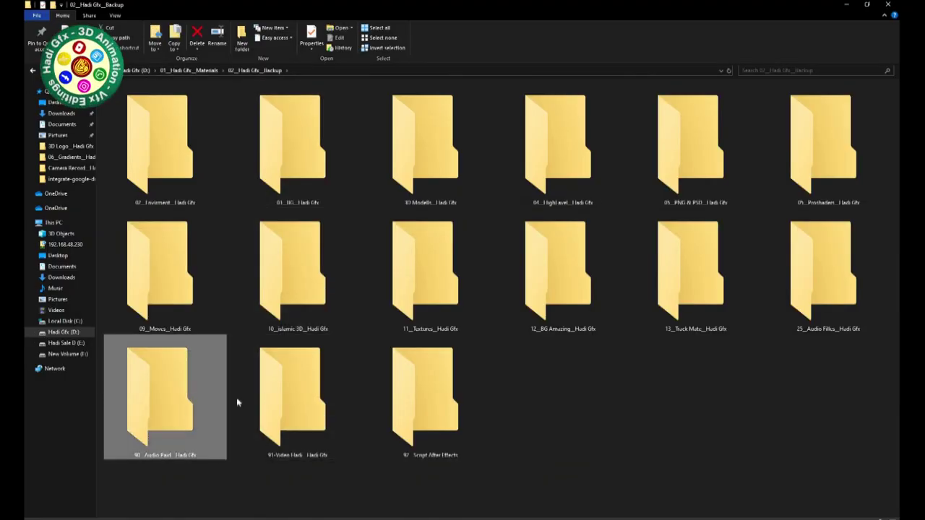
double_click(405, 282)
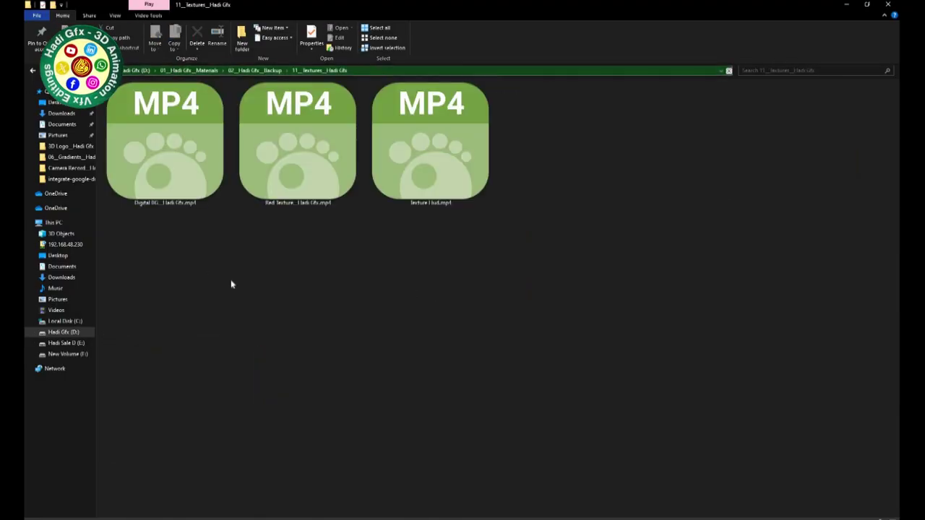
key(BackSpace)
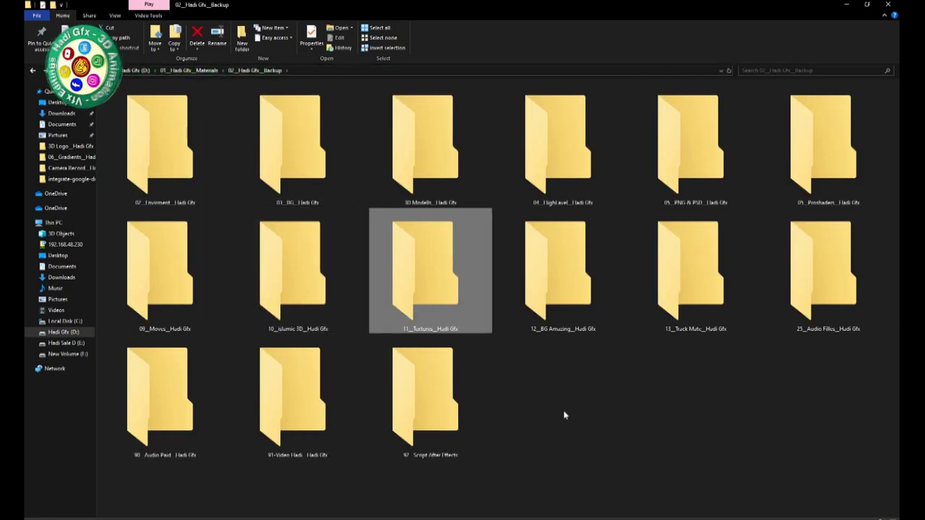
- Look through 91-Video and its Back_Hadi Stock subfolder, then close Explorer
key(Right)
key(Right)
key(Left)
key(Left)
key(Left)
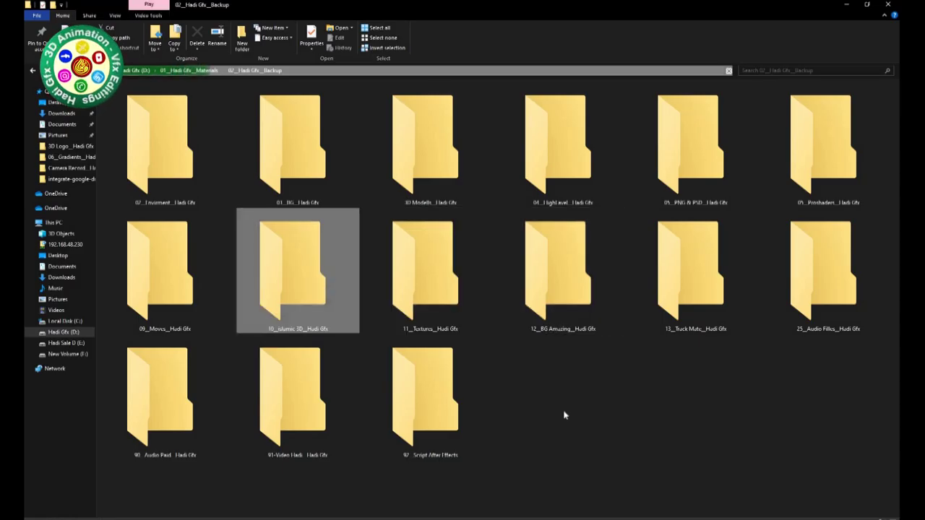
key(Down)
key(Right)
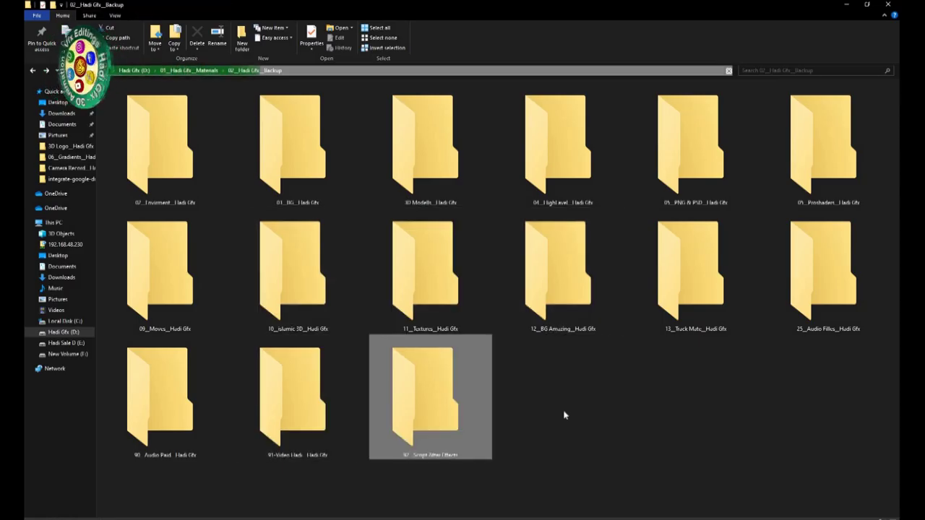
key(Left)
key(Return)
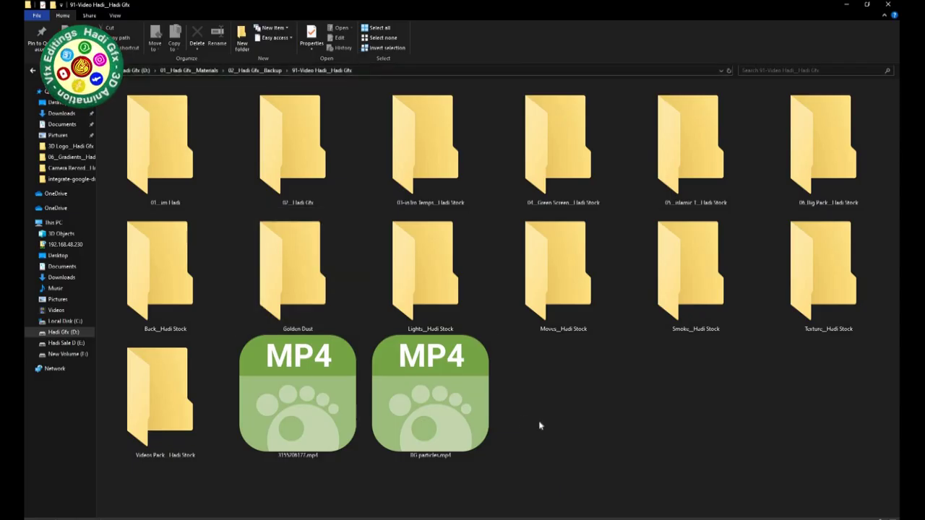
double_click(166, 304)
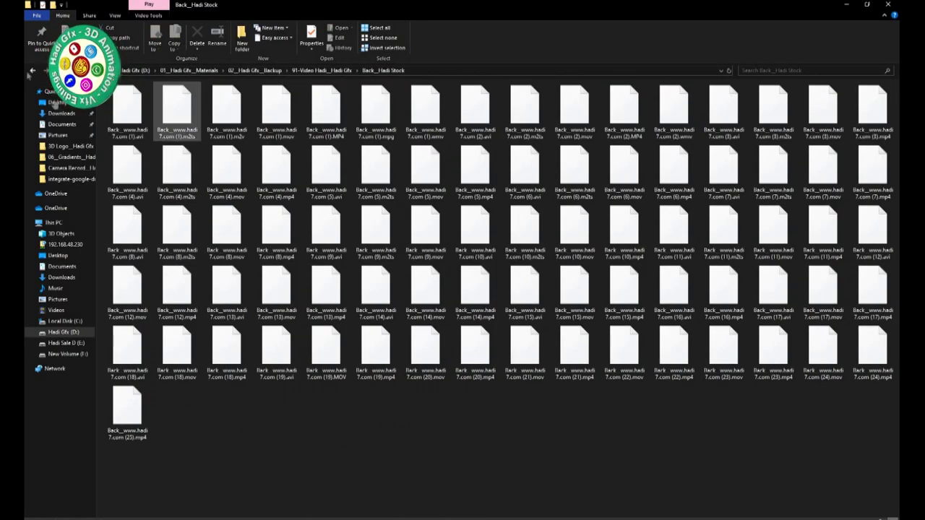
click(31, 72)
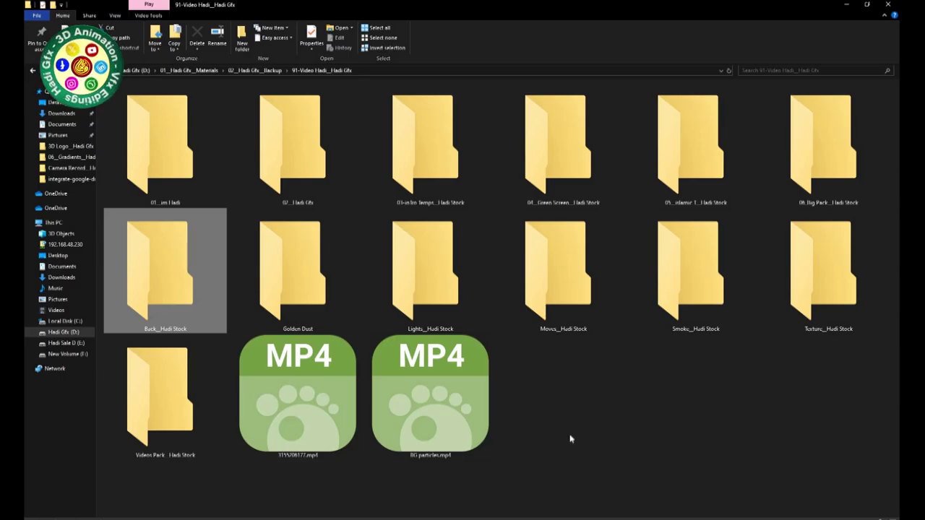
click(885, 6)
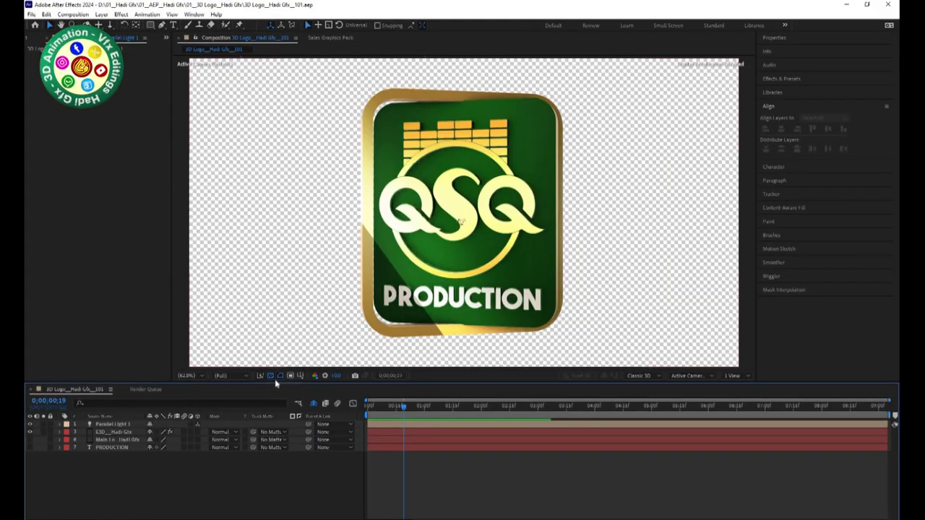
- Preview the QSQ PRODUCTION composition from the first frame with the parallel light sweeping
key(space)
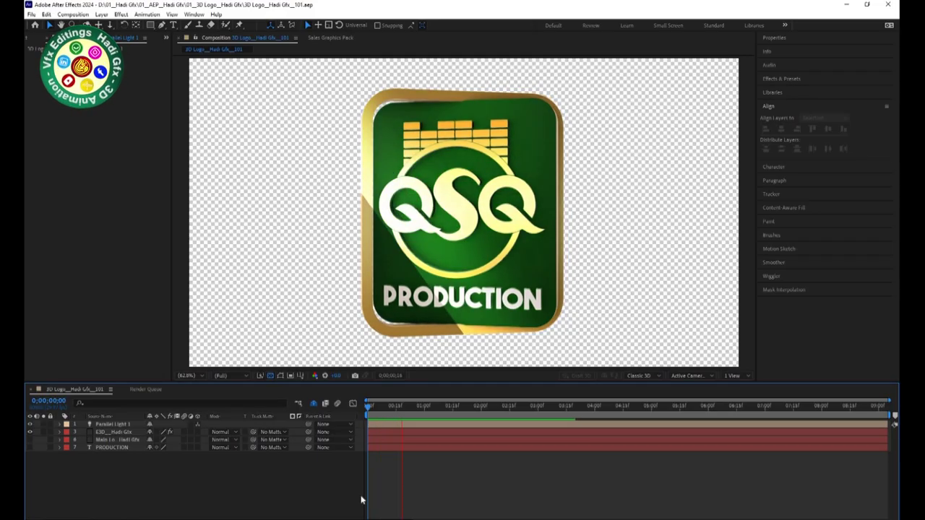